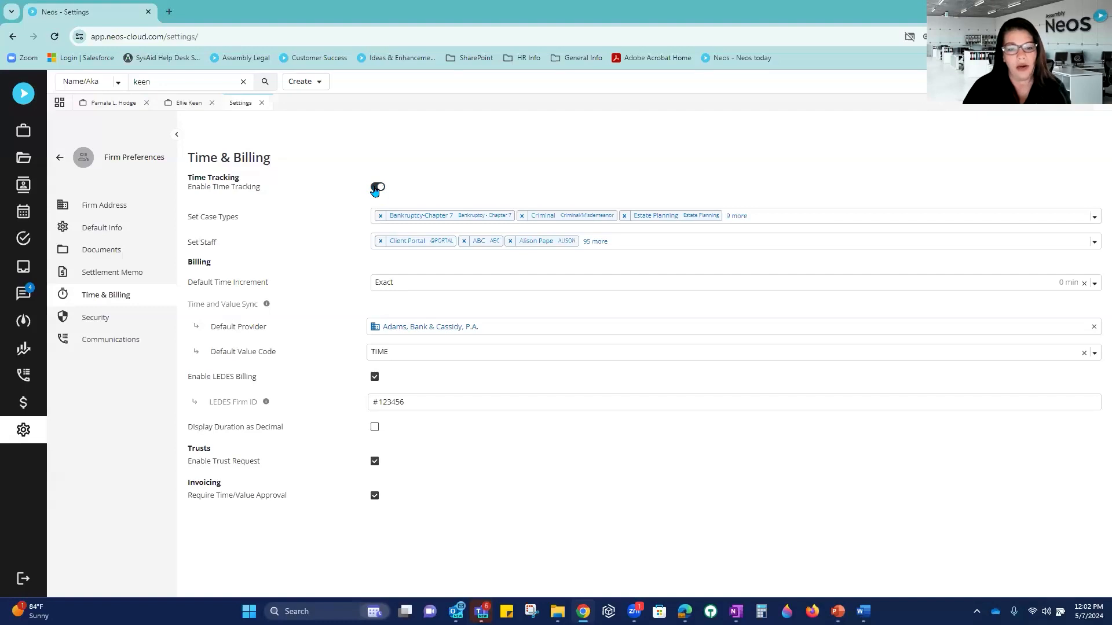
Step: Toggle time tracking off and back on, then highlight the Set Case Types label
click(377, 188)
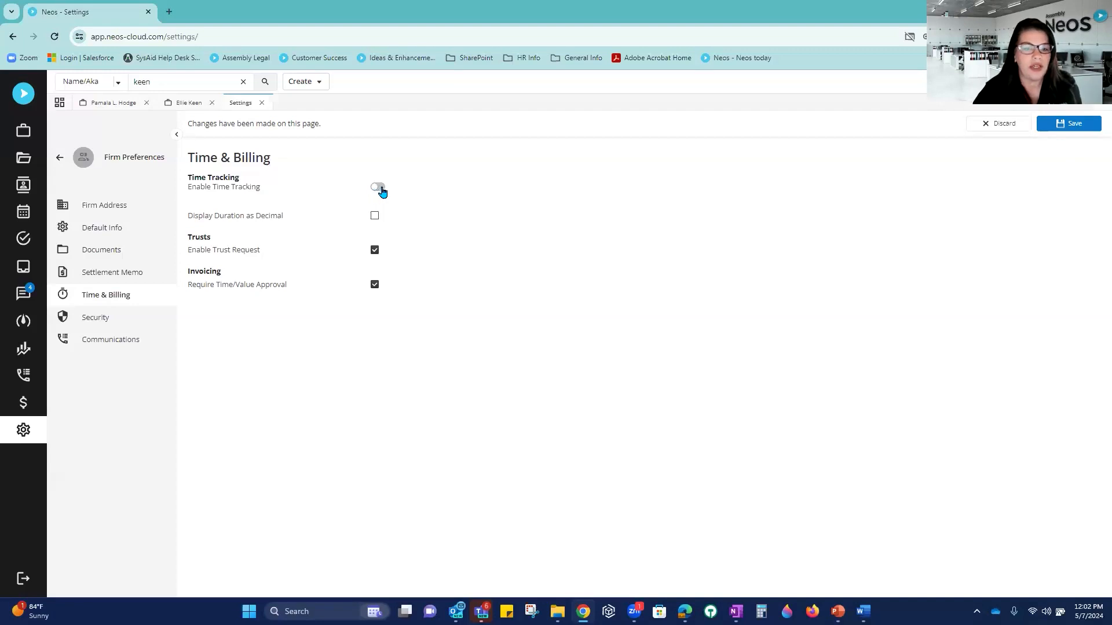
click(380, 189)
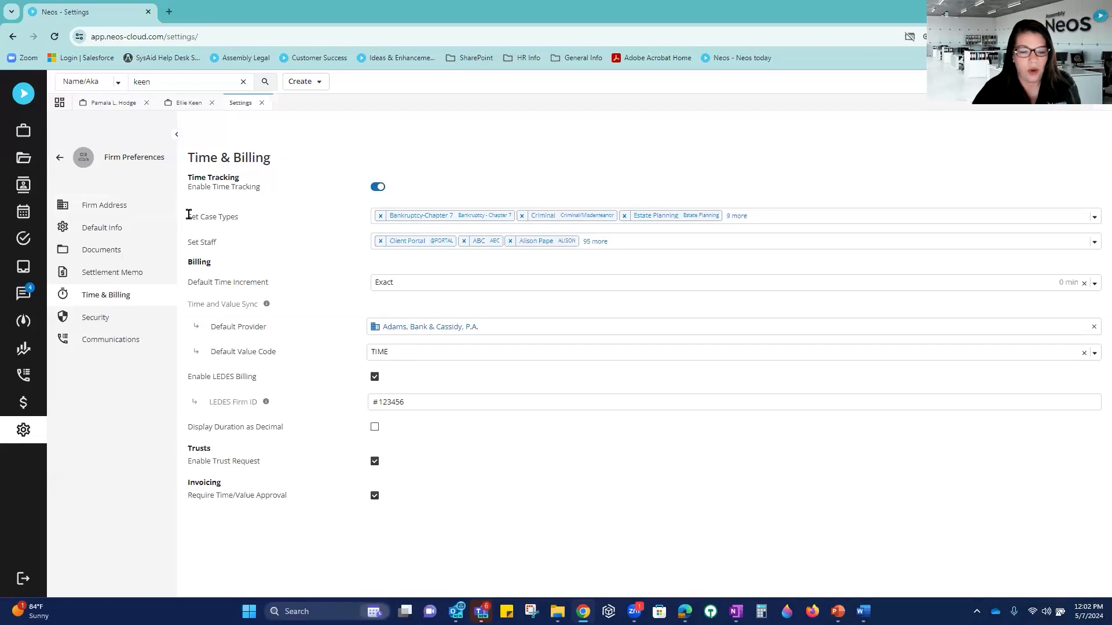
drag(189, 216, 238, 218)
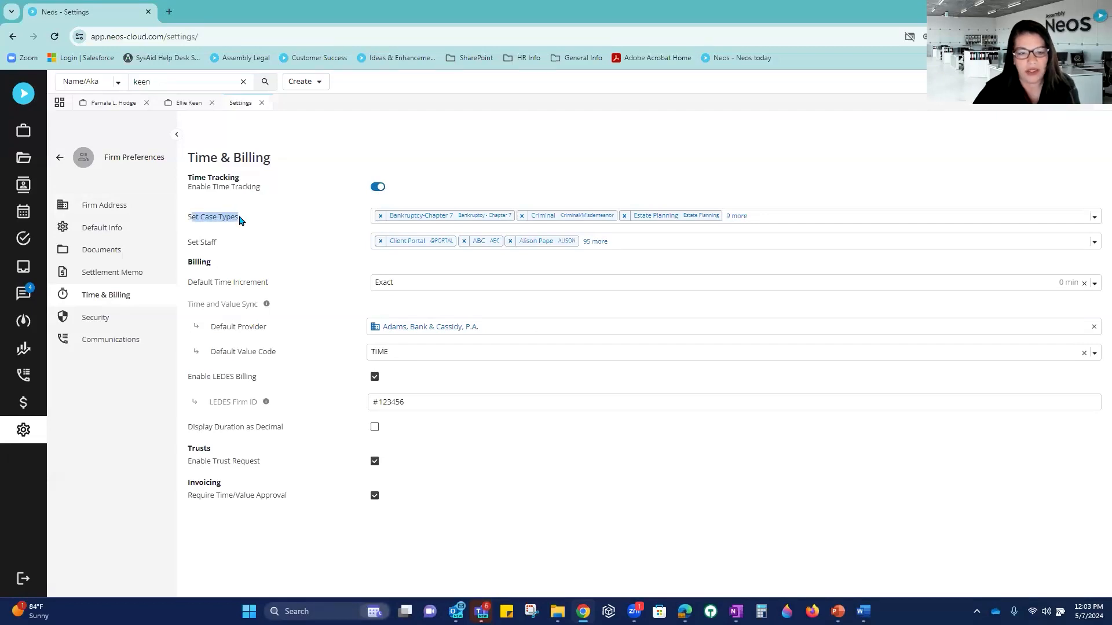
Step: Add AG- Crim to the time-tracked case types and browse the case type list
click(811, 219)
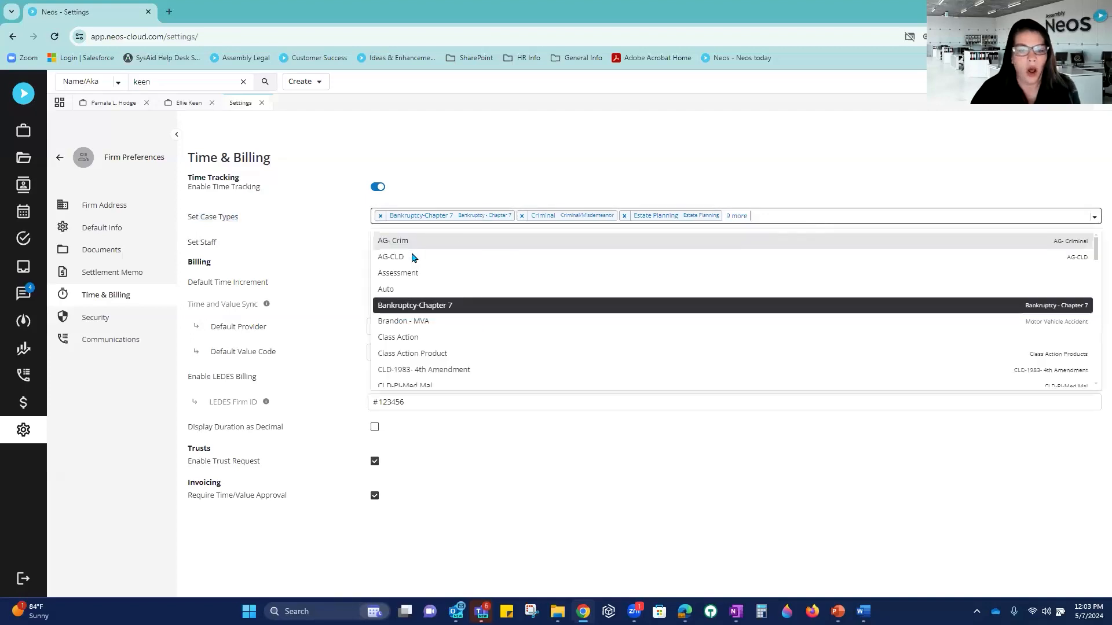
click(470, 239)
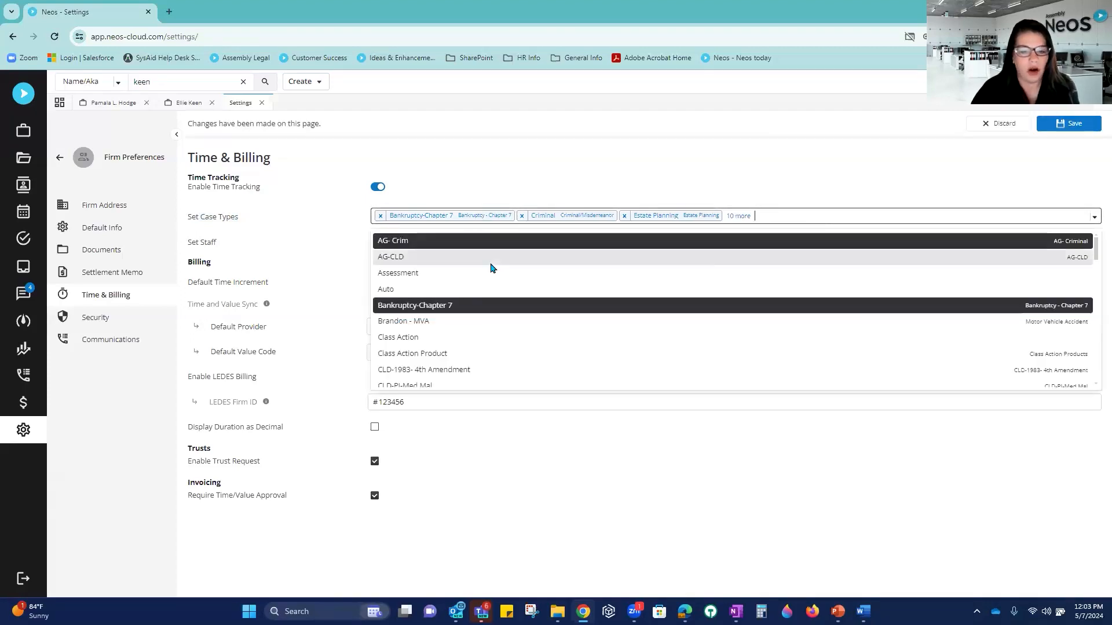
scroll(491, 267, down, 1)
scroll(491, 267, down, 8)
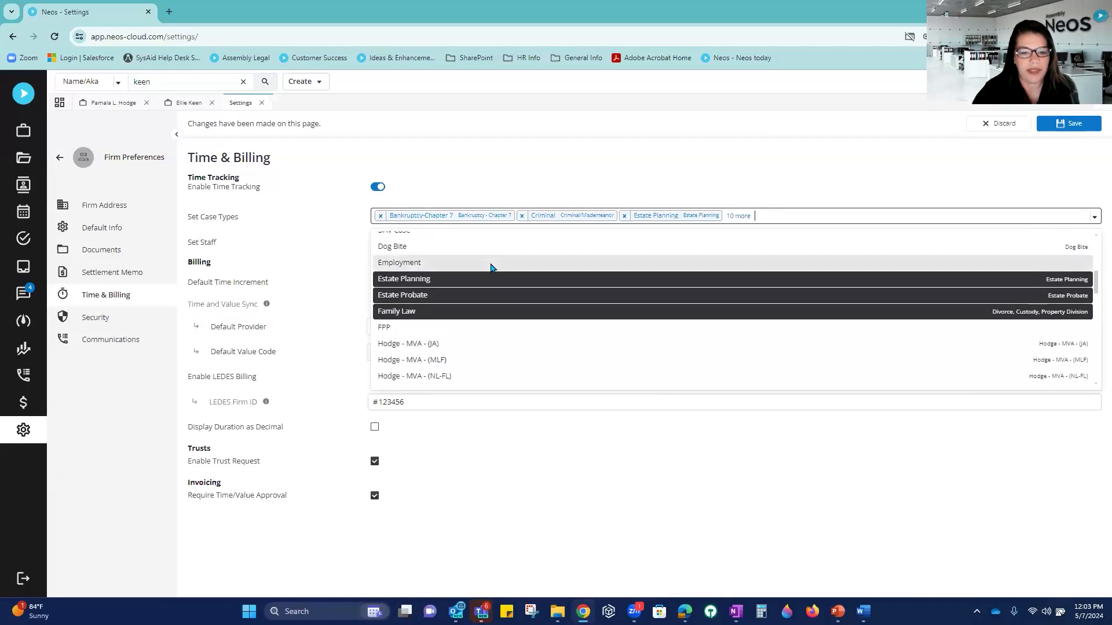
scroll(491, 268, down, 2)
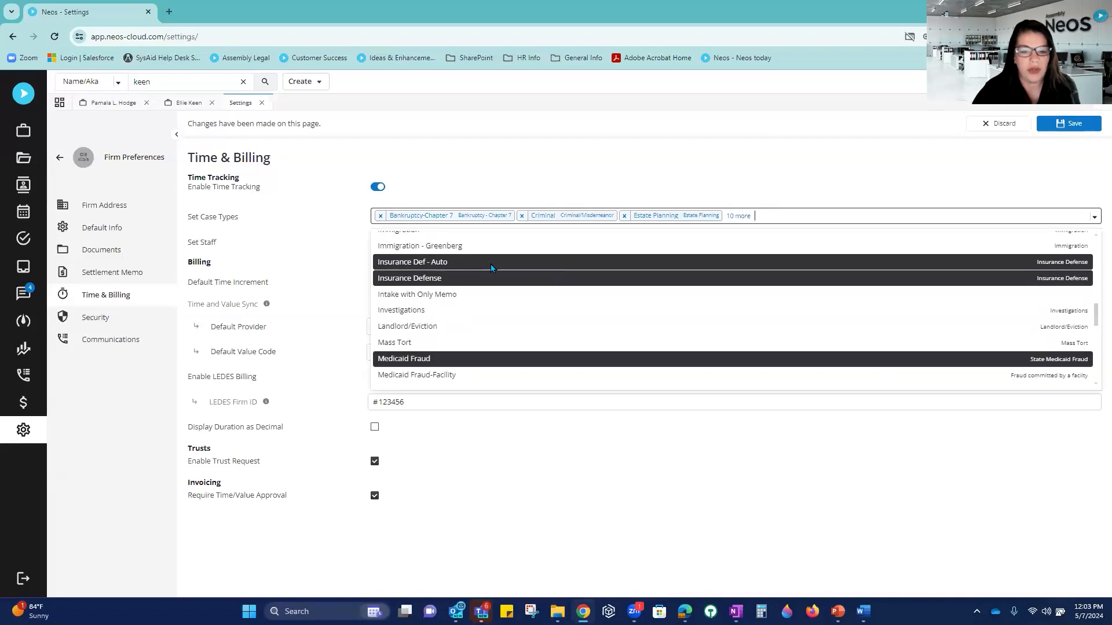
scroll(491, 267, down, 1)
scroll(491, 267, up, 4)
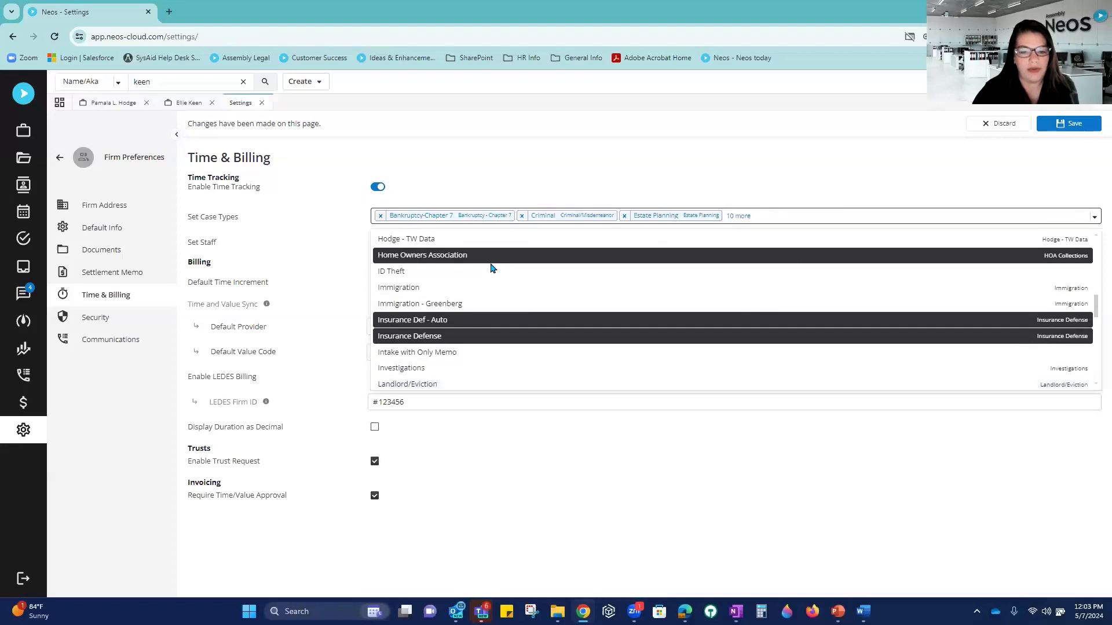
scroll(491, 268, up, 1)
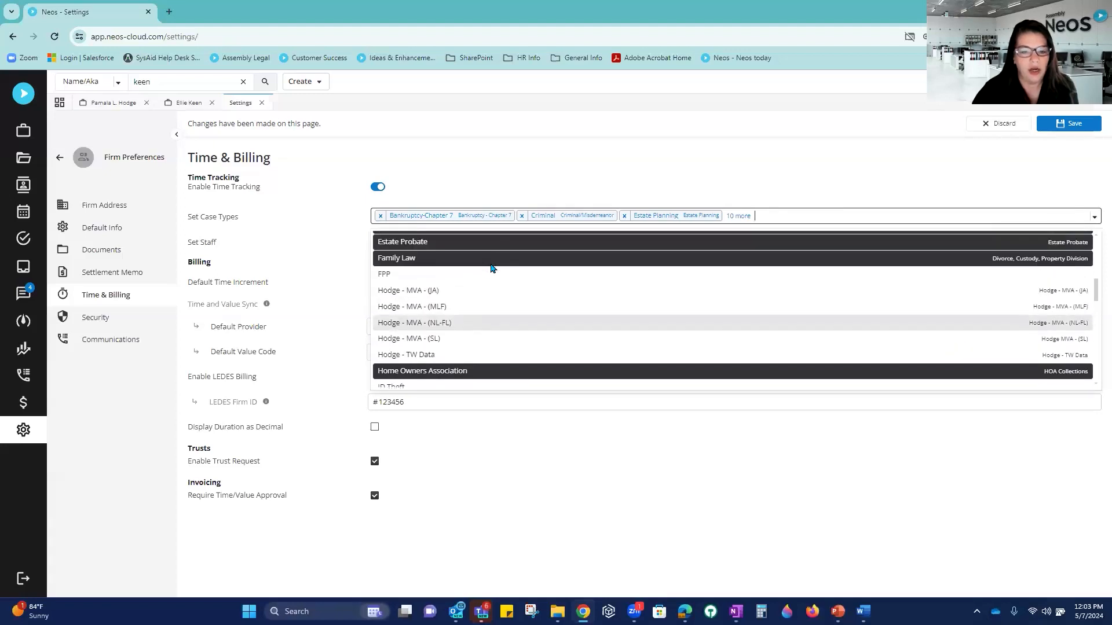
Step: Add Hodge - MVA (MLF, NL-FL, SL, JA), Hodge - TW Data and FPP to the case types
click(469, 308)
click(469, 322)
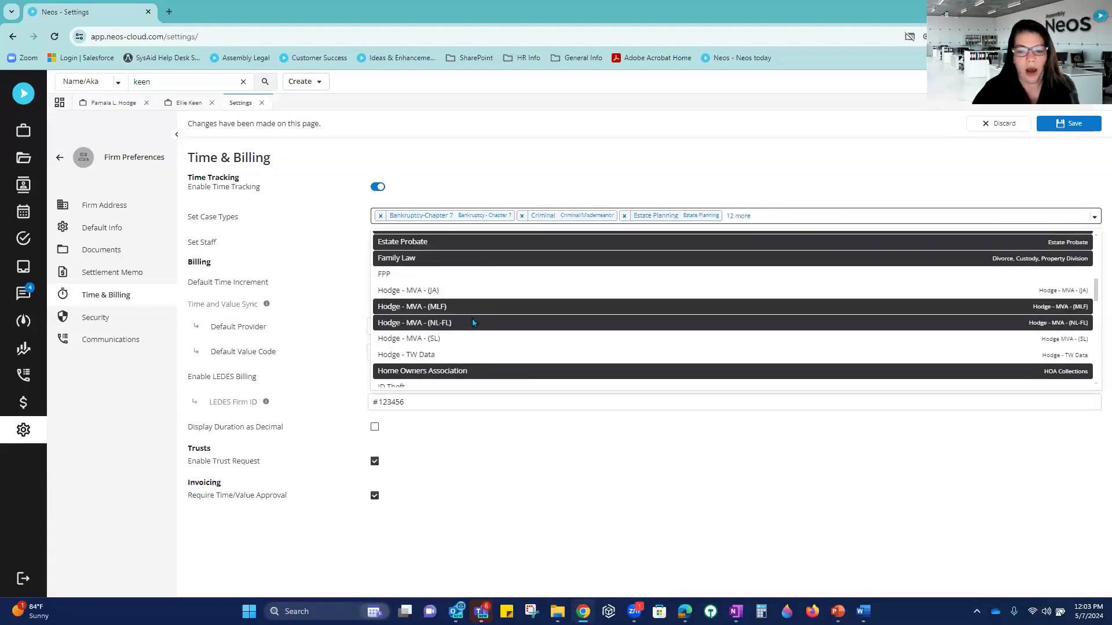
click(449, 341)
click(434, 356)
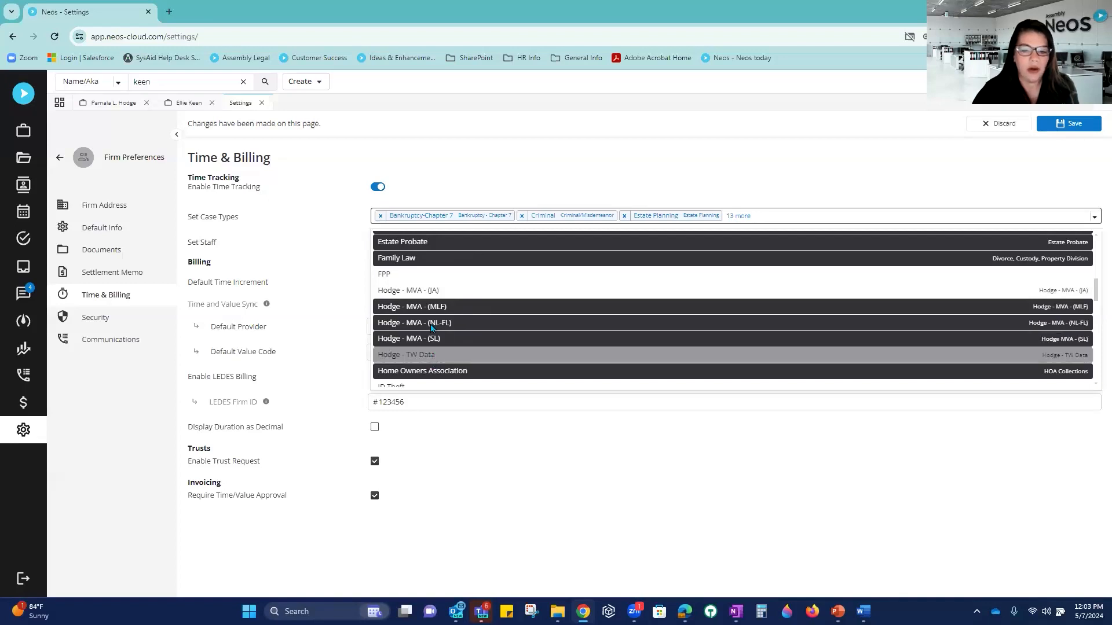
click(413, 291)
click(391, 276)
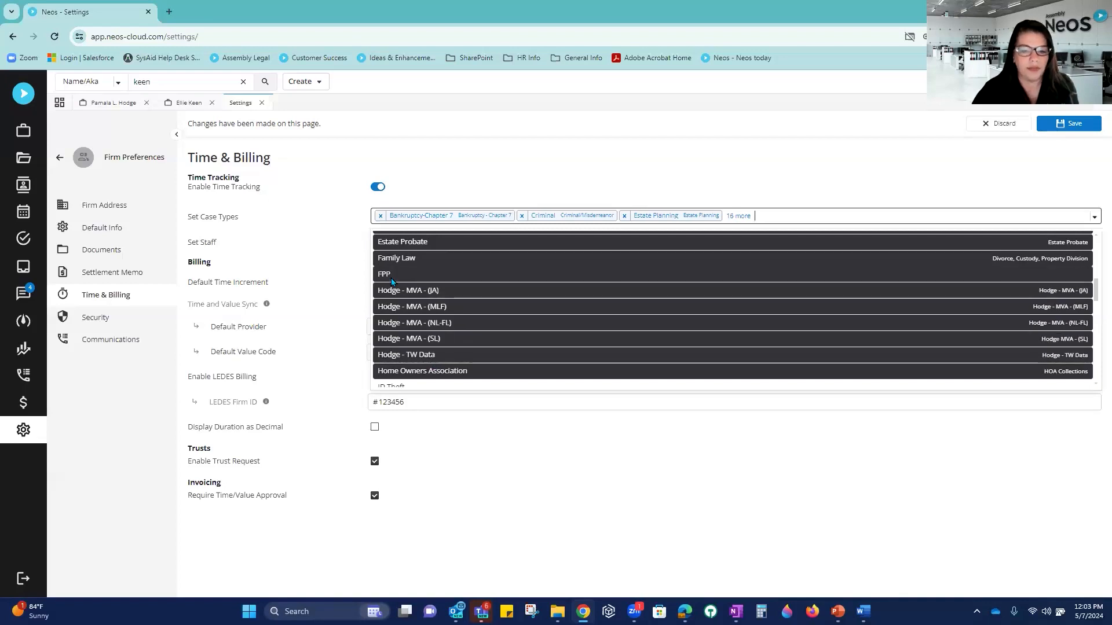
double_click(744, 182)
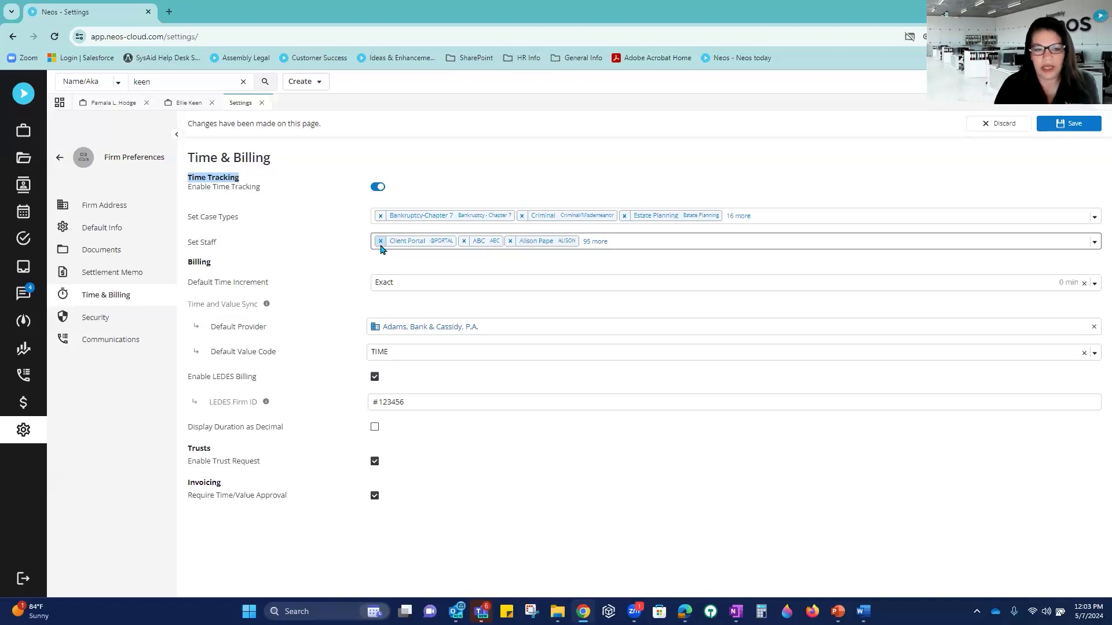
click(625, 244)
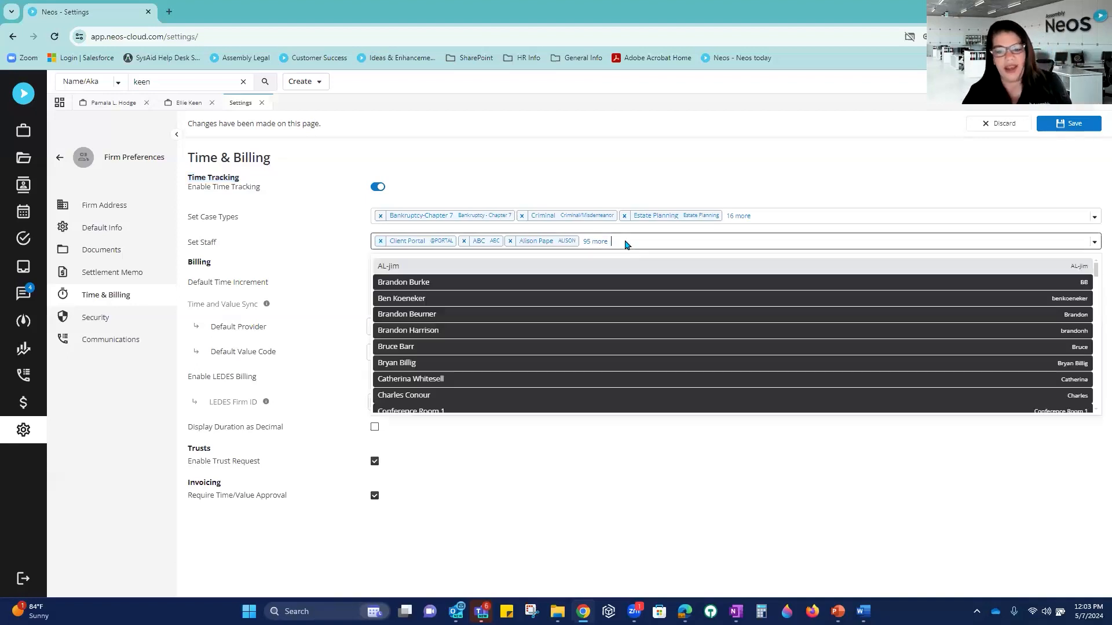
scroll(607, 307, down, 3)
scroll(606, 304, down, 10)
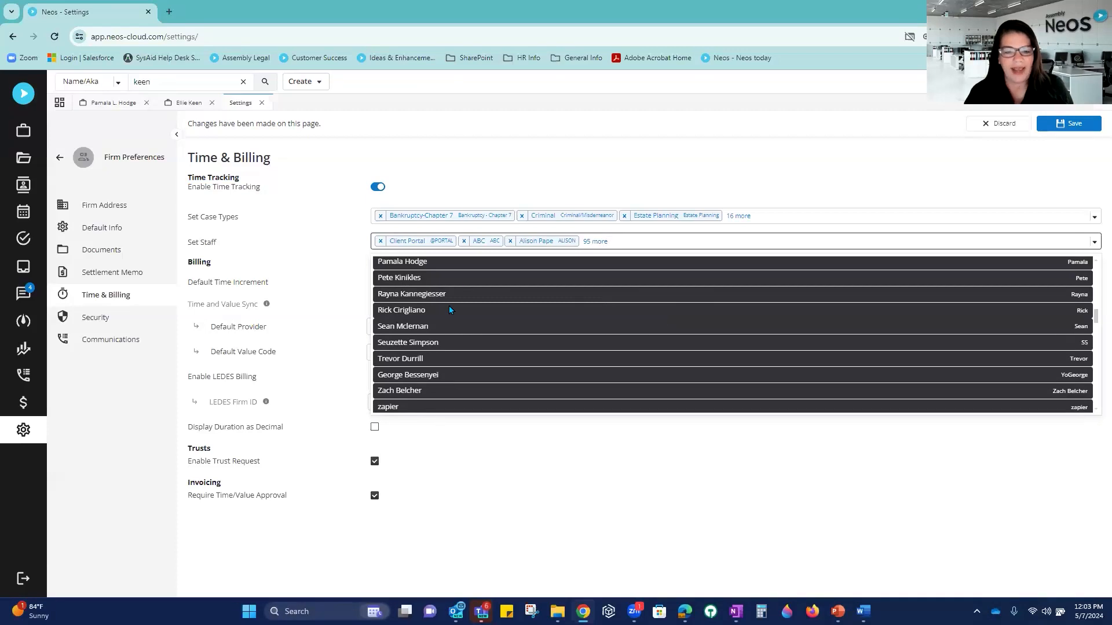
click(423, 359)
click(420, 376)
click(421, 376)
click(413, 362)
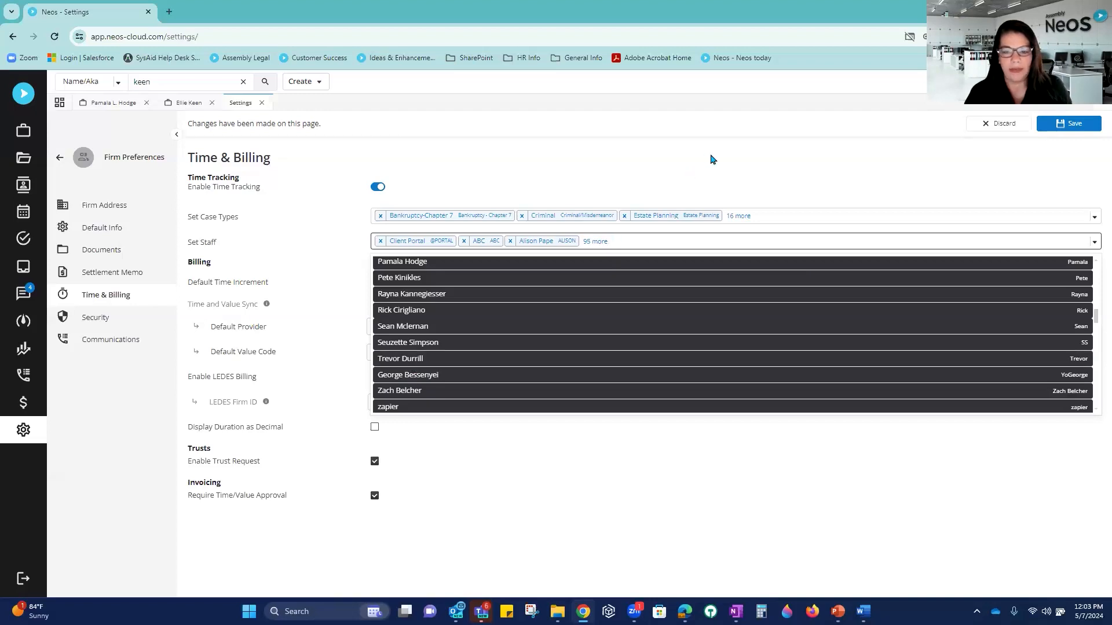
click(734, 179)
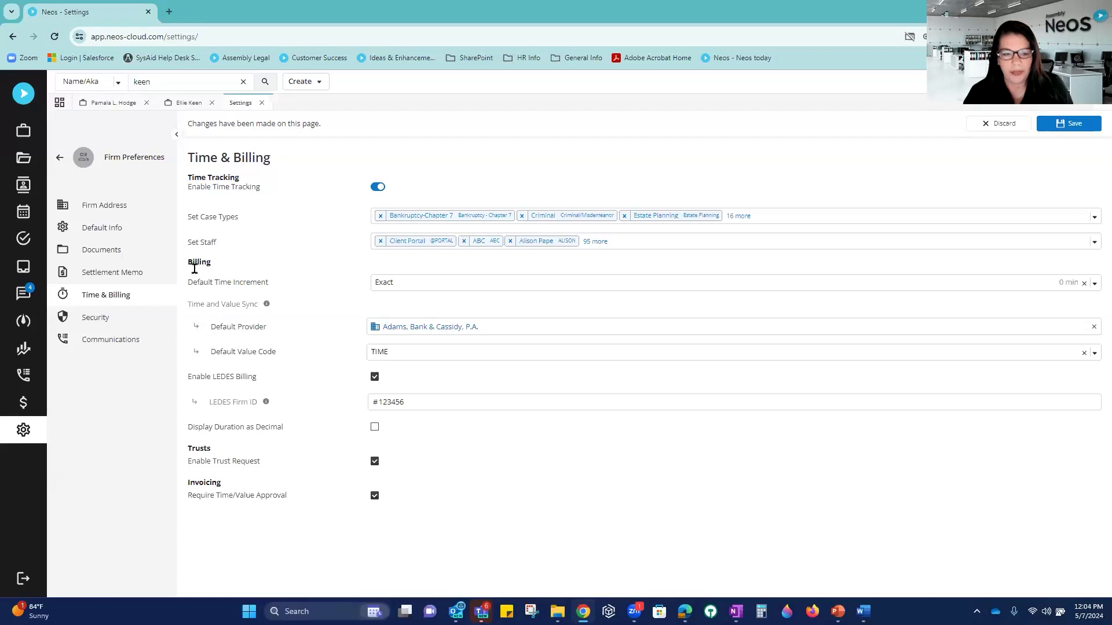
click(416, 280)
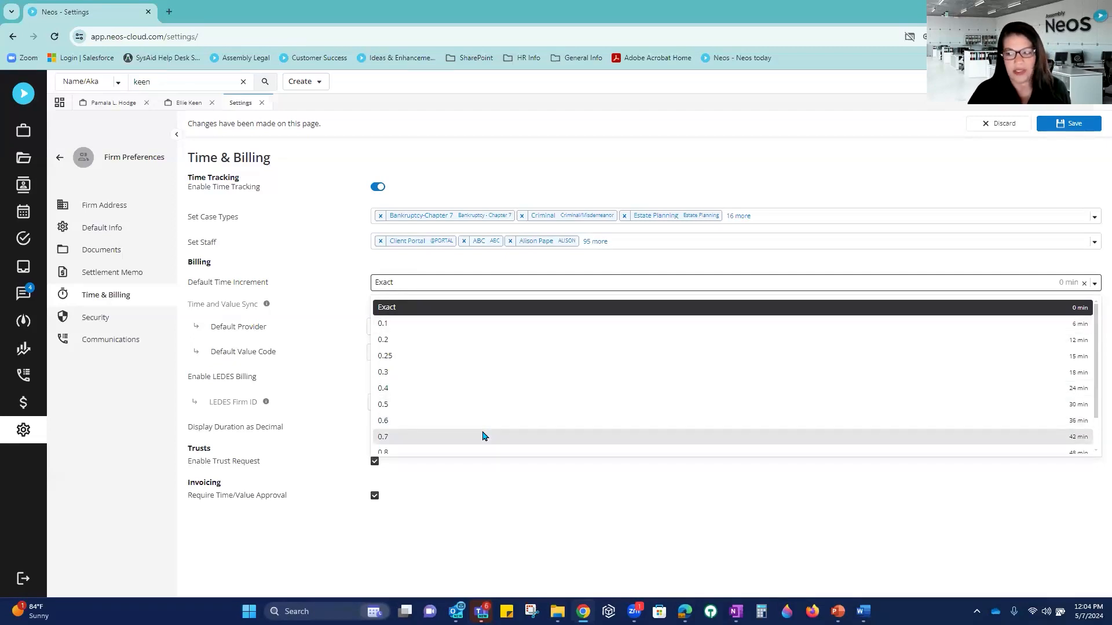
click(402, 311)
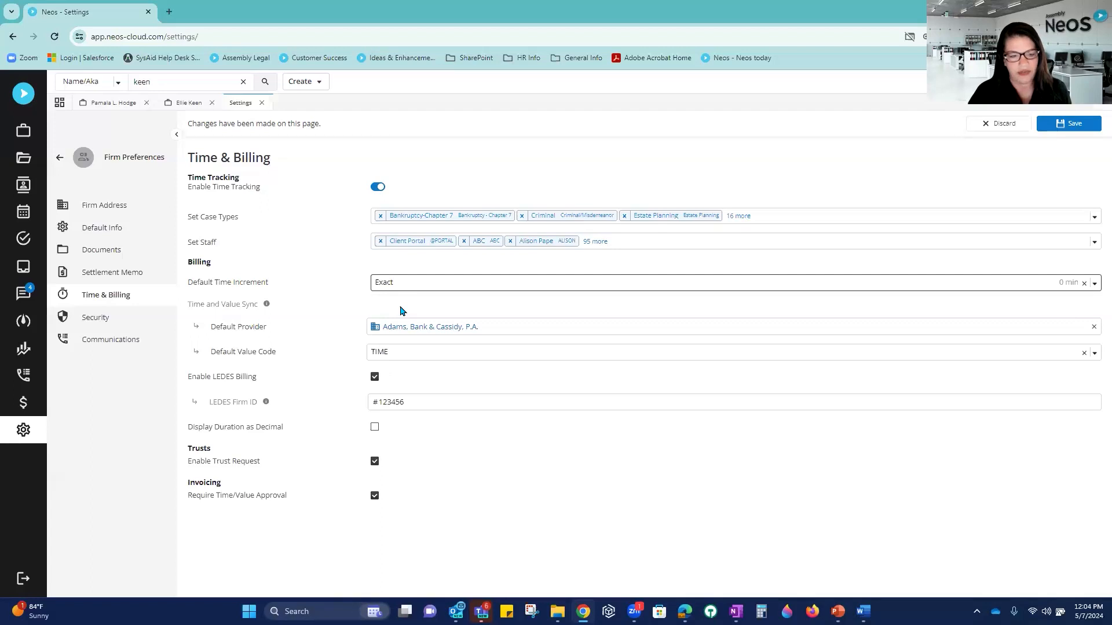
click(408, 282)
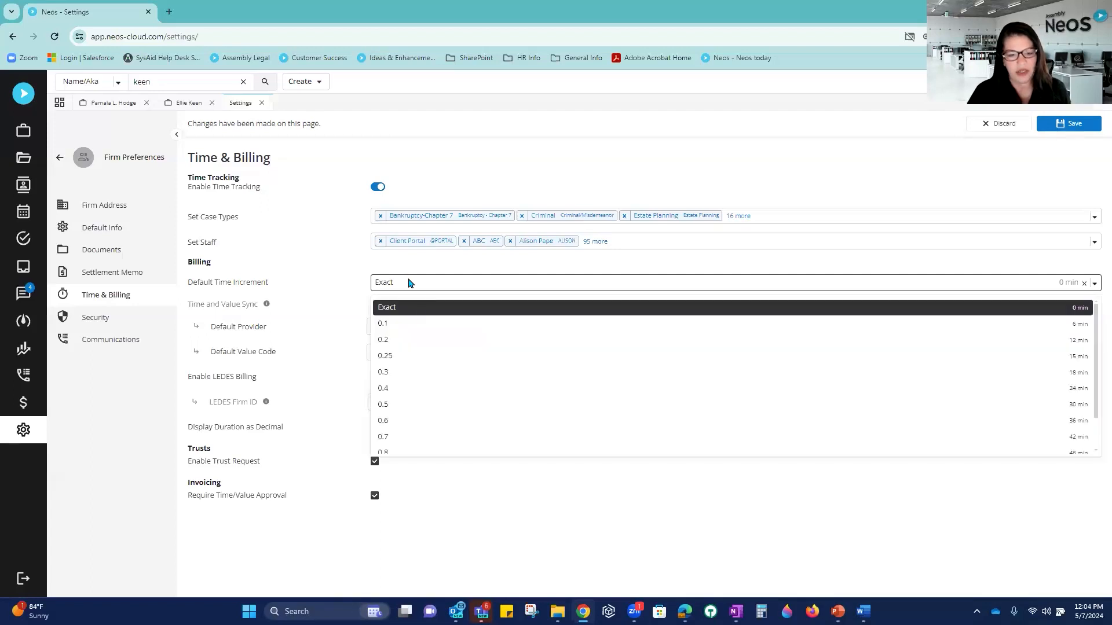
click(406, 357)
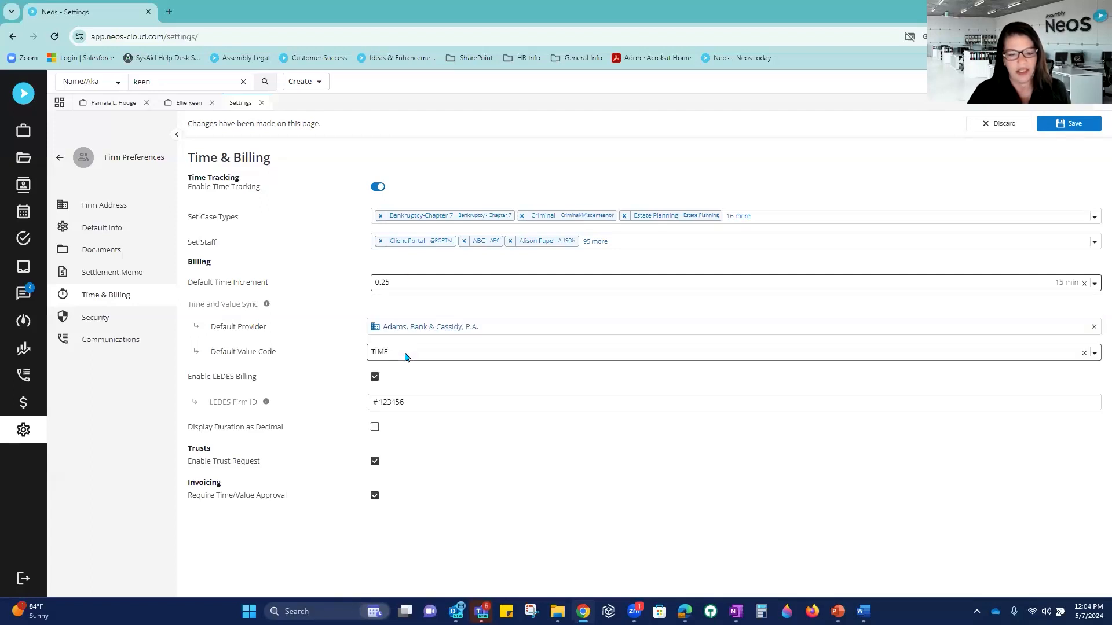
click(450, 286)
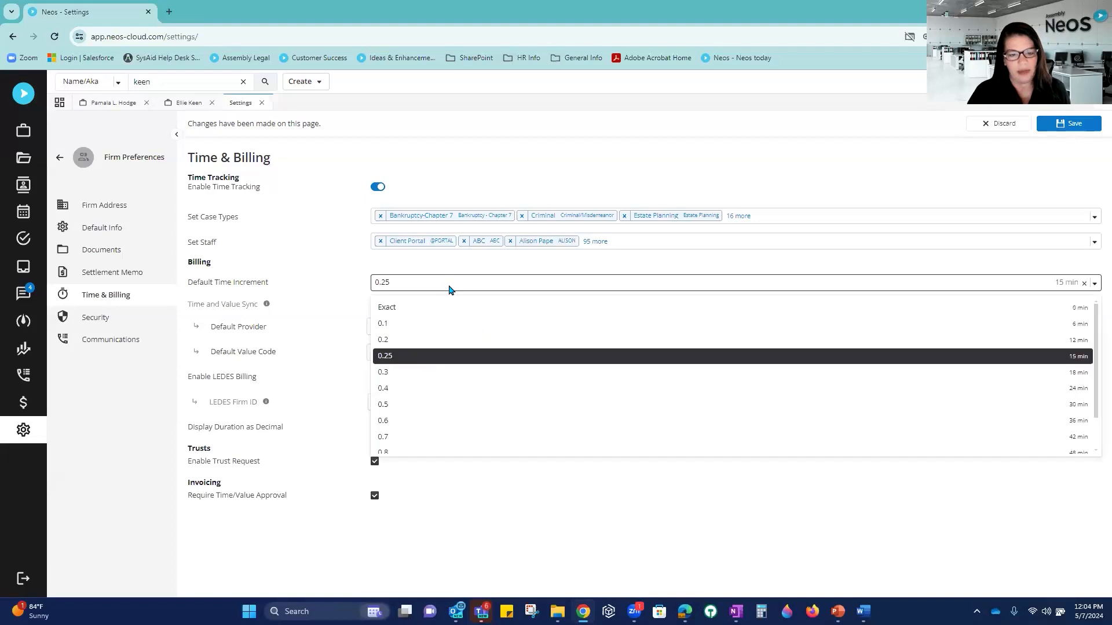
click(441, 324)
click(419, 286)
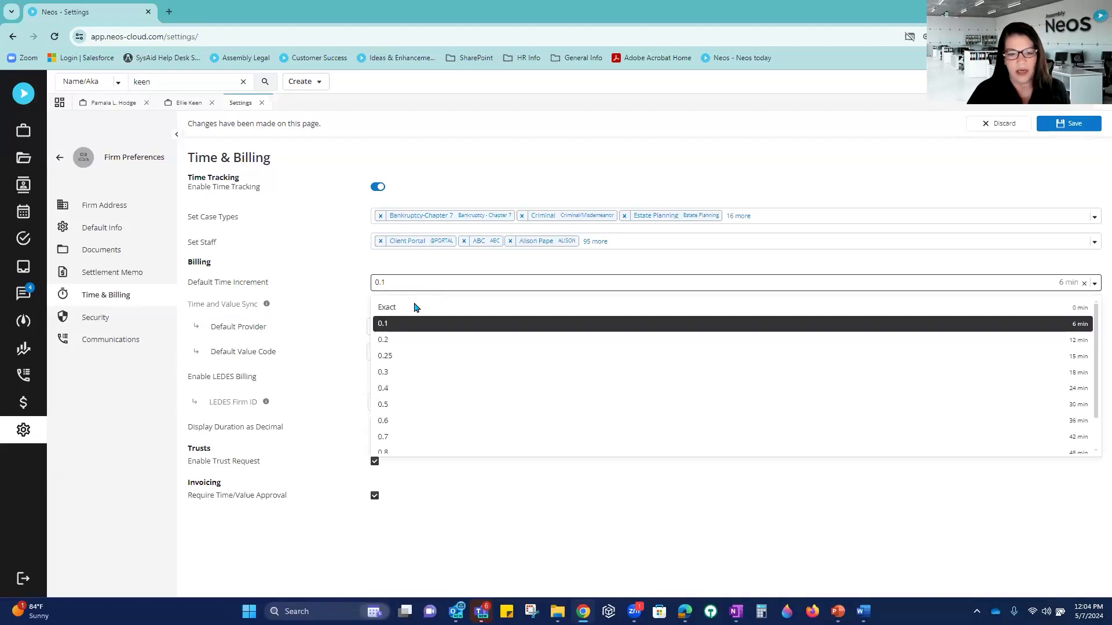
click(413, 313)
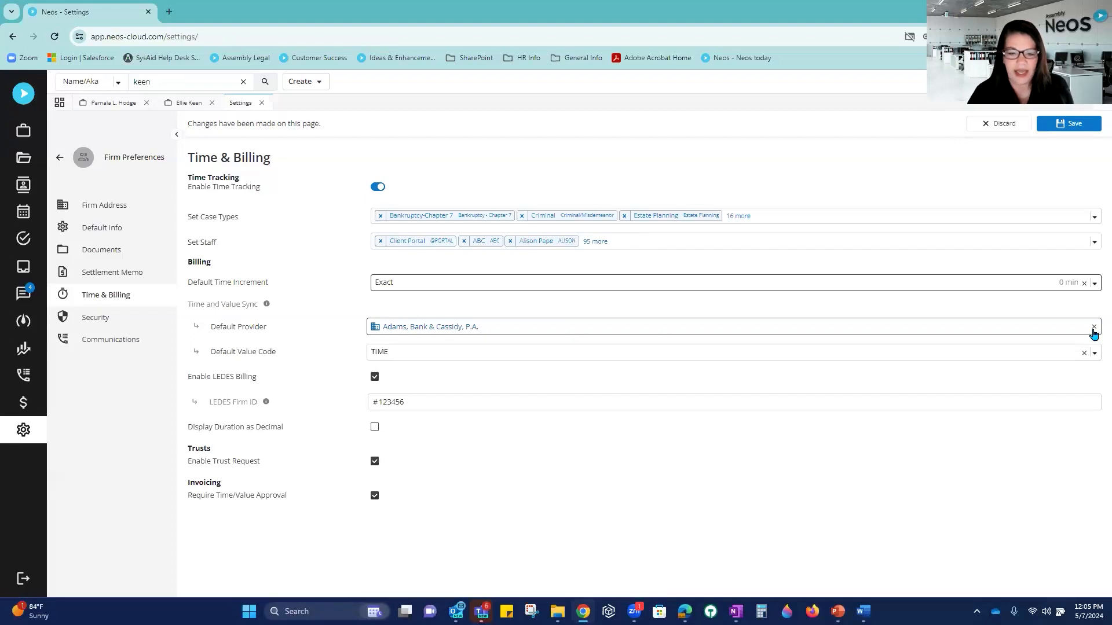
Step: Clear the current default provider and search contacts with a misspelled provider name
click(505, 327)
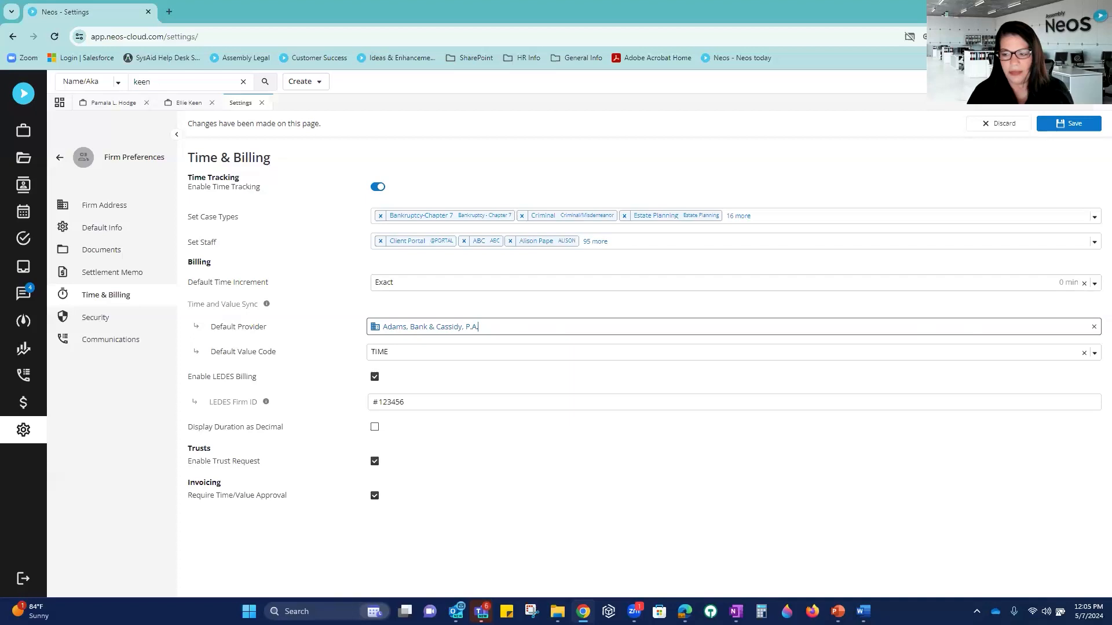
click(1094, 326)
click(389, 325)
text(adm)
text(ms)
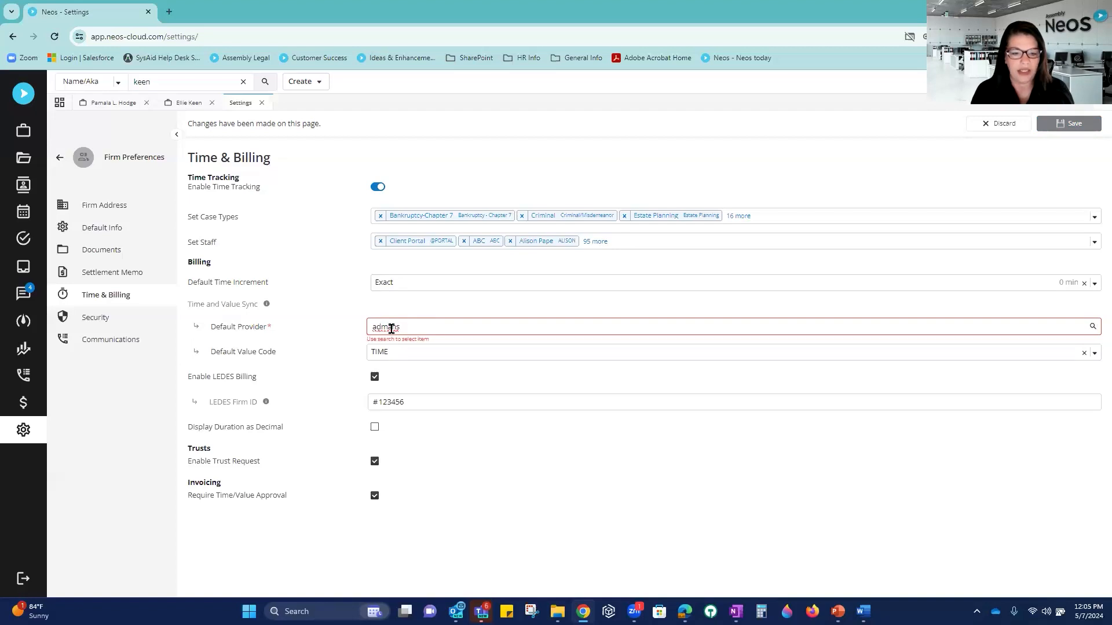
key(Return)
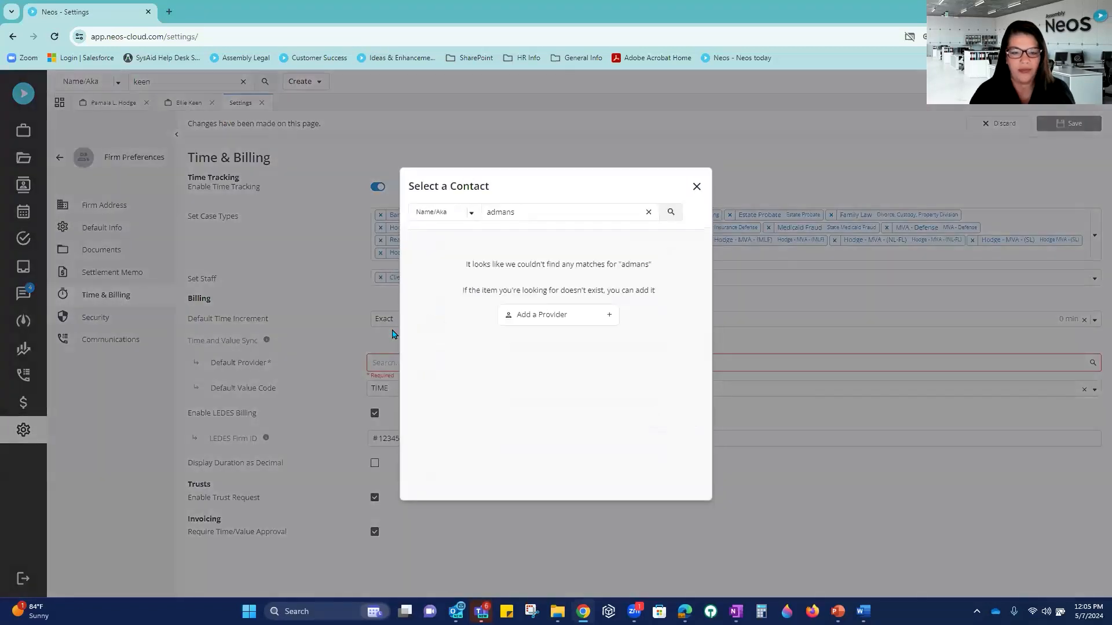
Step: Replace the contact search text and switch the search to all fields
drag(538, 216, 454, 216)
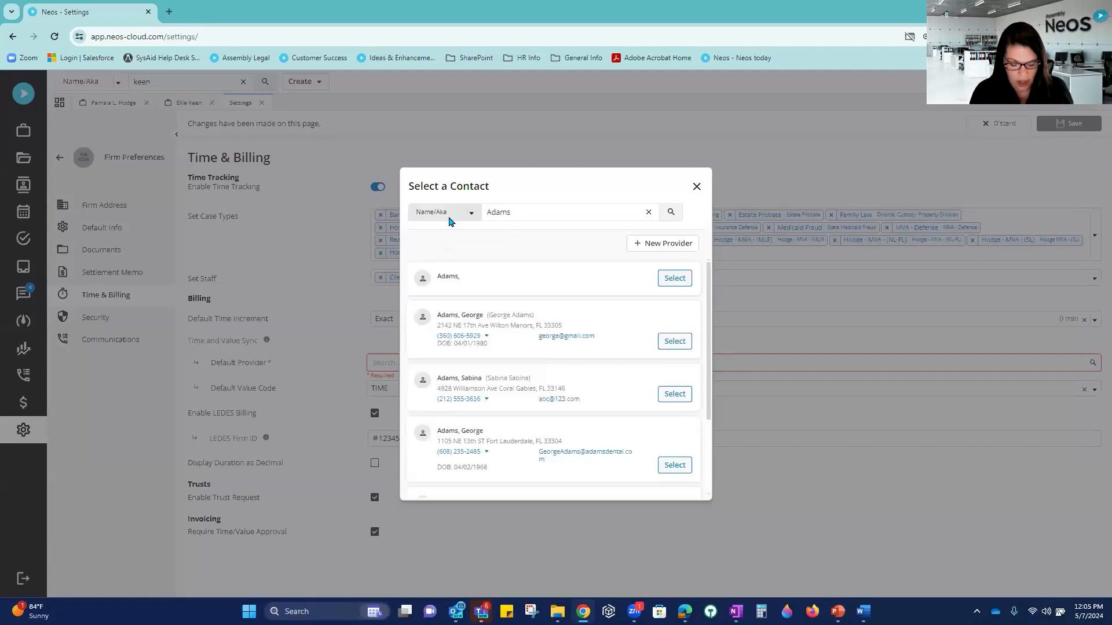
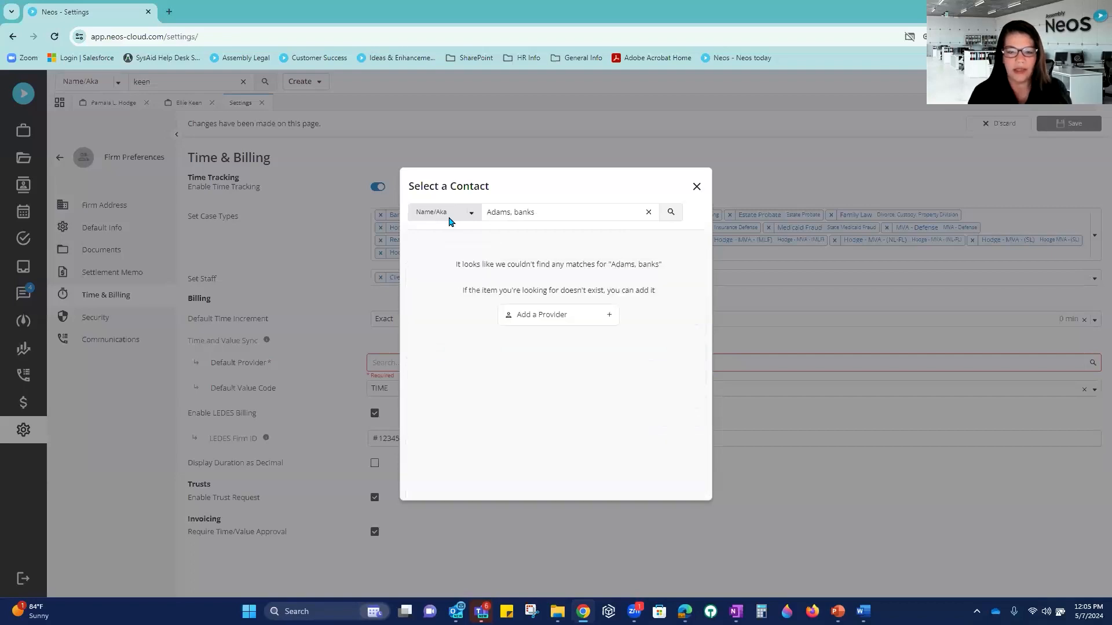
click(466, 213)
click(445, 236)
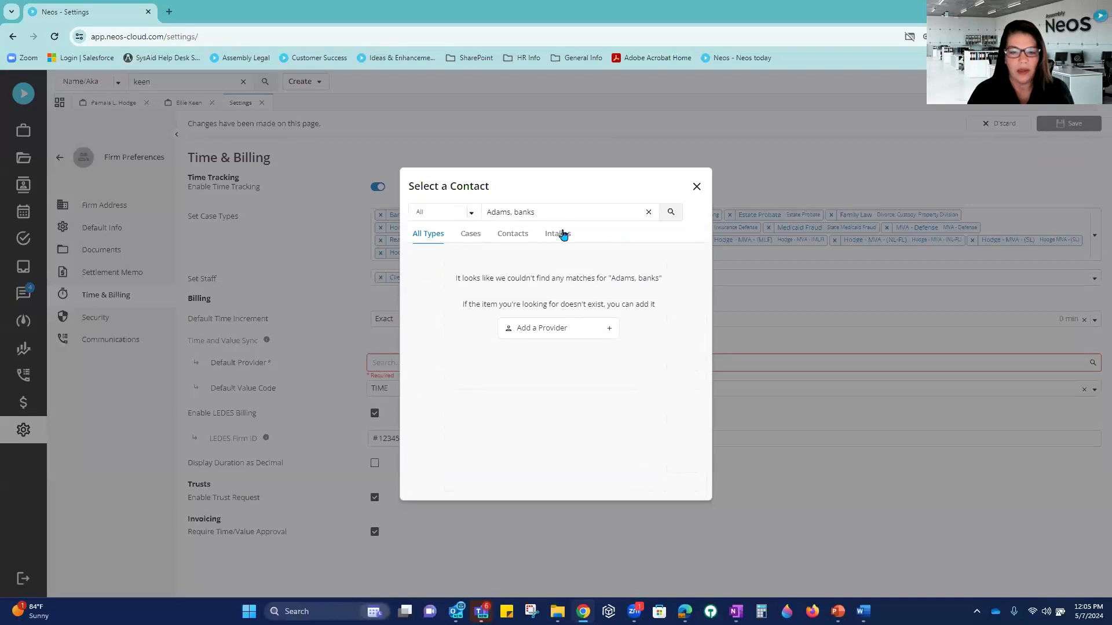
Step: Search for 'adams' and pick the matching contact as the default provider
drag(541, 212, 471, 209)
text(adman)
key(BackSpace)
key(BackSpace)
key(BackSpace)
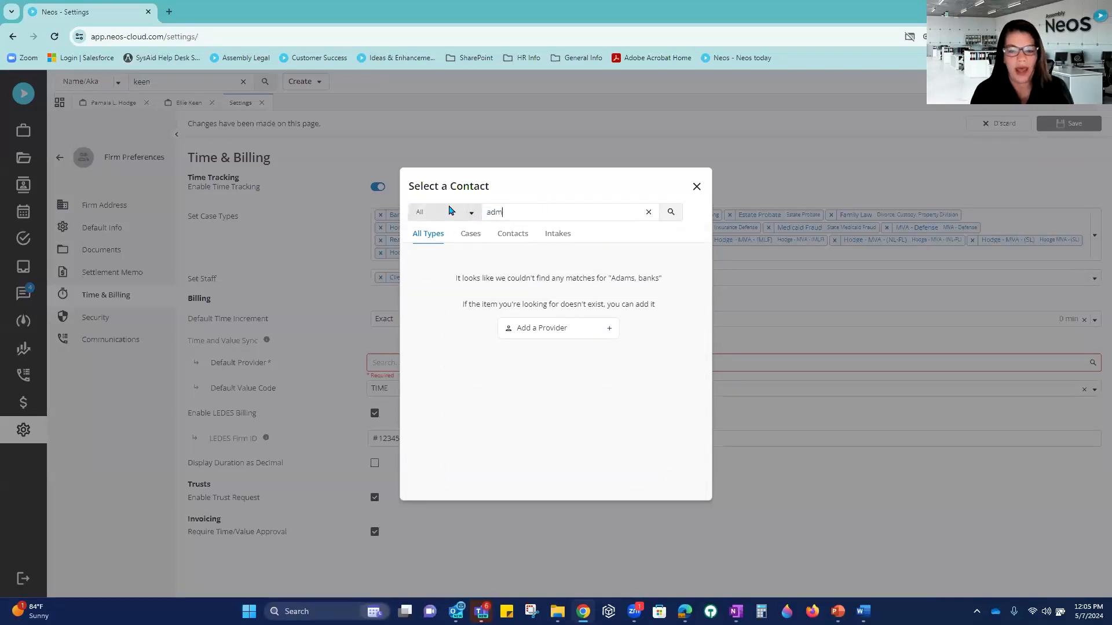
text(ams)
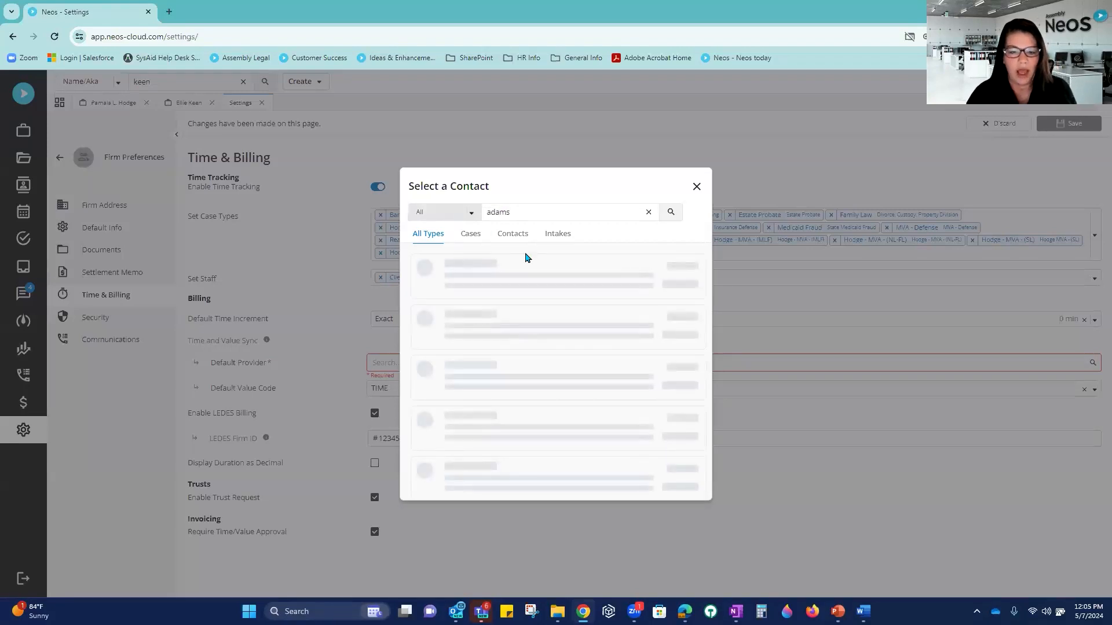
click(675, 355)
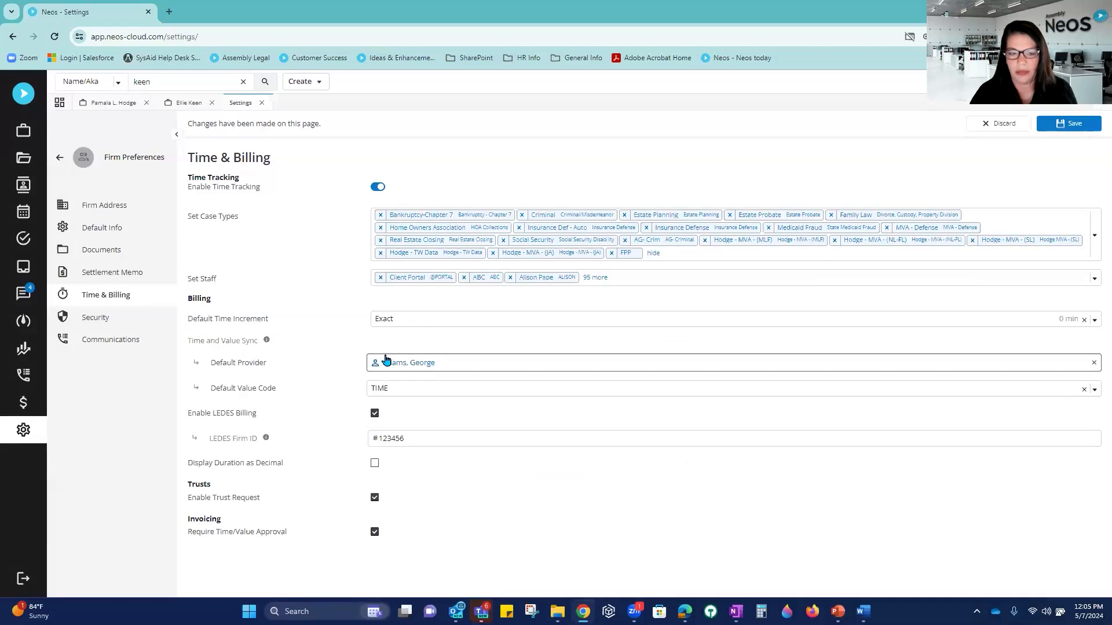
Step: Empty the Default Provider, keep LEDES billing enabled, and tick Display Duration as Decimal
click(1093, 363)
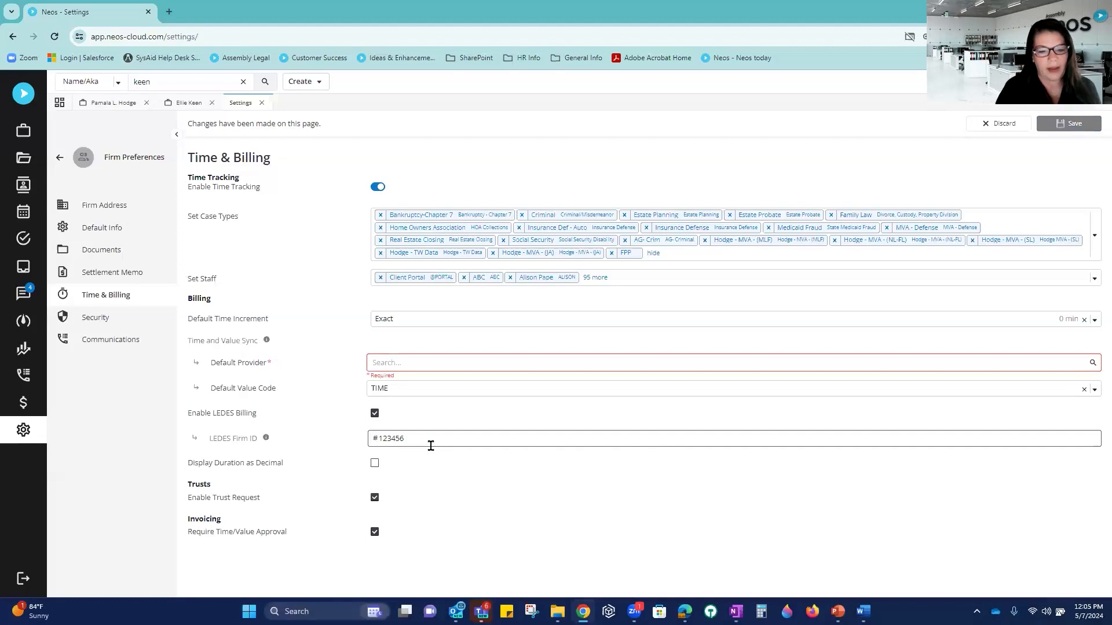
click(374, 416)
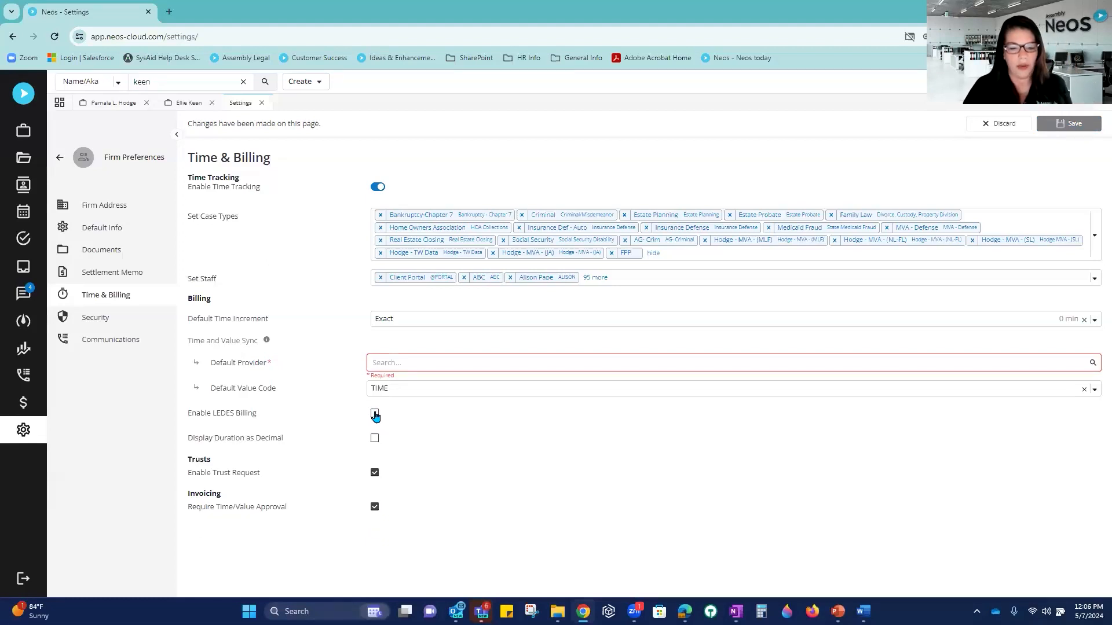
click(375, 415)
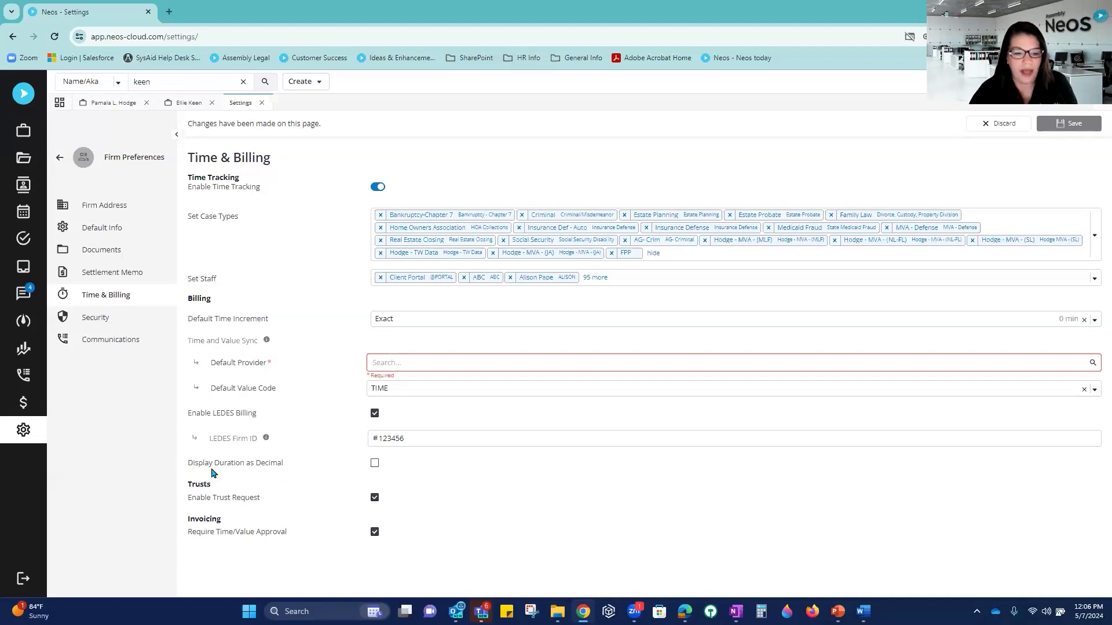
click(375, 466)
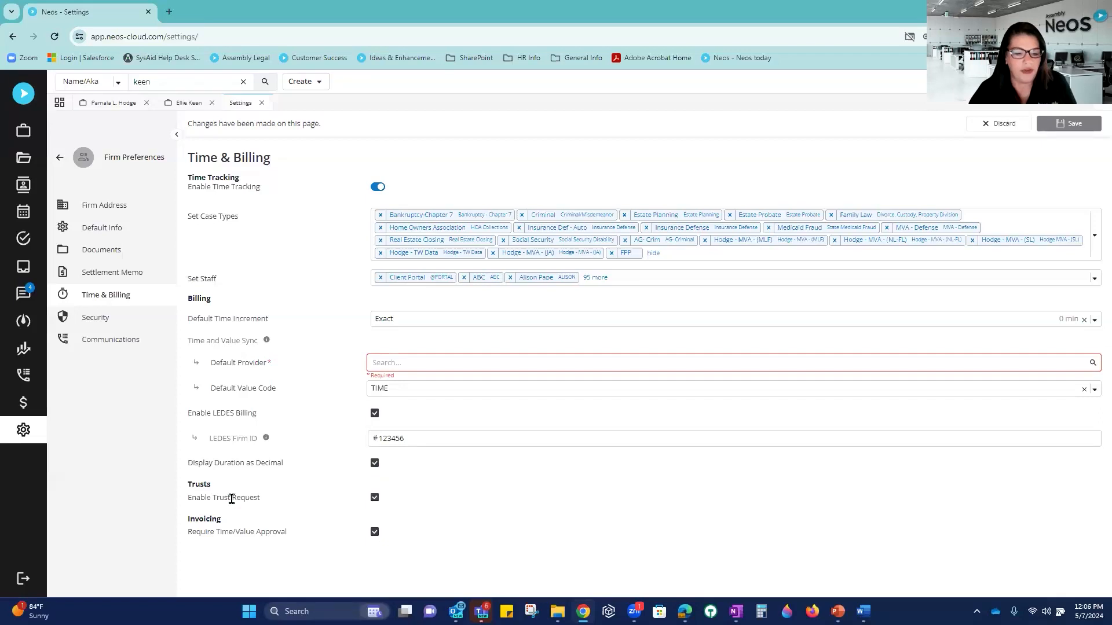
drag(187, 496, 277, 504)
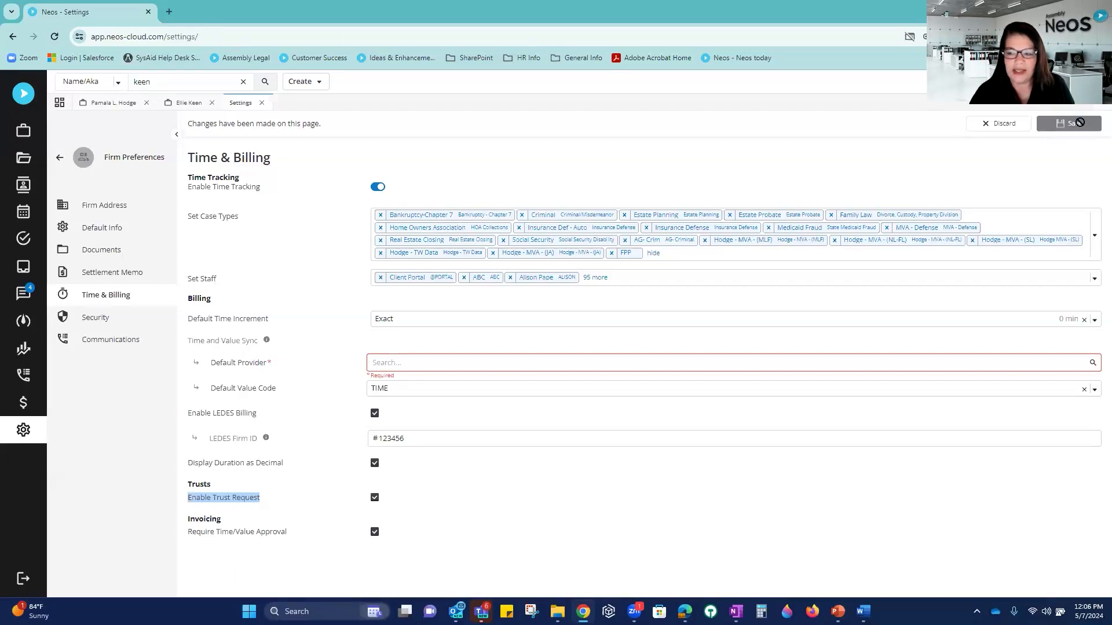
Step: Discard the Time & Billing changes and return from Firm Preferences to the Settings page
click(997, 124)
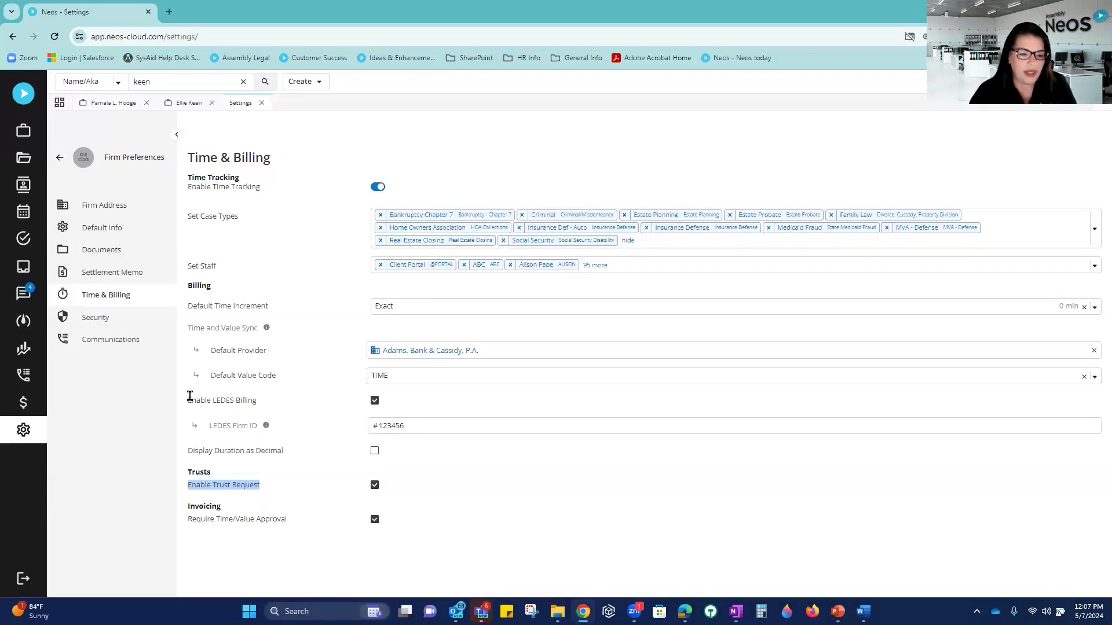
drag(191, 400, 266, 402)
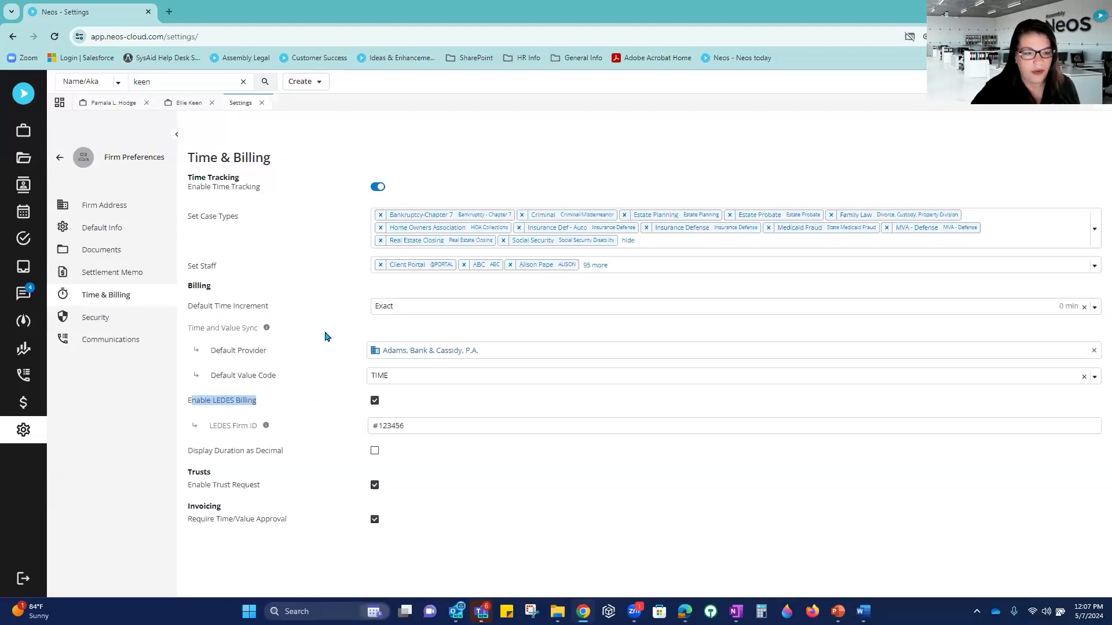
click(61, 159)
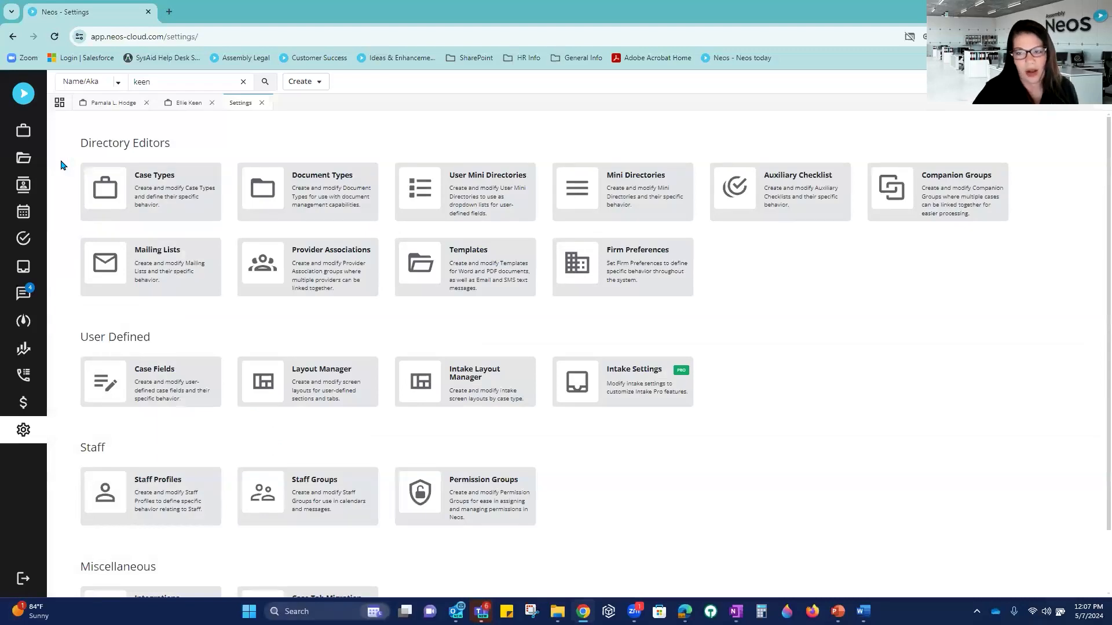
Step: Show the Legal Assistant group's Case permissions under Permission Groups
click(486, 498)
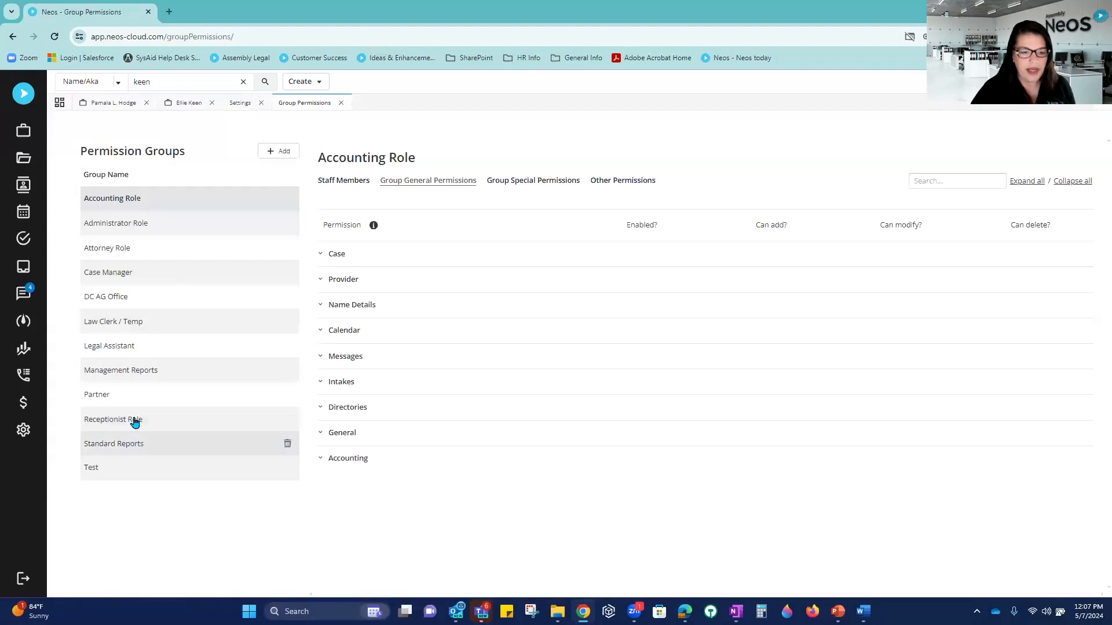
click(136, 351)
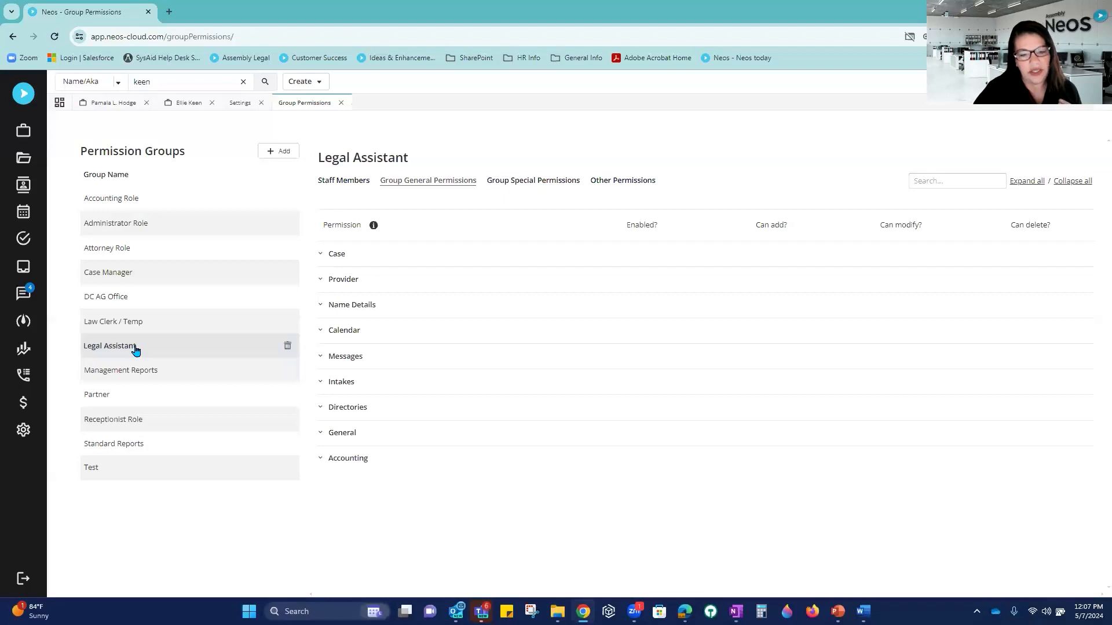
click(320, 256)
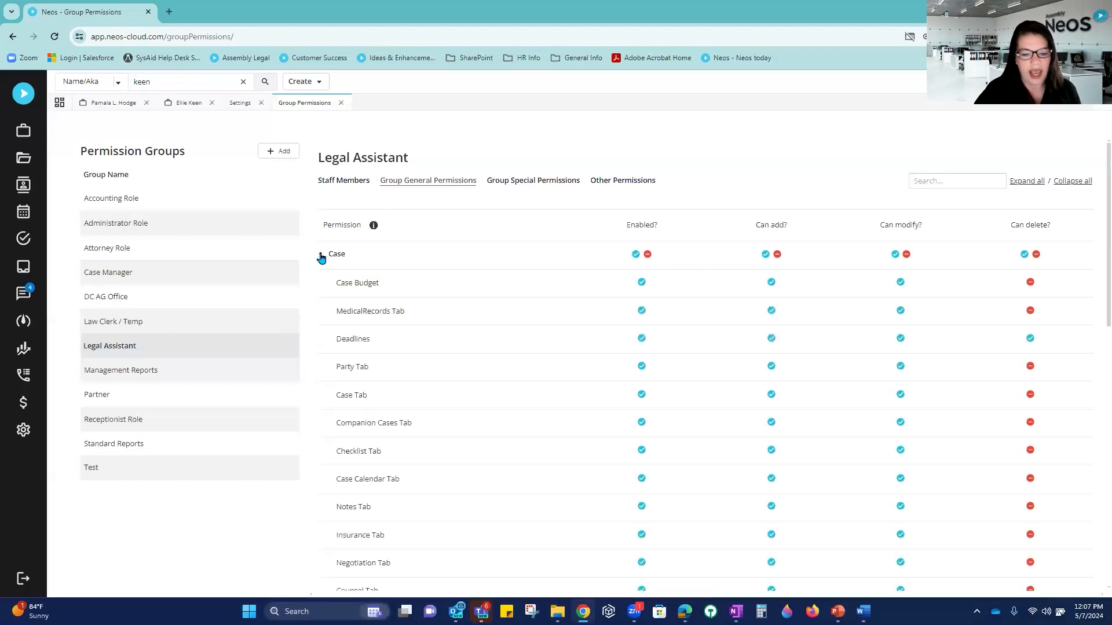
Step: Review the Legal Assistant Case permission rows, then expand and review the Accounting permissions
scroll(390, 273, down, 1)
scroll(409, 346, down, 6)
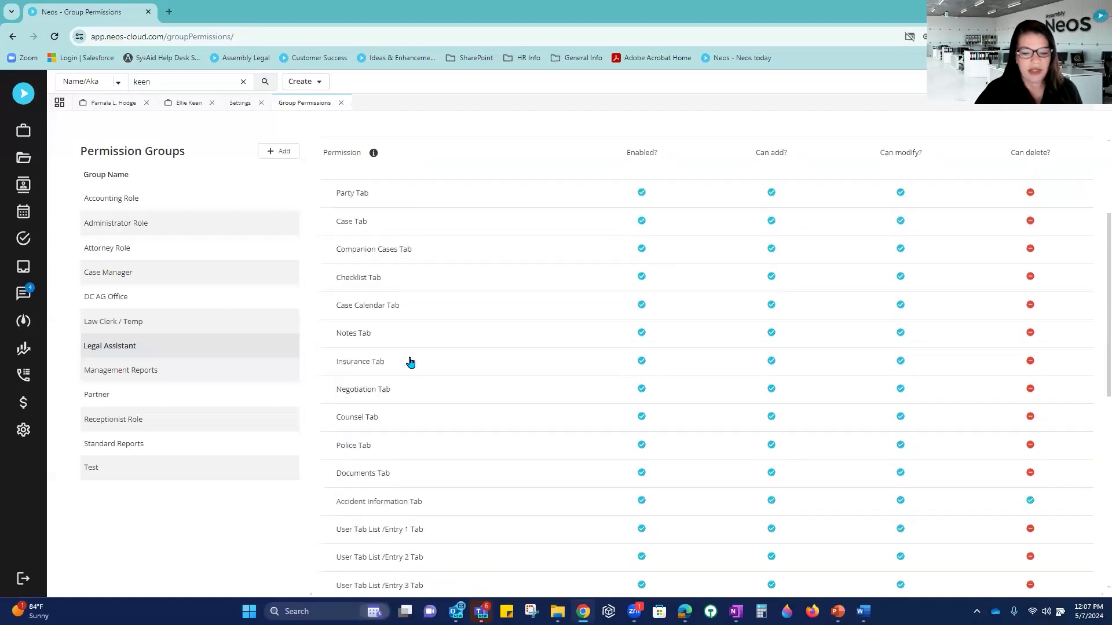
scroll(408, 366, down, 2)
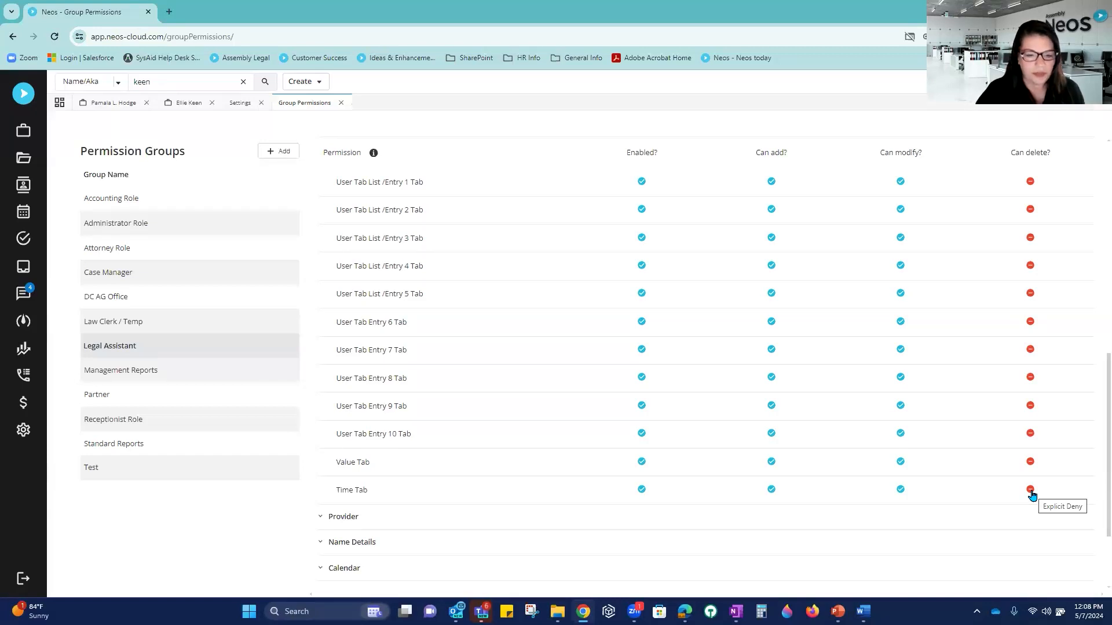
scroll(1032, 496, down, 2)
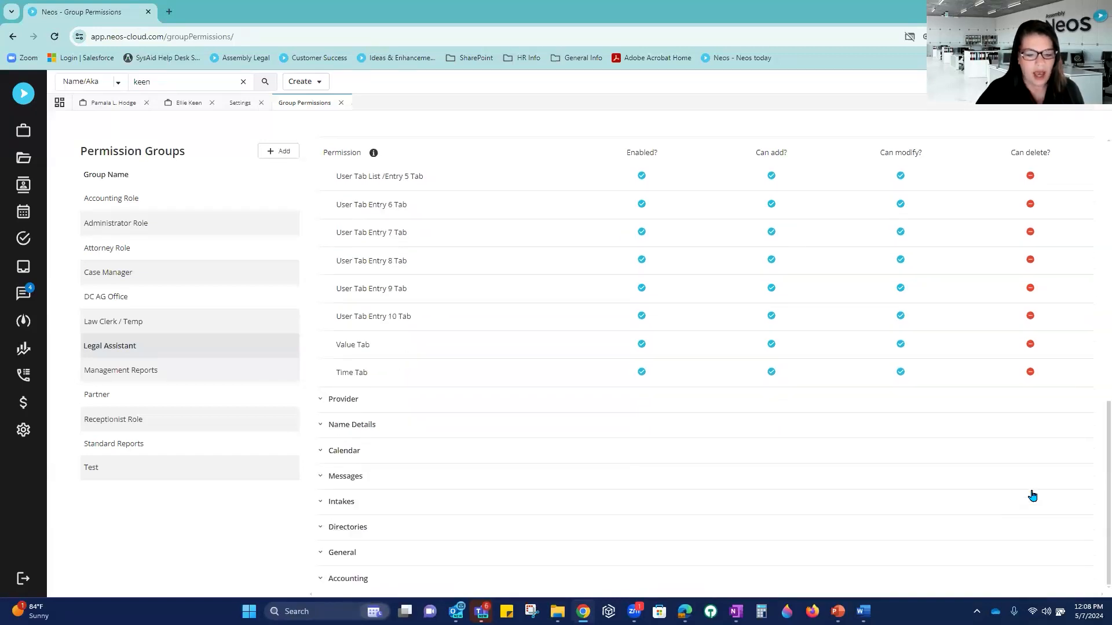
click(323, 580)
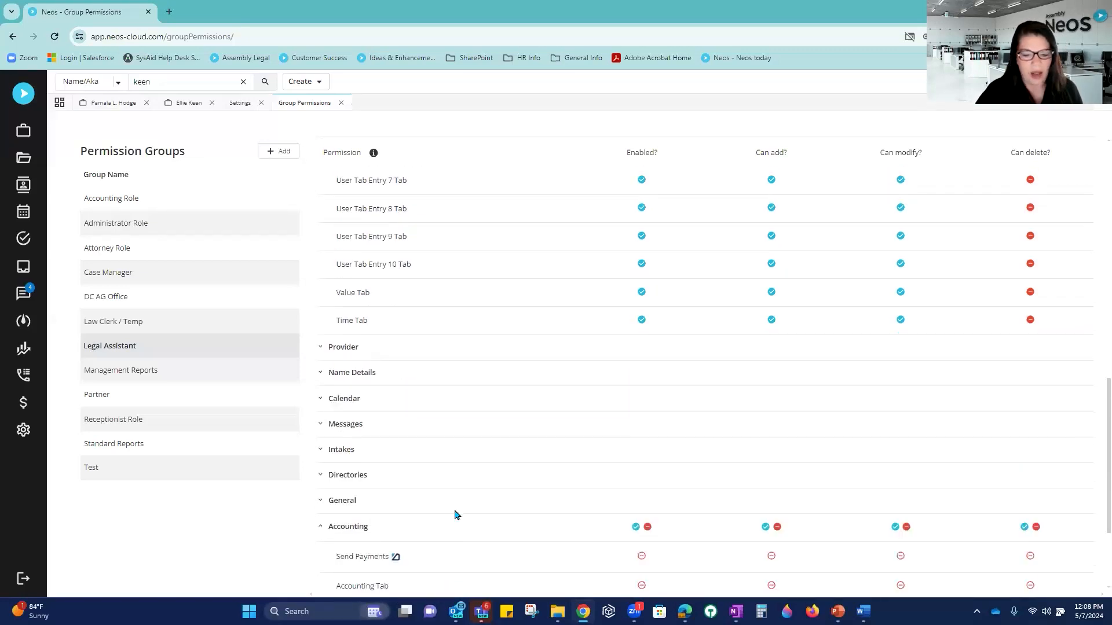
scroll(455, 514, down, 2)
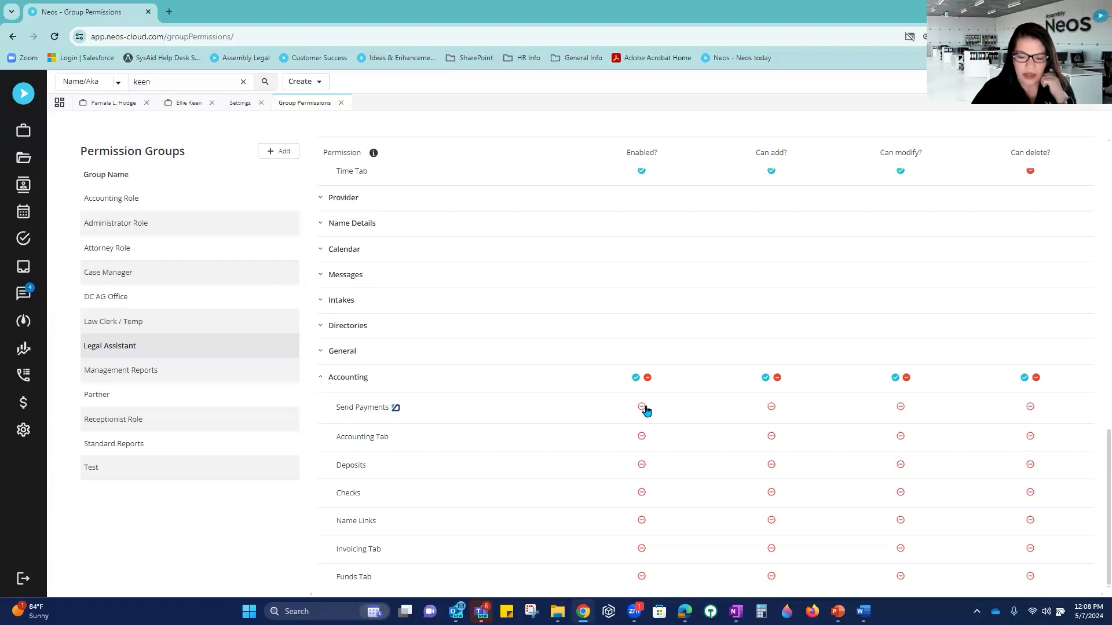
Step: Try allowing then denying all Accounting permissions, discard the edits, and close Group Permissions
click(635, 378)
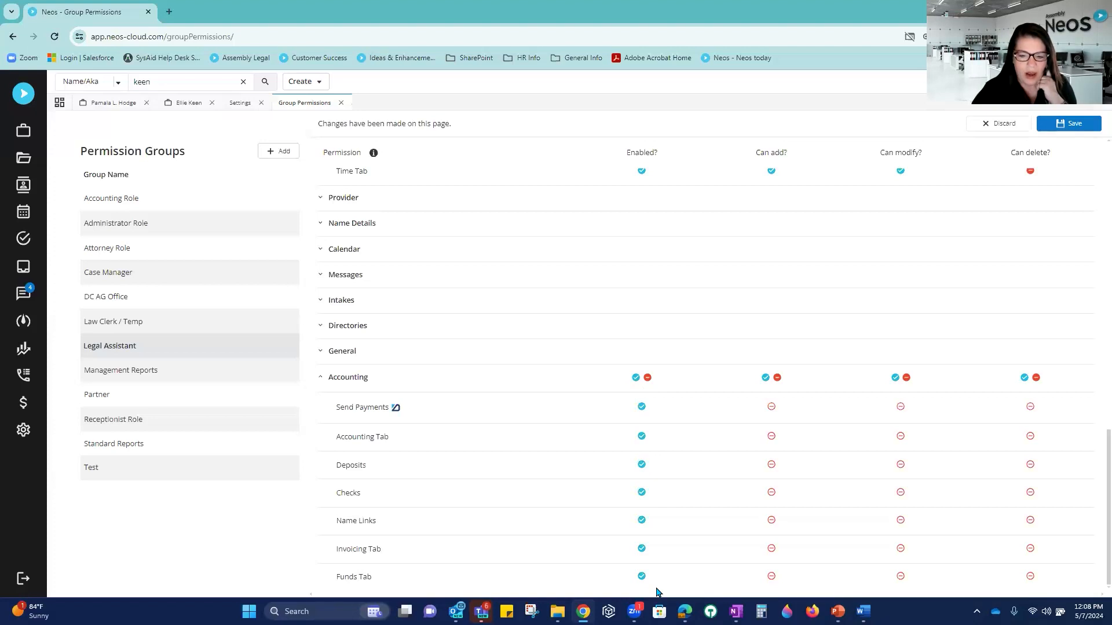
click(647, 379)
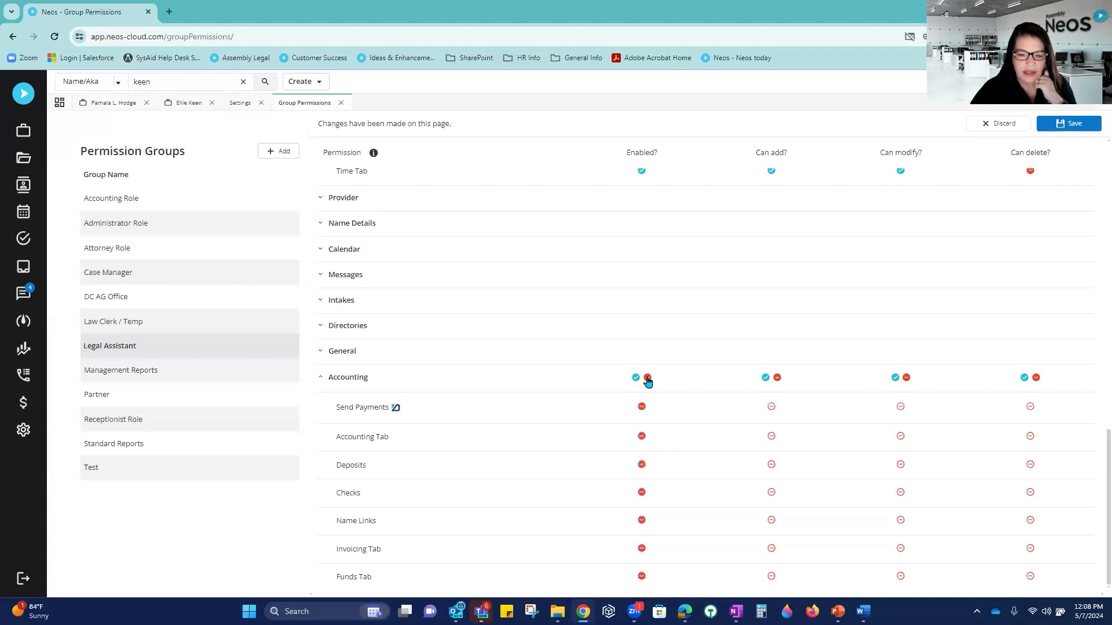
click(989, 126)
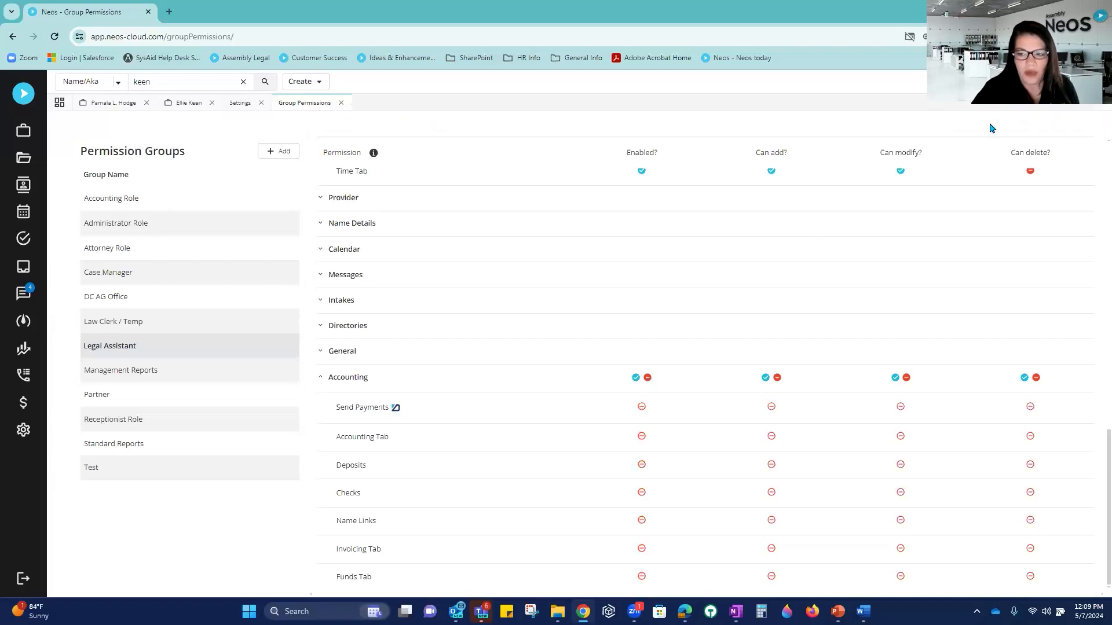
click(341, 103)
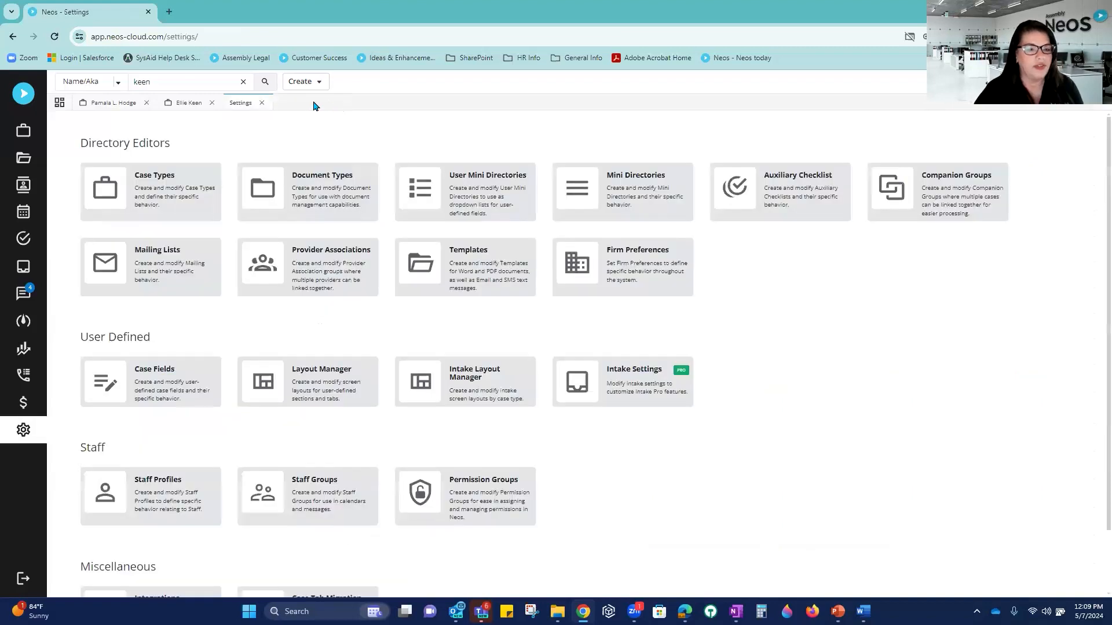
Step: Close the Settings tab to get back to the criminal case's Time entries
click(260, 103)
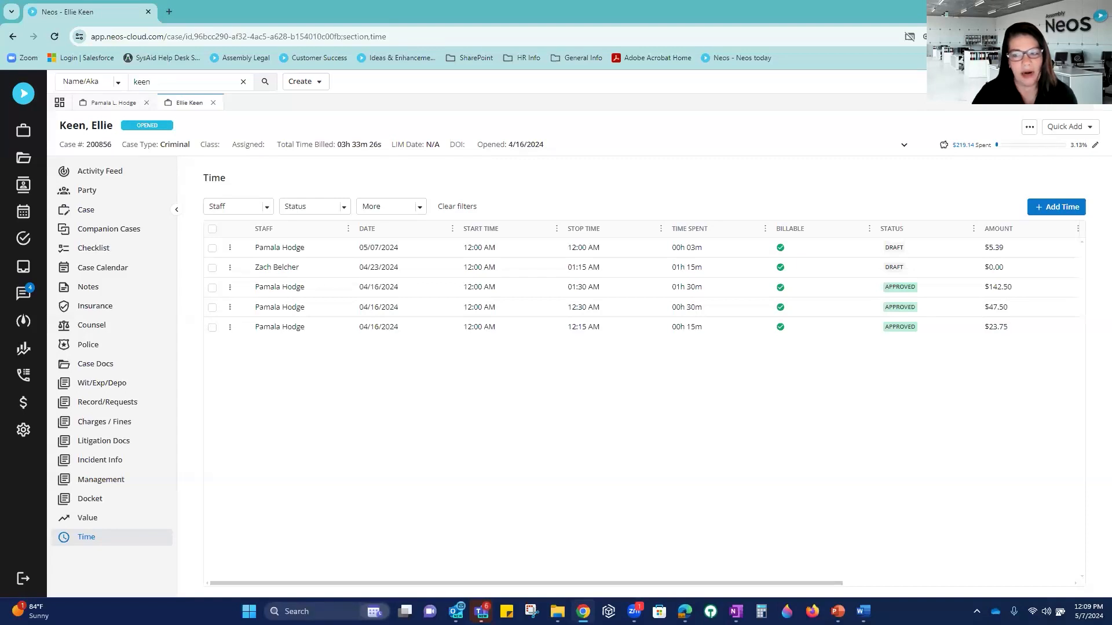
Step: Start a case timer described 'Test' with task code L110 and activity code A101
click(1014, 82)
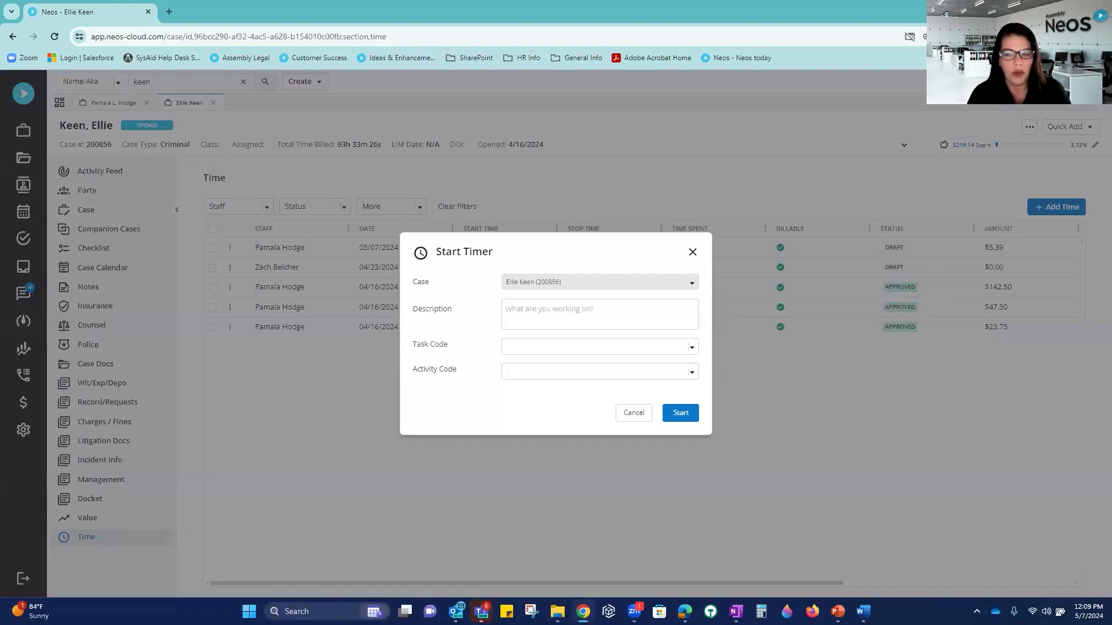
click(560, 311)
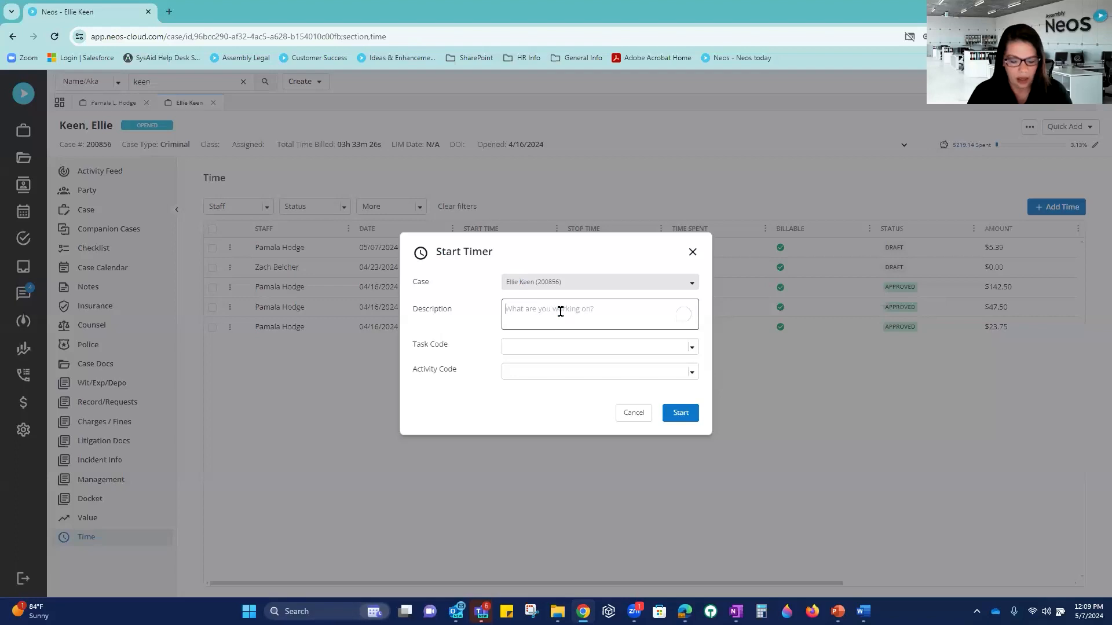
text(Test)
click(575, 347)
text(L110)
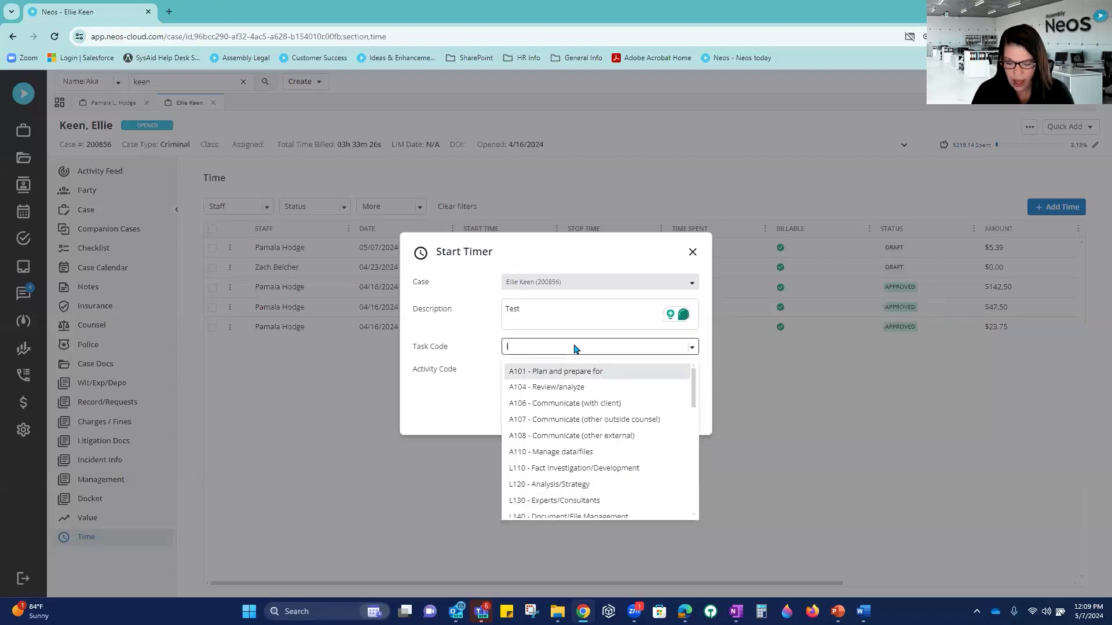
key(Return)
key(Tab)
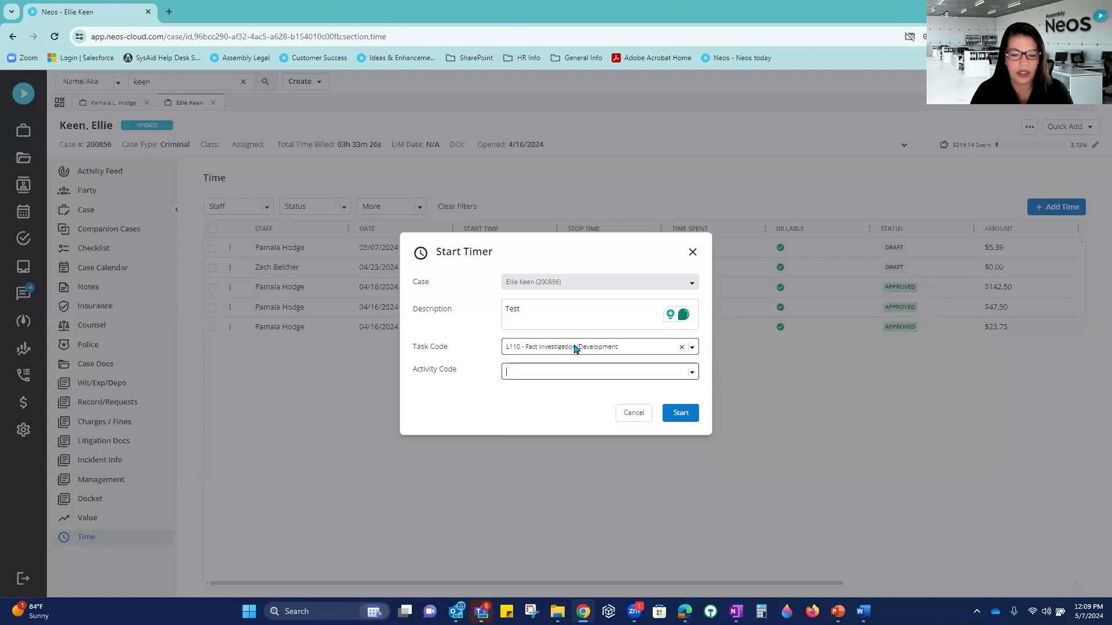
text(a)
key(Return)
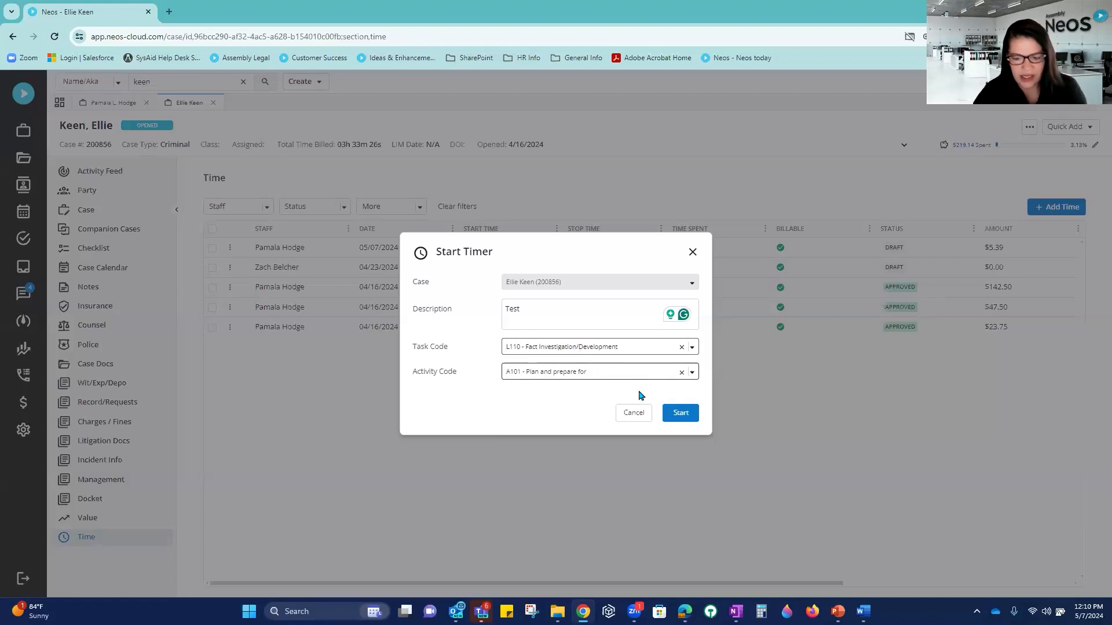
click(685, 419)
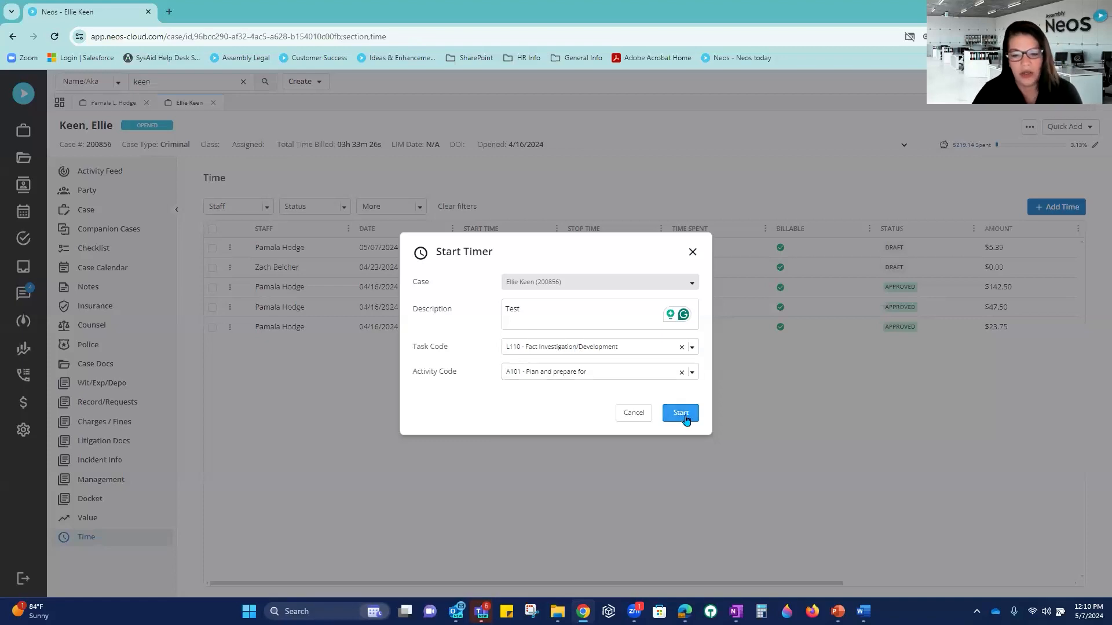
click(685, 419)
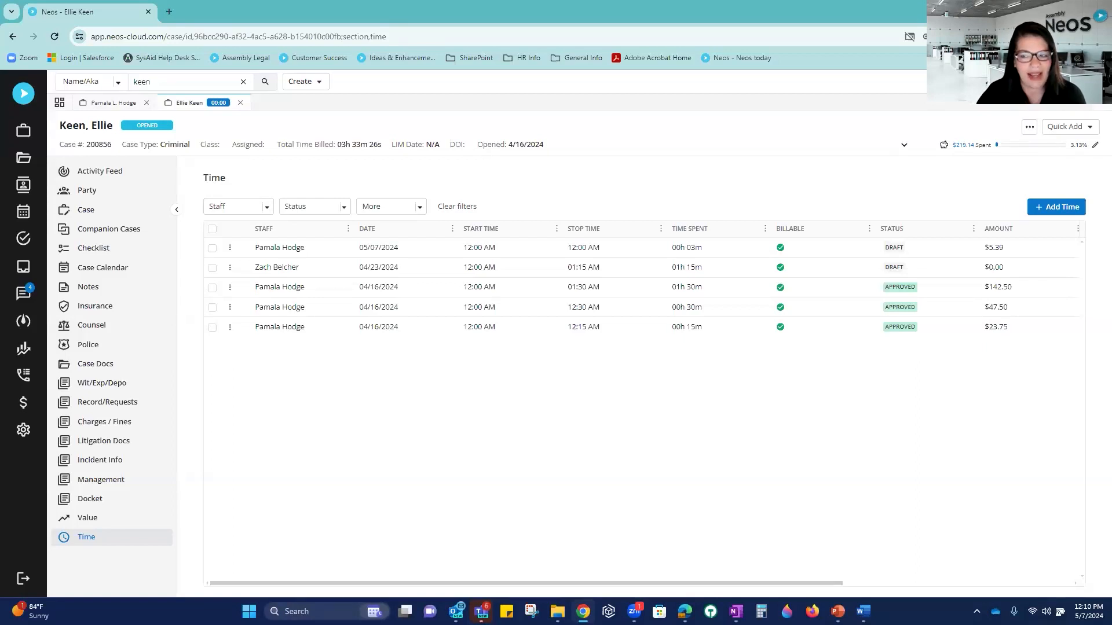
Step: Stop the timer and save a 35-minute entry 'Test additional', also added as a case note
click(218, 102)
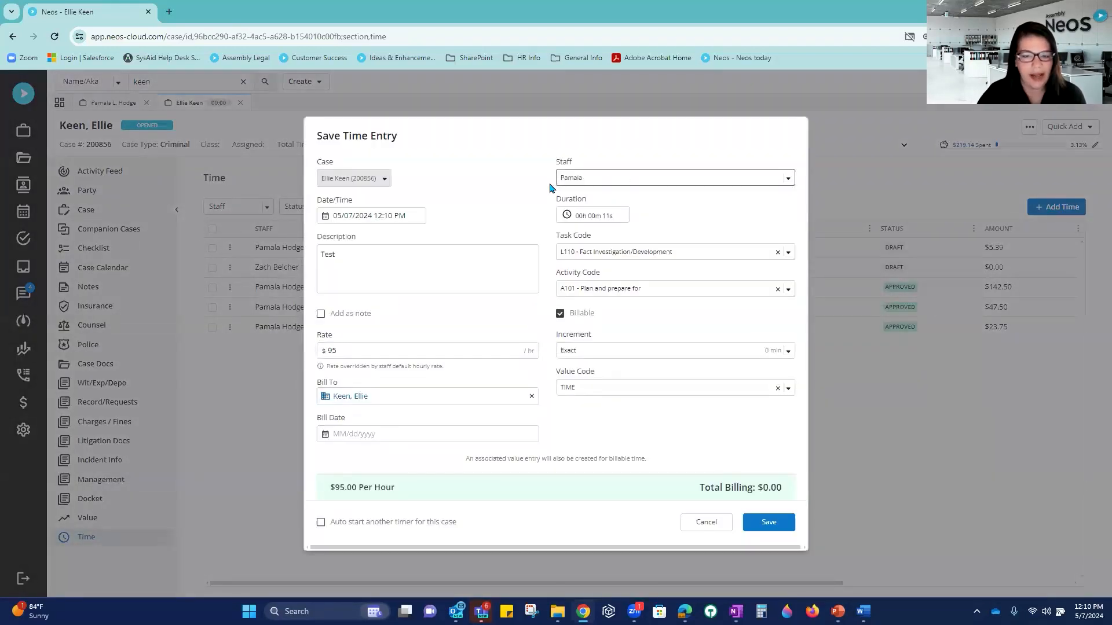
click(590, 221)
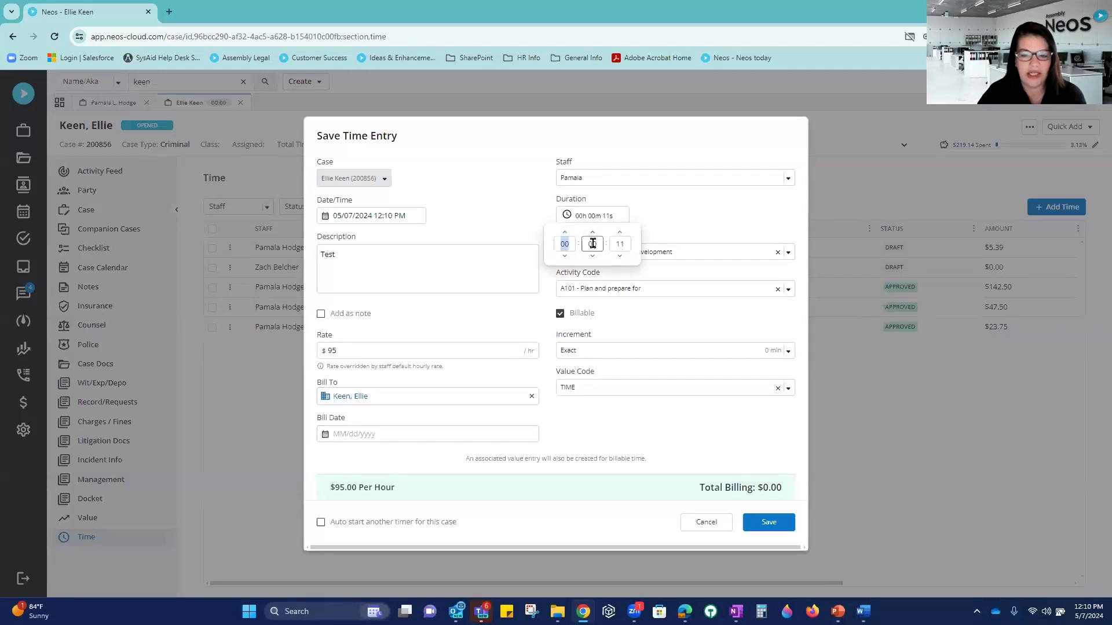
click(605, 241)
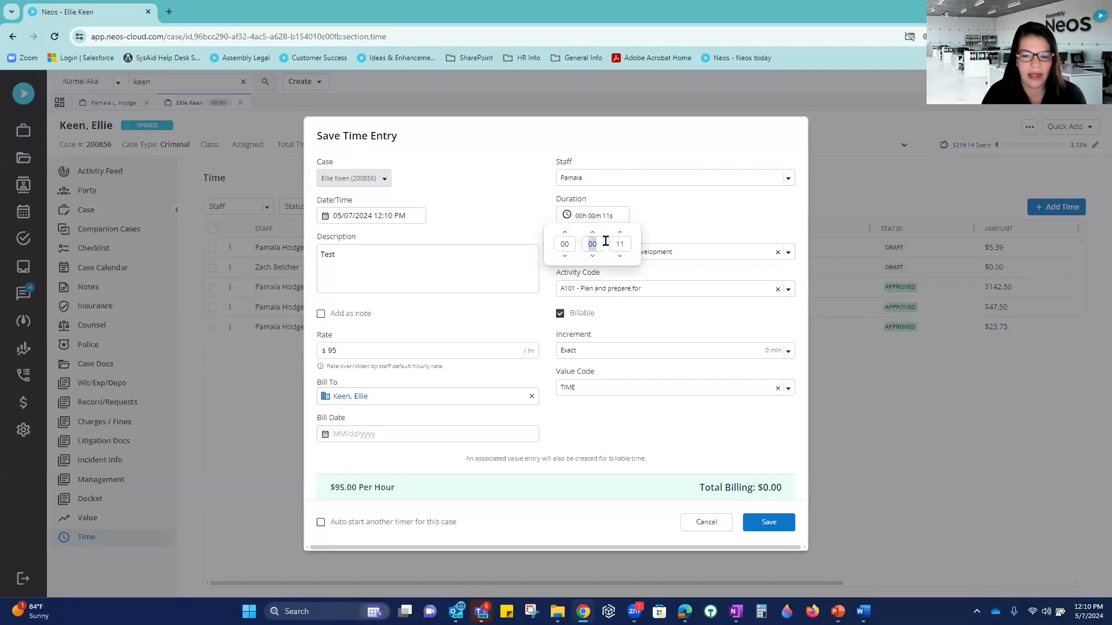
text(35)
key(Tab)
click(363, 251)
text(addtional)
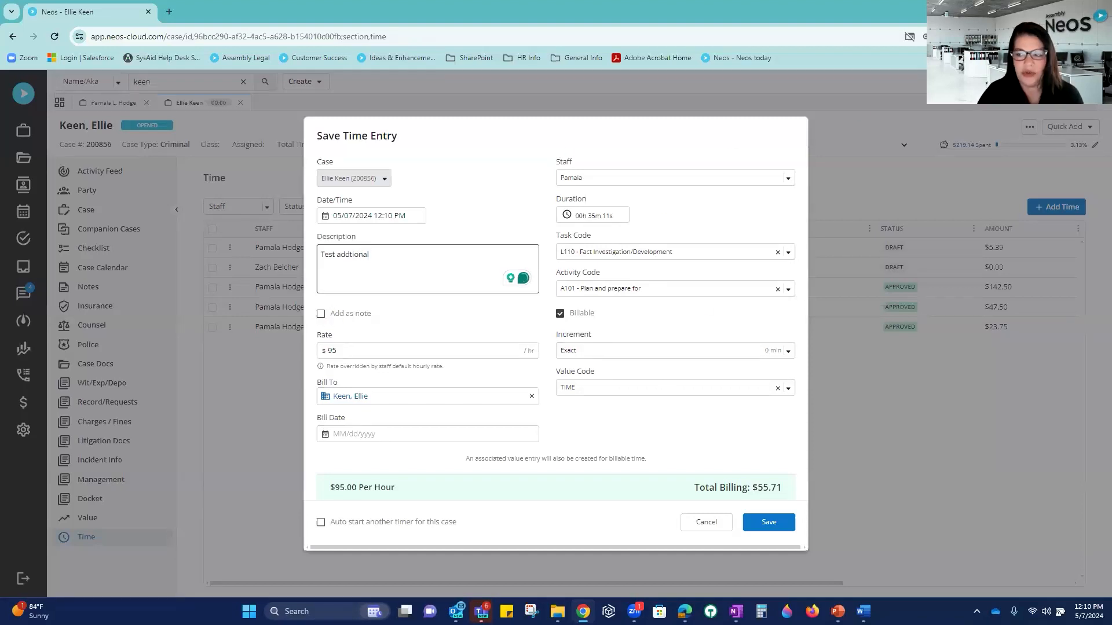
click(322, 317)
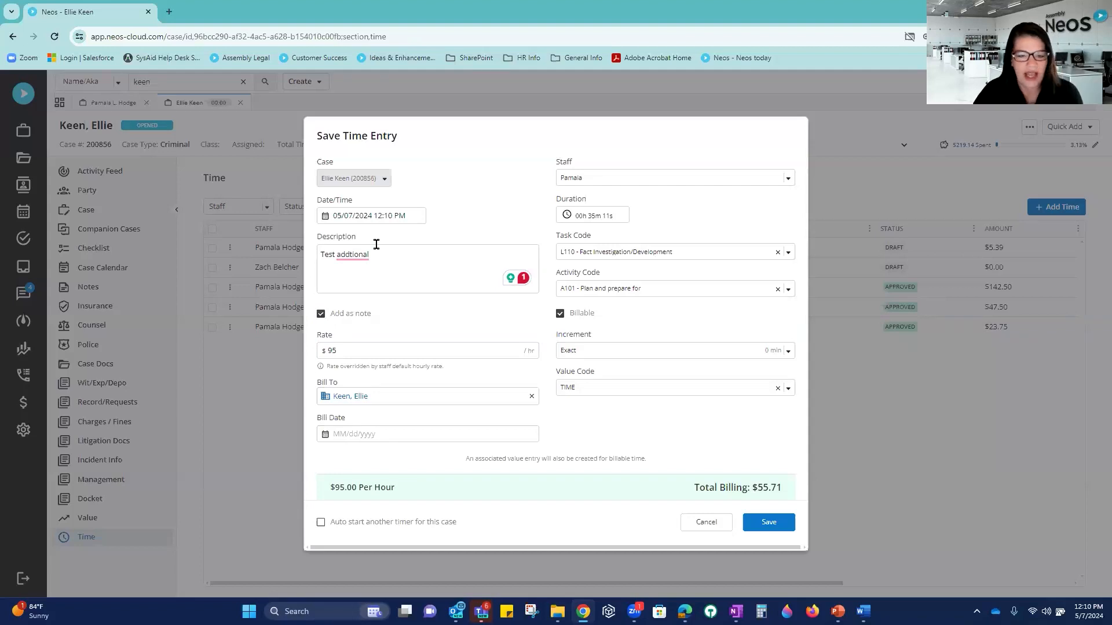
click(361, 254)
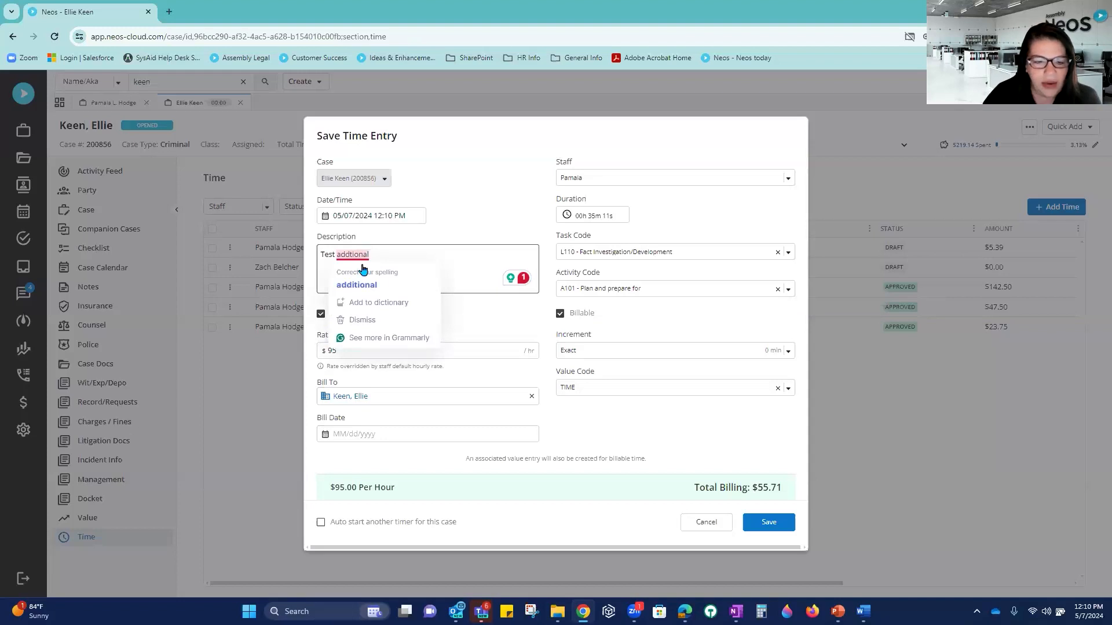
click(357, 284)
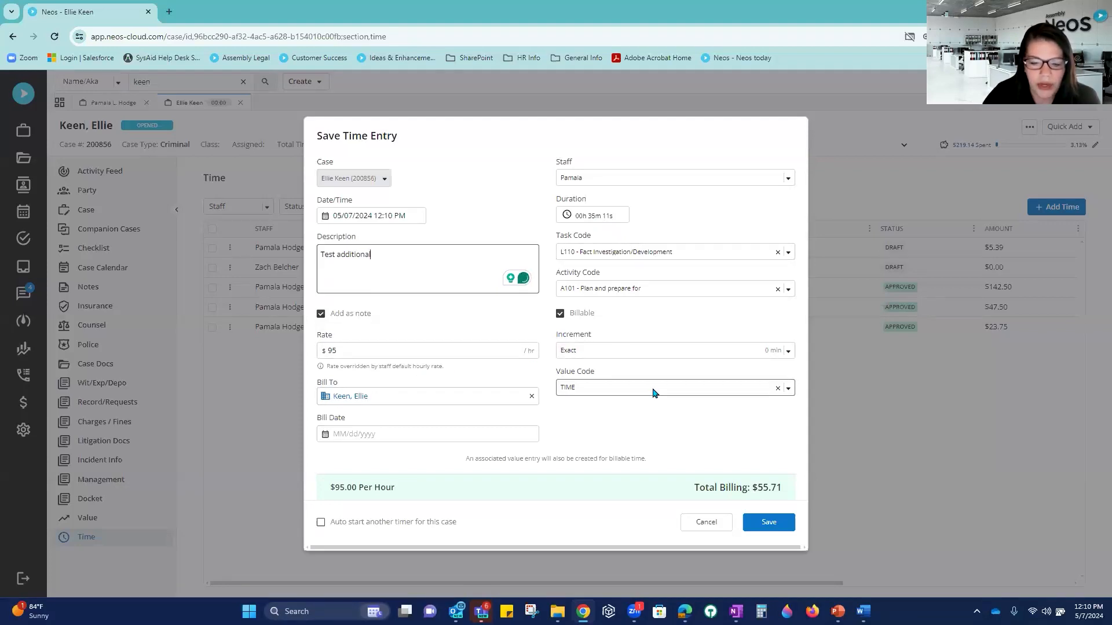
click(768, 528)
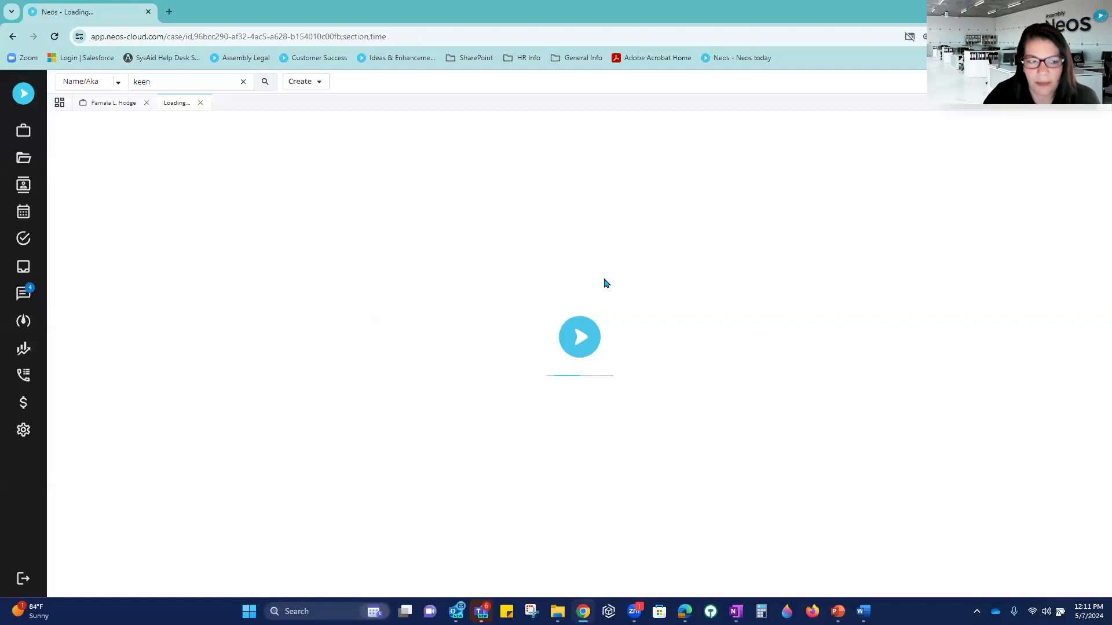
Step: Try reloading the failed criminal case page, then close the stuck tab
click(112, 104)
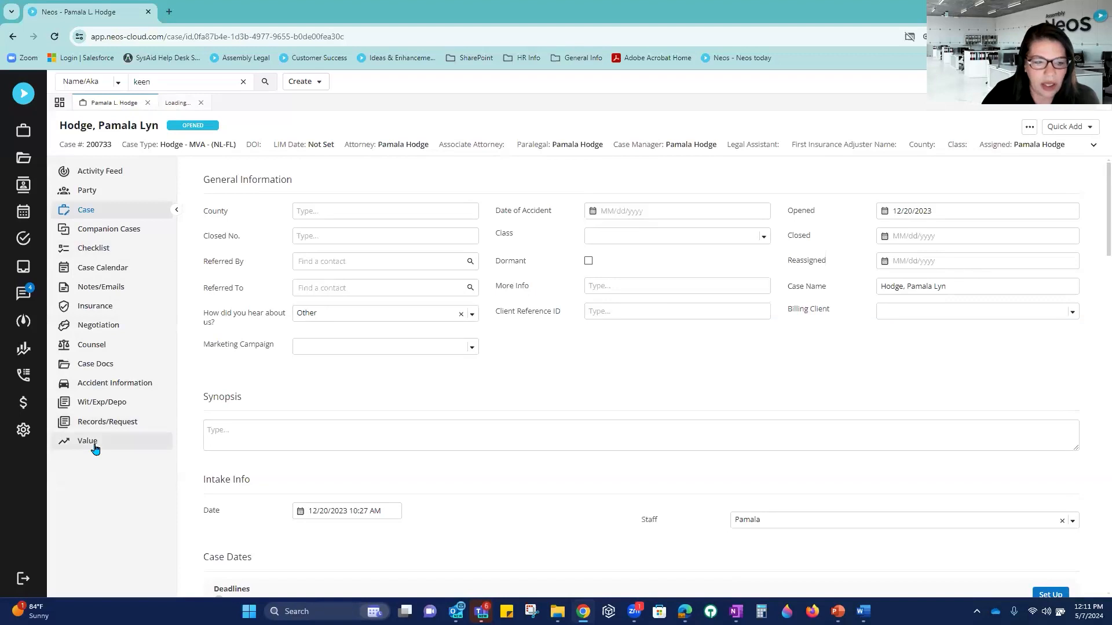
click(179, 103)
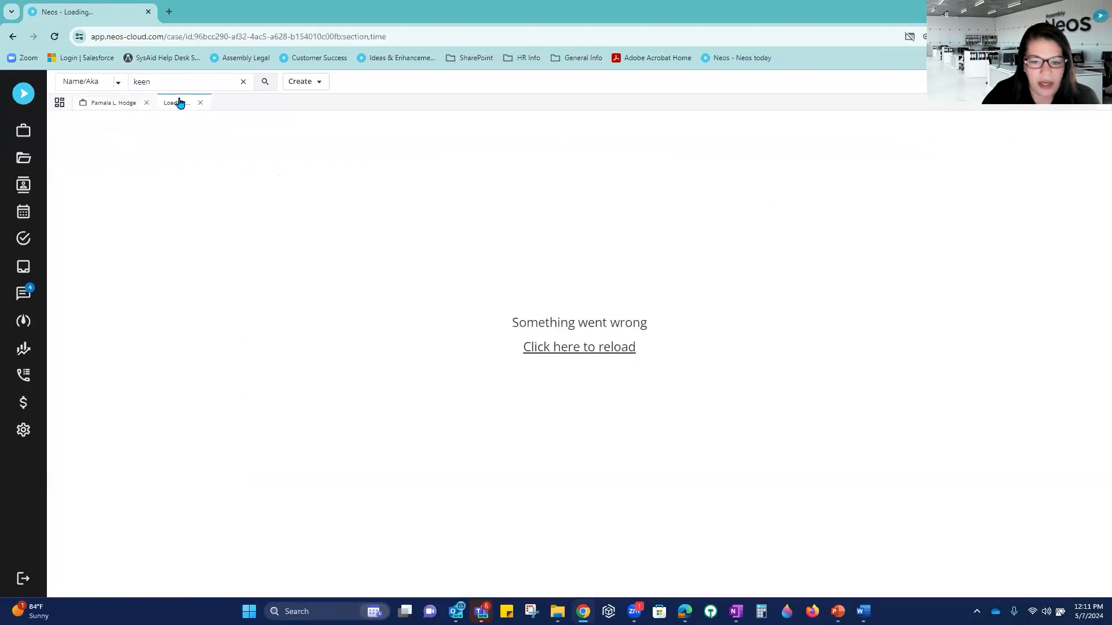
click(589, 347)
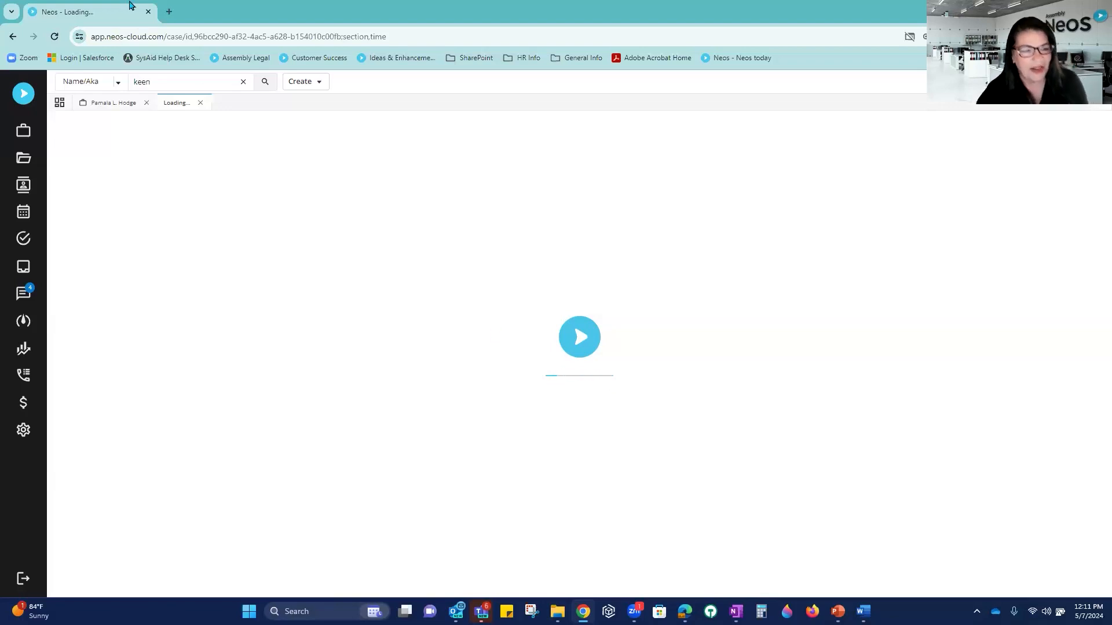
click(200, 102)
click(171, 79)
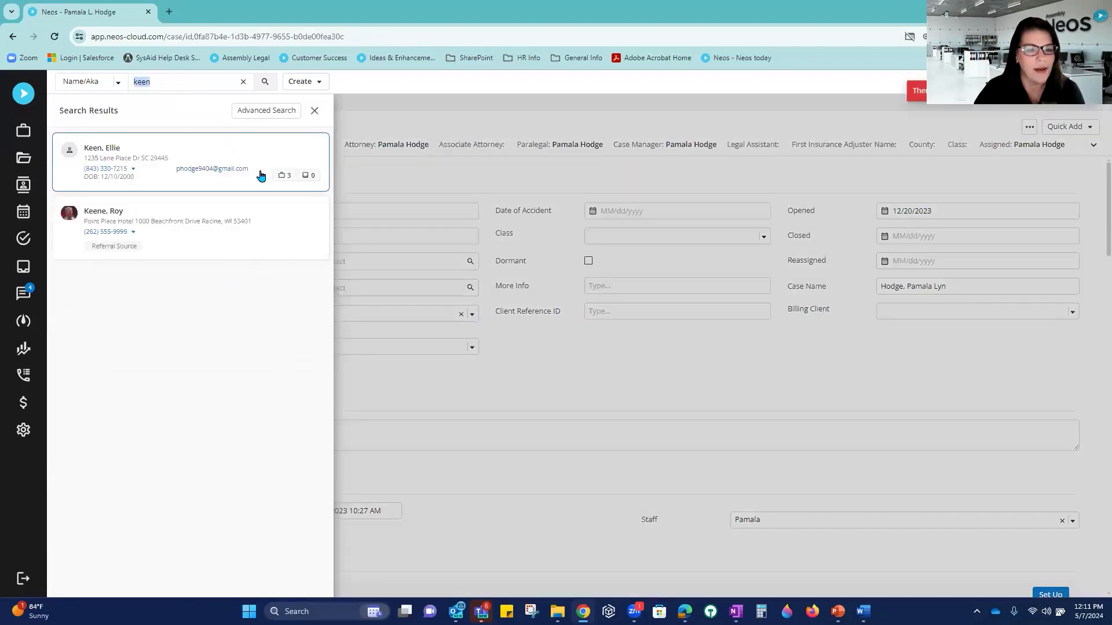
click(255, 152)
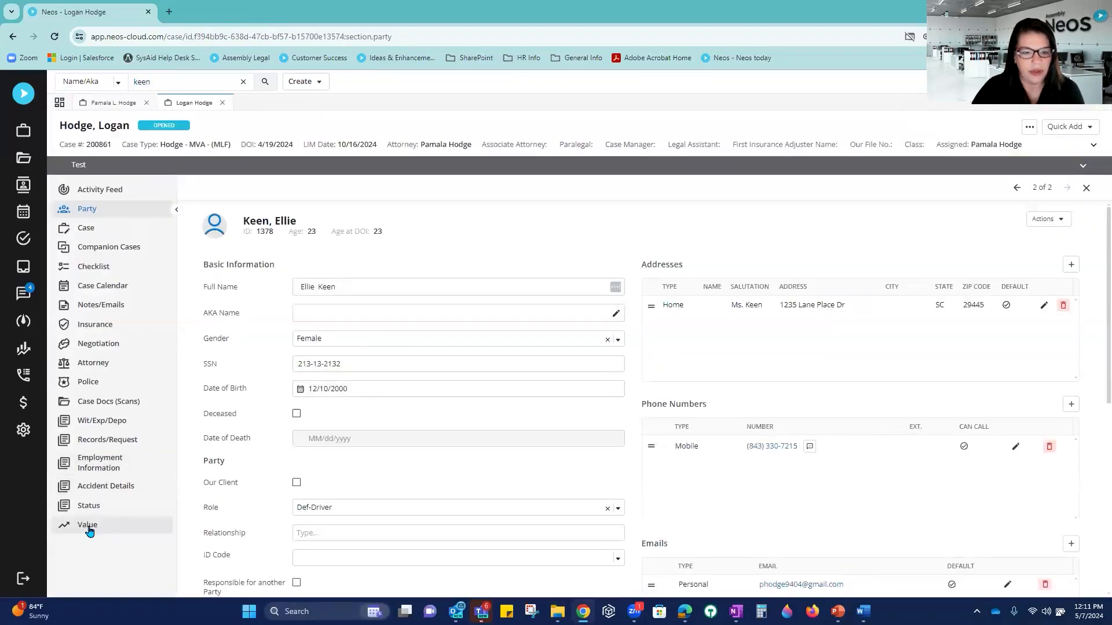
click(88, 526)
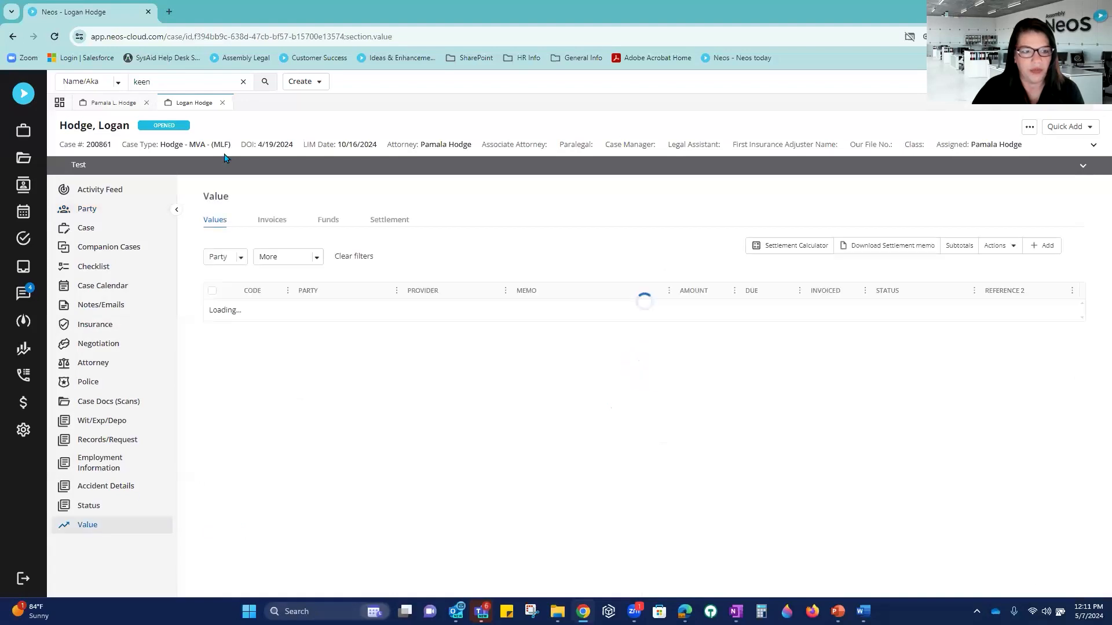
click(168, 83)
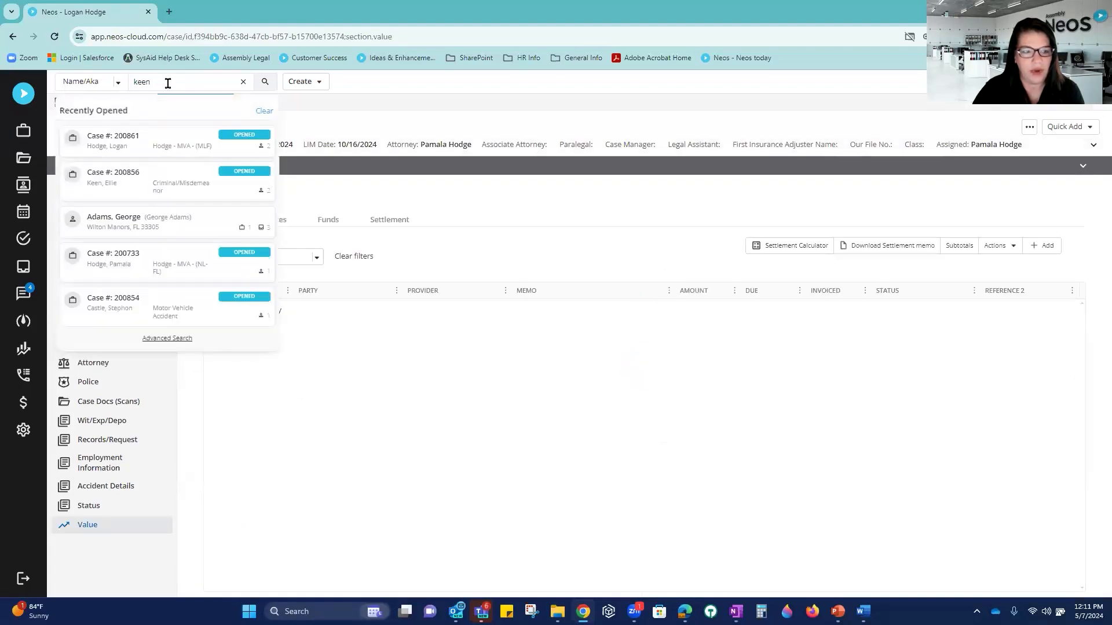
click(226, 184)
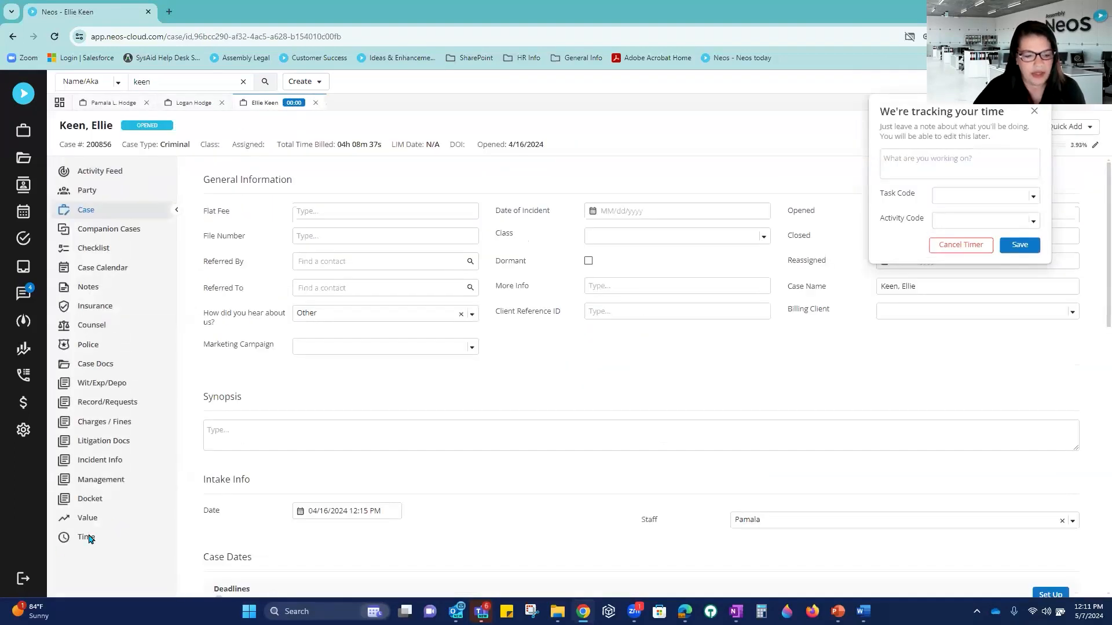
Step: Dismiss the time-tracking prompt and show the case's Time list with the 35-minute $55.71 draft
click(89, 539)
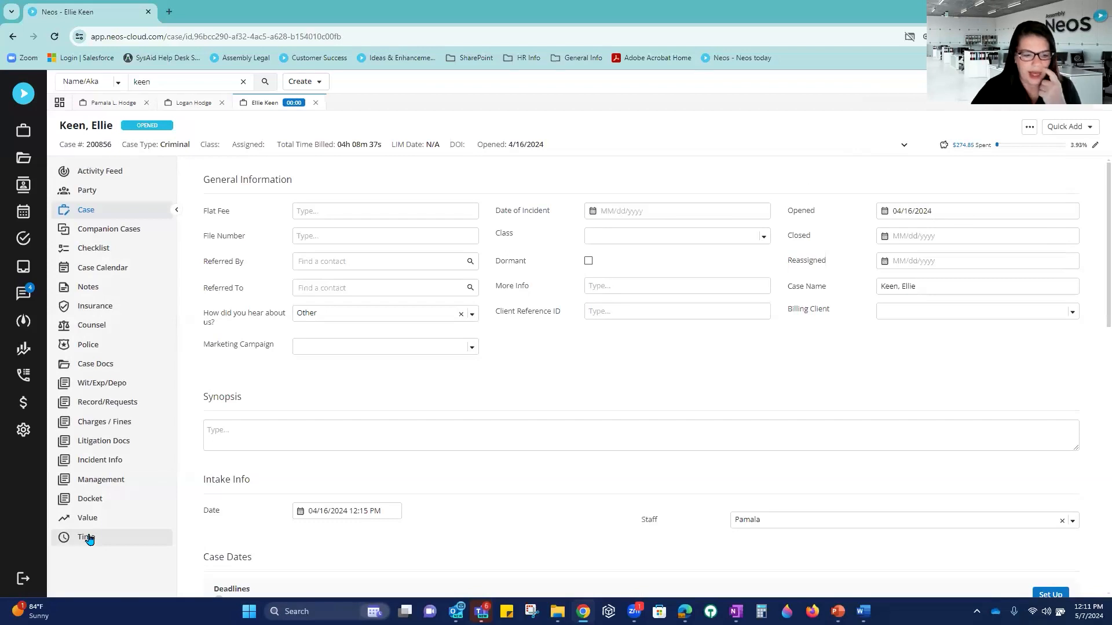
click(88, 538)
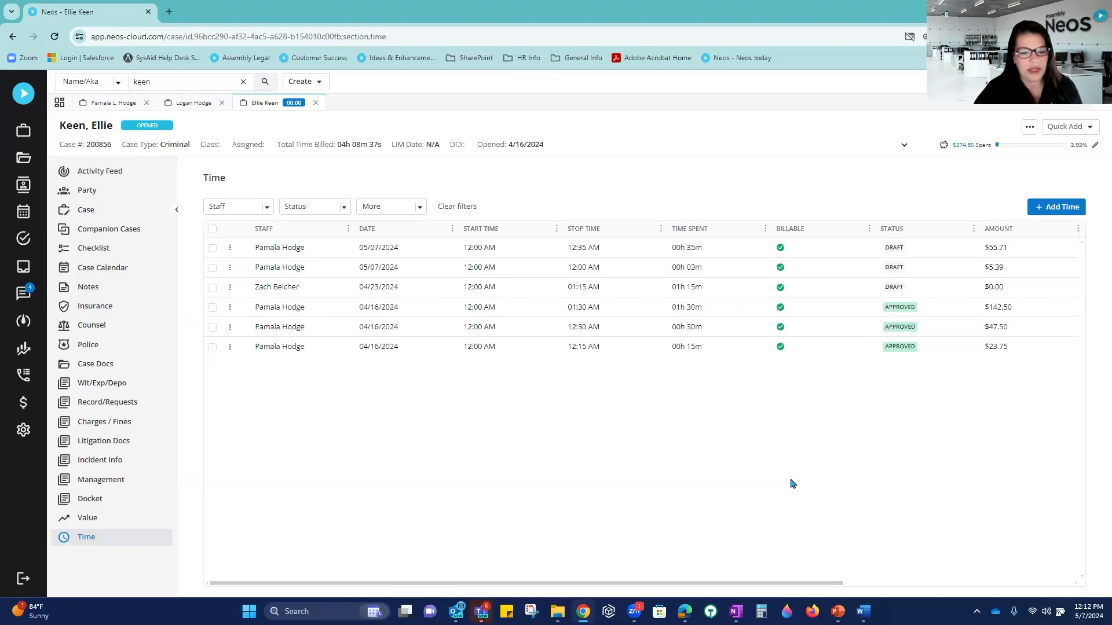
Step: Start a new time entry with task code L110, activity A101 and duration 01h 30m ($142.50)
click(1040, 212)
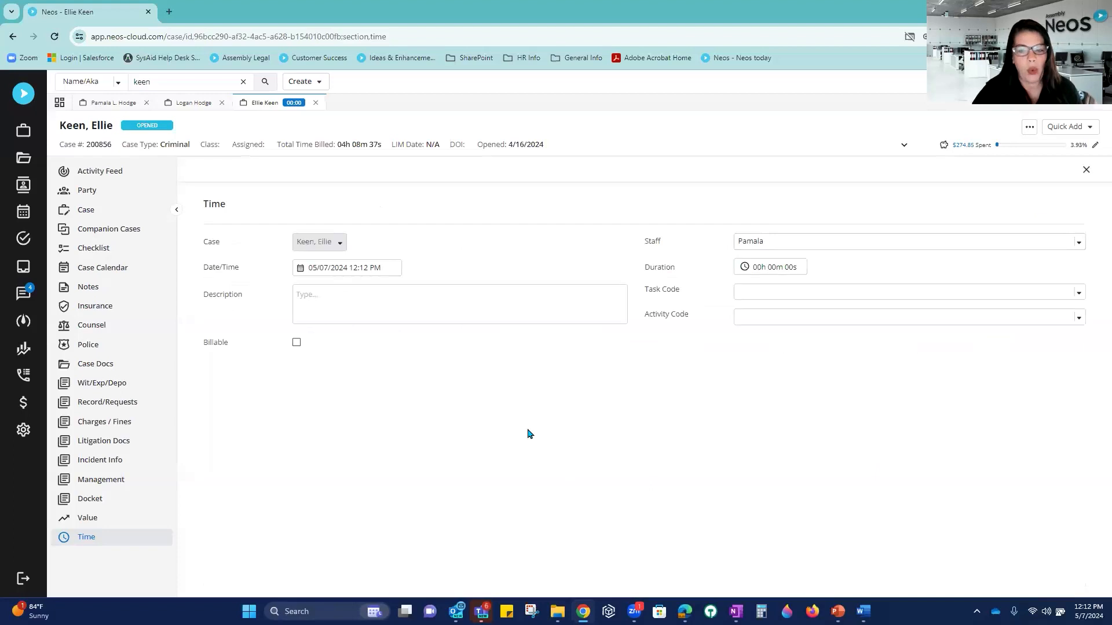
click(798, 291)
text(l)
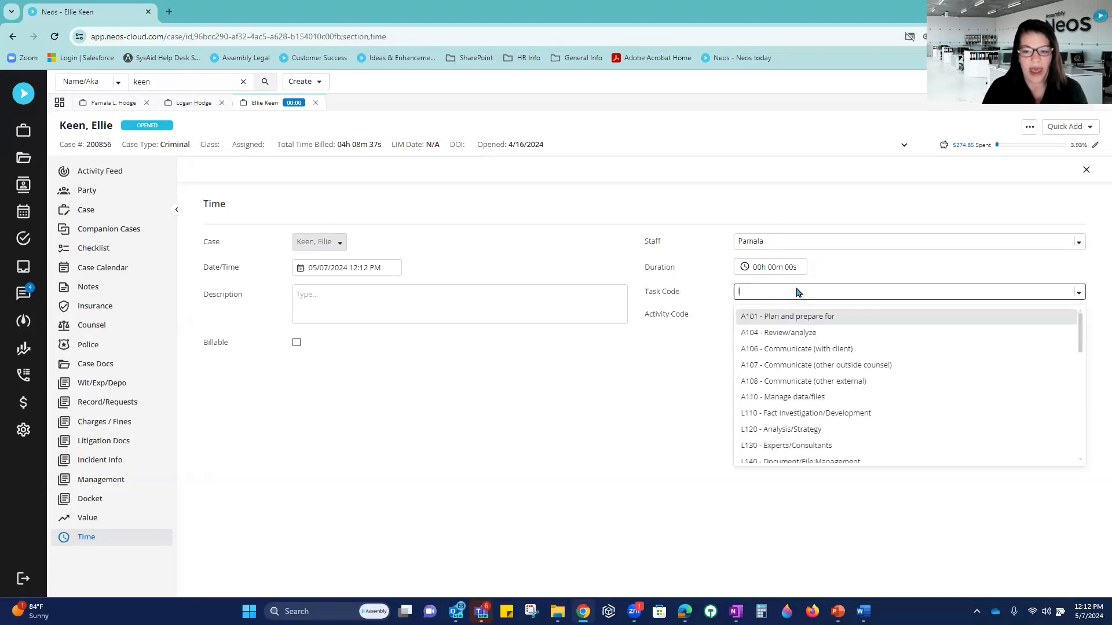
text(110)
key(Return)
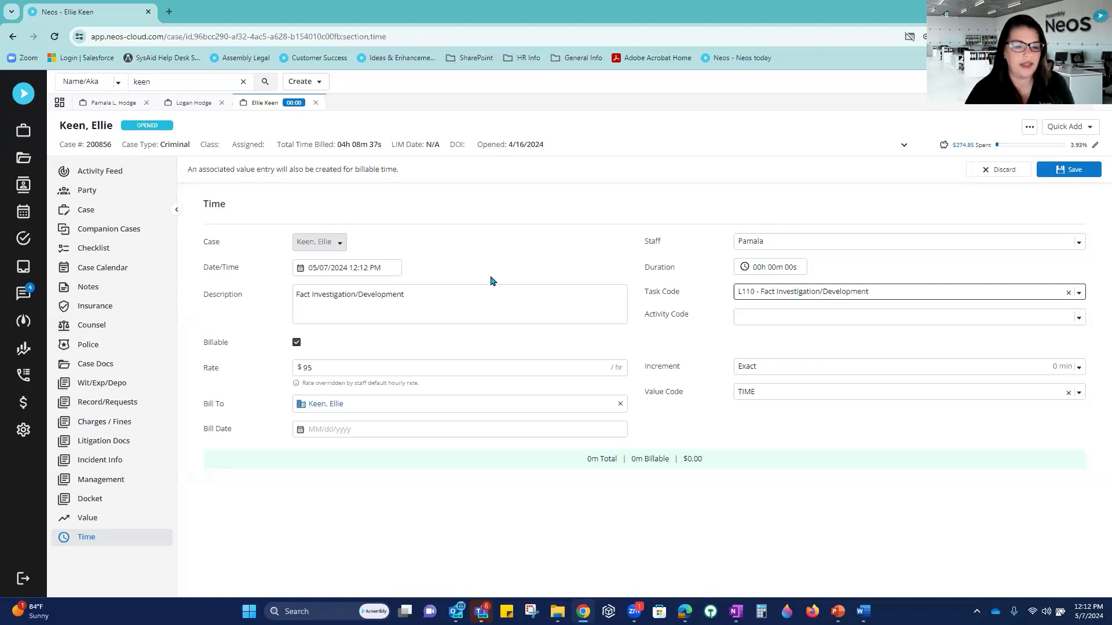
triple_click(342, 297)
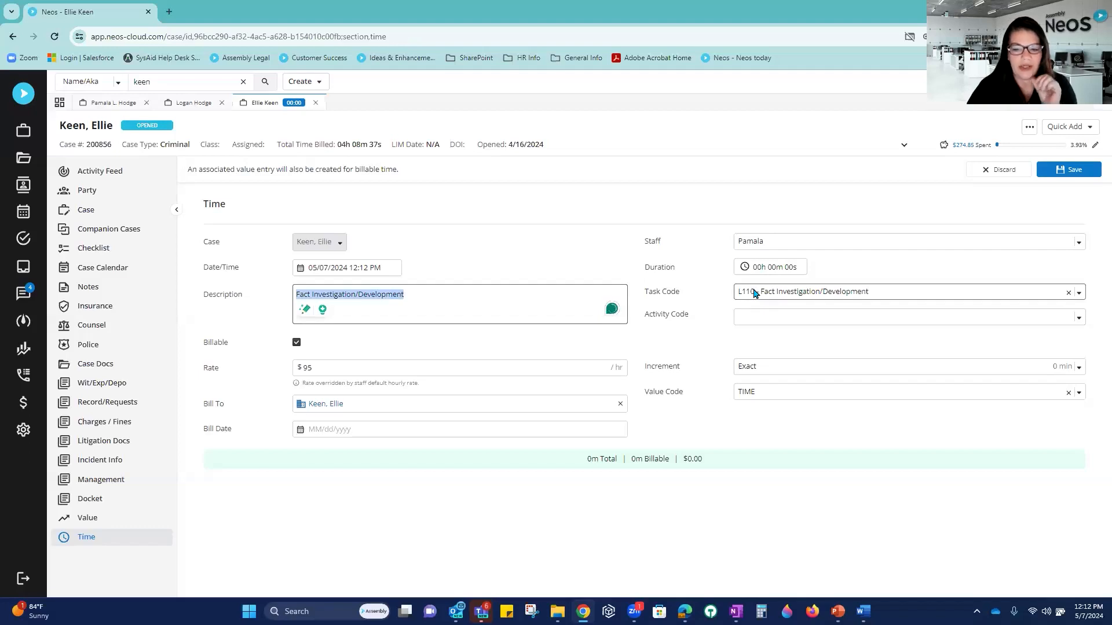
click(773, 319)
text(a)
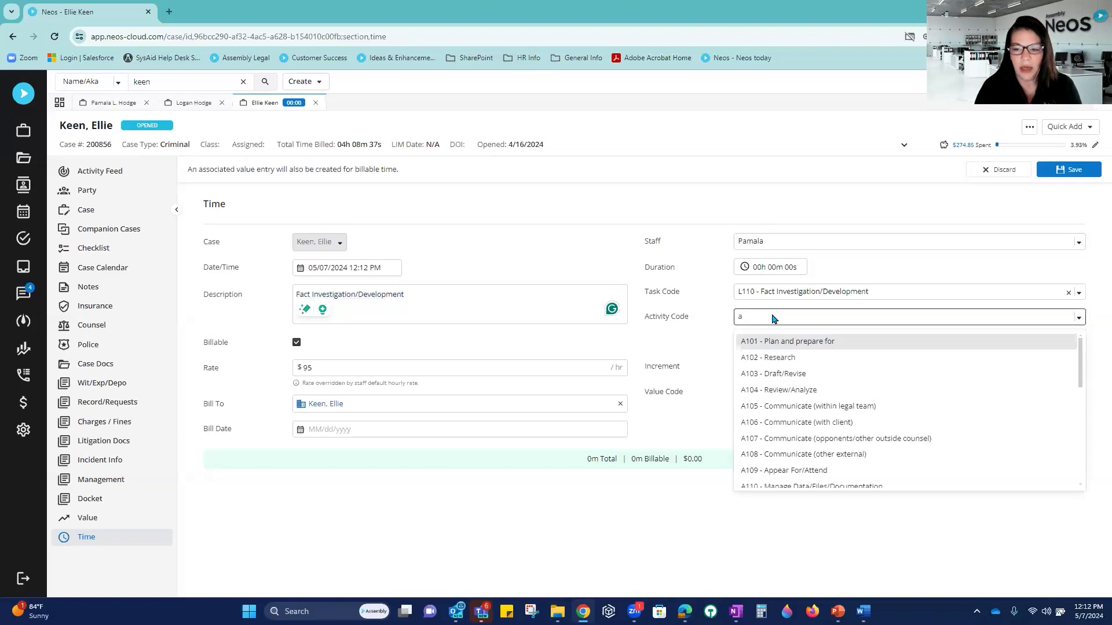
text(101 - Plan and prepare for)
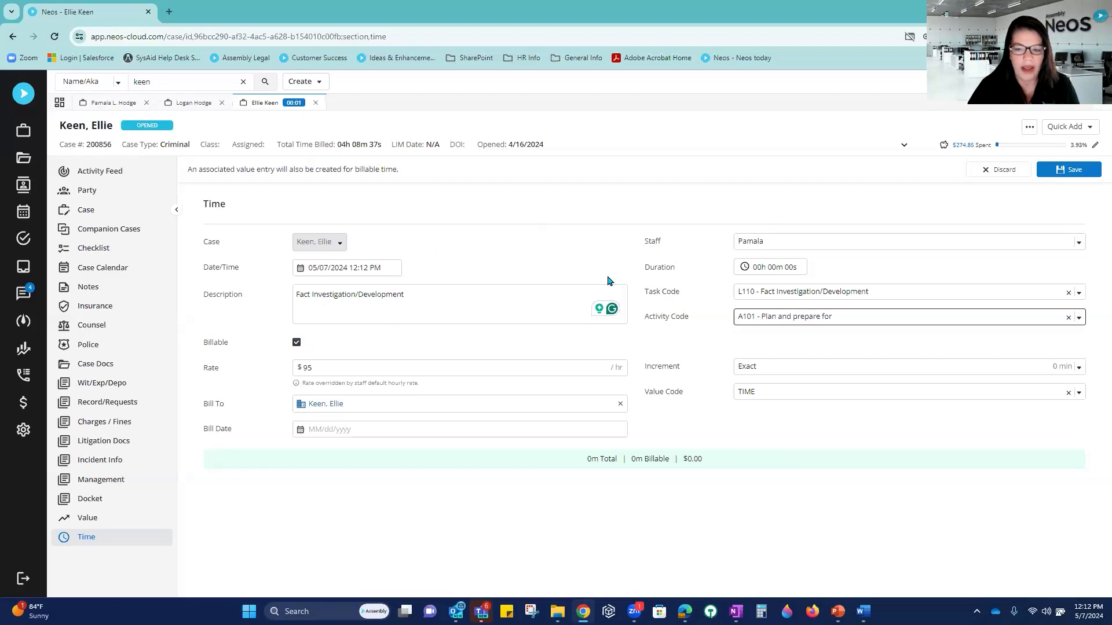
click(758, 273)
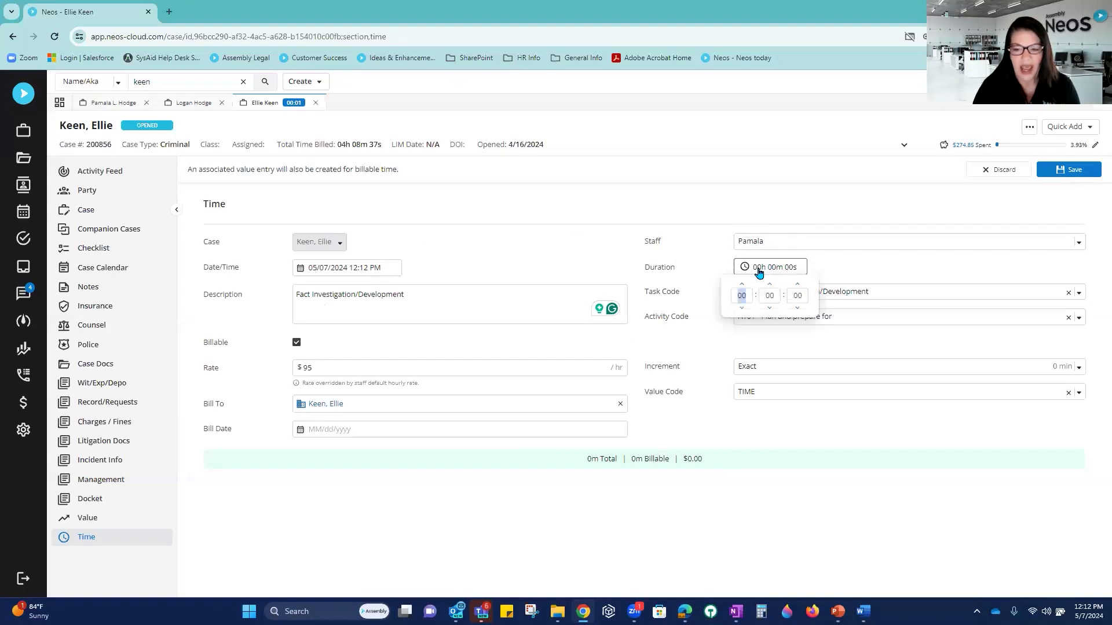
text(01h )
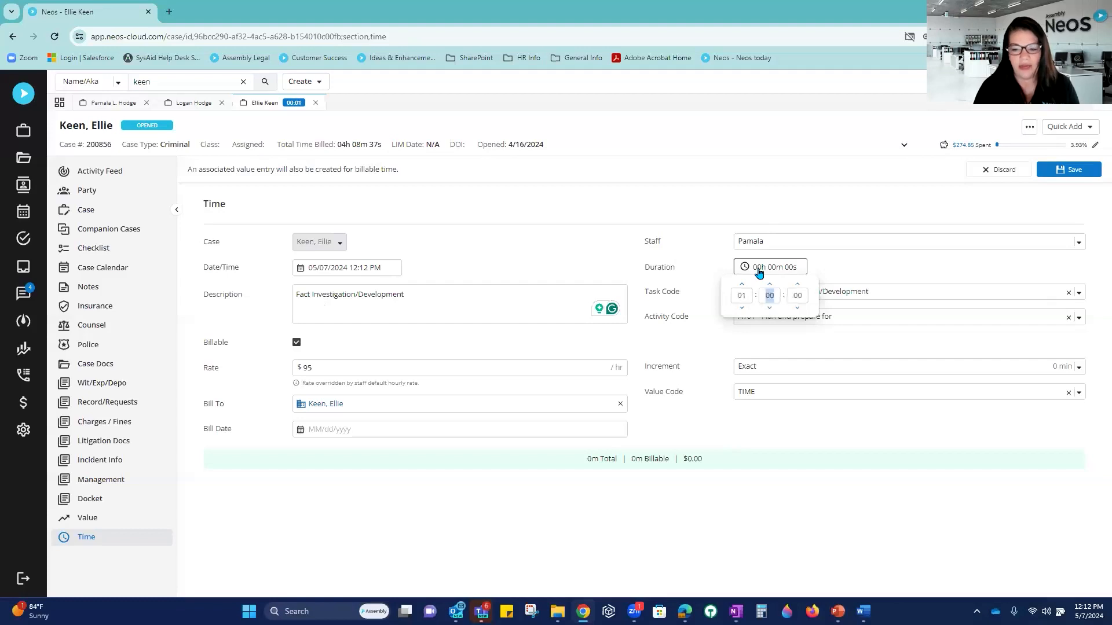
text(30)
key(Tab)
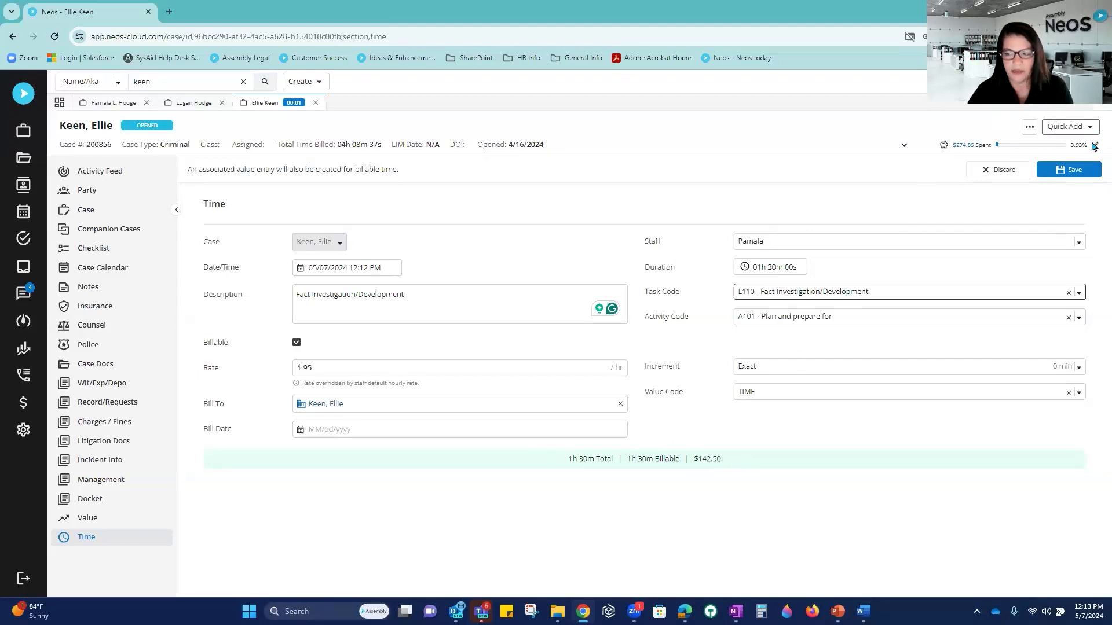
Step: Save the 1h 30m entry, then log the timer's time under task L110 and activity A101
click(1067, 171)
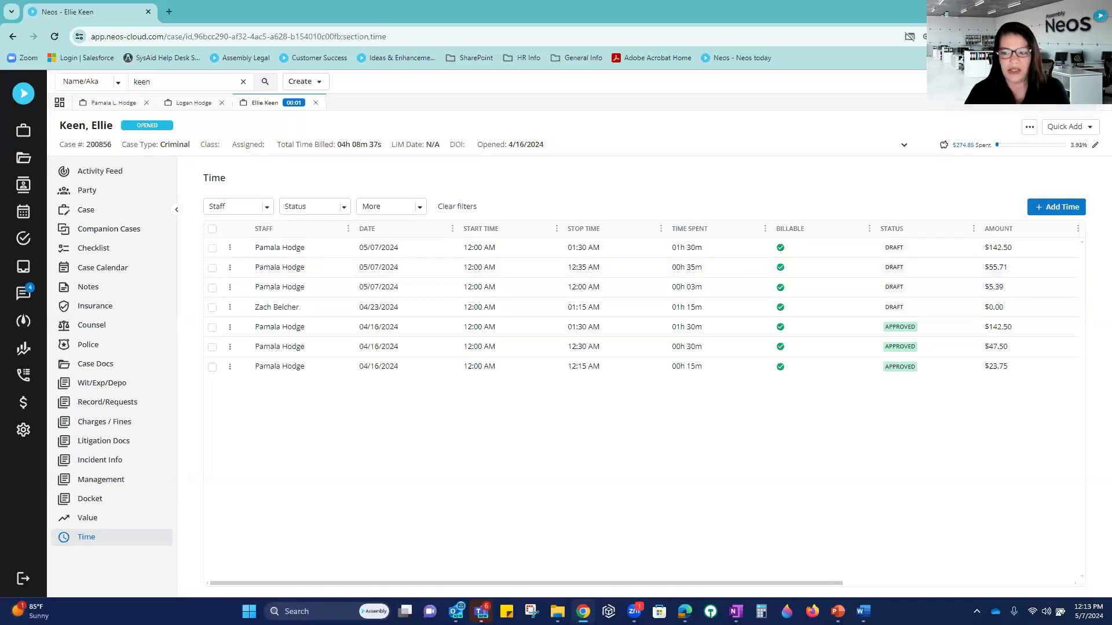
click(294, 103)
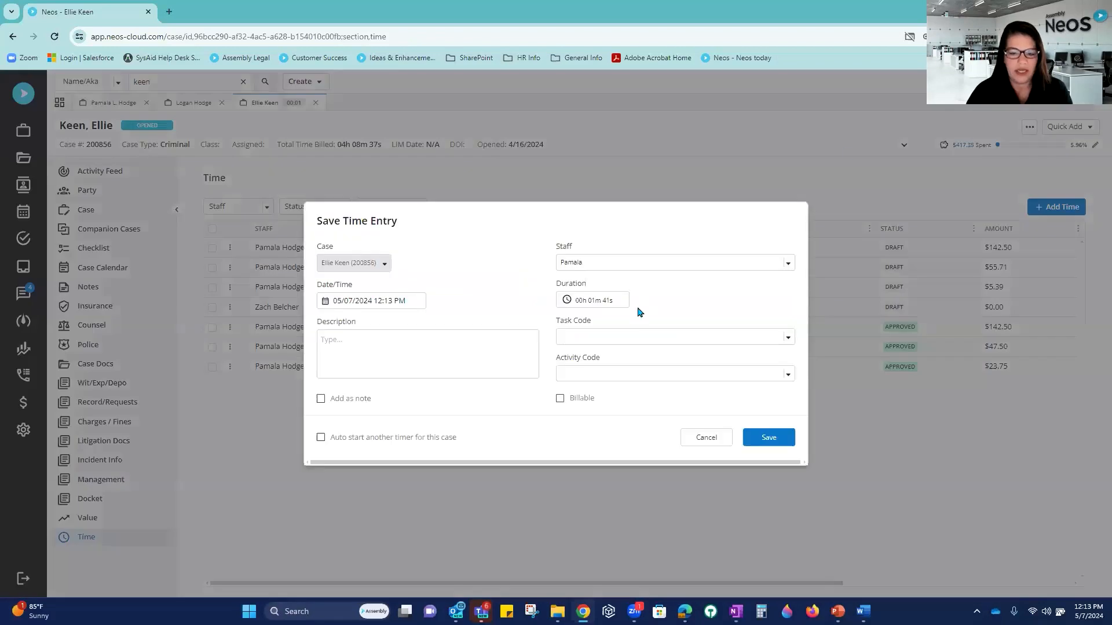
click(619, 334)
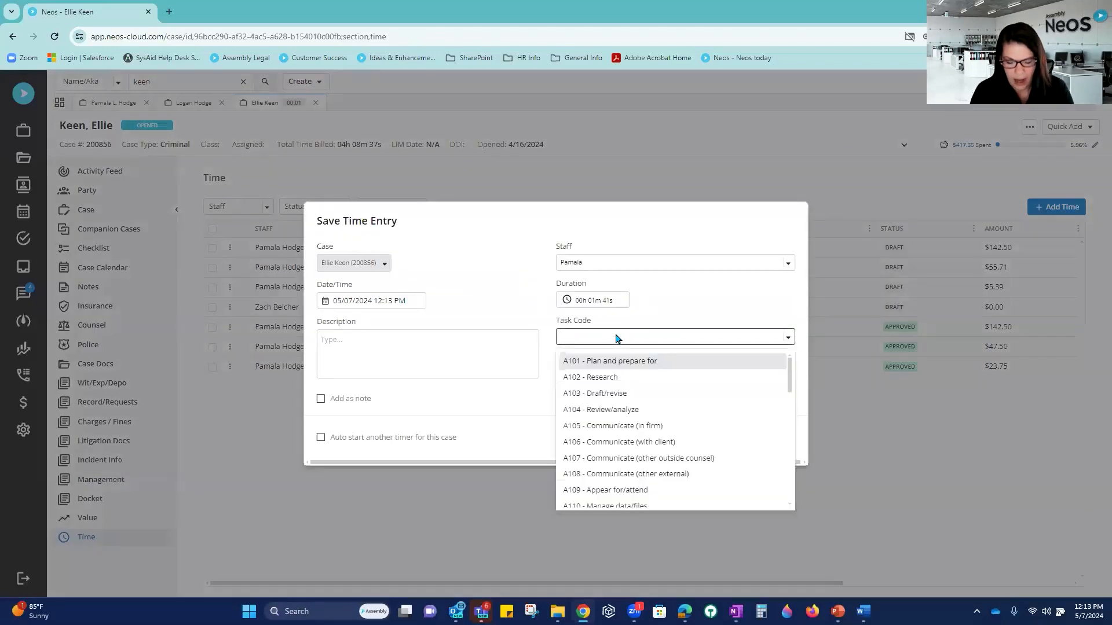
text(l110)
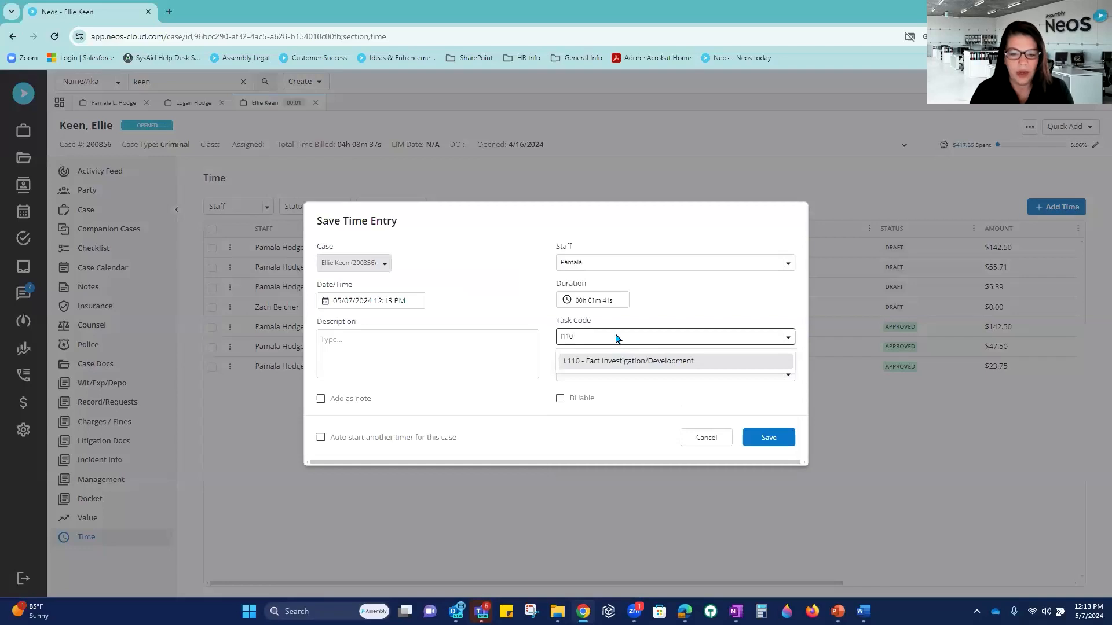
click(604, 362)
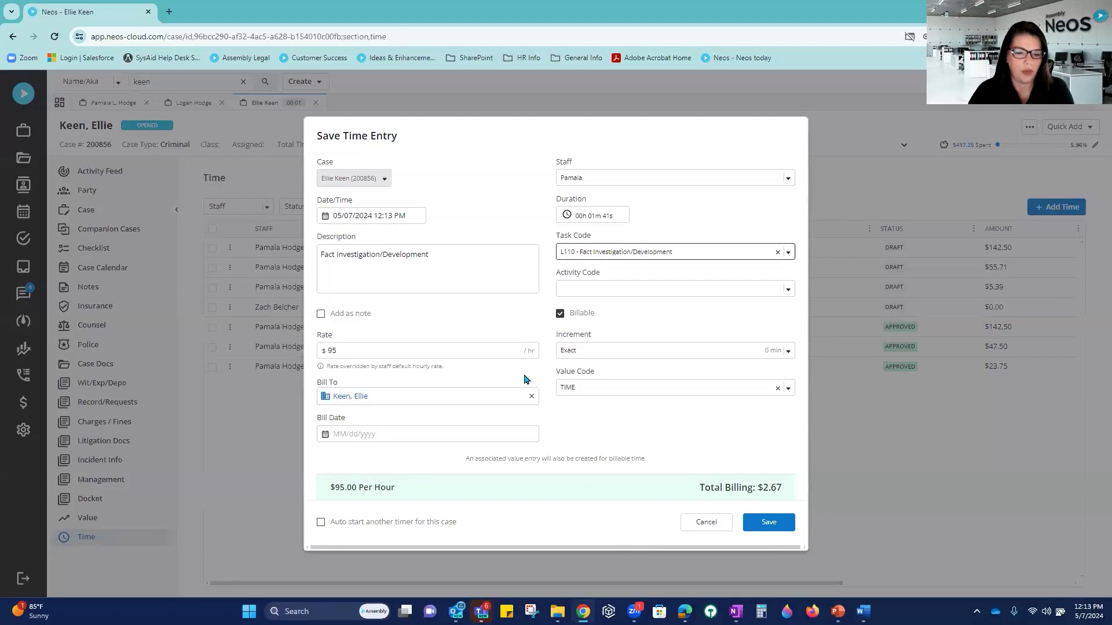
click(641, 290)
click(625, 313)
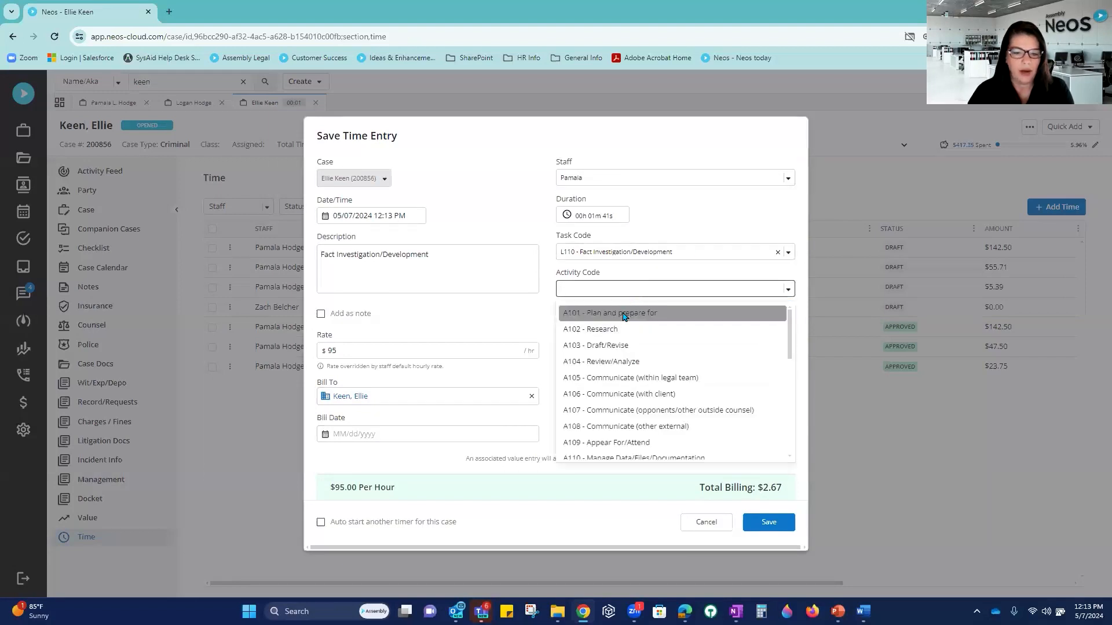
click(442, 253)
Step: Save the 1-minute $2.67 entry as a case note and return to the Time list
drag(442, 253, 299, 250)
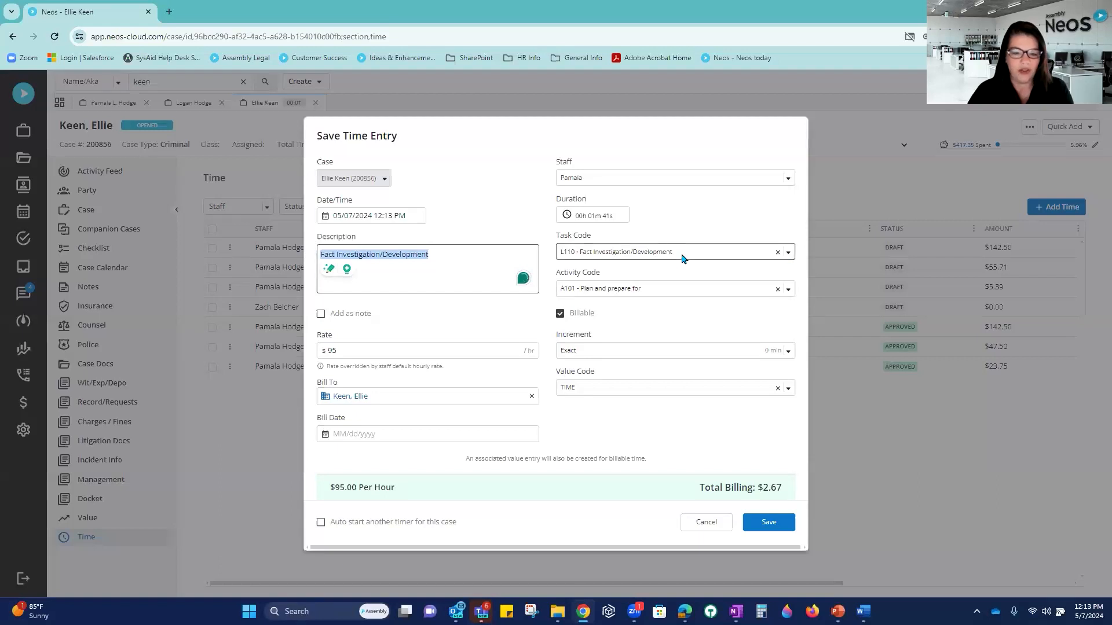
click(321, 316)
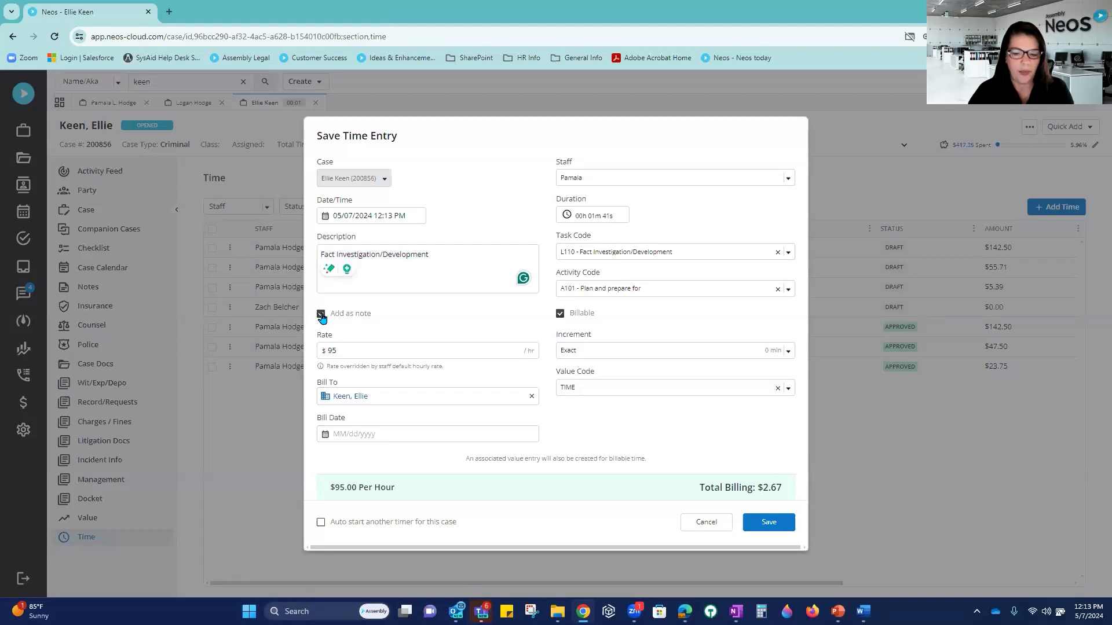
click(769, 523)
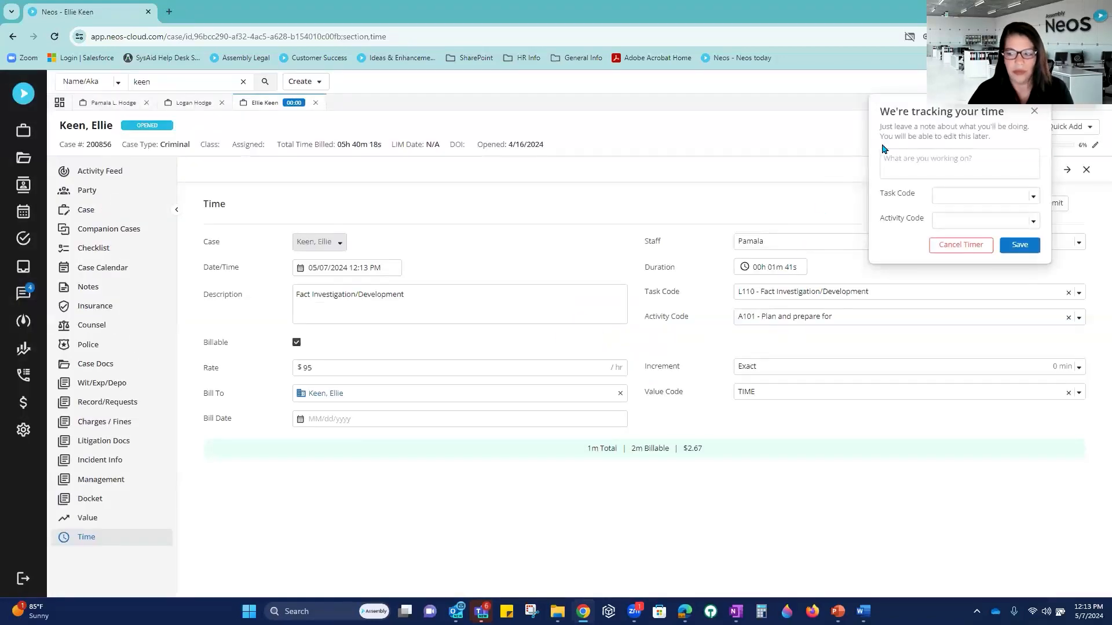
click(1034, 111)
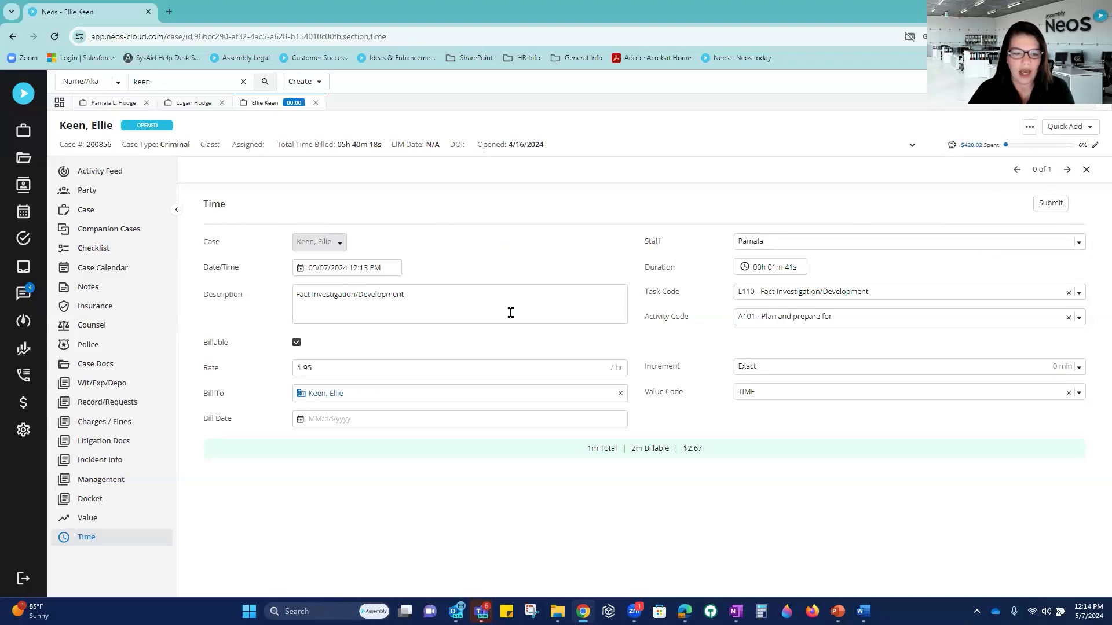
click(1086, 170)
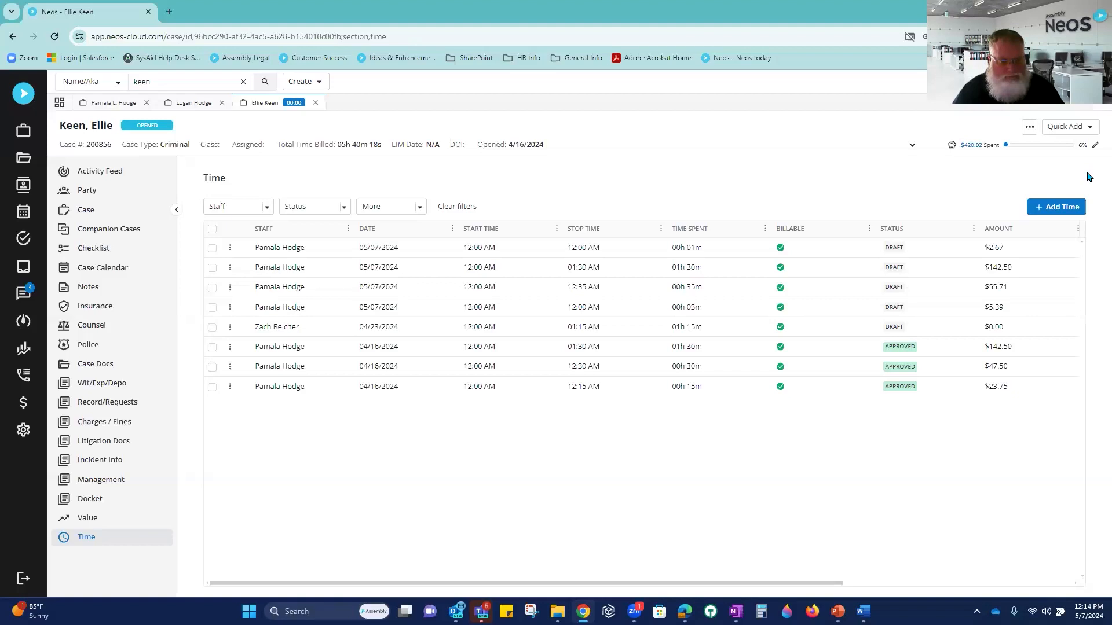
Step: Add a billable 1-hour entry with task code A101 Plan and prepare for, also kept as a note
click(1047, 211)
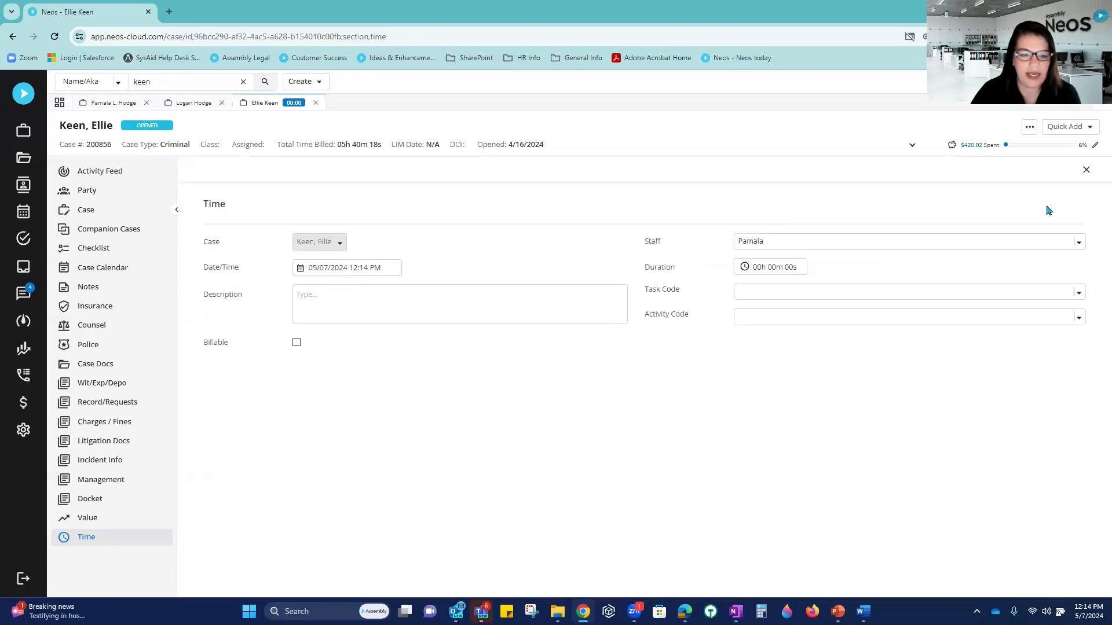
click(296, 342)
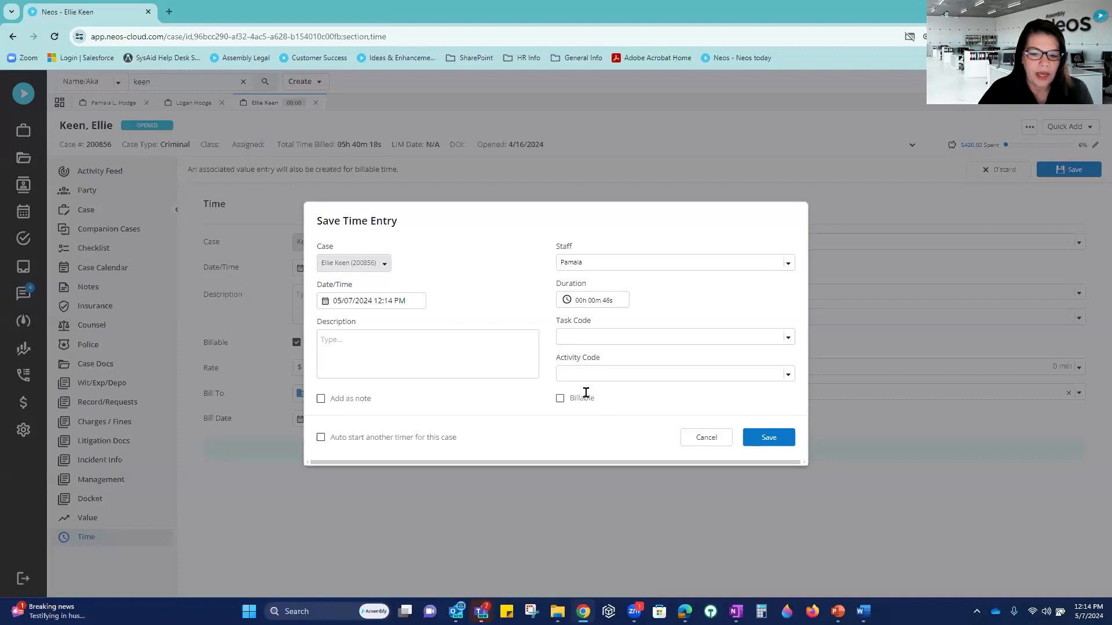
click(609, 340)
click(609, 360)
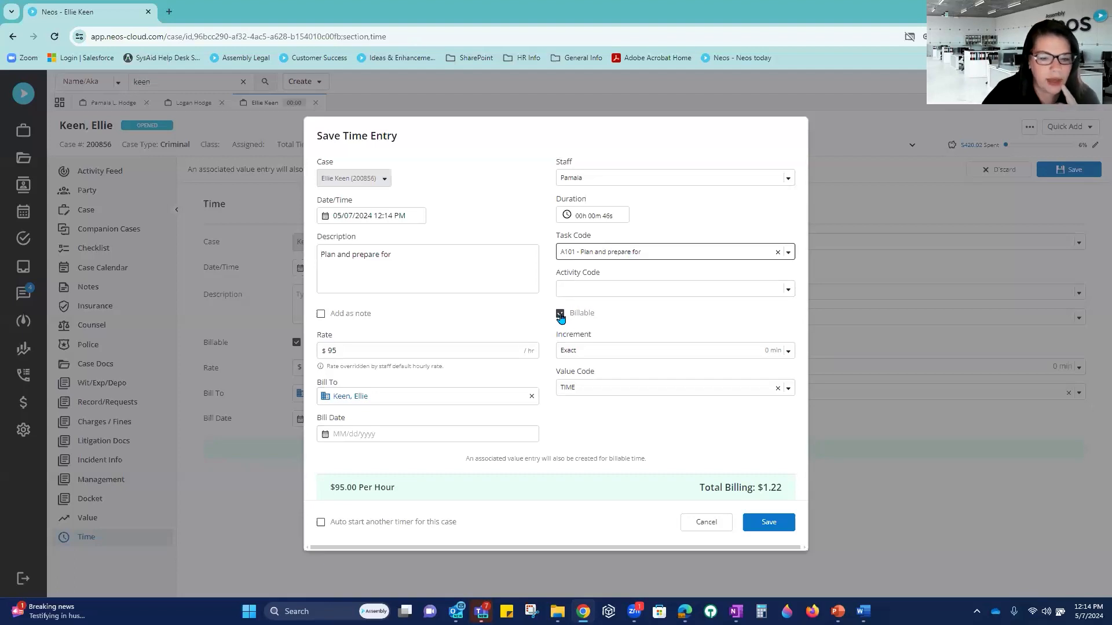
click(320, 314)
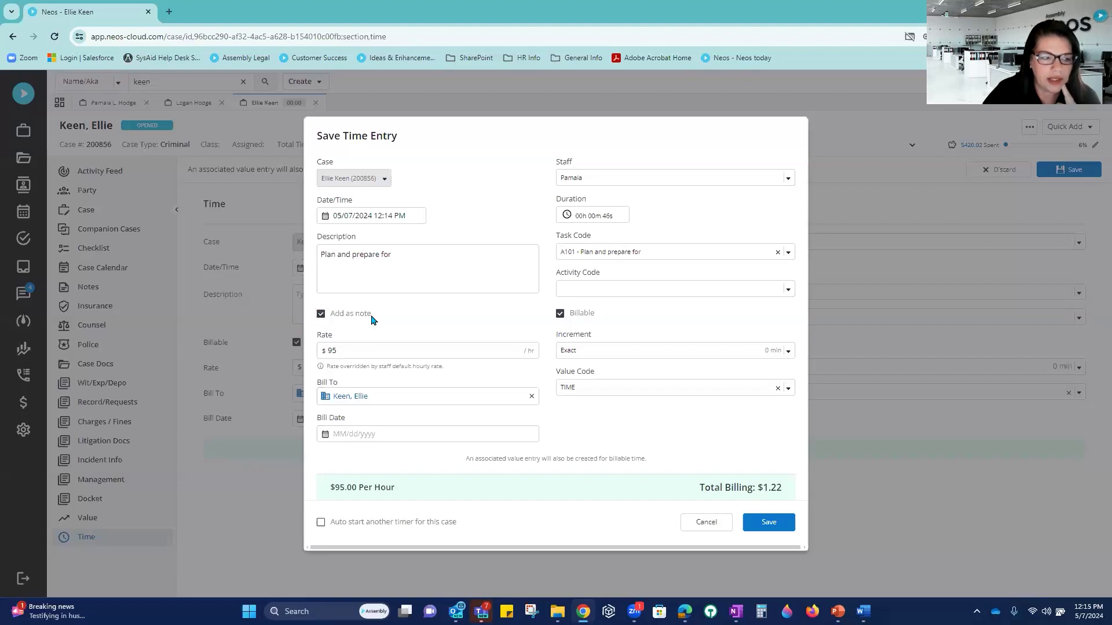
click(592, 224)
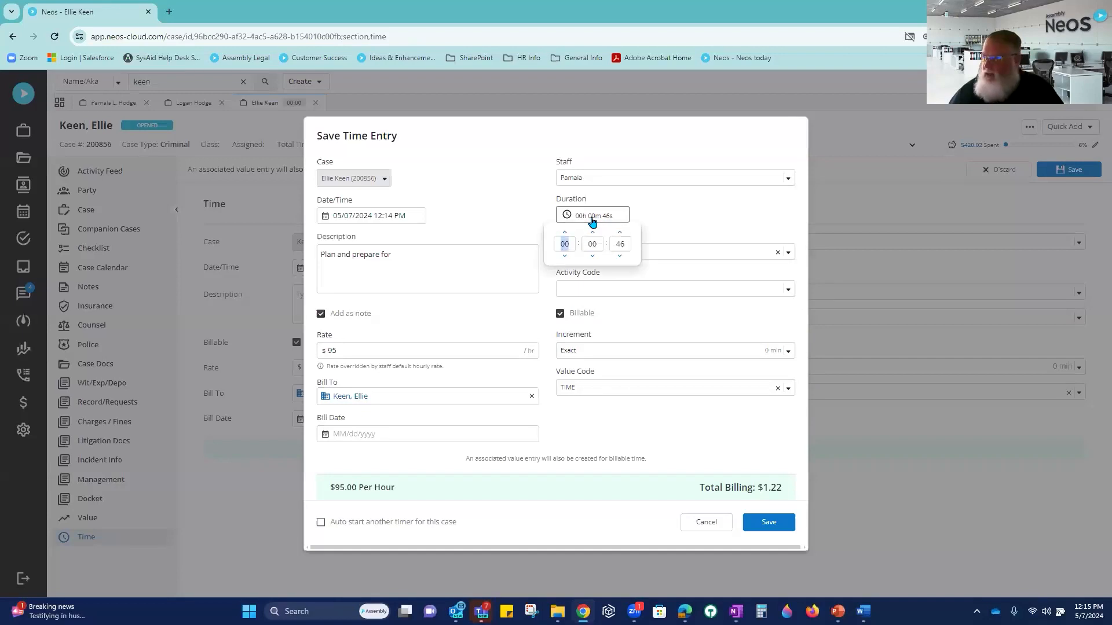
text(1)
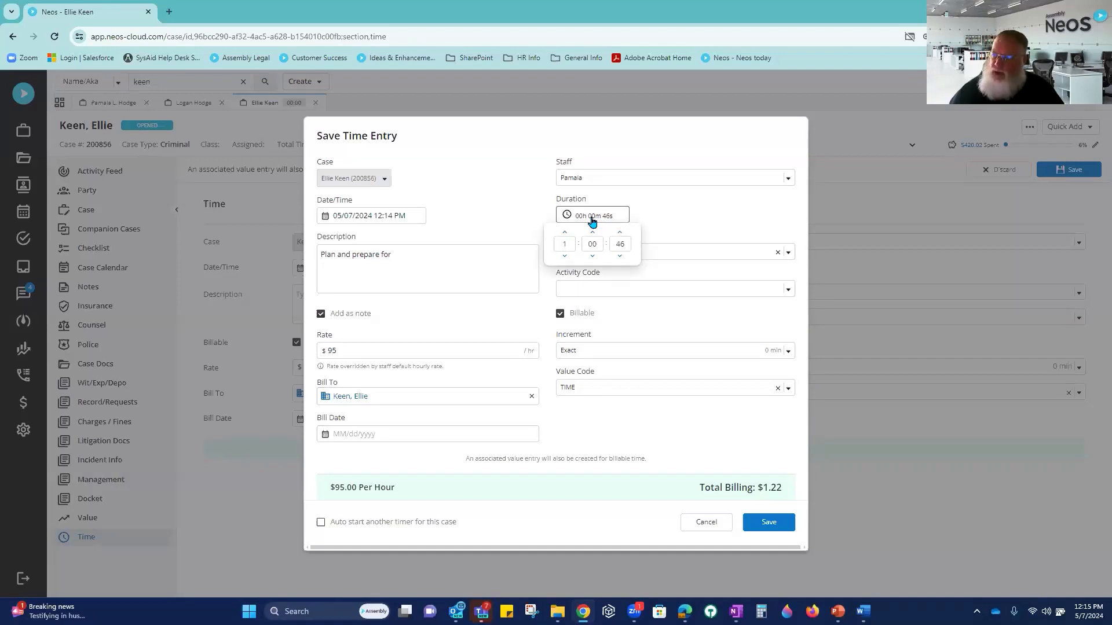
click(775, 523)
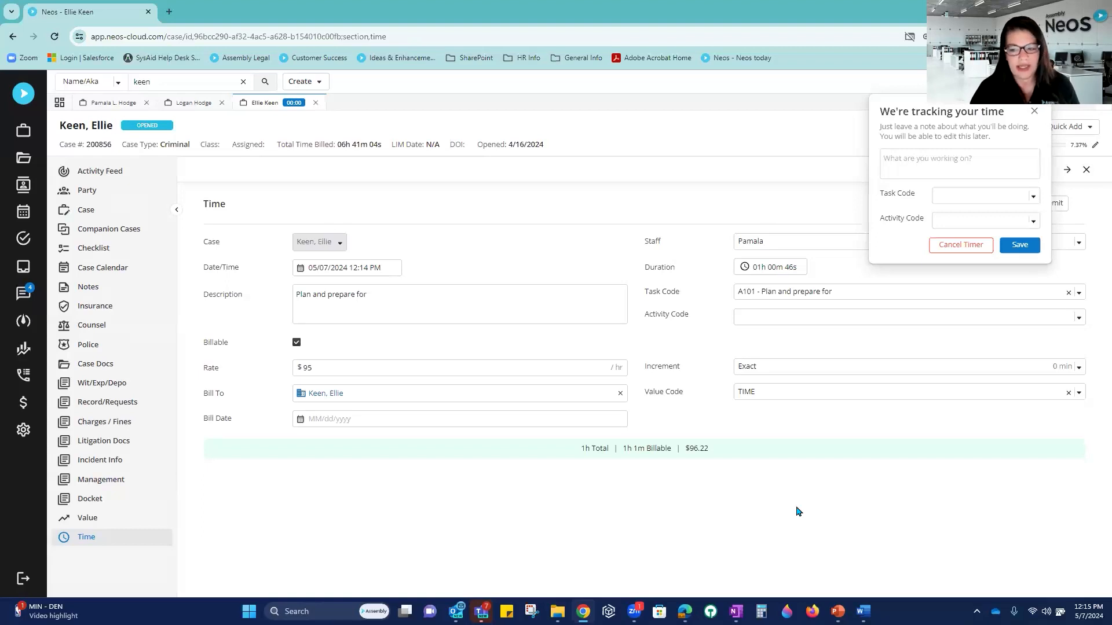
click(970, 249)
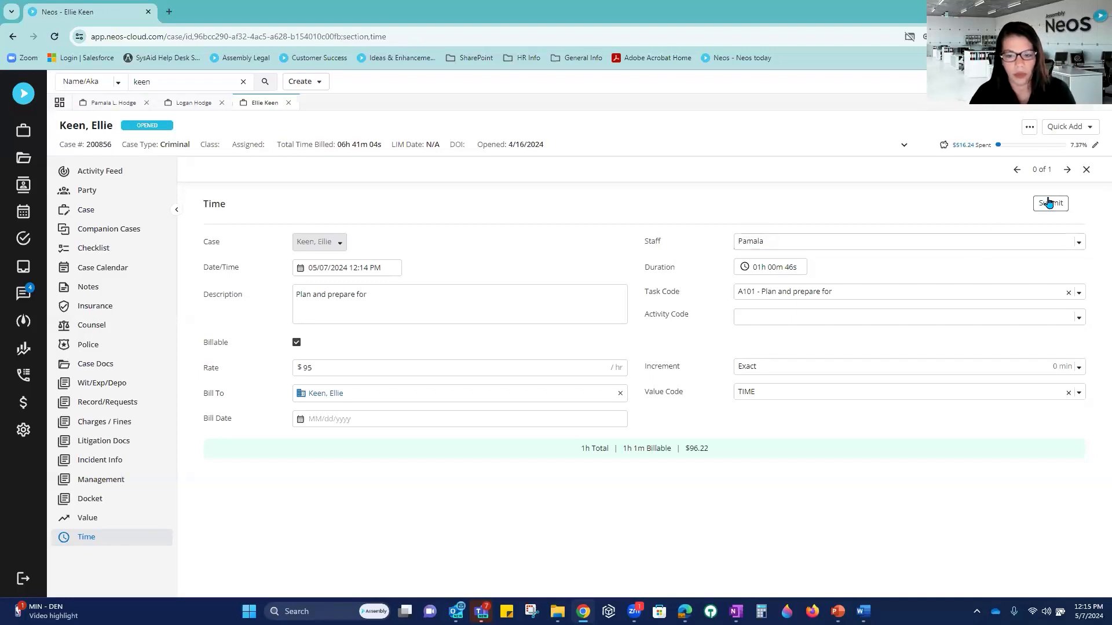
Step: Close the $96.22 time entry form and go to the application Settings
click(1086, 171)
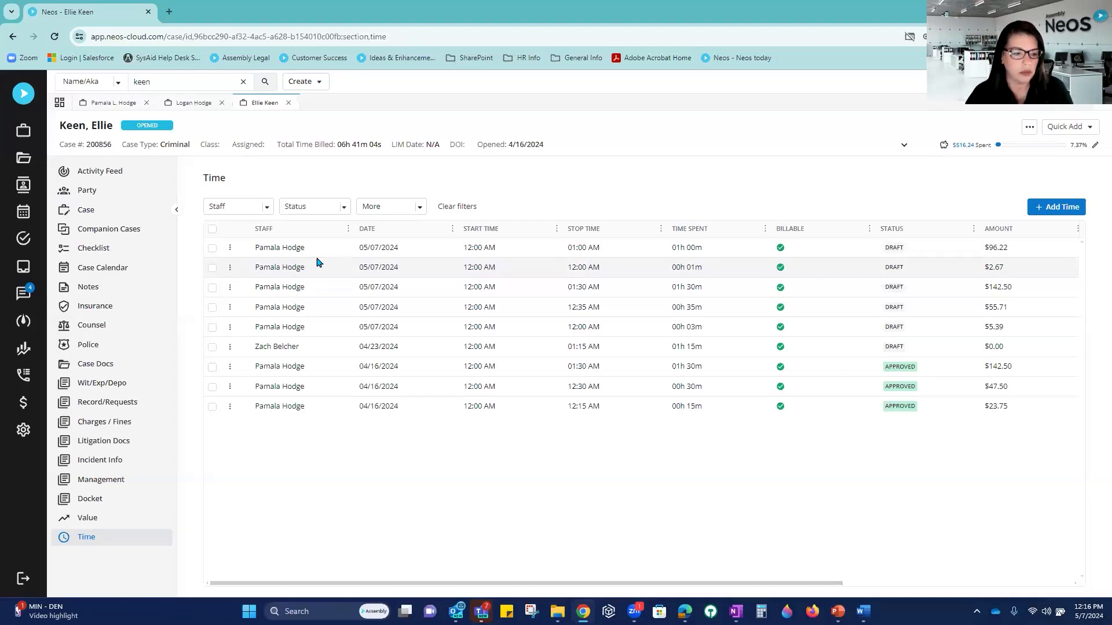
click(26, 434)
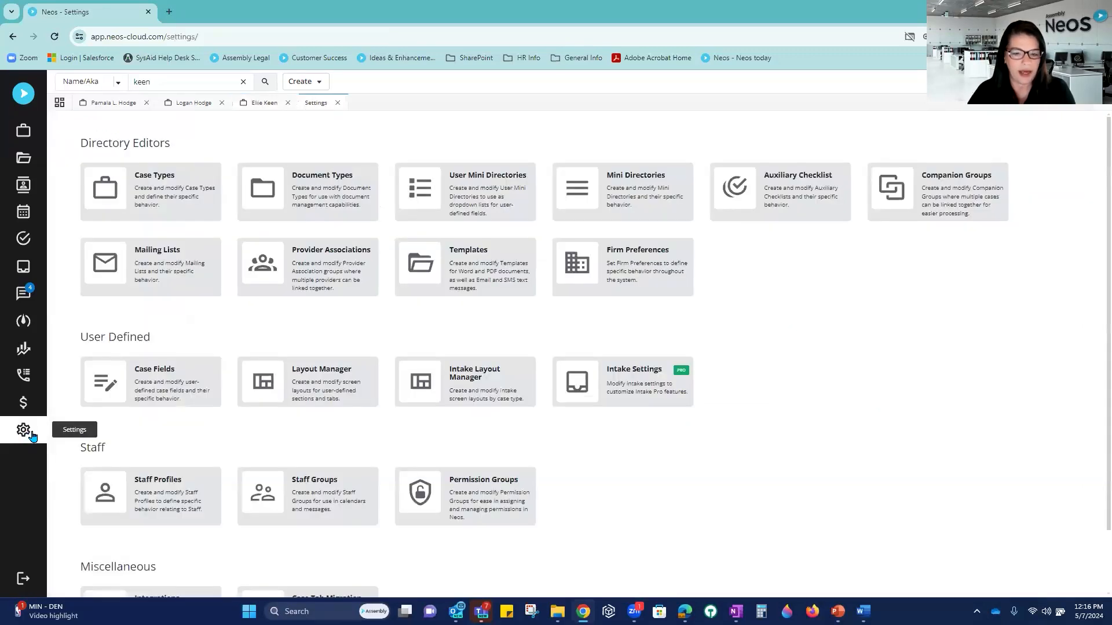
Step: Review the firm's time and billing preferences in Settings
click(621, 274)
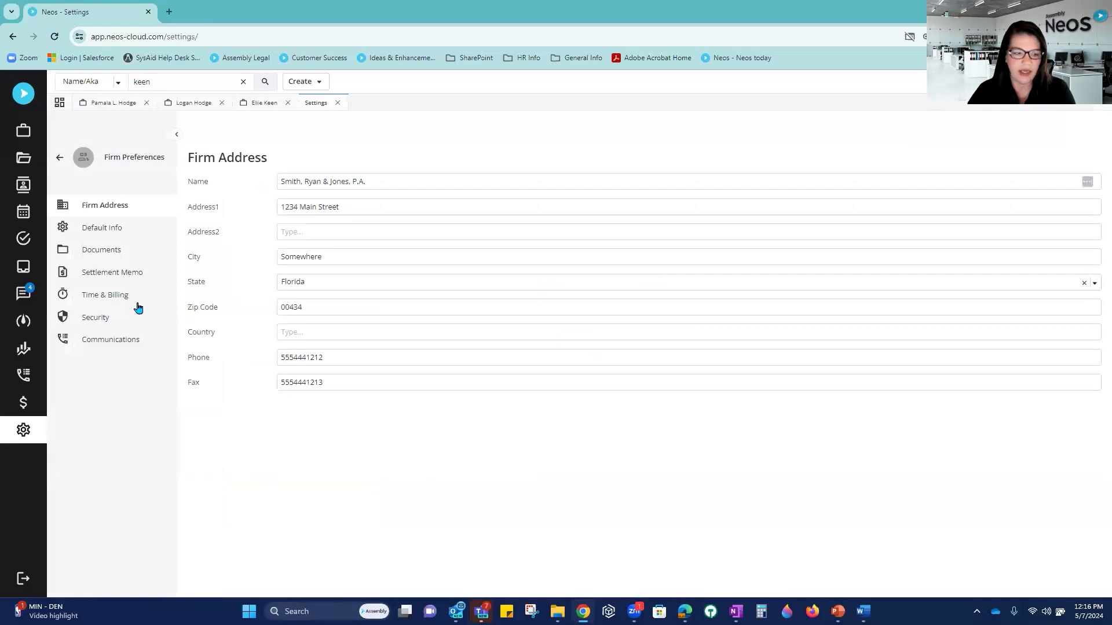
click(115, 297)
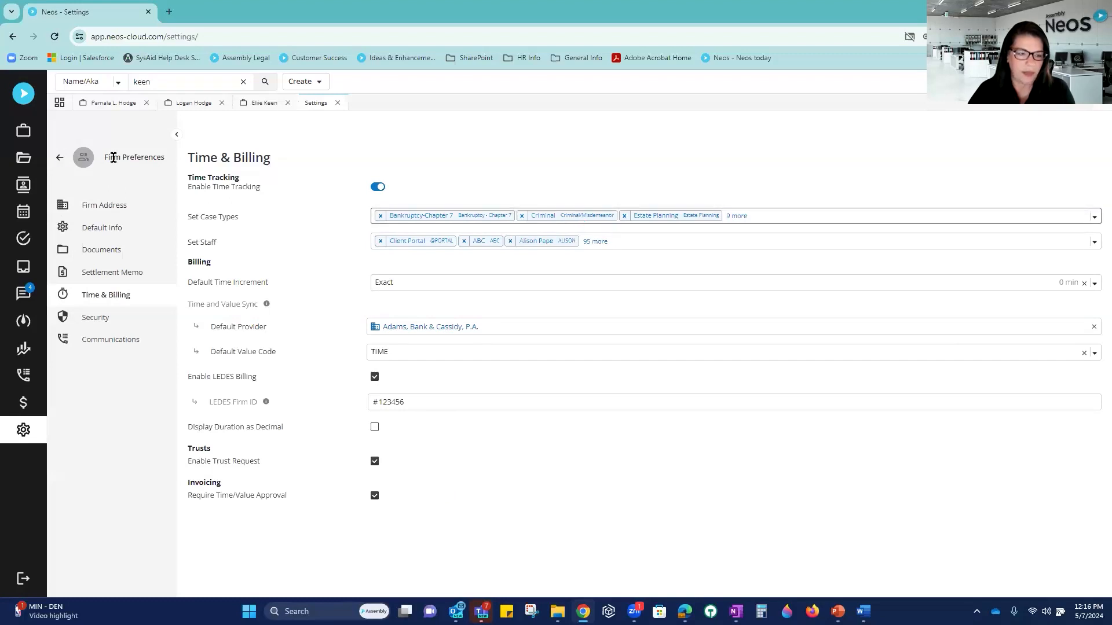
click(60, 157)
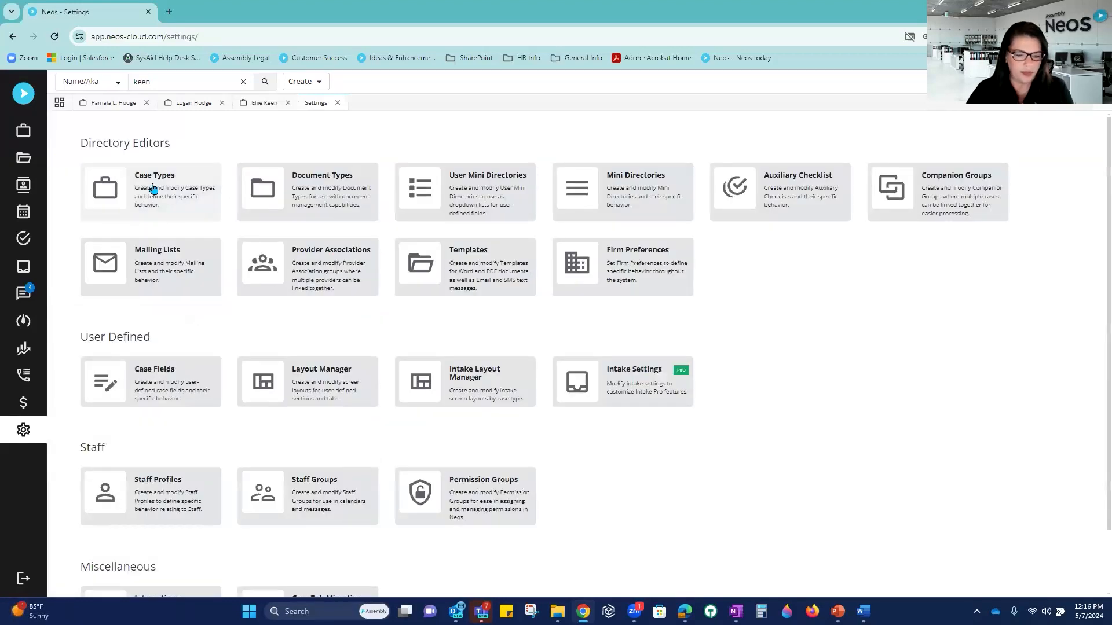
Step: Activate and save the Time tab in the AG- Crim case type's Tab Setup
click(160, 183)
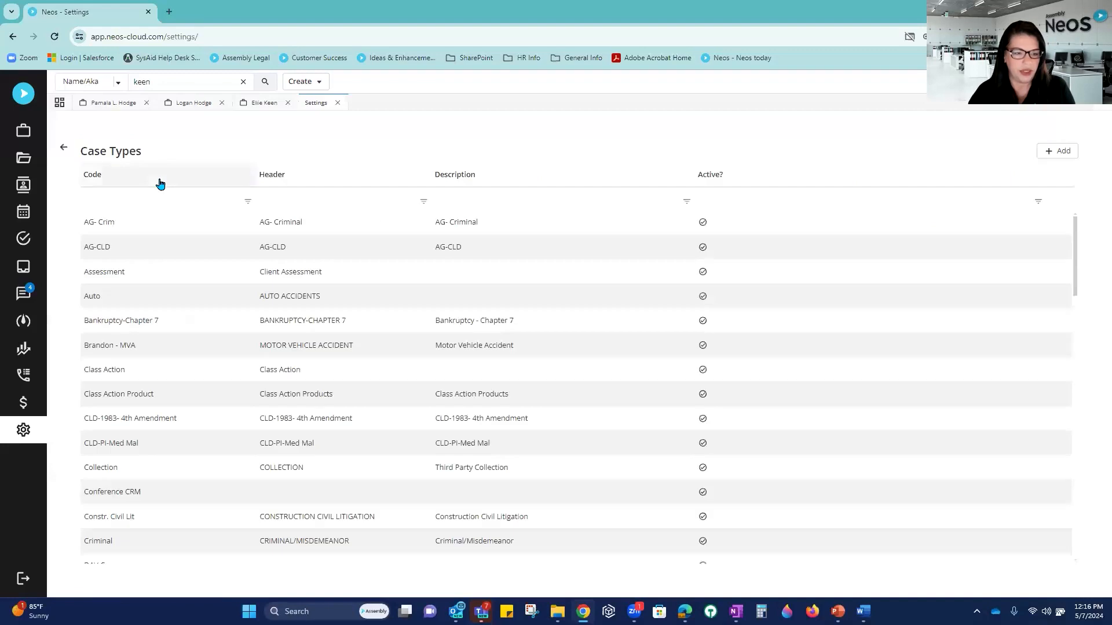
click(128, 227)
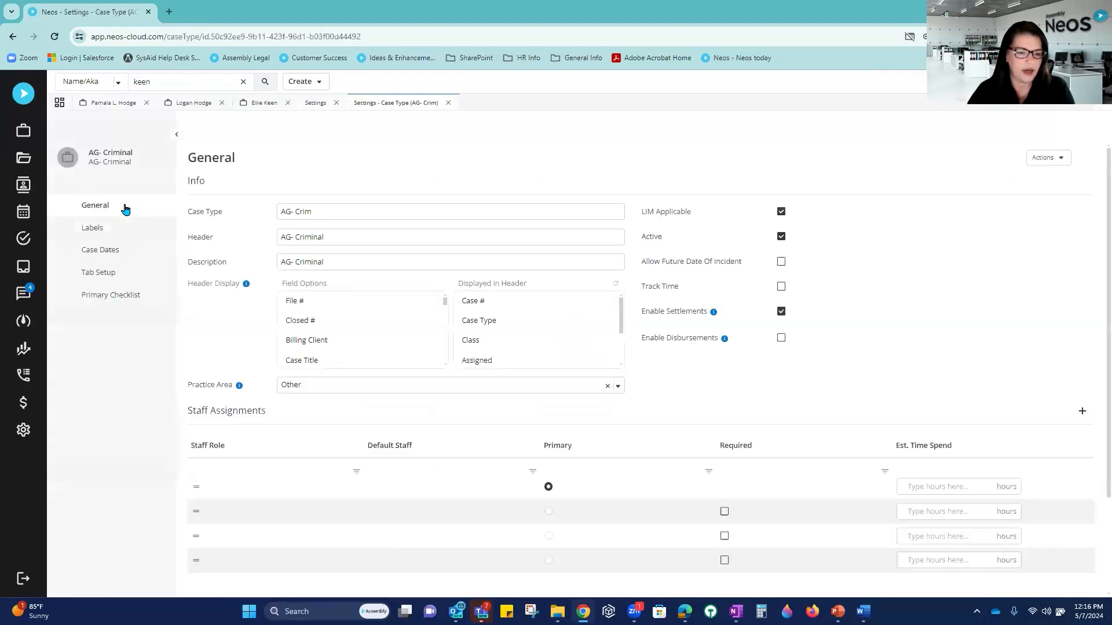
click(124, 227)
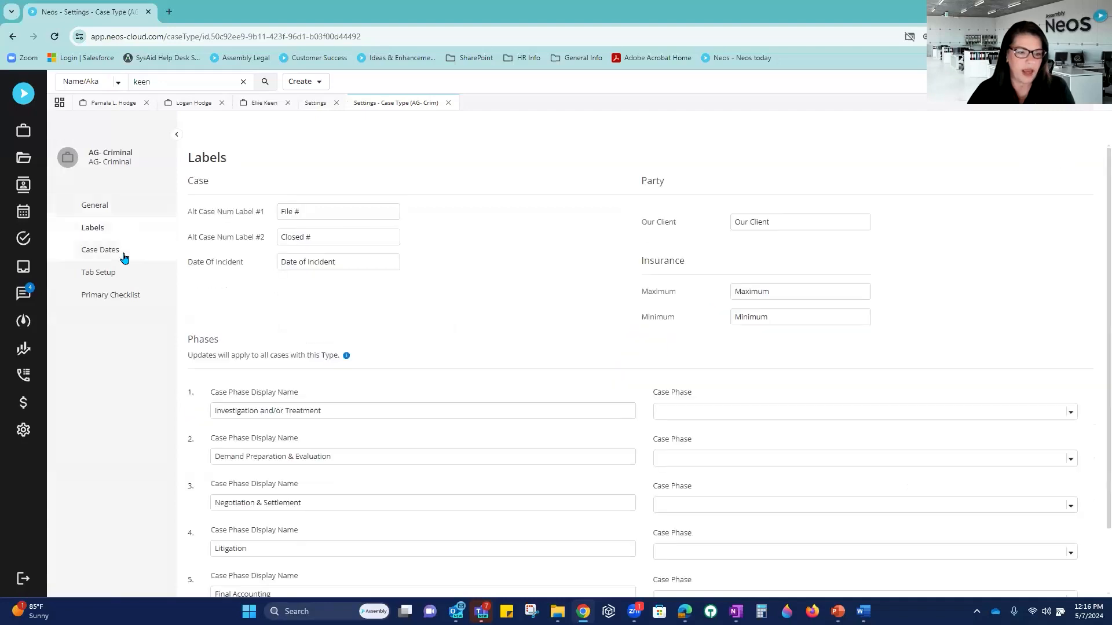
click(119, 274)
click(133, 299)
click(122, 276)
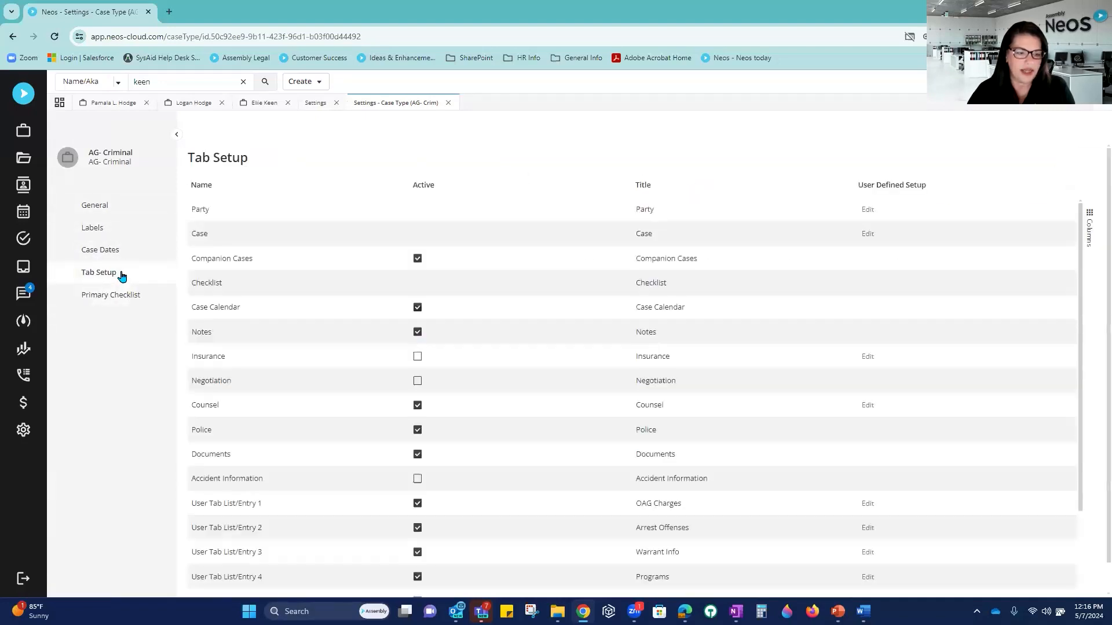
scroll(531, 434, down, 4)
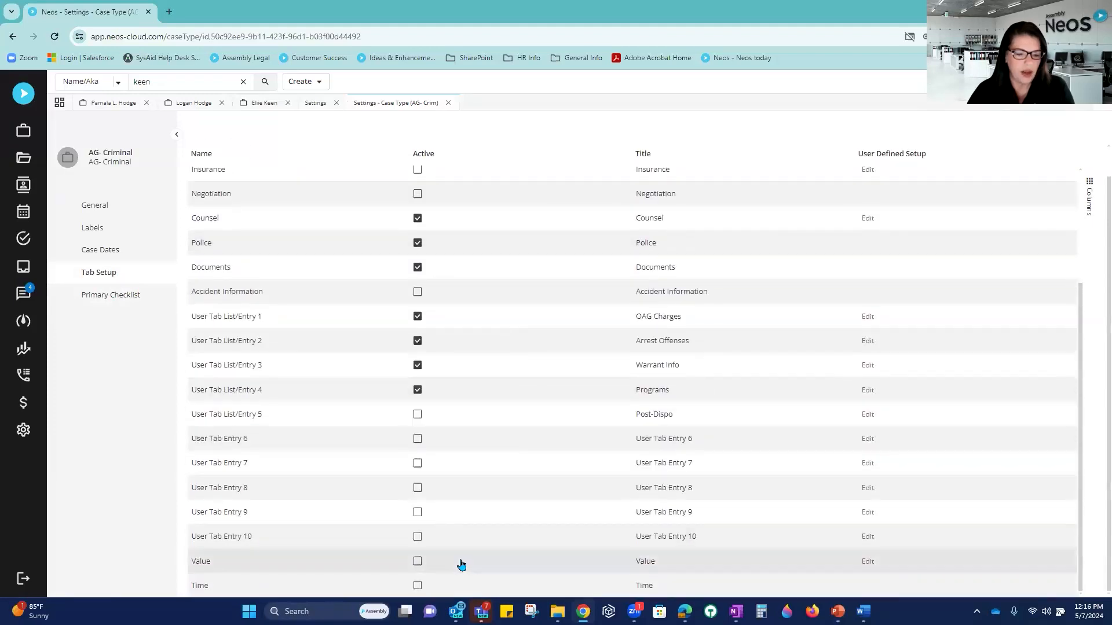
click(417, 586)
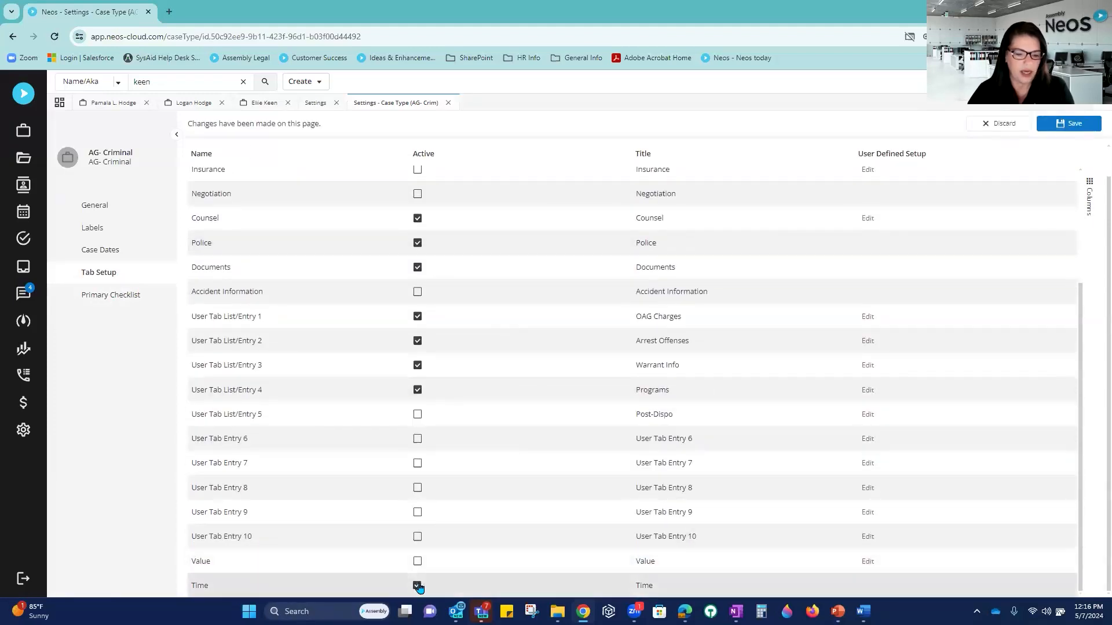
click(1067, 126)
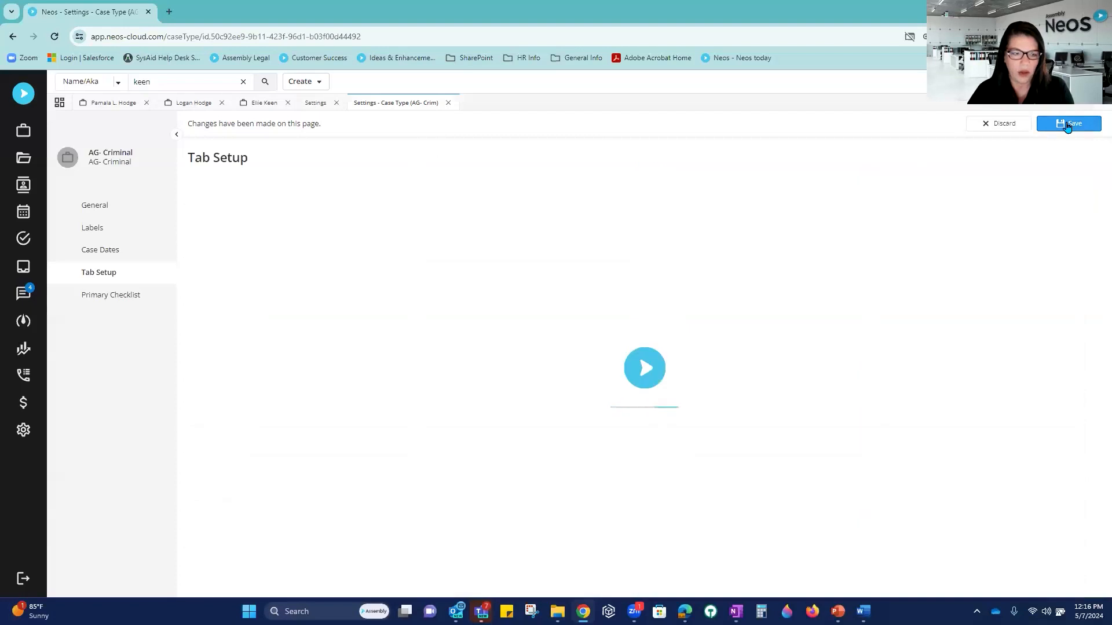
click(448, 102)
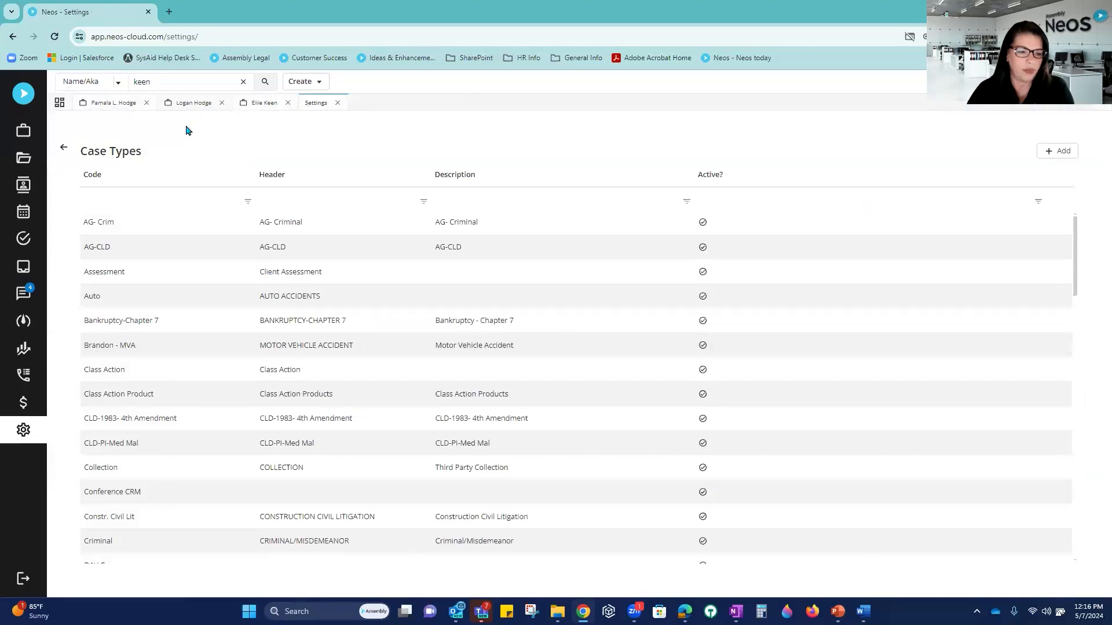
click(64, 147)
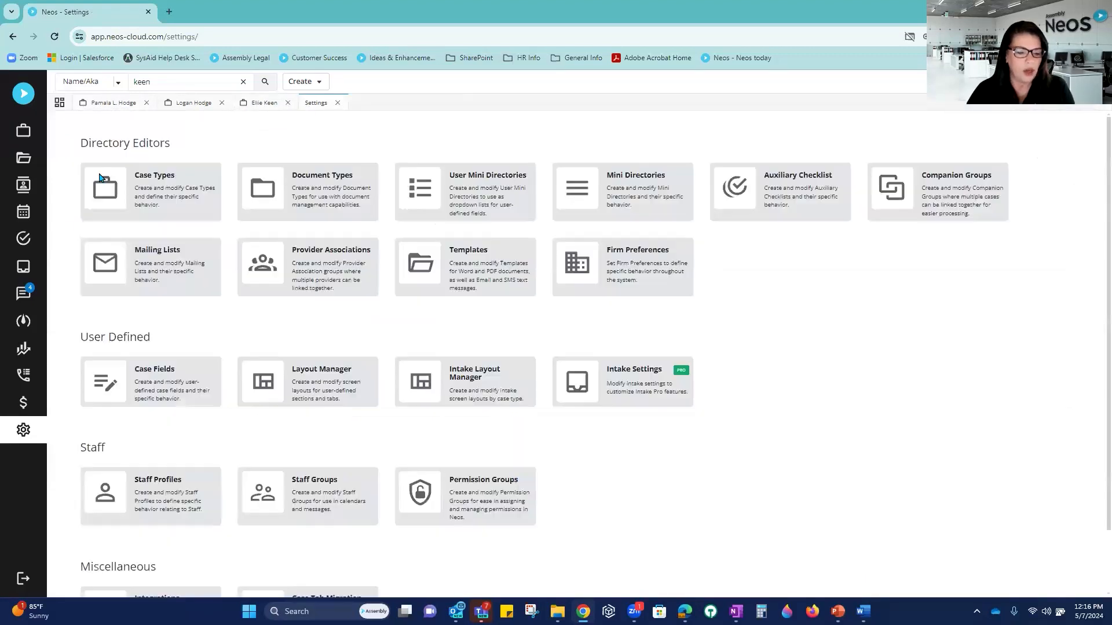
scroll(186, 485, down, 1)
Step: Check a staff member's default hourly rate in their time and billing settings
click(158, 416)
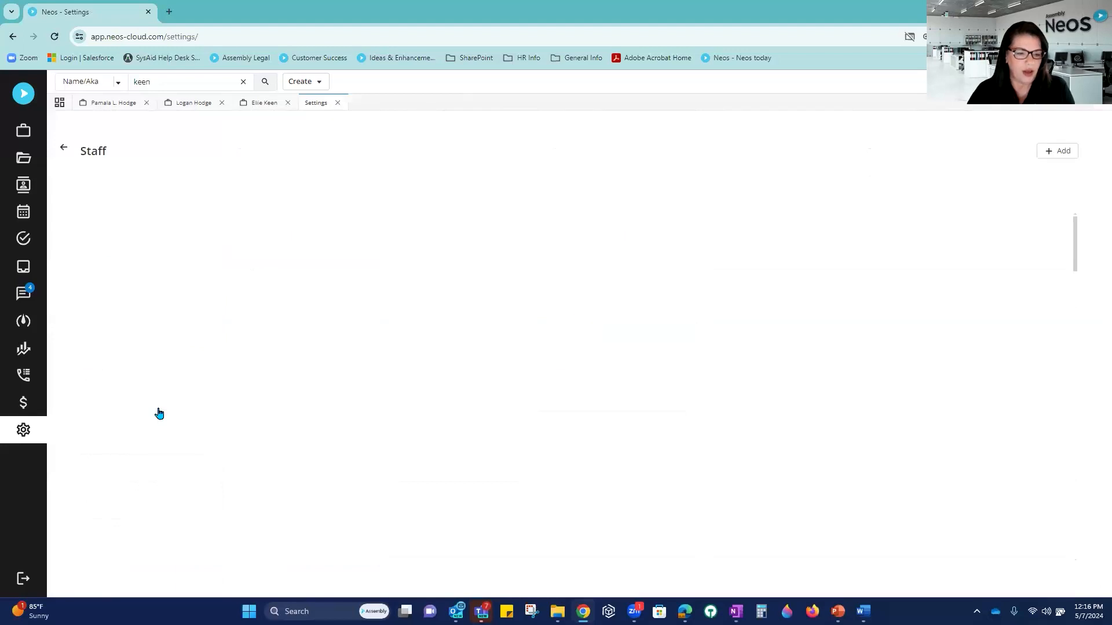
click(140, 197)
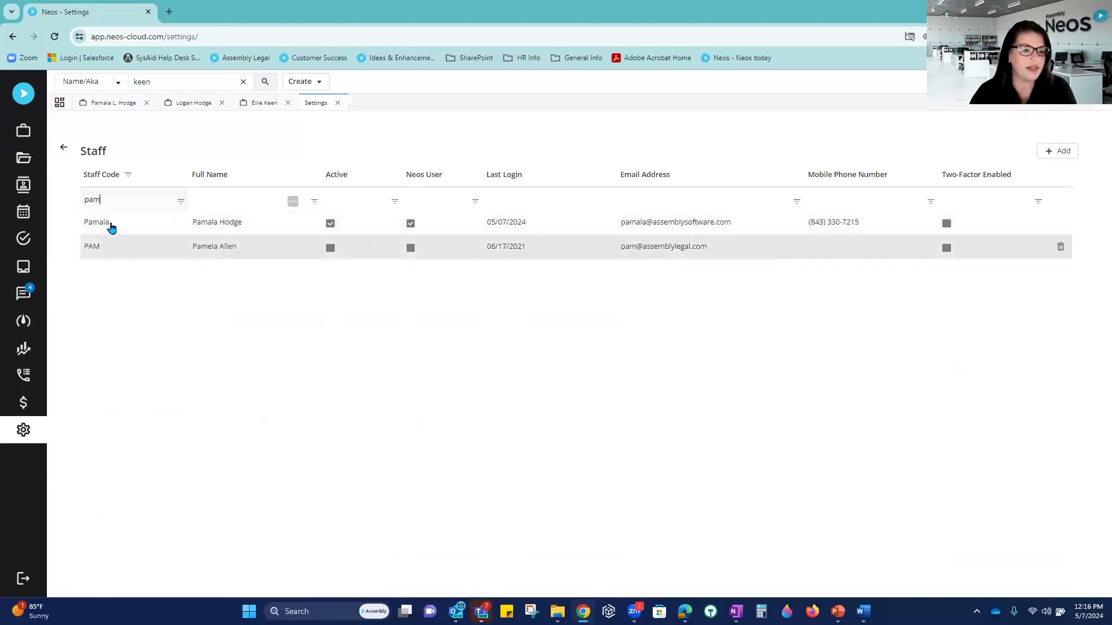
click(107, 229)
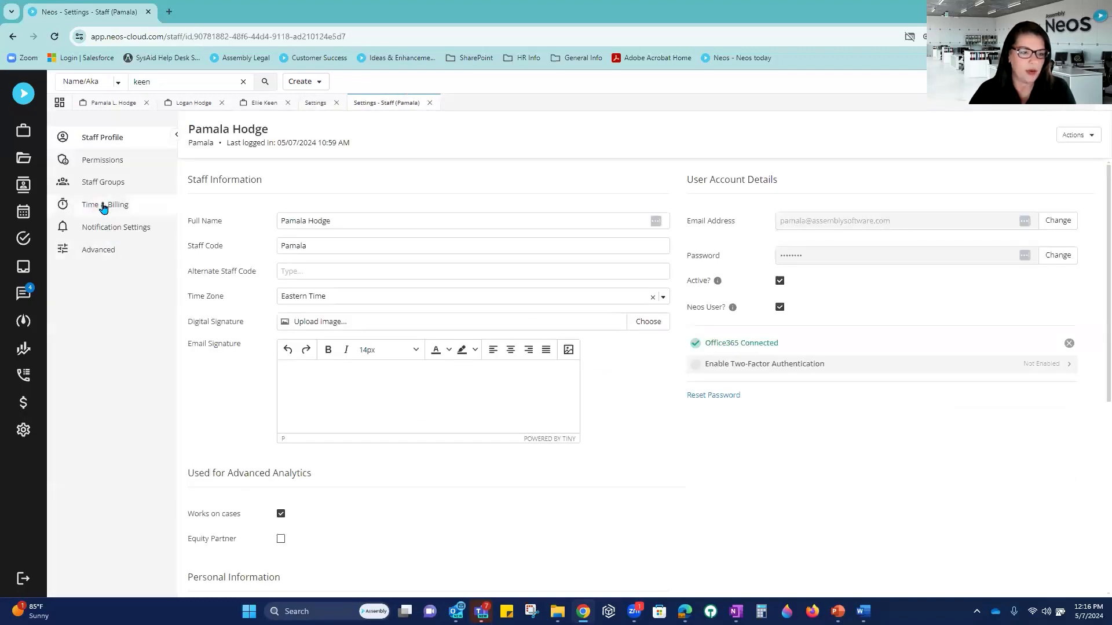
click(104, 206)
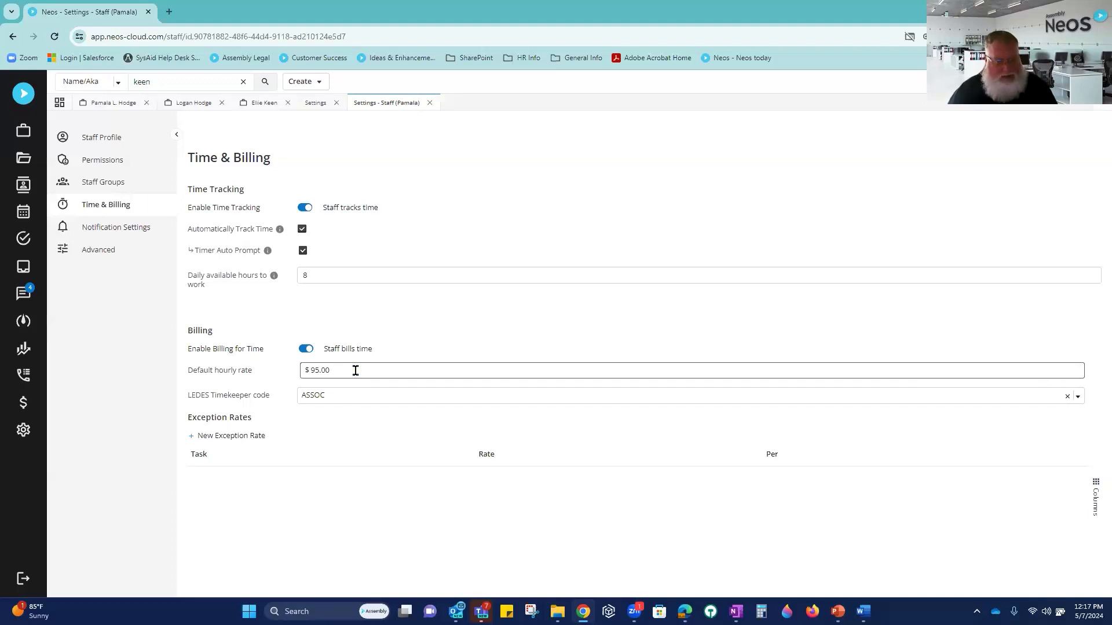
drag(356, 371, 303, 370)
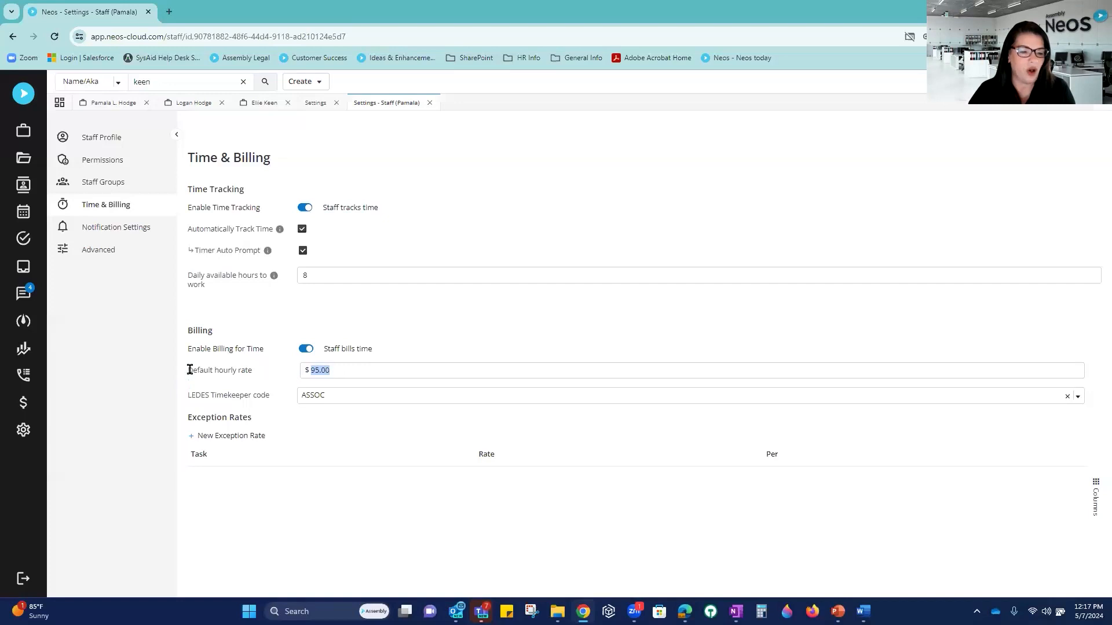
drag(187, 369, 256, 372)
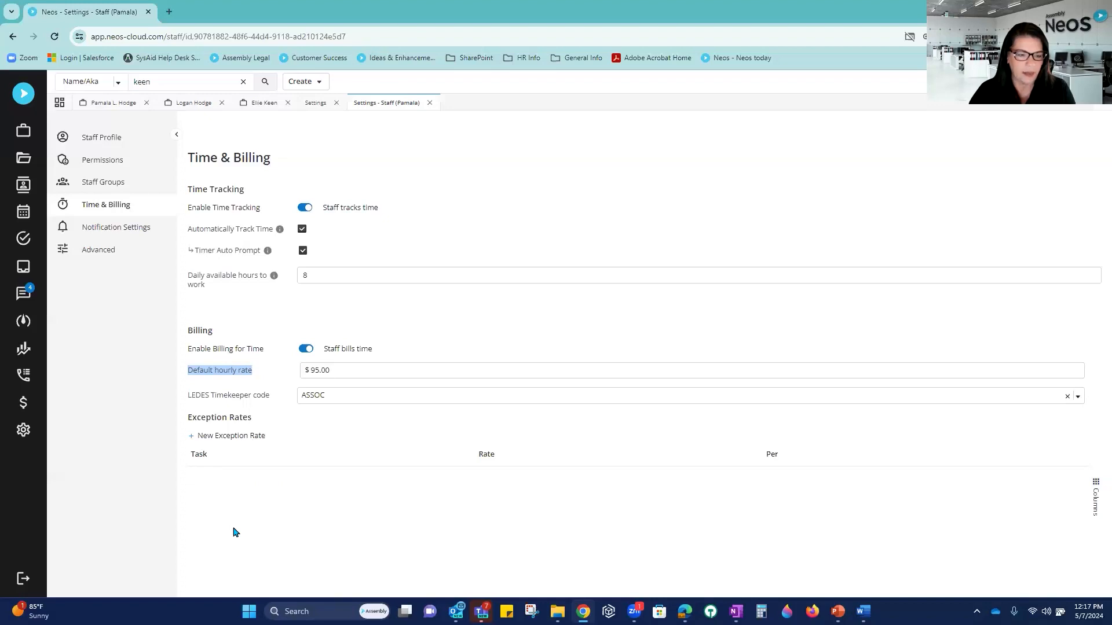
Step: Close the staff and Settings pages and go to the Address Book contacts
click(430, 103)
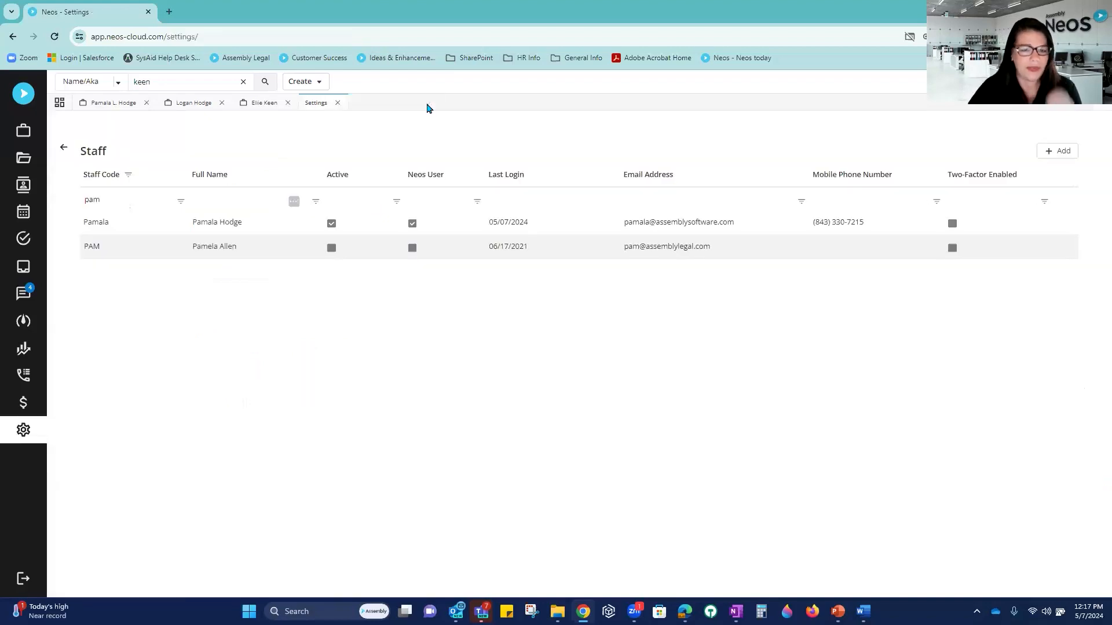
click(338, 103)
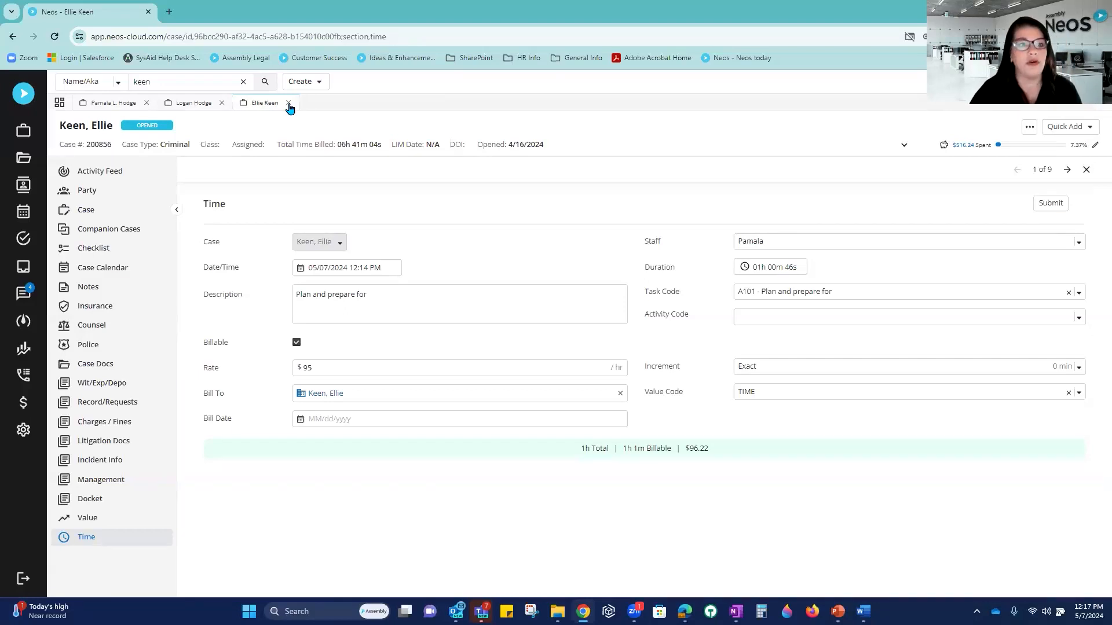
click(29, 190)
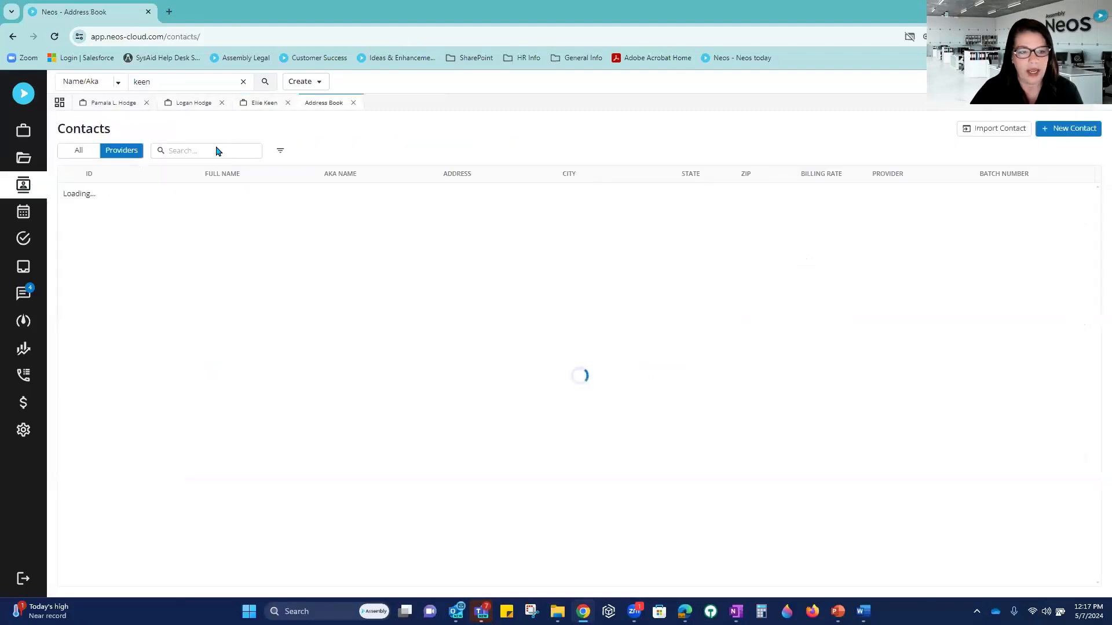
Step: Find State Farm Auto, enable it as a billing client, and enter a 150.00 billing rate
click(212, 150)
text(state farm)
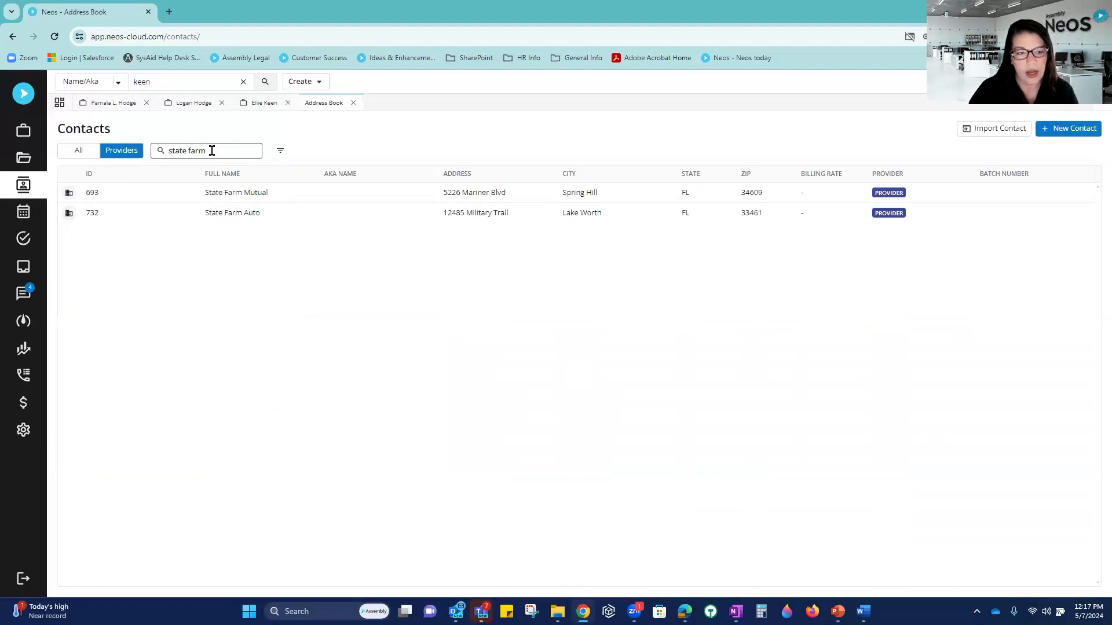
click(255, 212)
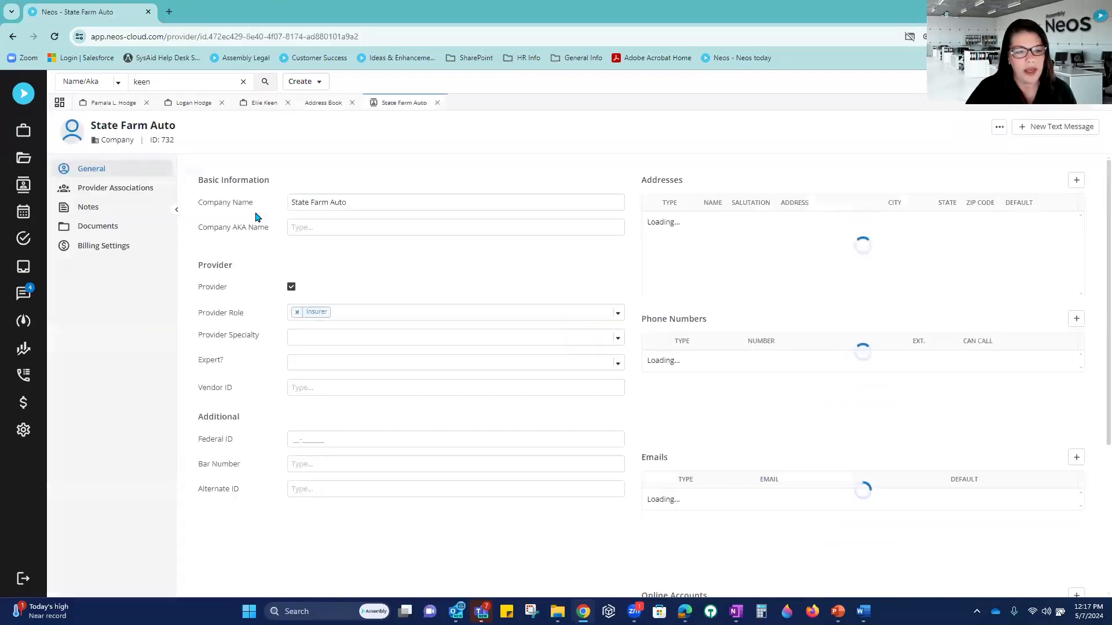
click(102, 254)
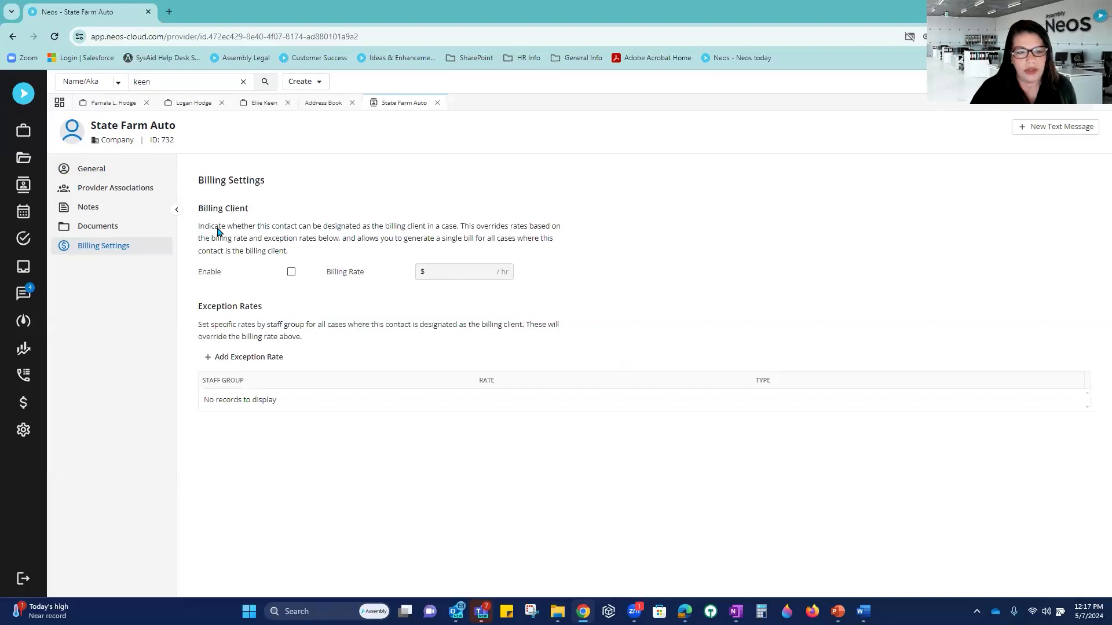
click(292, 273)
click(471, 295)
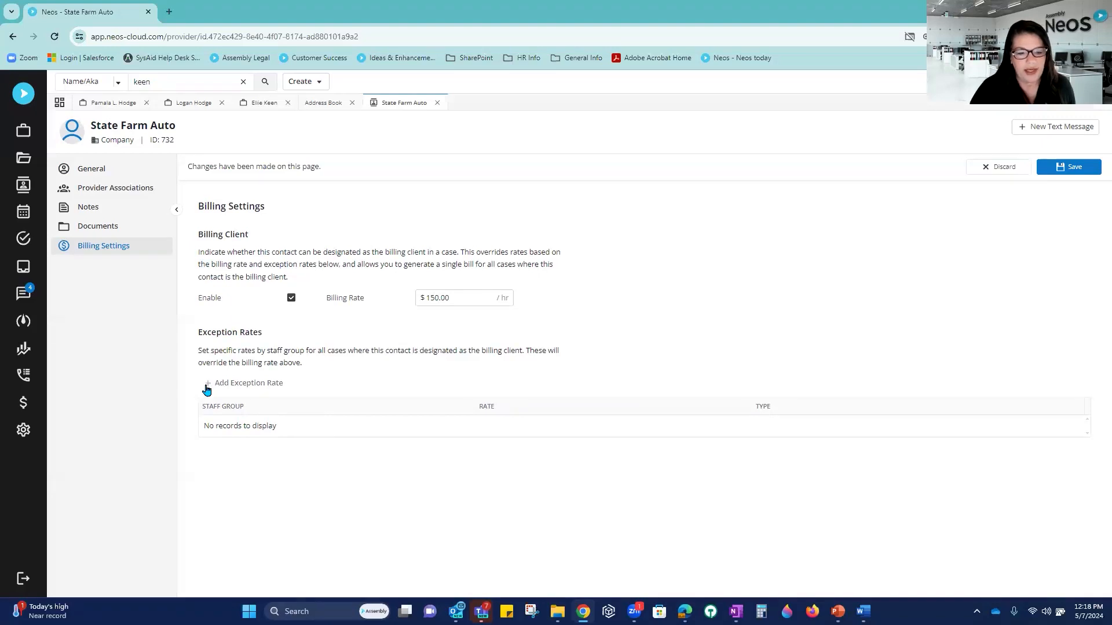
Step: Add a $100 hourly exception rate for LAW CLERKS
click(206, 388)
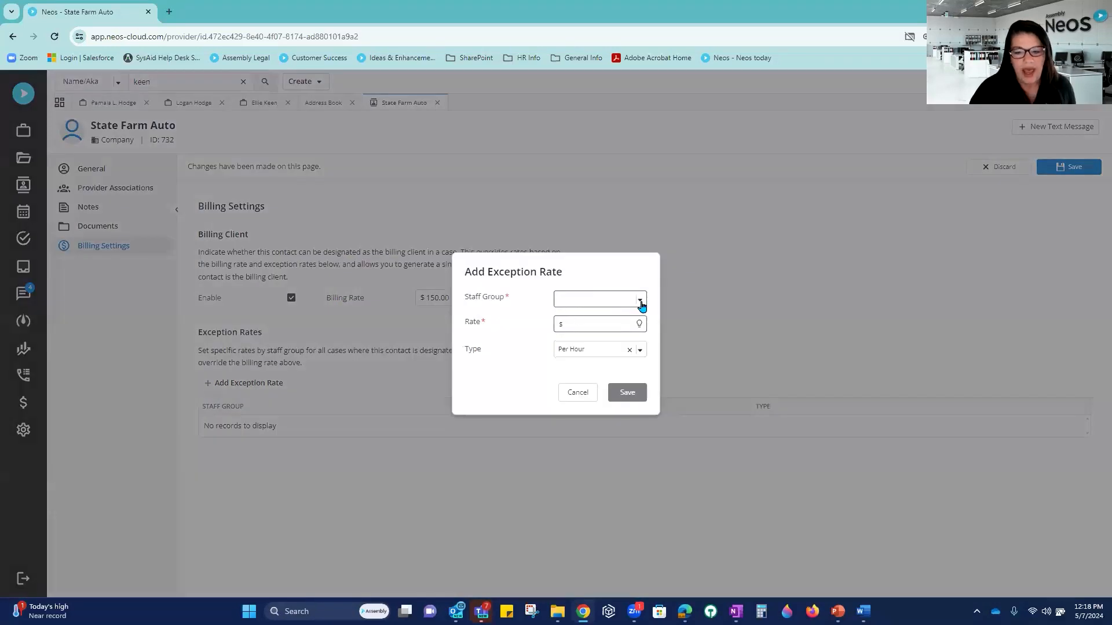
click(640, 302)
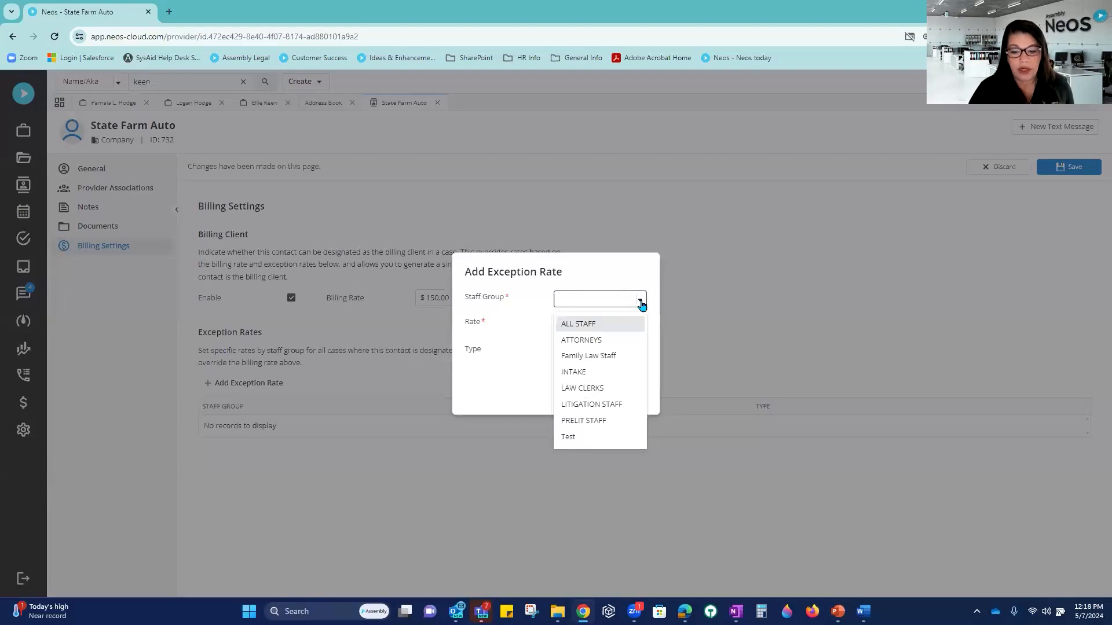
click(594, 390)
click(578, 322)
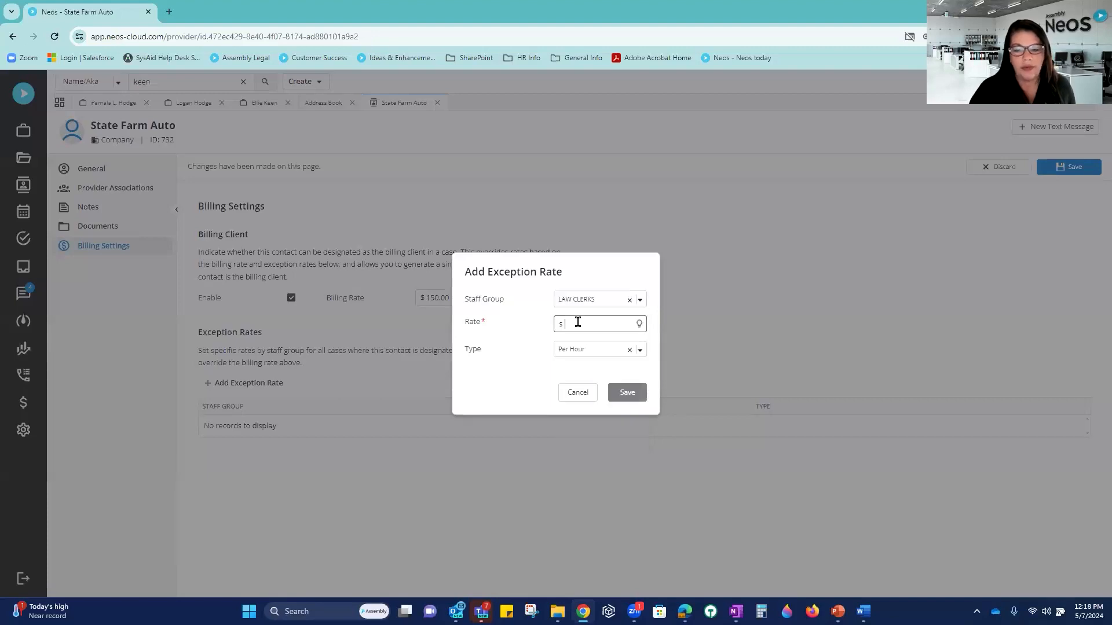
text(100)
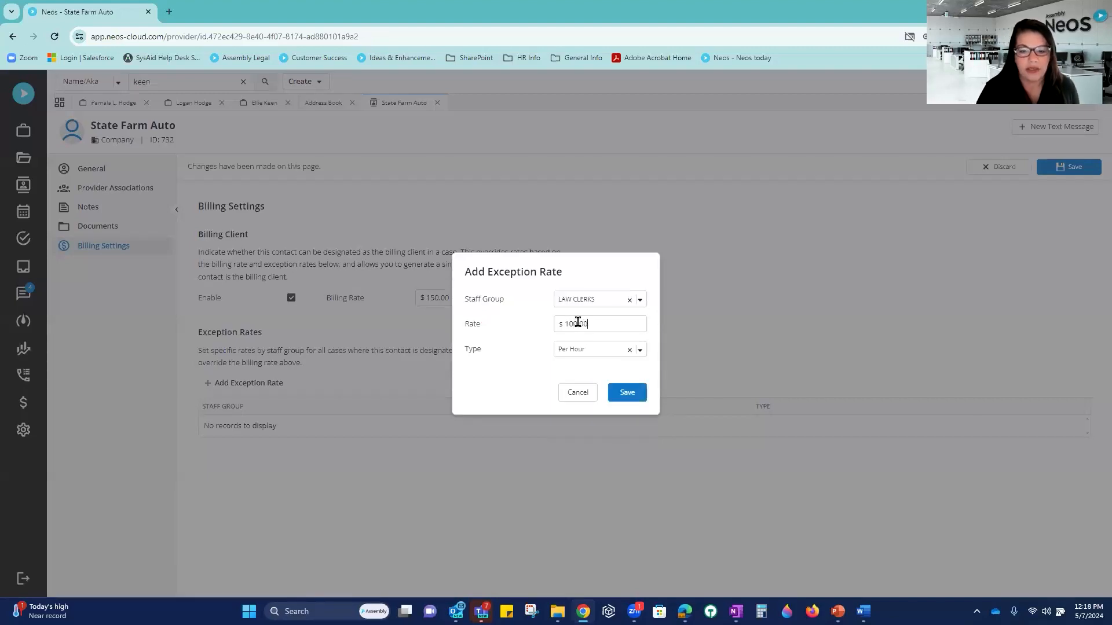
click(630, 394)
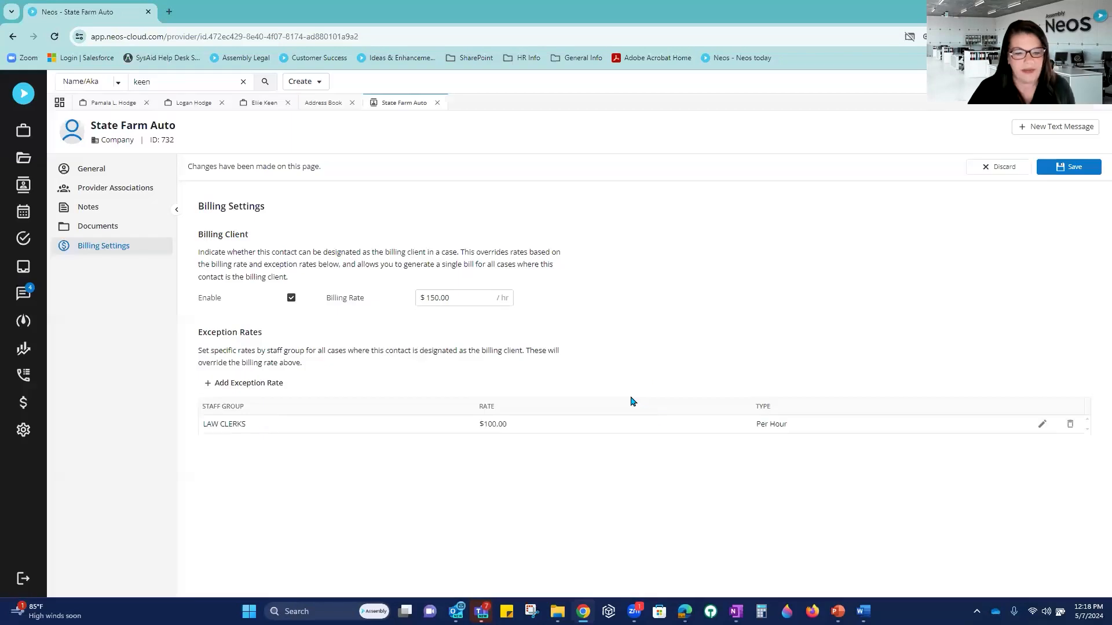
Step: Add a $75 PRELIT STAFF exception rate and save the billing settings
click(210, 384)
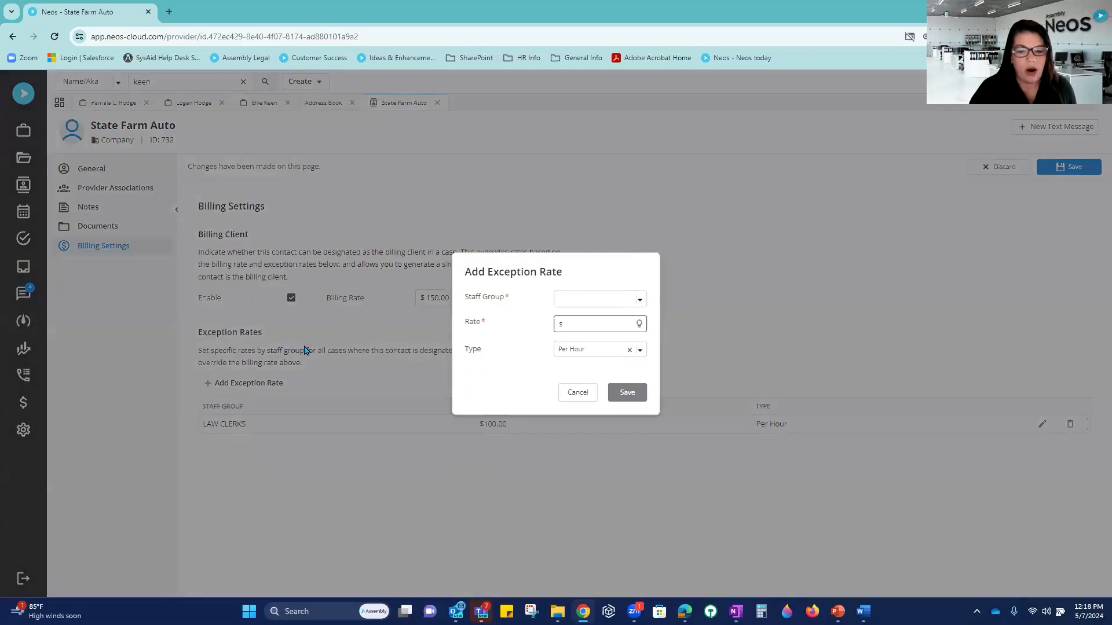
click(602, 302)
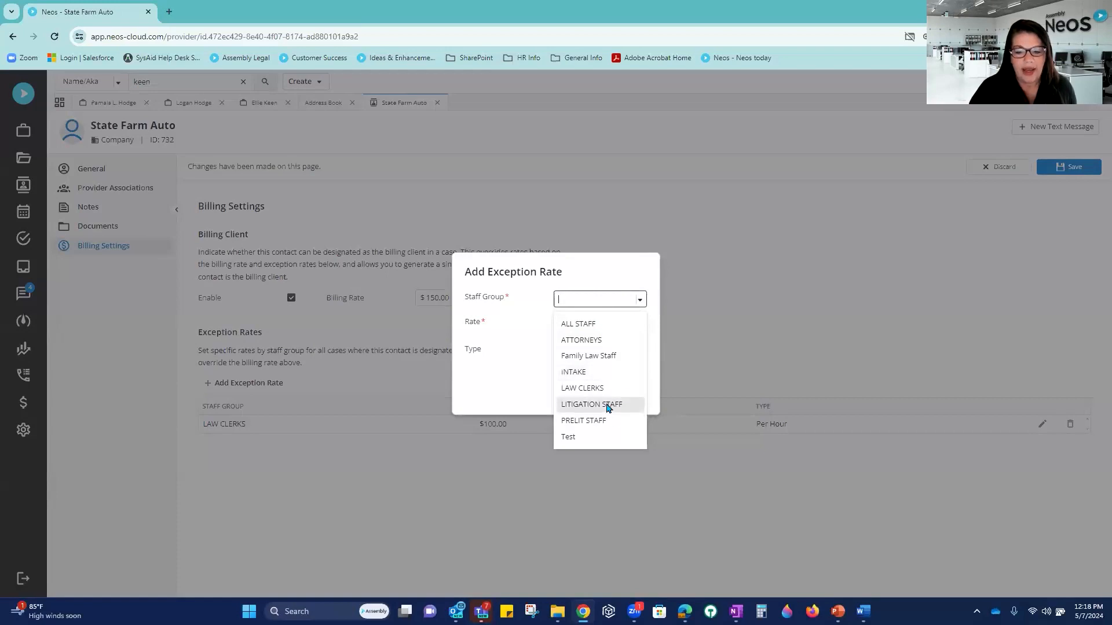
click(611, 421)
click(579, 317)
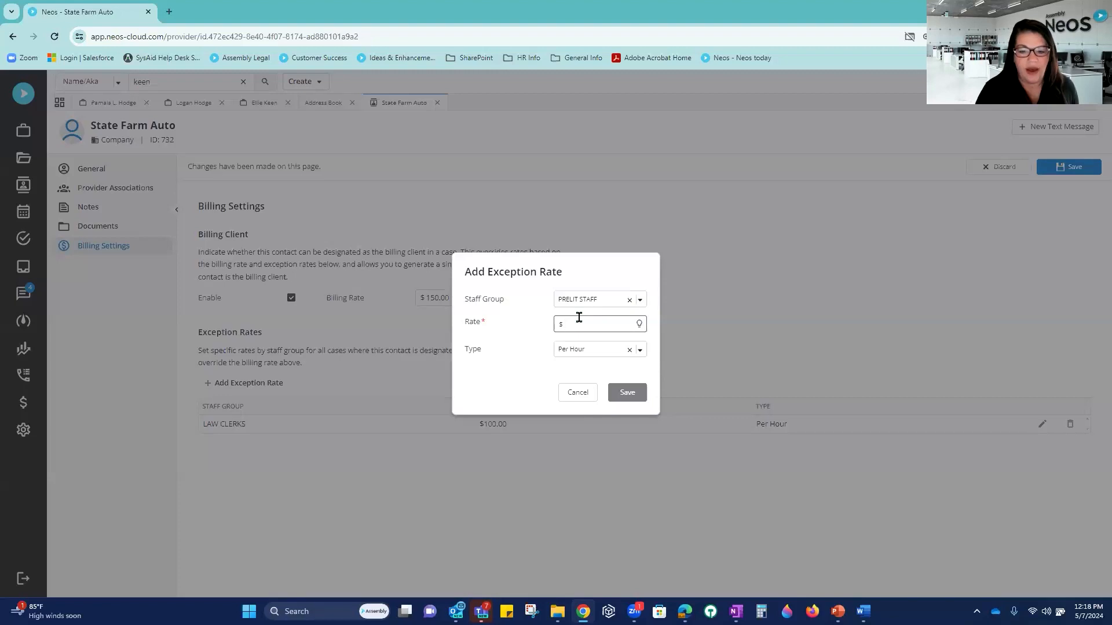
text(75.00)
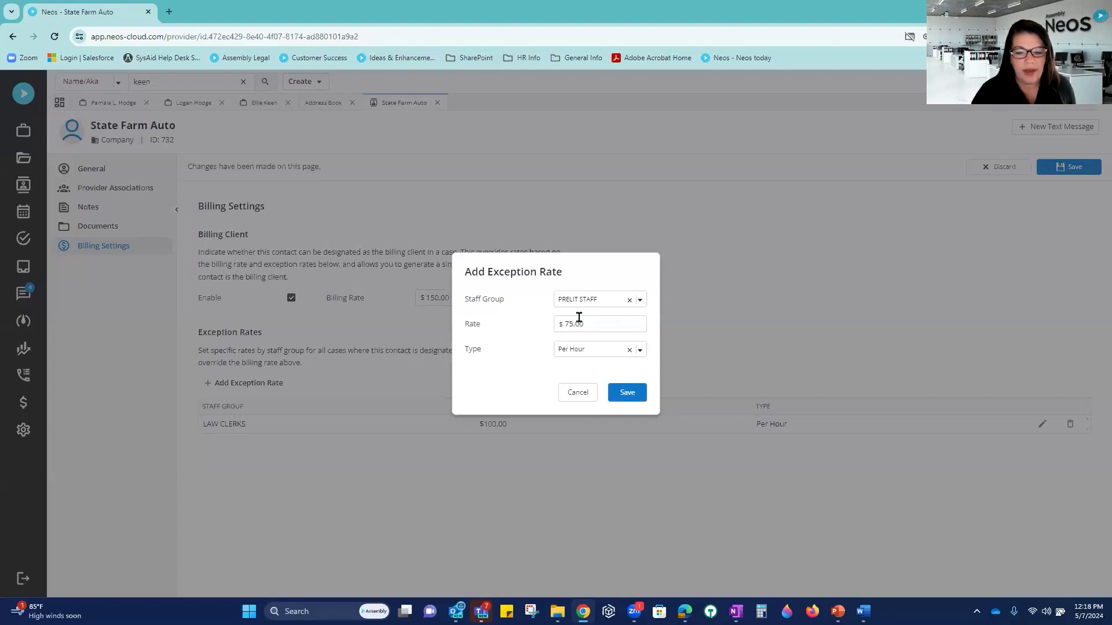
click(628, 392)
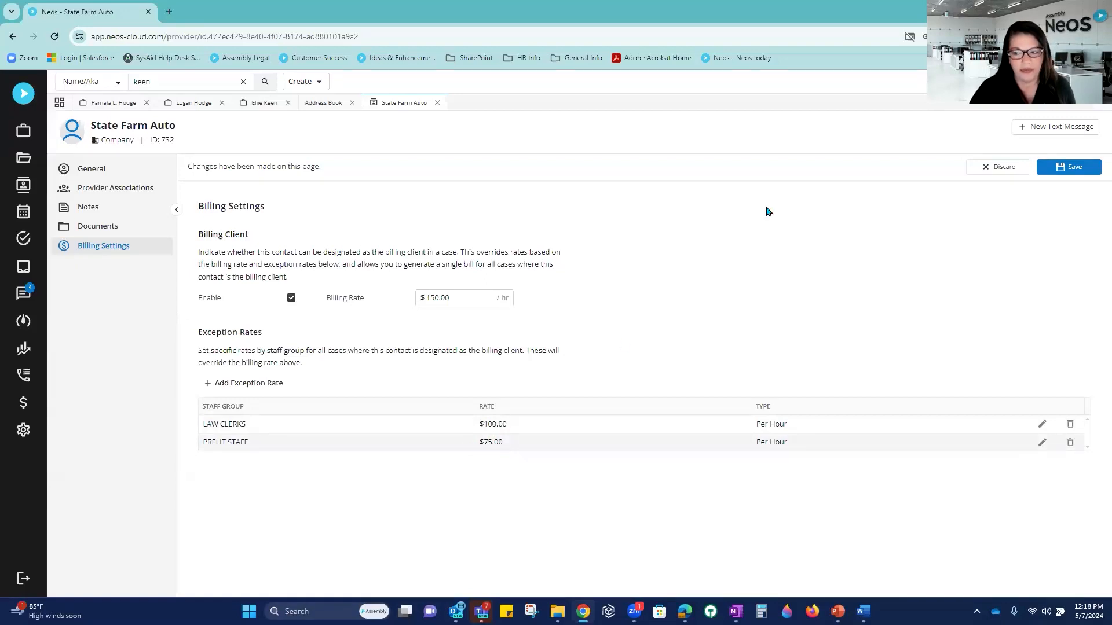
click(1073, 168)
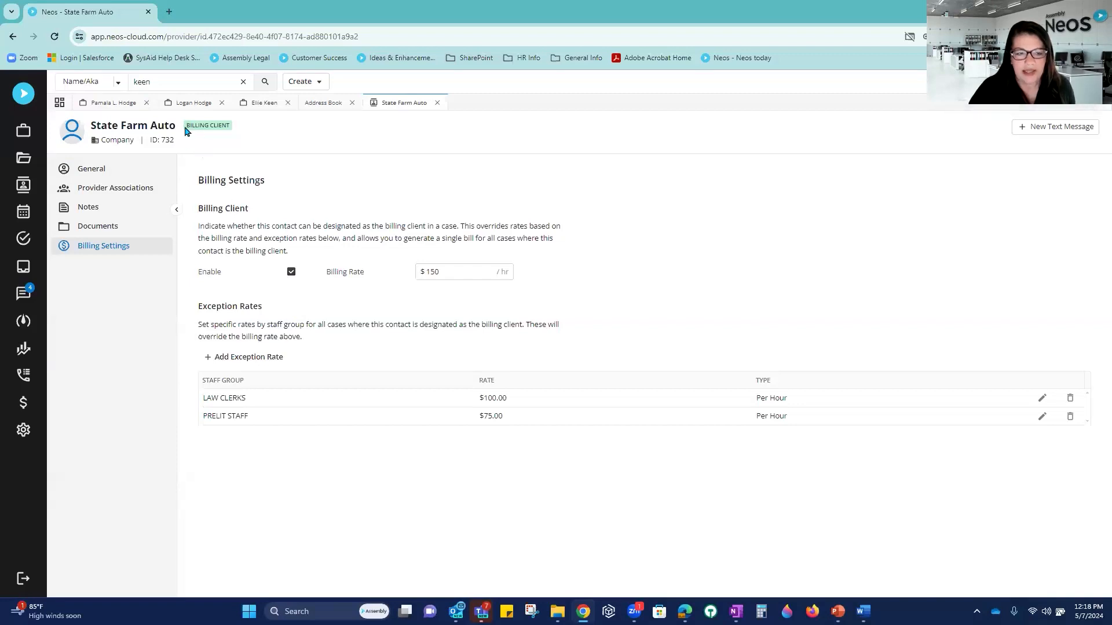
drag(185, 131, 231, 132)
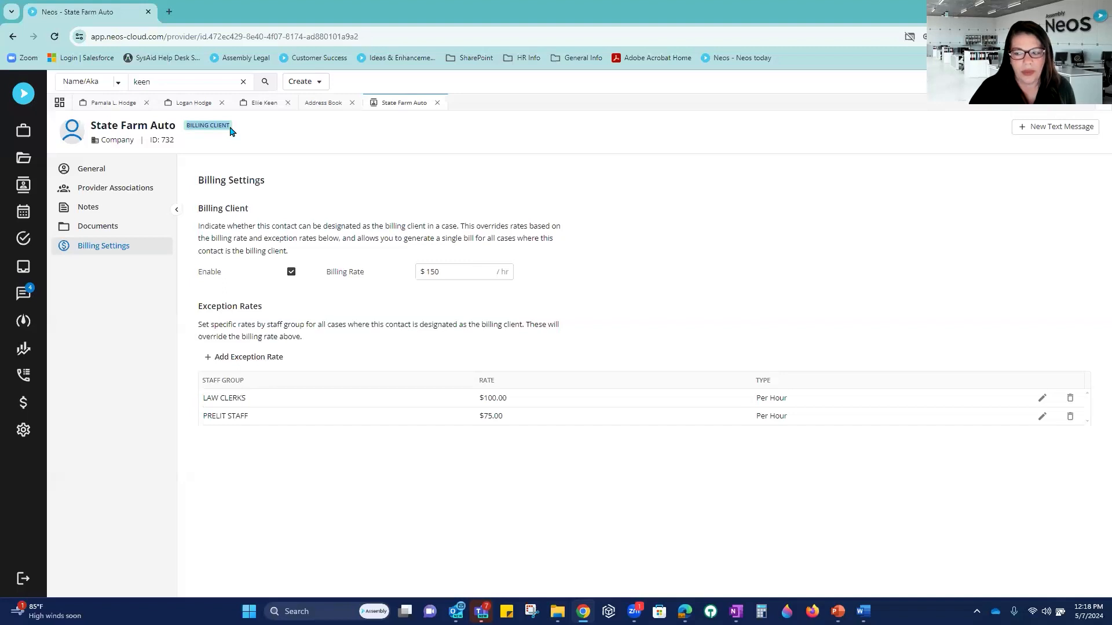
Step: On the case's Case page, choose State Farm Auto as the Billing Client
click(438, 103)
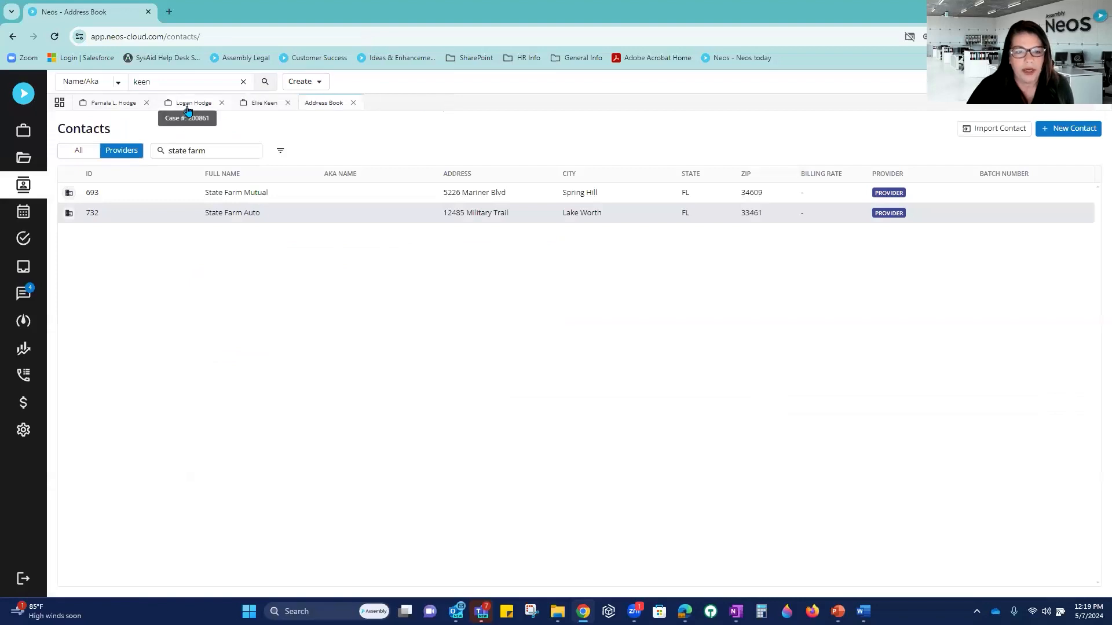
click(256, 106)
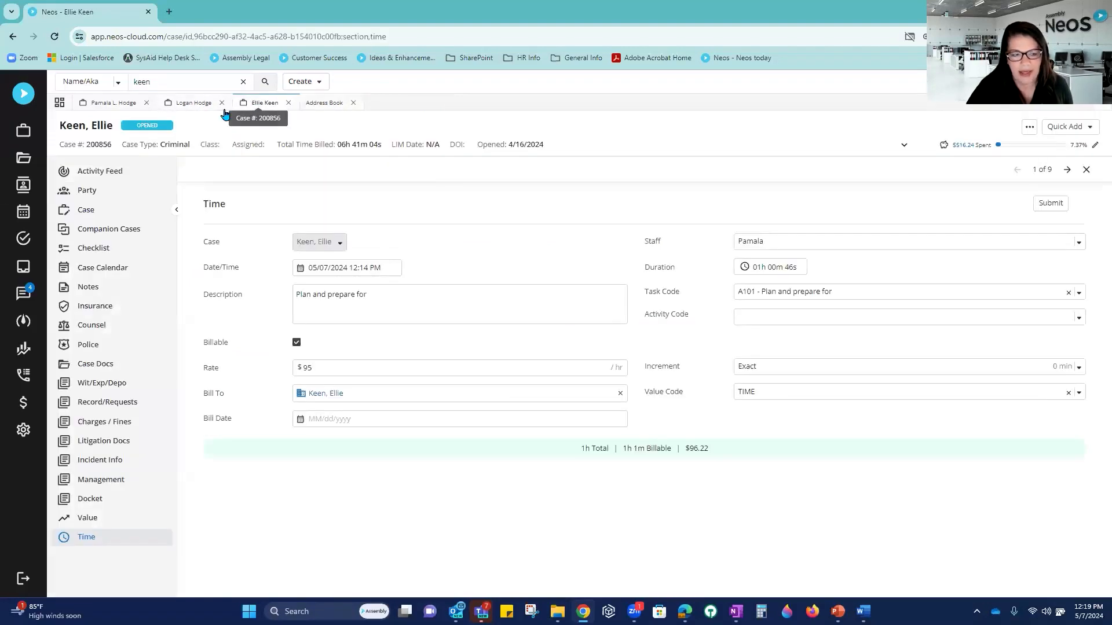
click(99, 212)
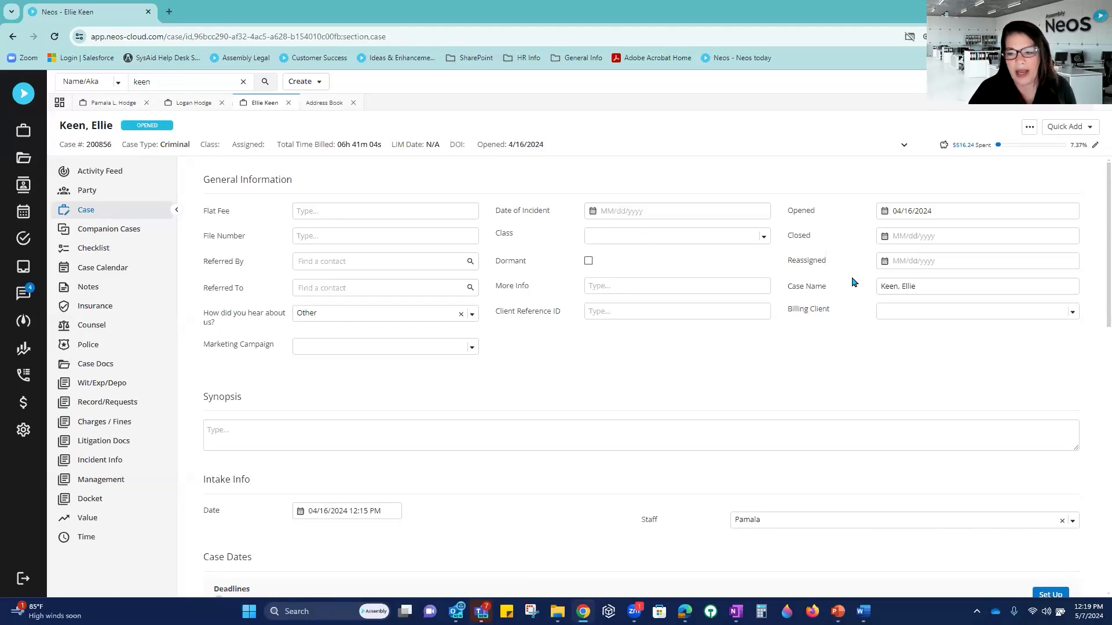
click(909, 313)
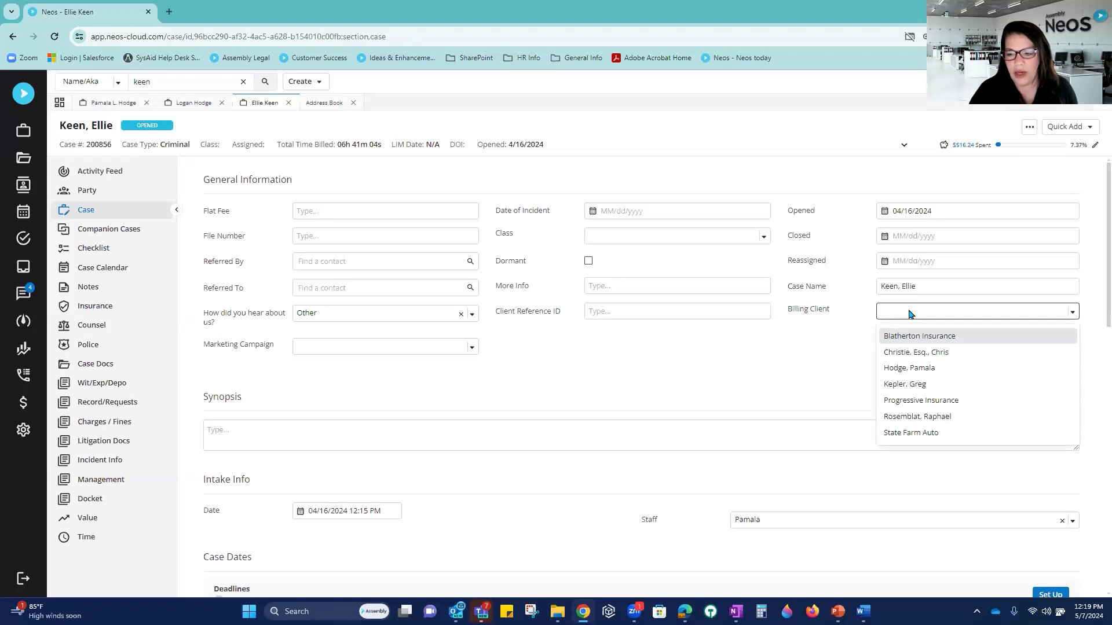
click(929, 438)
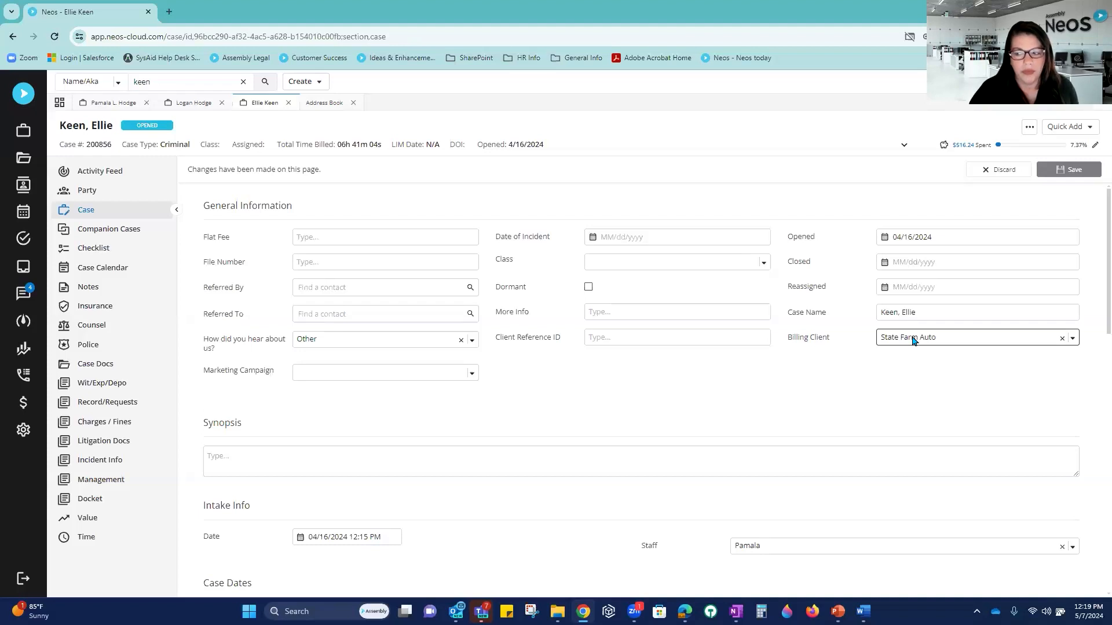
click(195, 104)
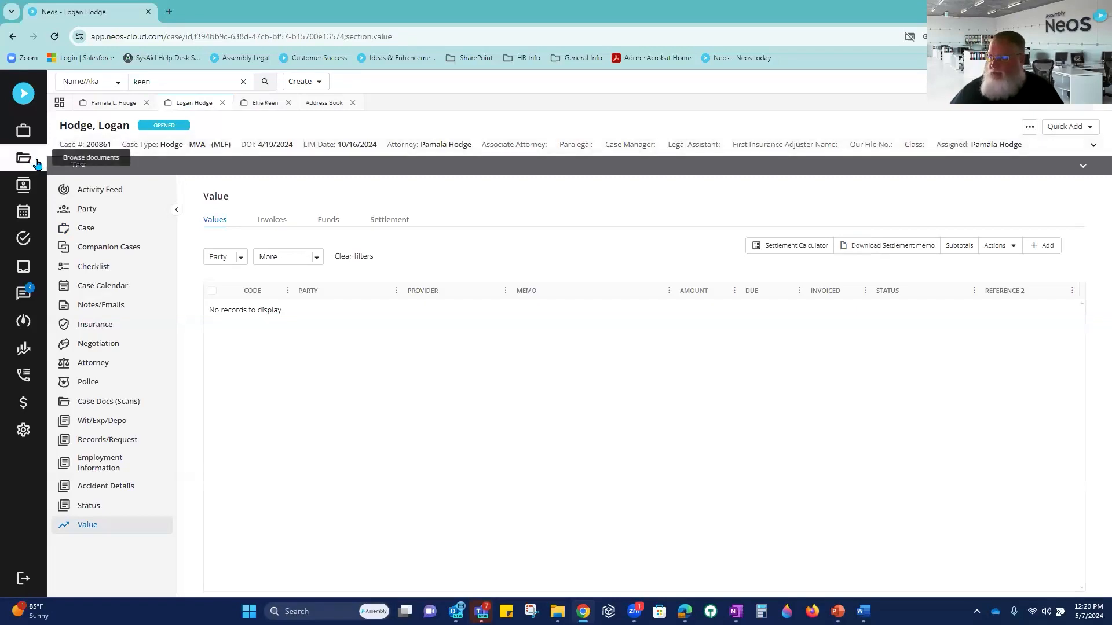
Step: Return to the Address Book contacts list showing State Farm Mutual and State Farm Auto
click(323, 105)
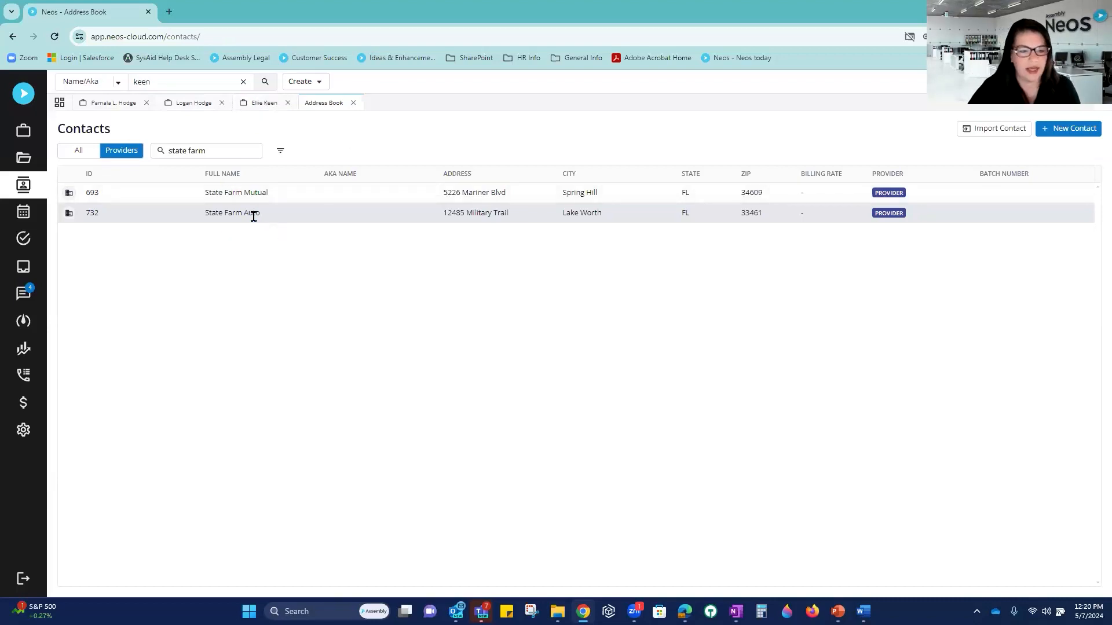
Step: Change the 'Plan and prepare for' time entry rate from 95 to 150.00 and save, totalling $151.92
click(267, 105)
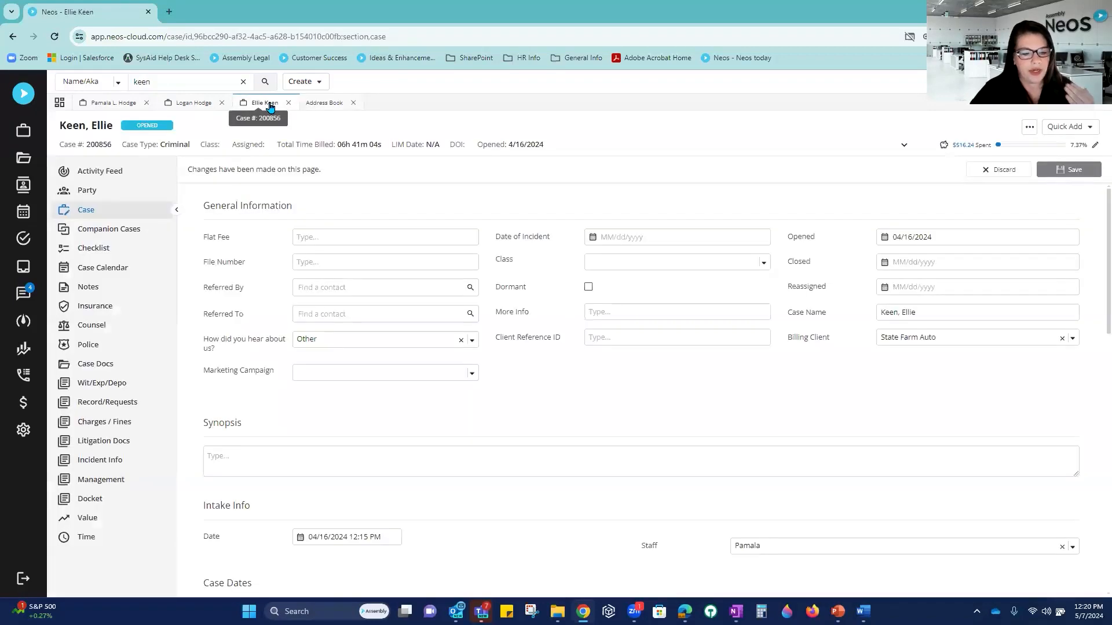
click(90, 537)
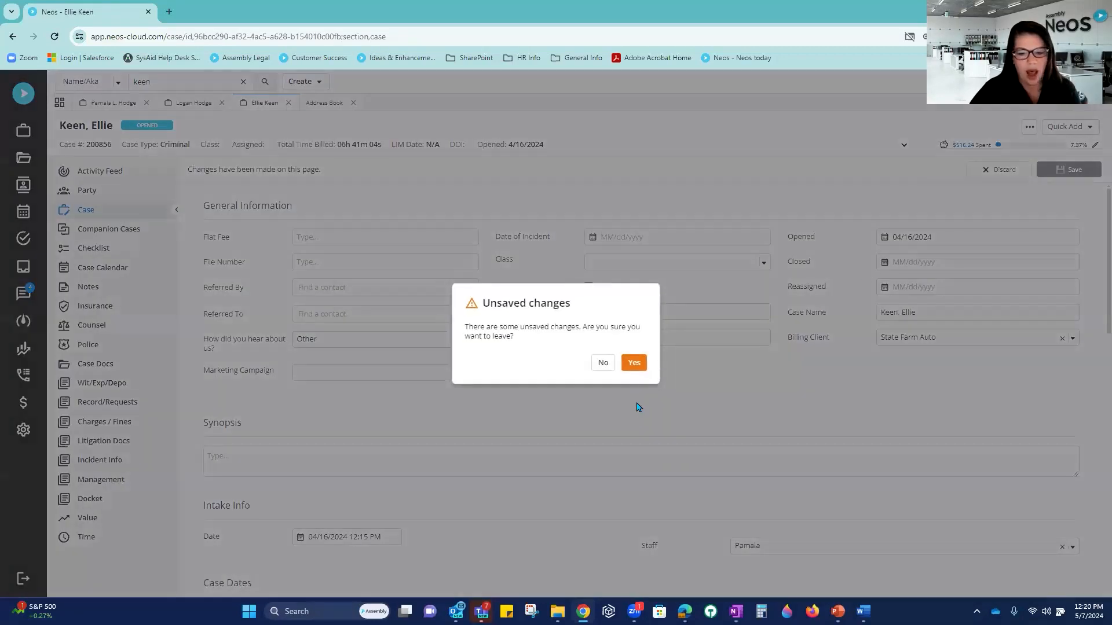
click(634, 363)
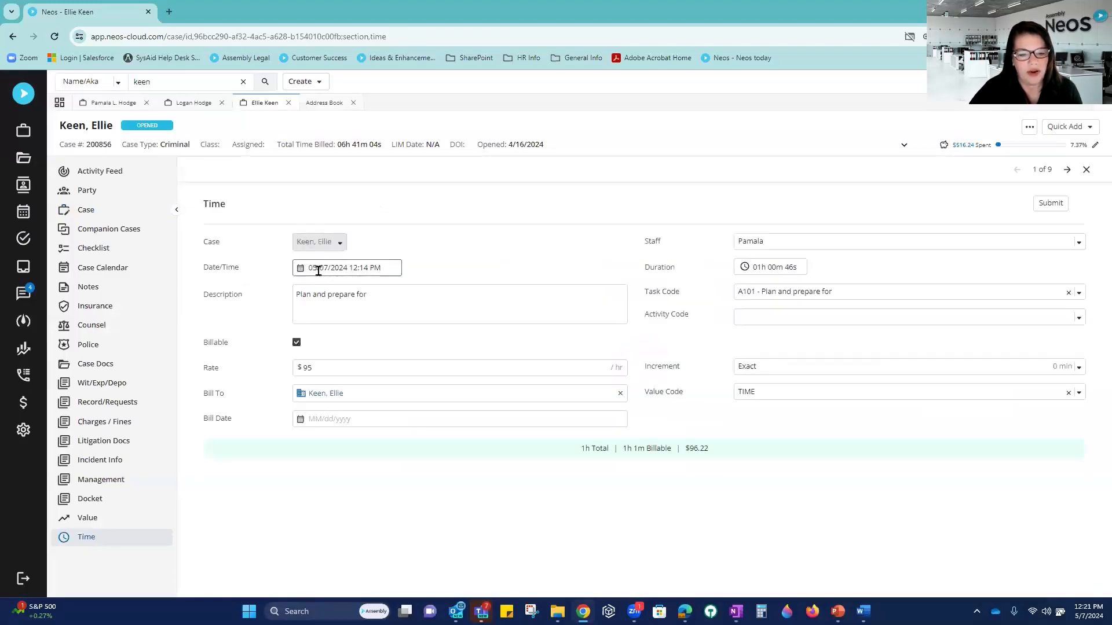
drag(325, 367, 278, 368)
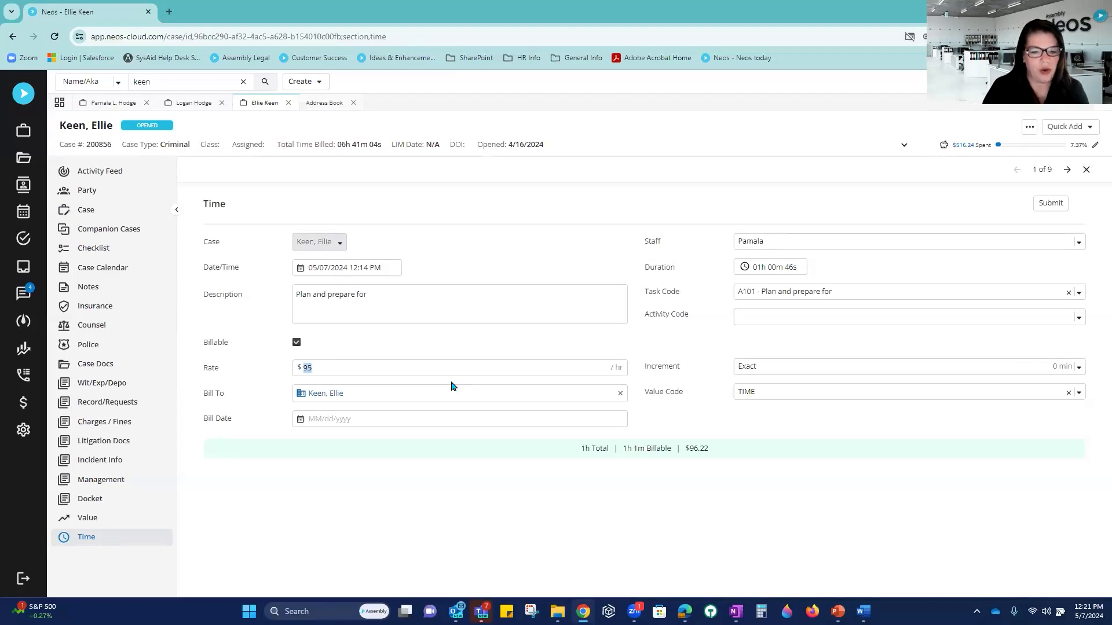
text(150.00)
key(Tab)
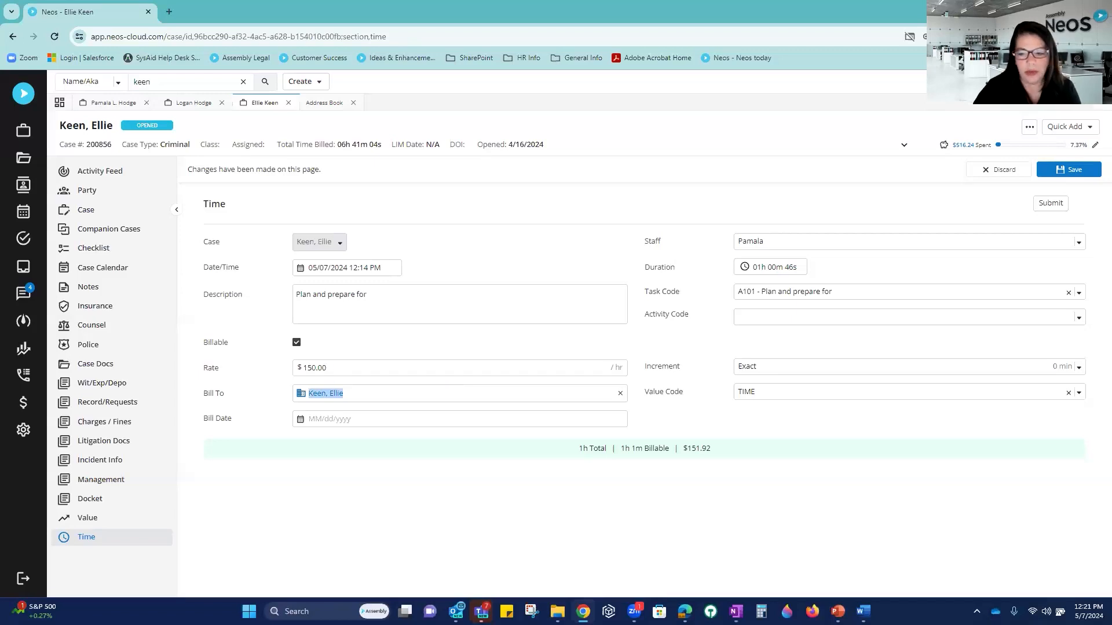
click(1072, 172)
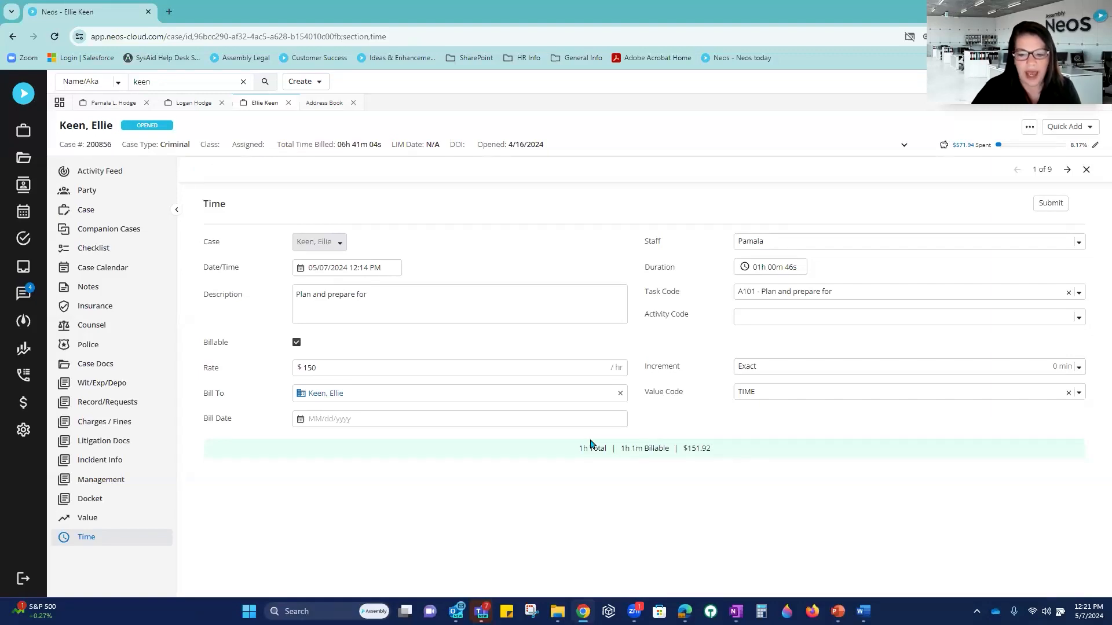
drag(578, 449, 729, 453)
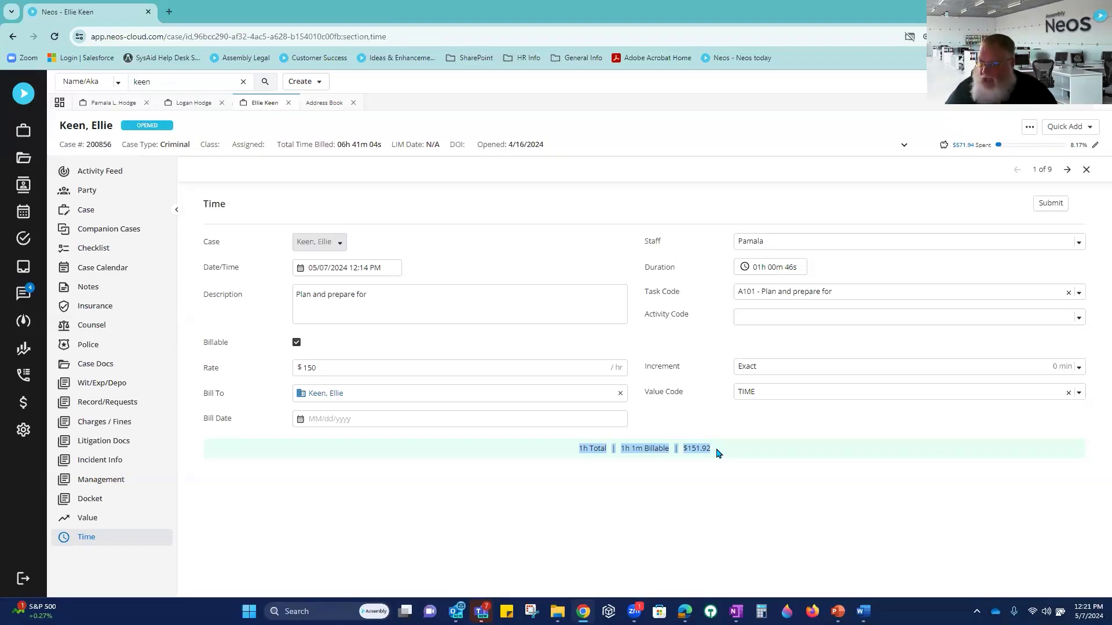
click(729, 478)
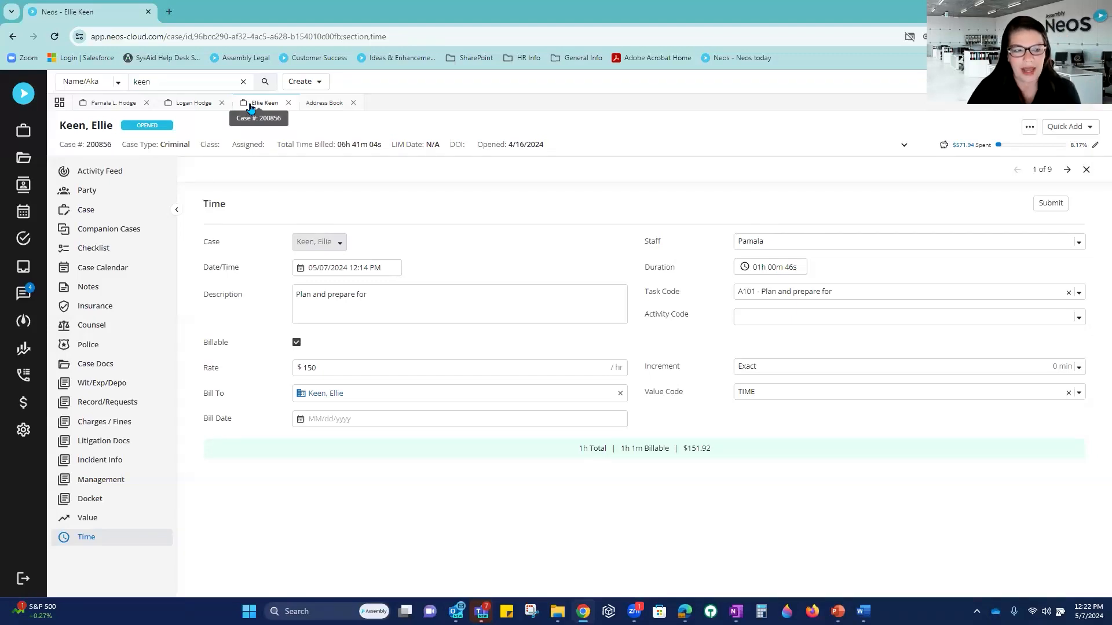
Step: Delete the 'state farm' text from the Address Book provider search to list everyone
click(25, 187)
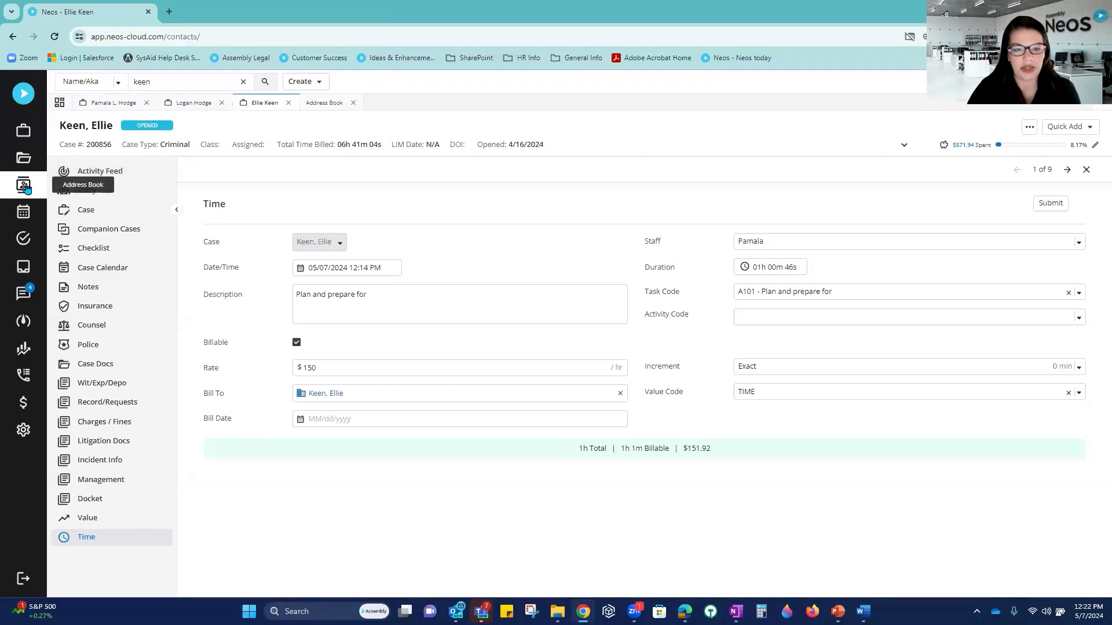
click(214, 151)
drag(214, 152, 152, 152)
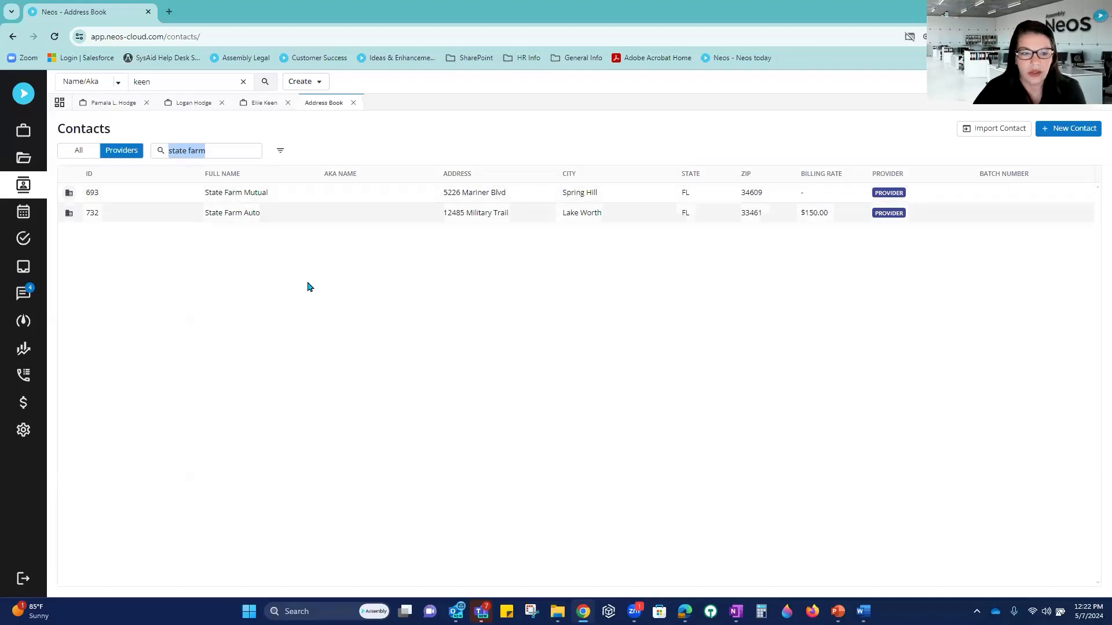
click(233, 153)
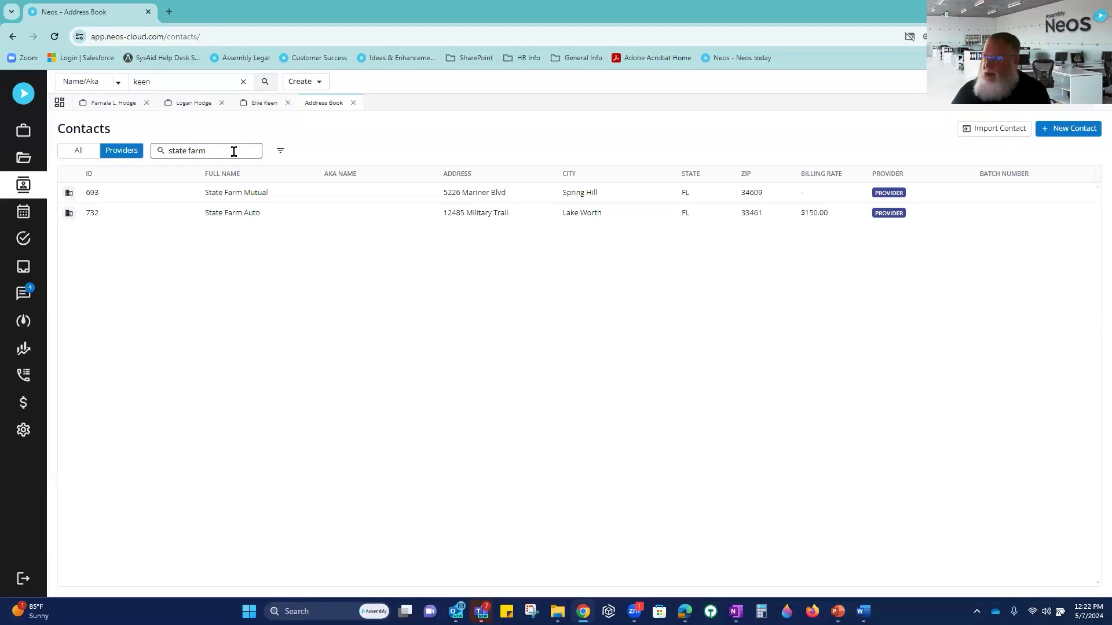
key(ctrl+a)
key(BackSpace)
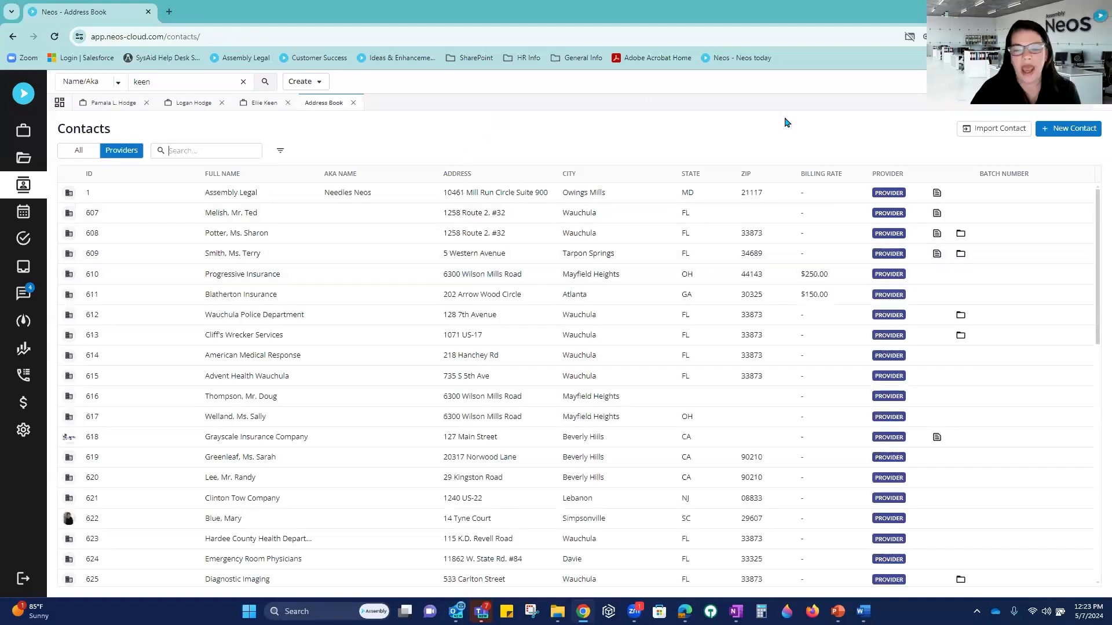
Step: Start a new time entry on the case and enter 050 as its date
click(256, 105)
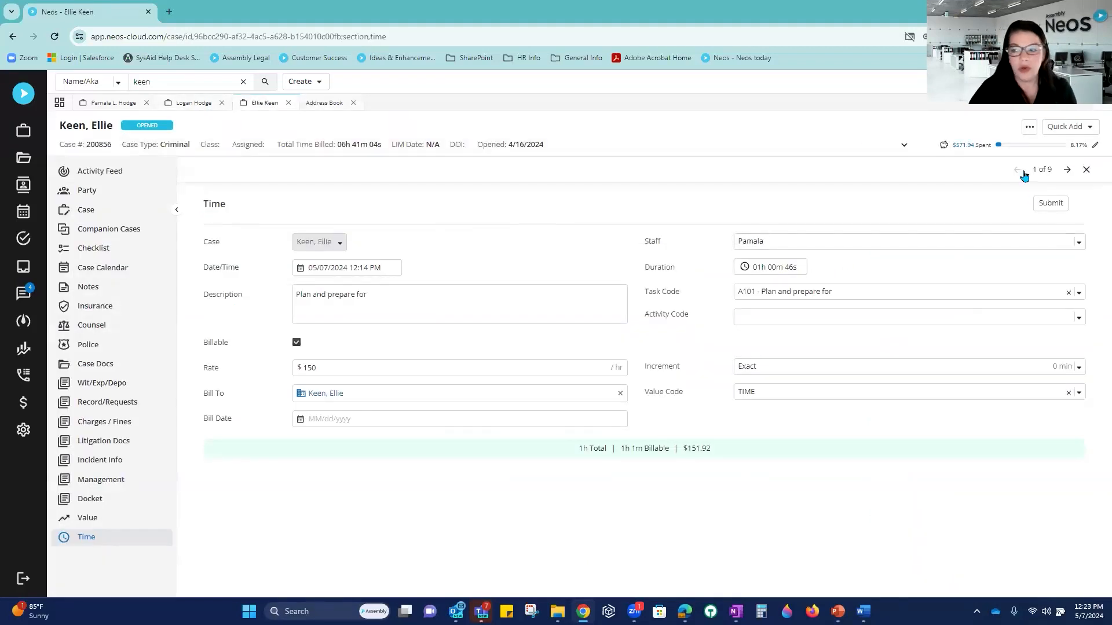
click(1086, 170)
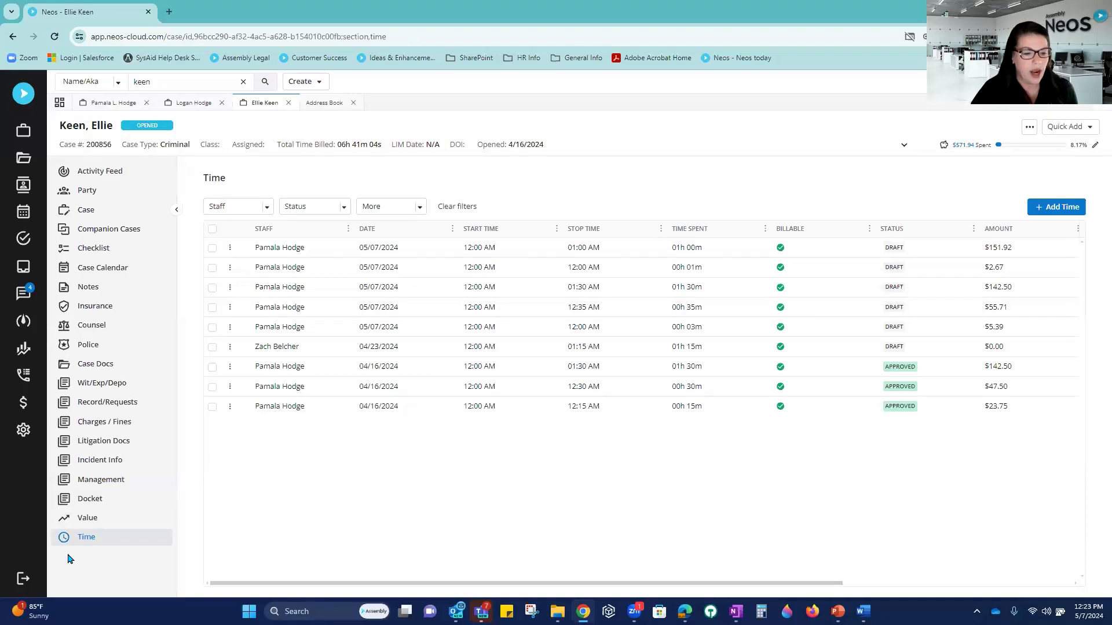
click(1042, 214)
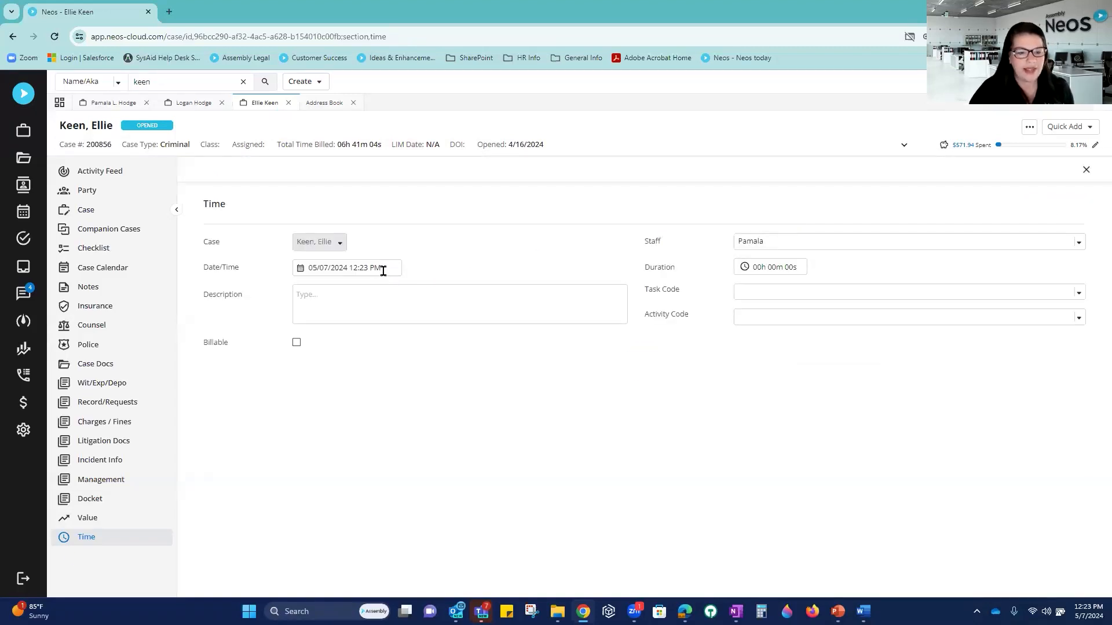
drag(392, 267, 261, 273)
text(050)
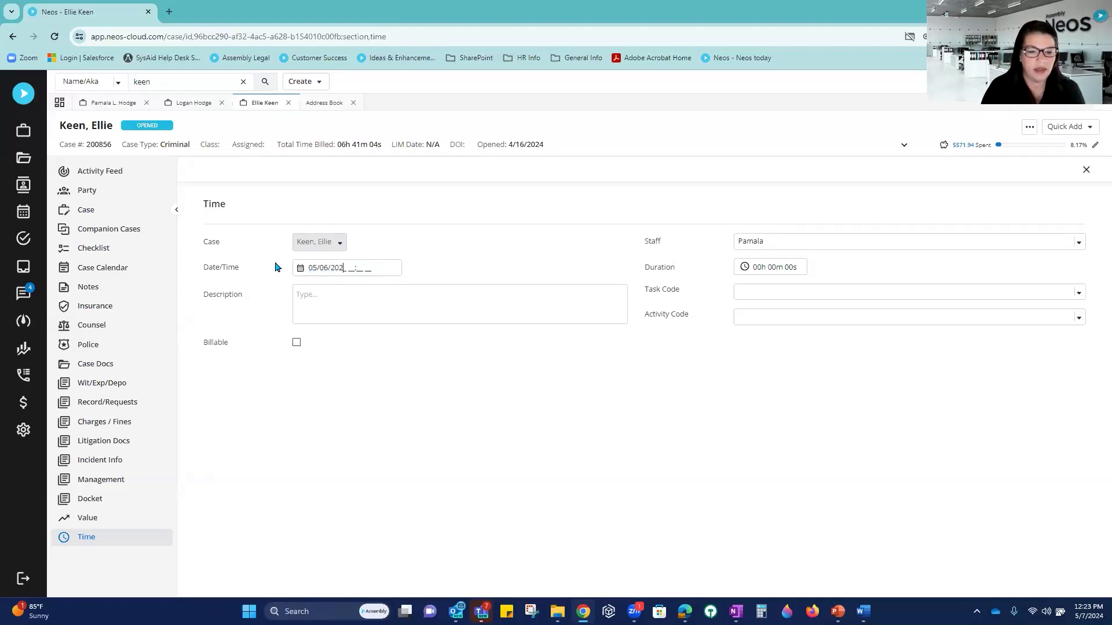
Step: Set task code L110, activity code A101 and a 1-hour duration, then save the entry
click(798, 290)
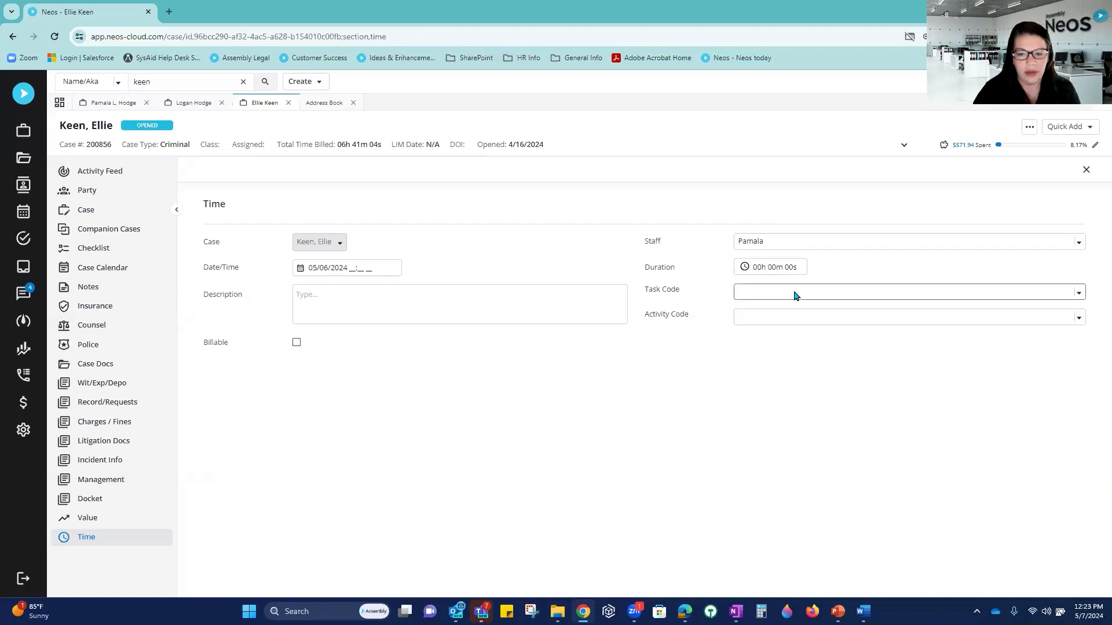
text(L110)
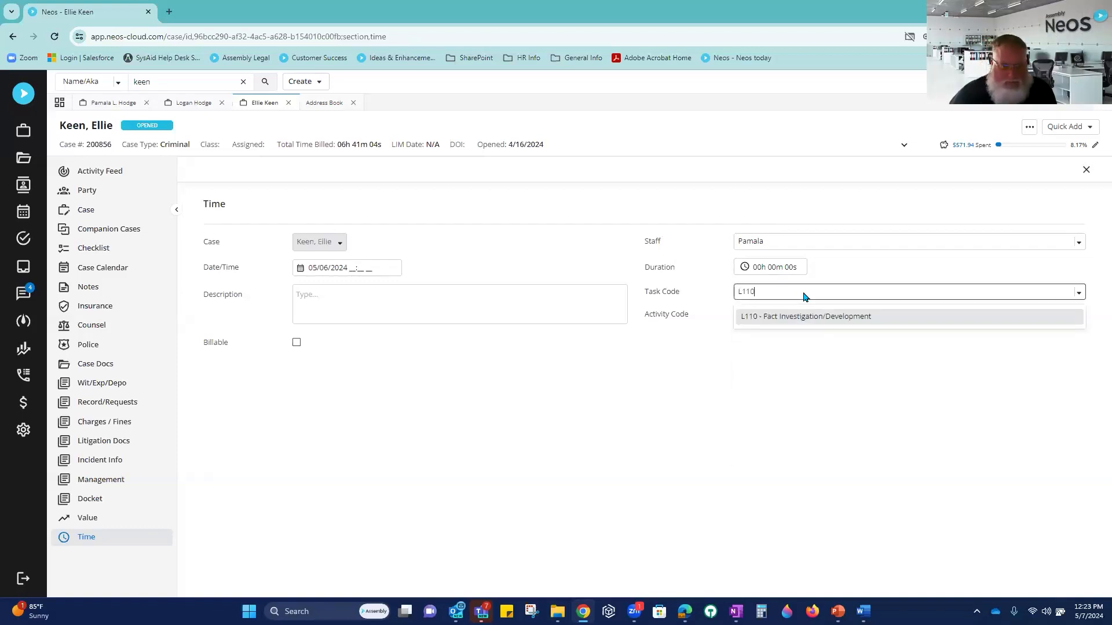
key(Return)
click(787, 320)
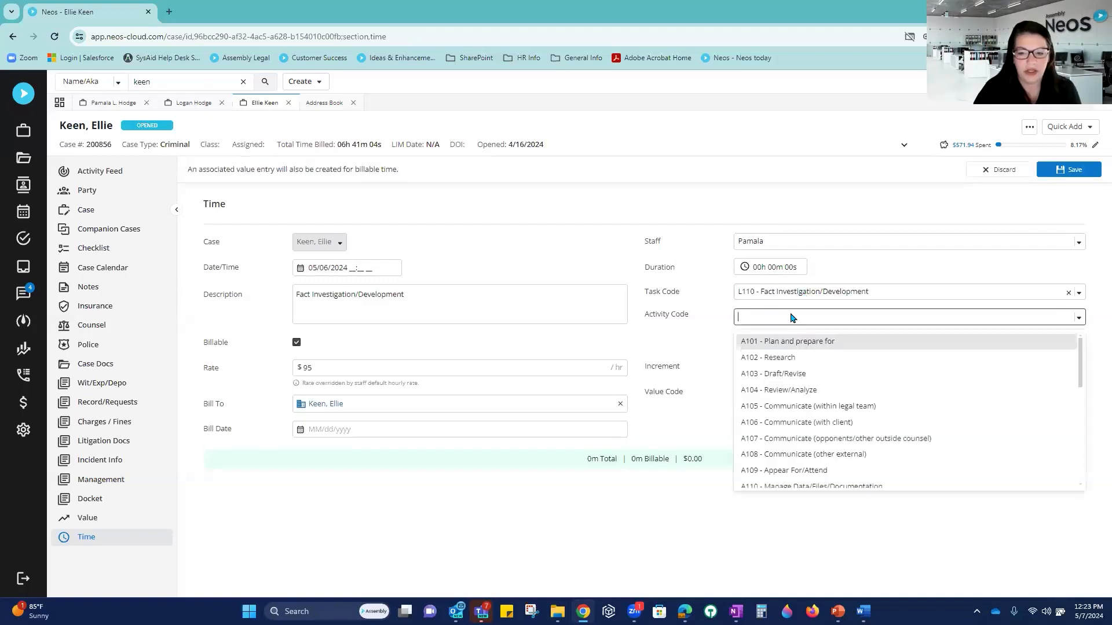
click(793, 343)
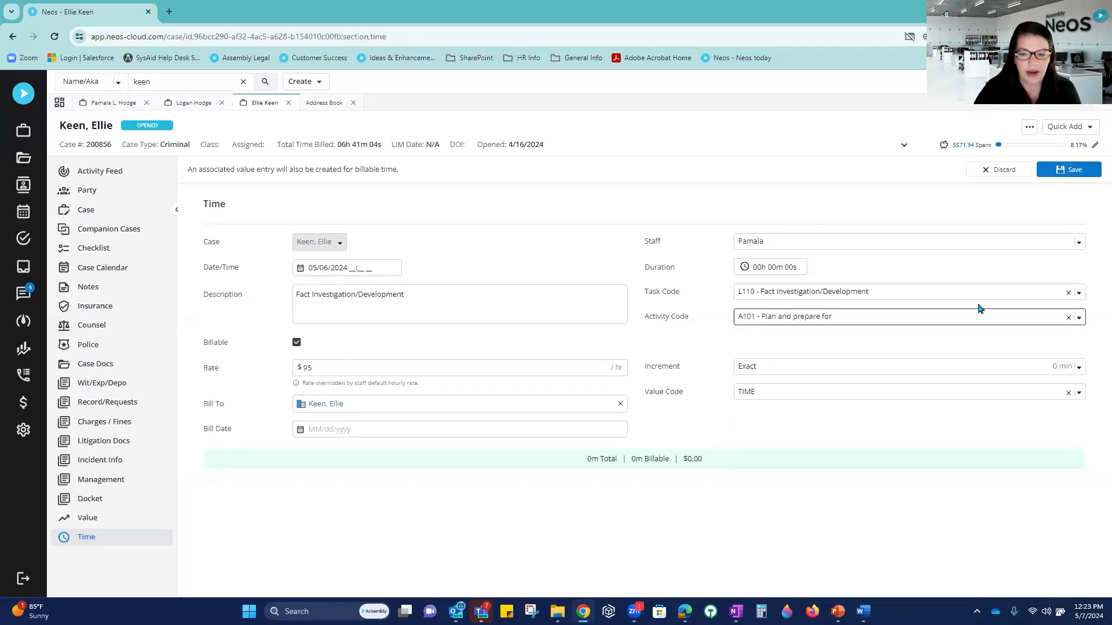
click(753, 273)
text(1)
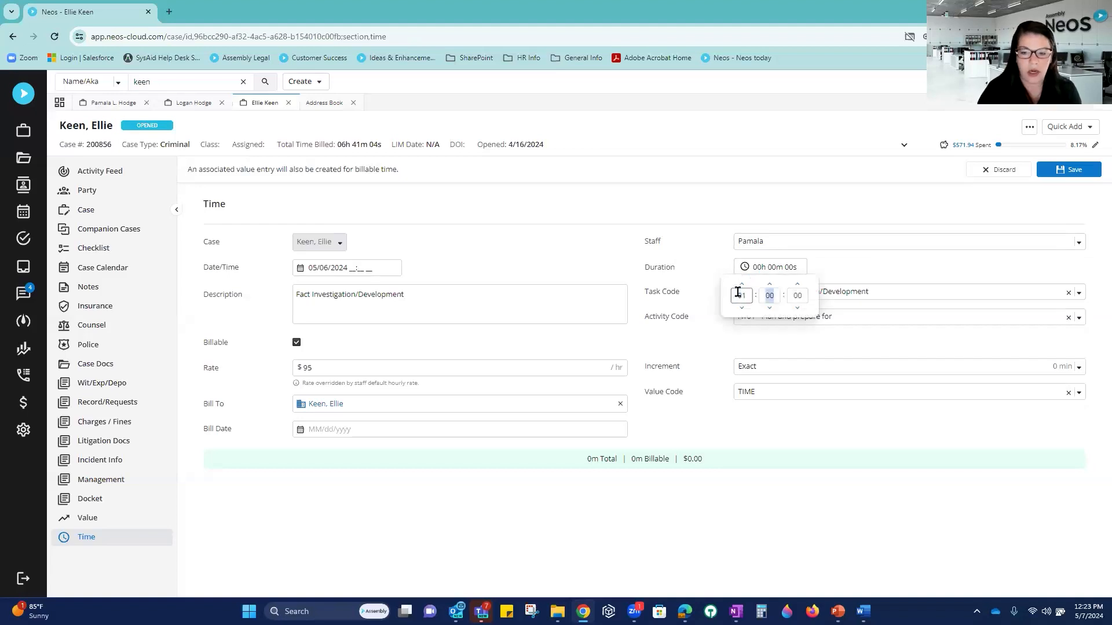
click(1074, 169)
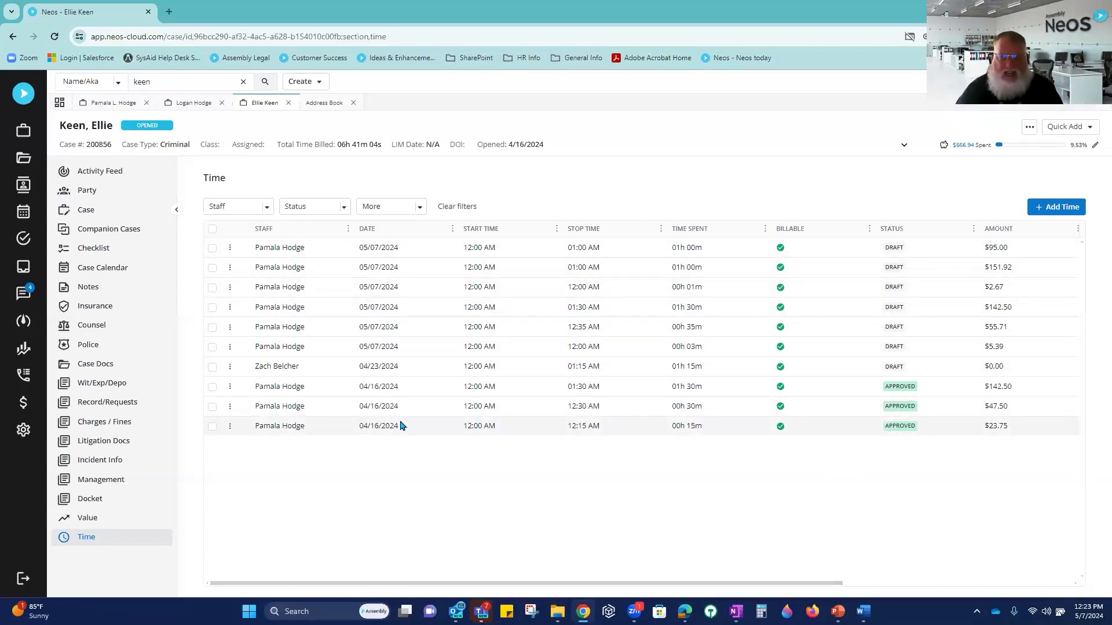
Step: Add Service From and Service To columns to the case's Value table
click(103, 524)
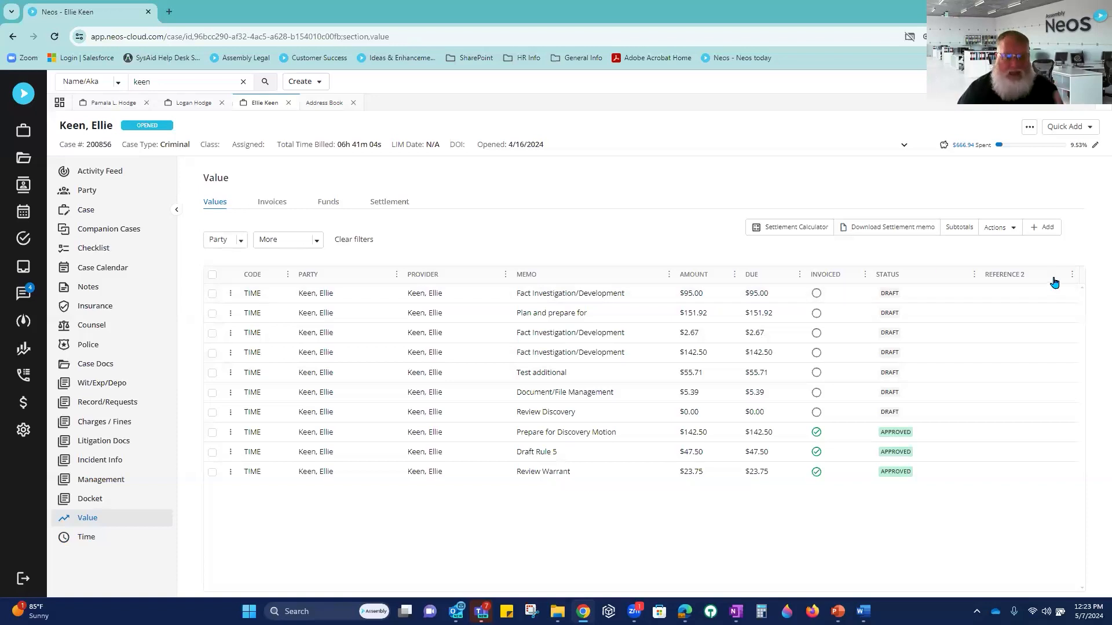
click(1072, 277)
mouse_move(1055, 359)
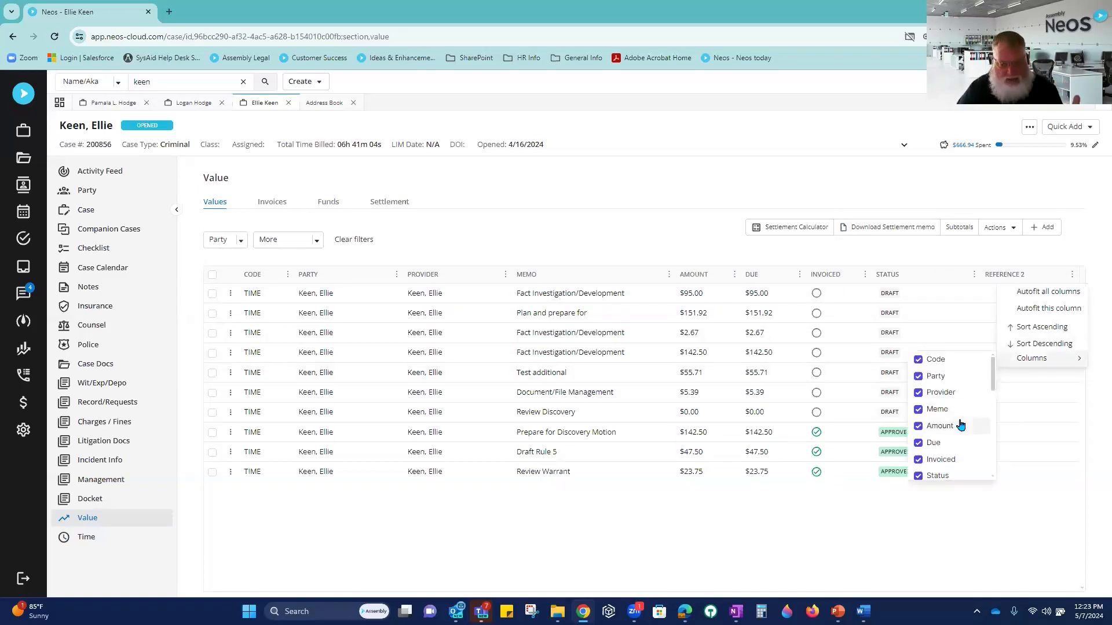
scroll(962, 426, down, 5)
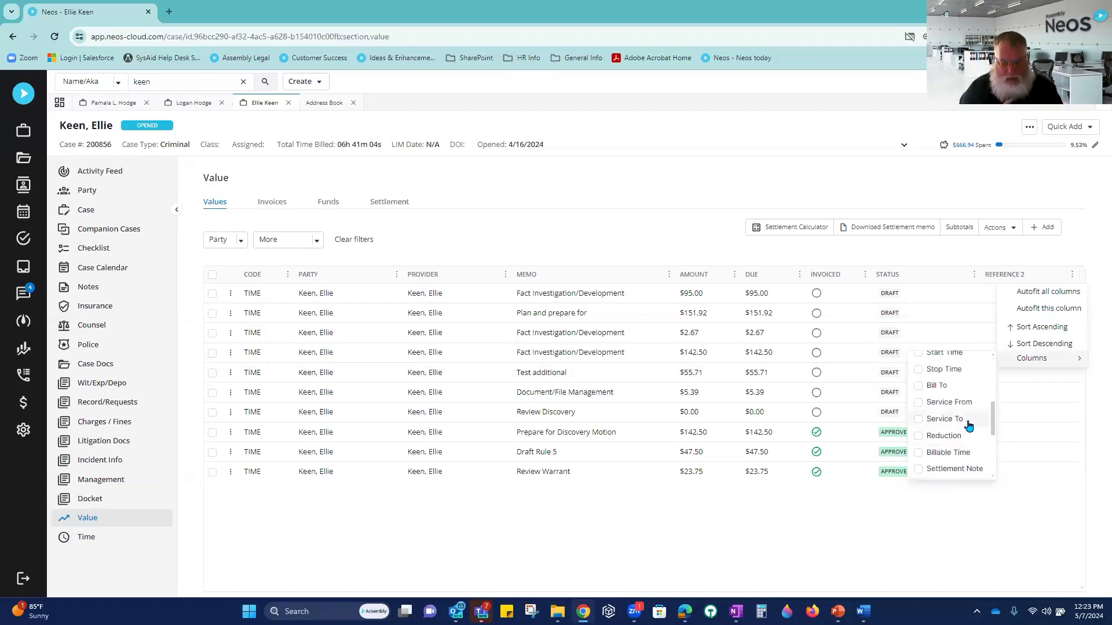
click(932, 404)
click(926, 422)
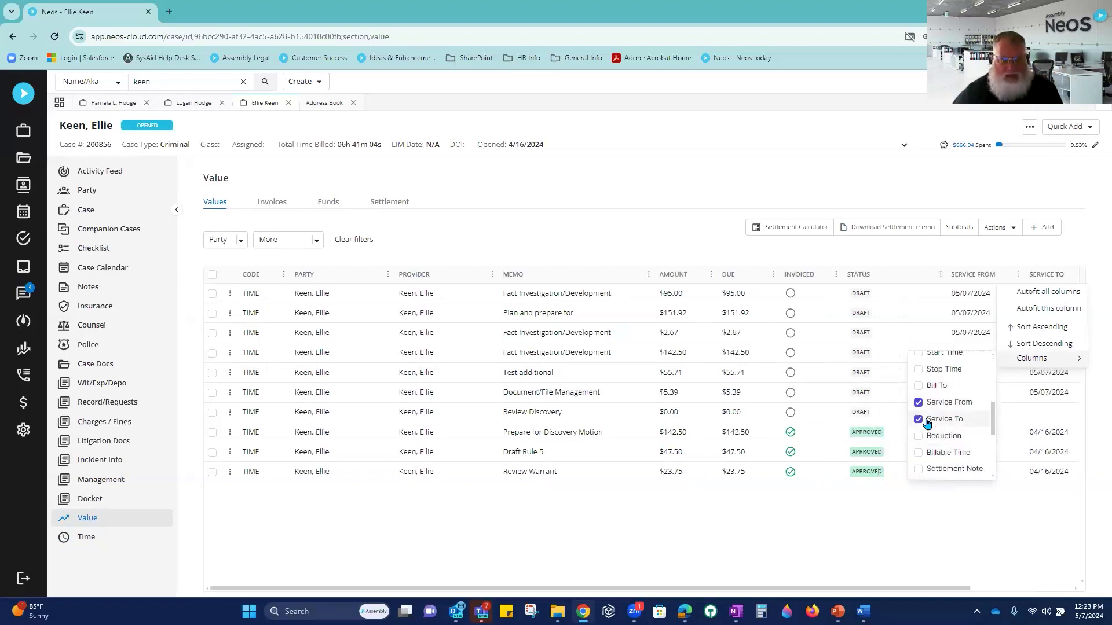
click(1093, 250)
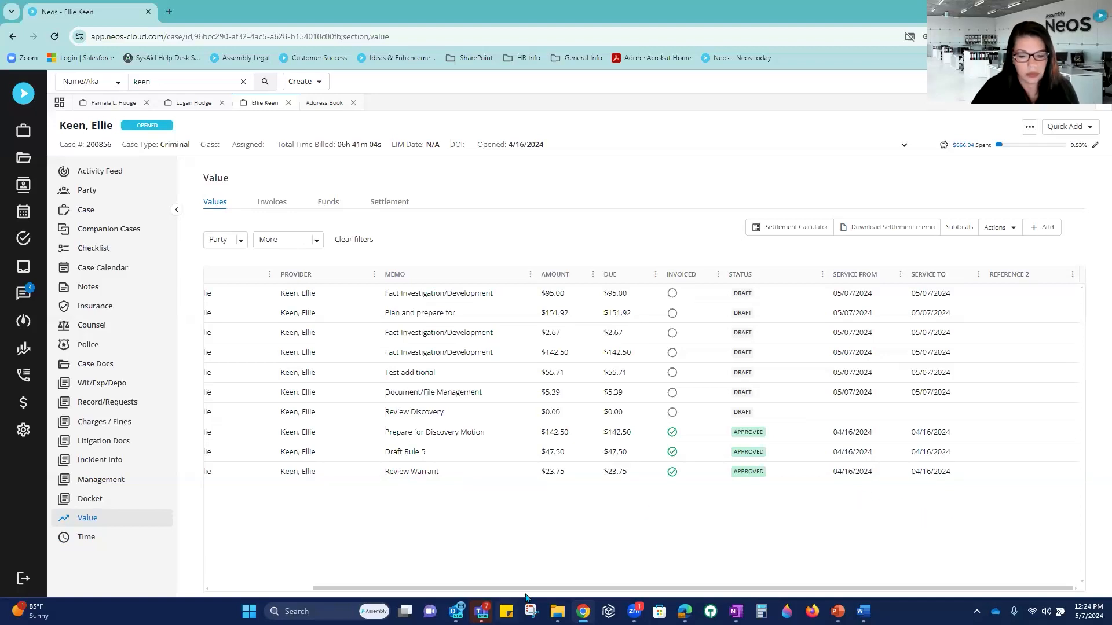
drag(523, 590, 355, 586)
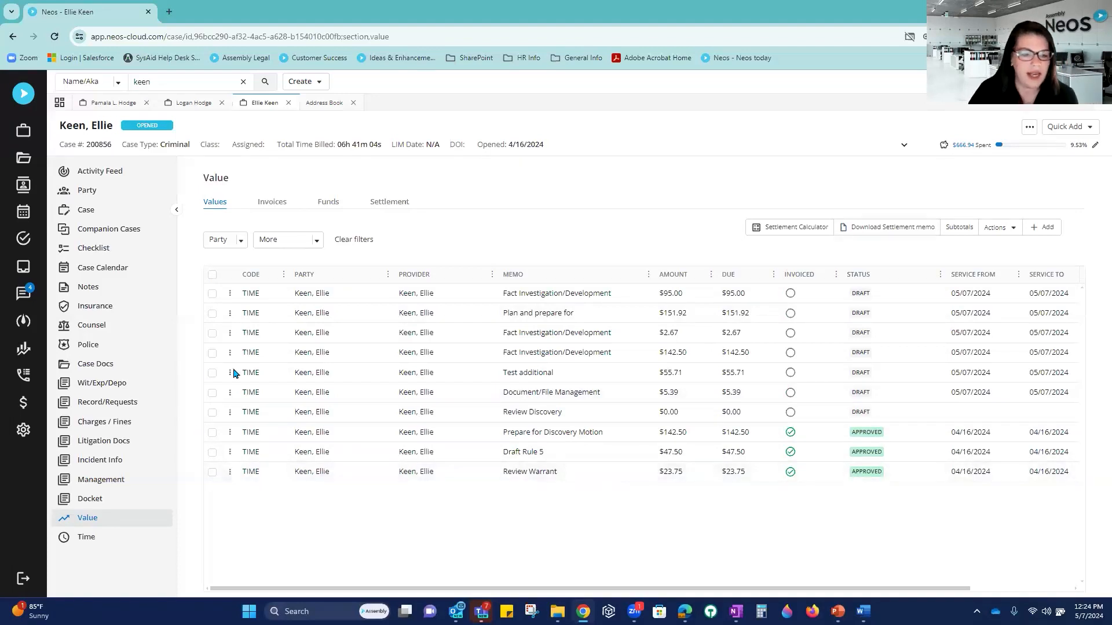
Step: Select the $2.67 and $142.50 Fact Investigation entries and submit them, confirming the dialog
click(212, 293)
click(212, 315)
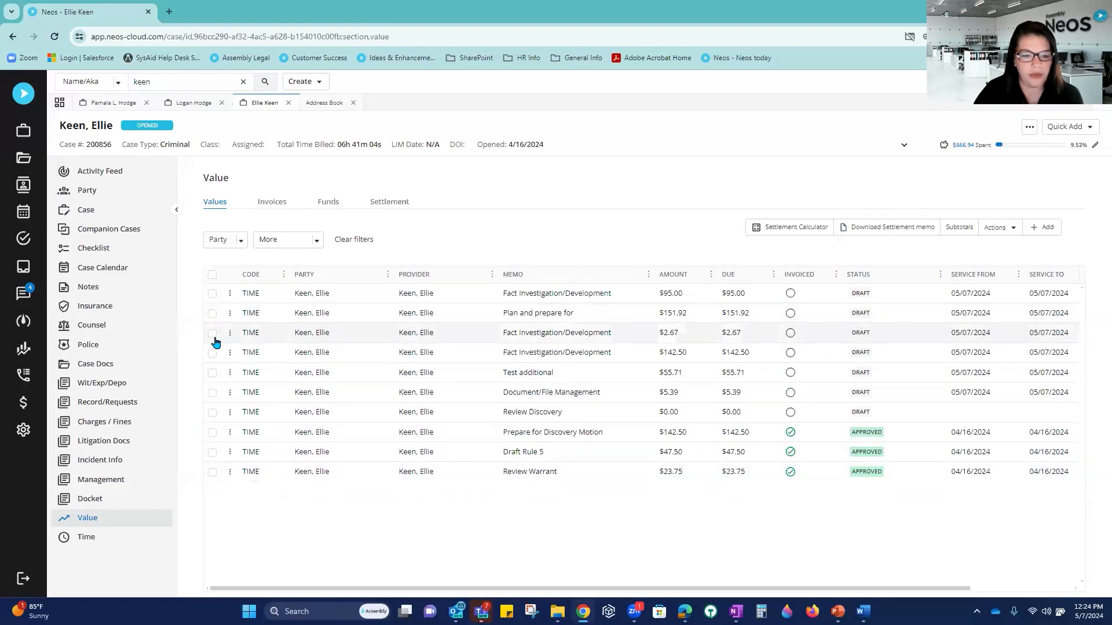
click(212, 354)
click(211, 375)
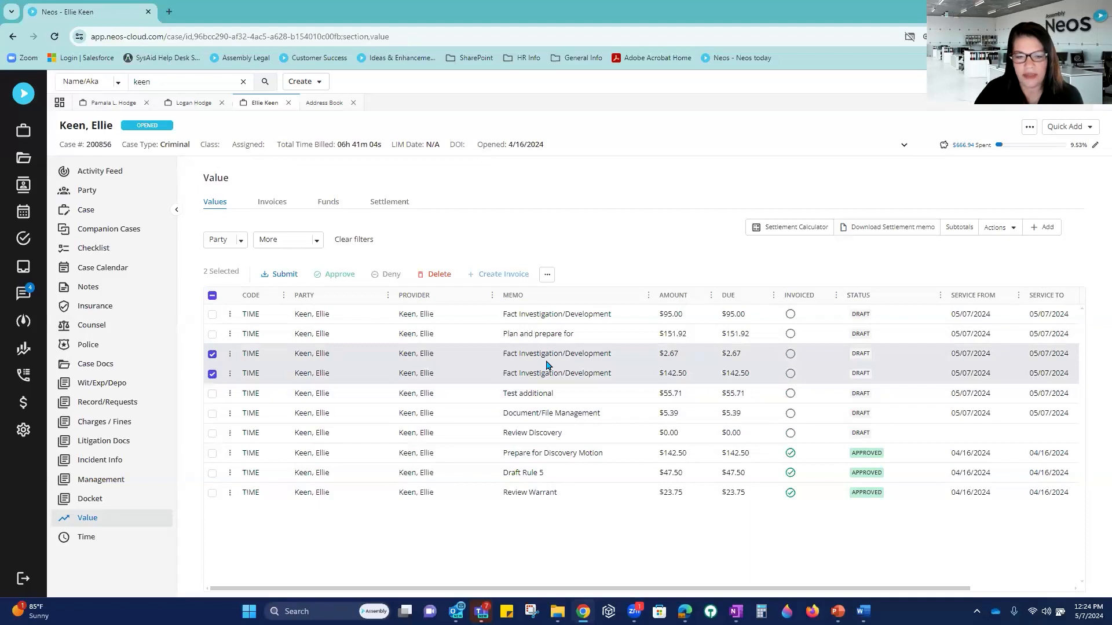
click(285, 275)
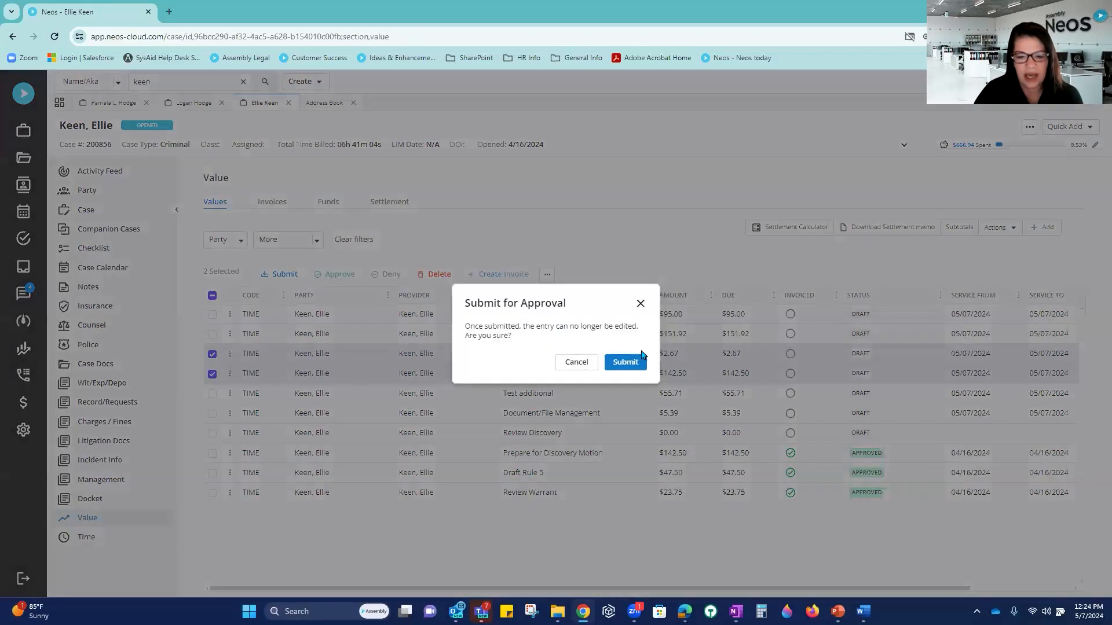
click(625, 362)
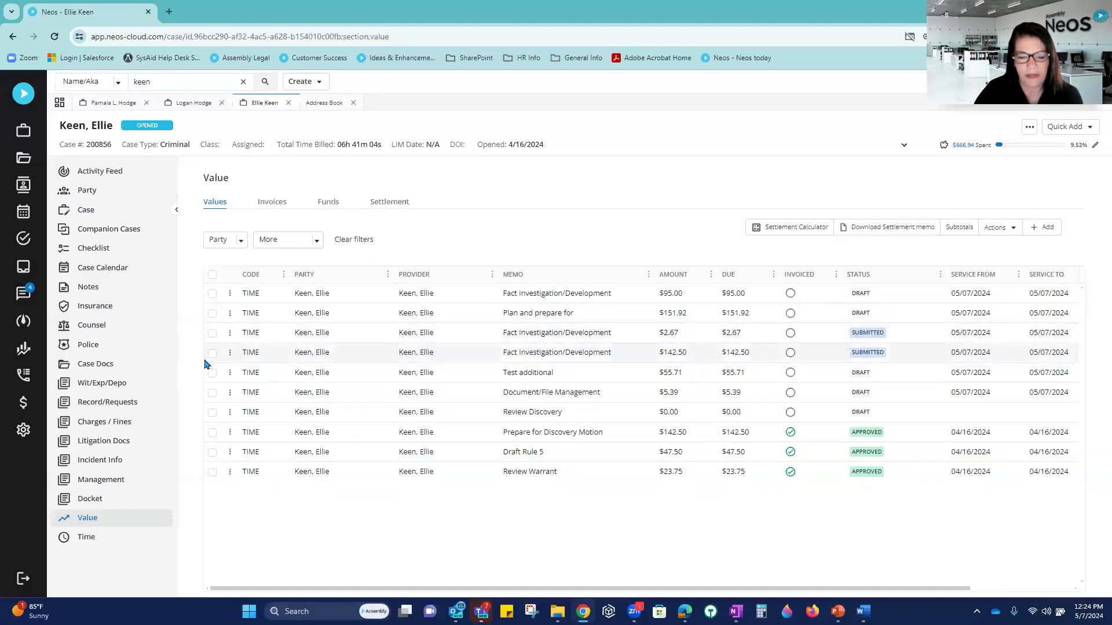
click(21, 434)
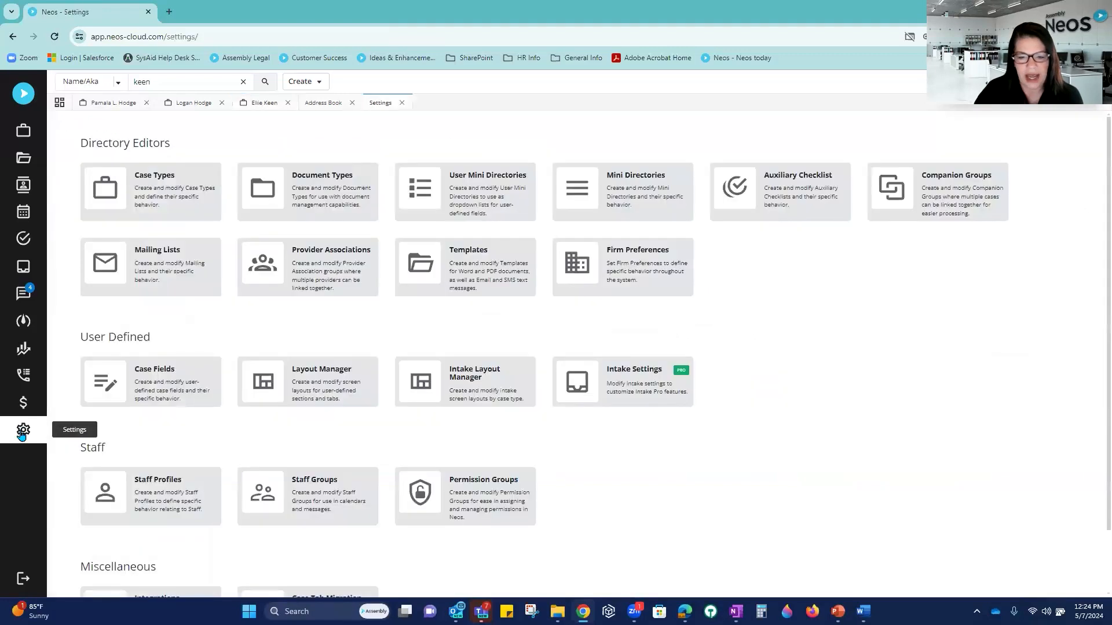
click(615, 258)
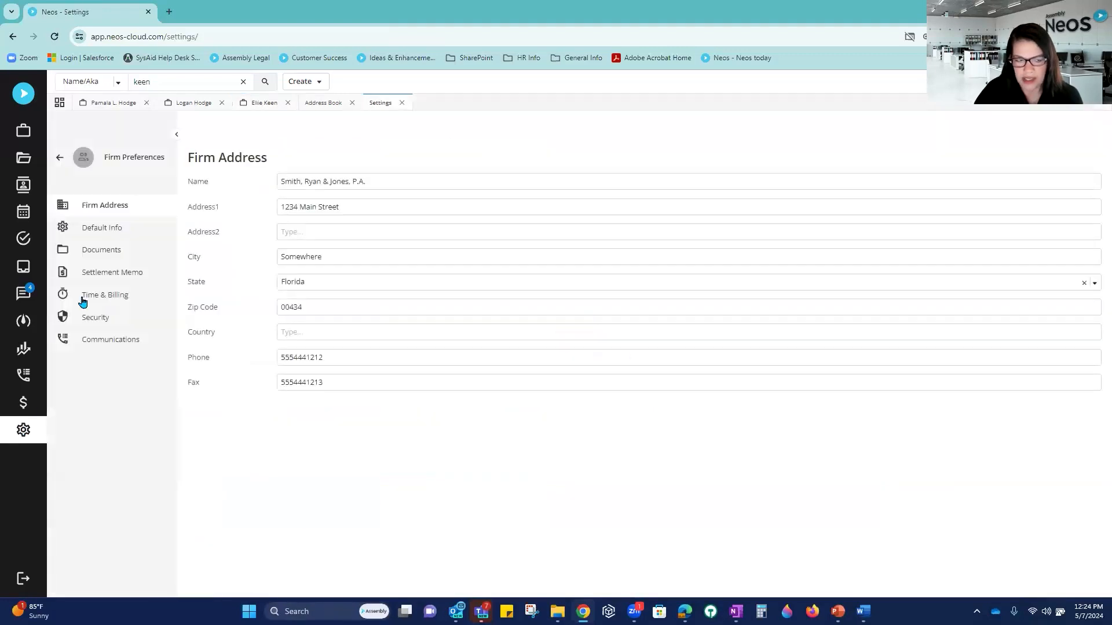
click(104, 295)
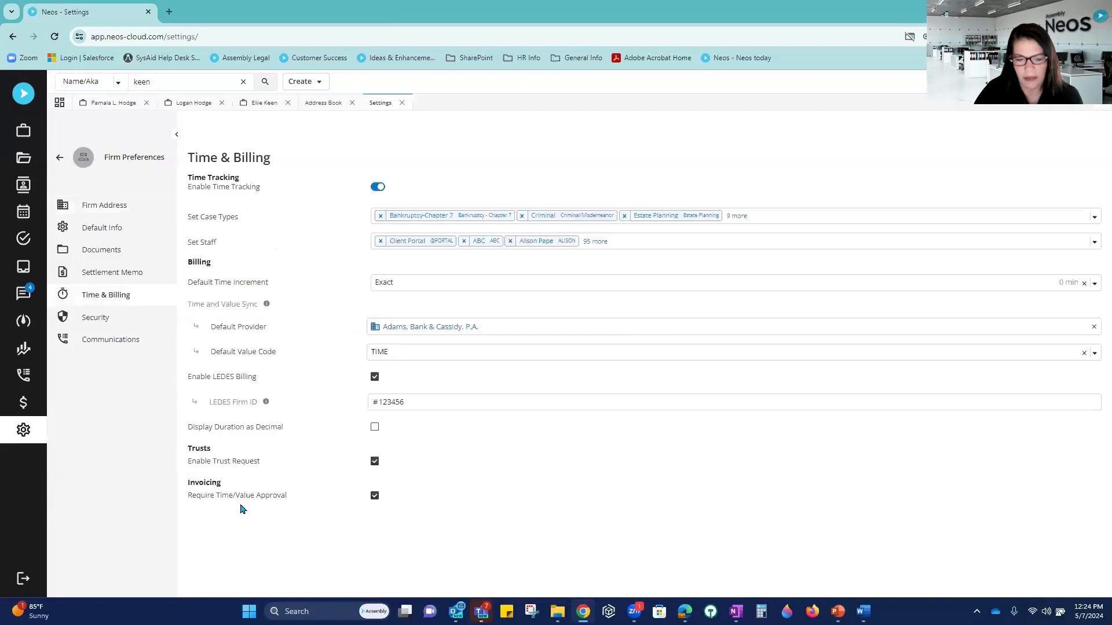
drag(187, 491, 302, 505)
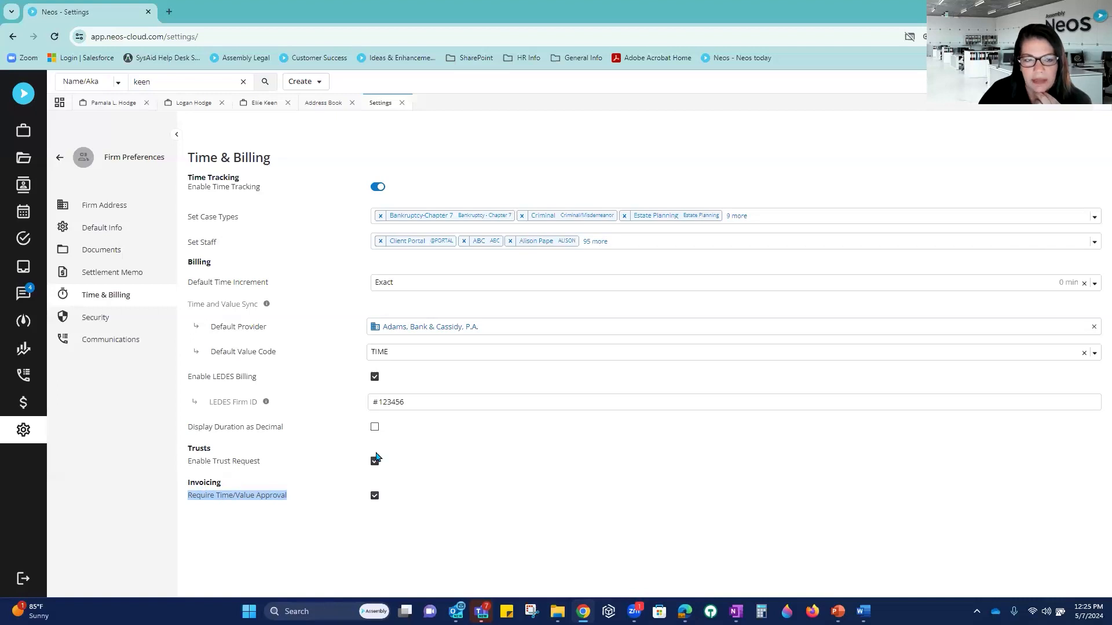
click(267, 106)
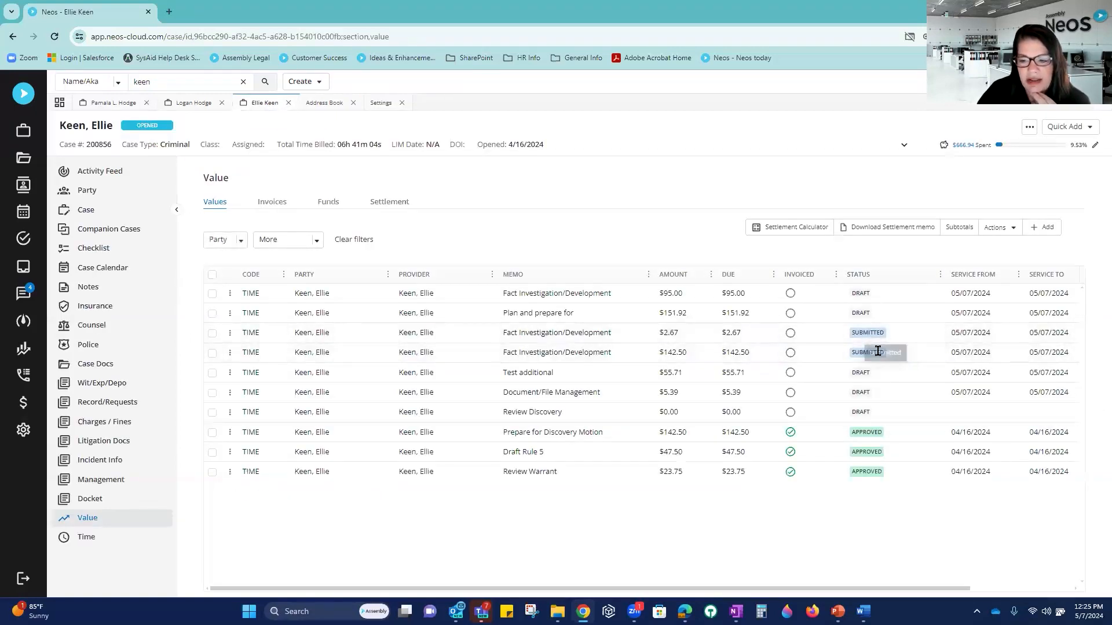
Step: Approve the submitted $2.67 and $142.50 entries, then show the case's Invoices list
click(212, 333)
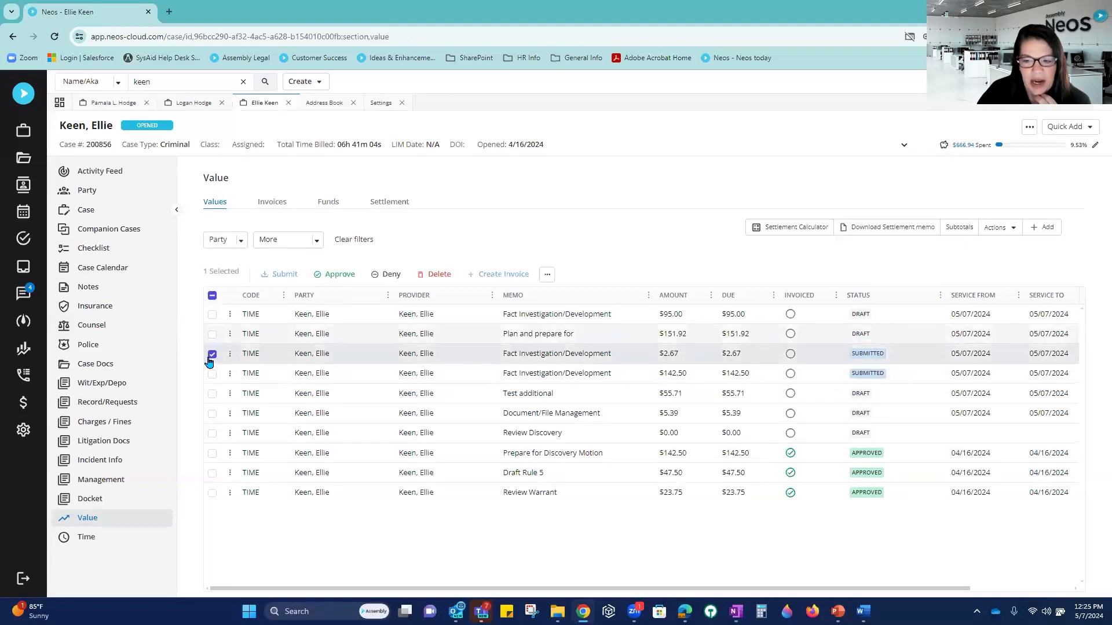
click(212, 374)
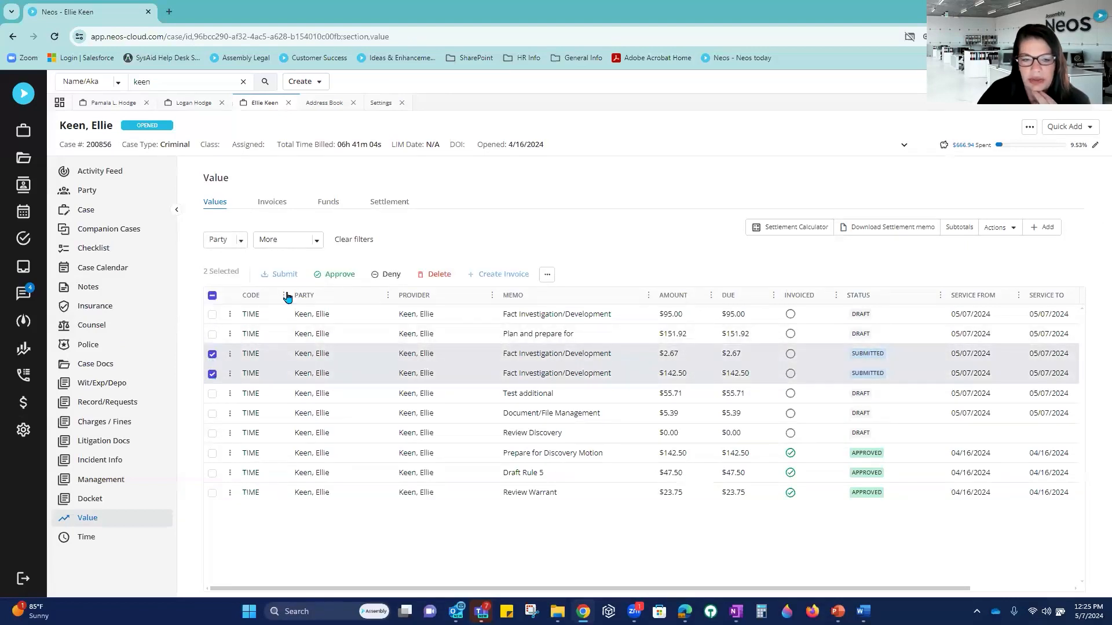
click(334, 274)
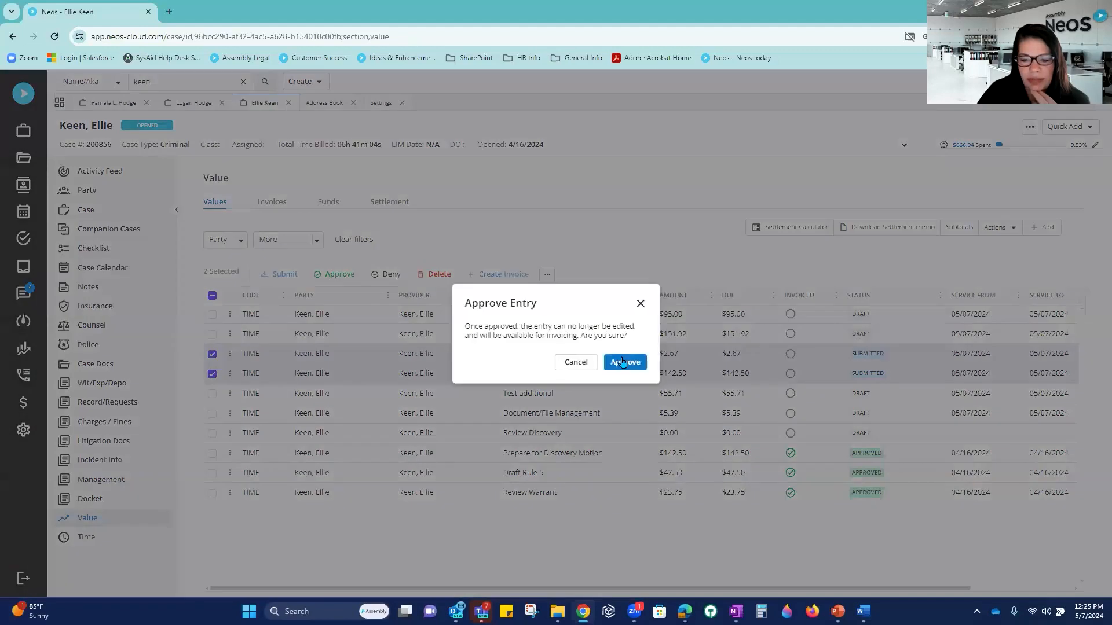
click(633, 365)
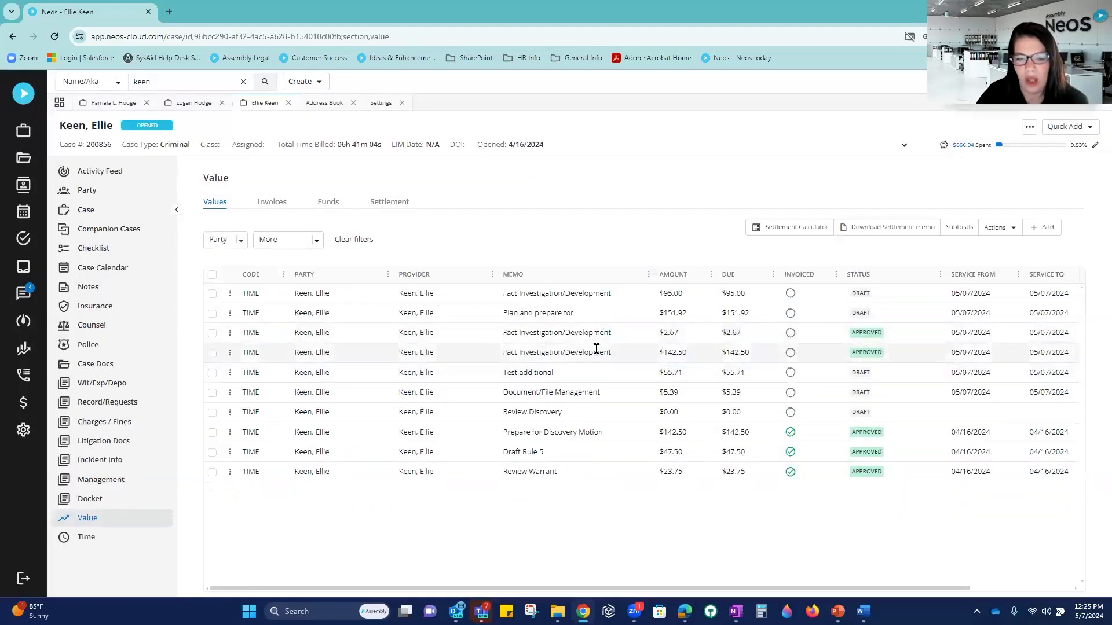
click(275, 207)
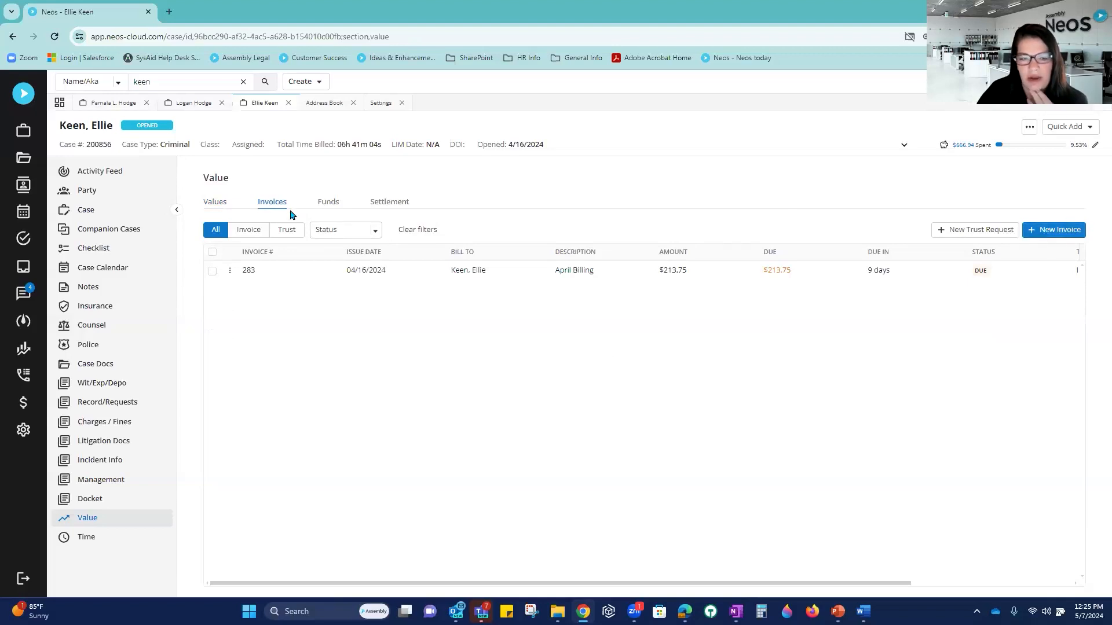
Step: Create a new invoice including fees and costs, billed to the client, and save it
click(1049, 237)
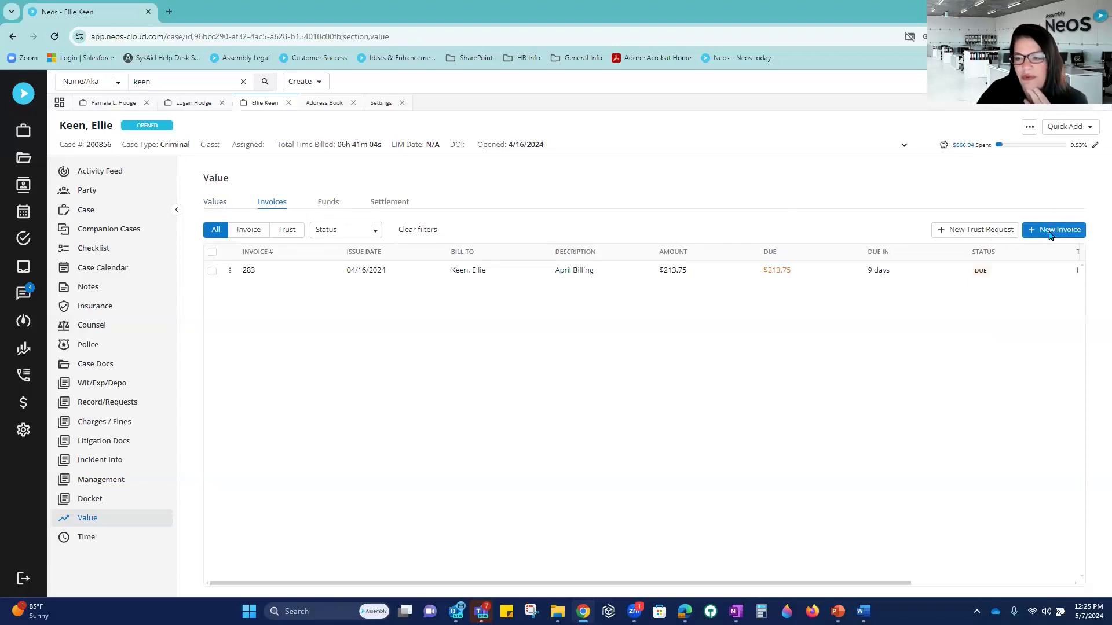
click(505, 316)
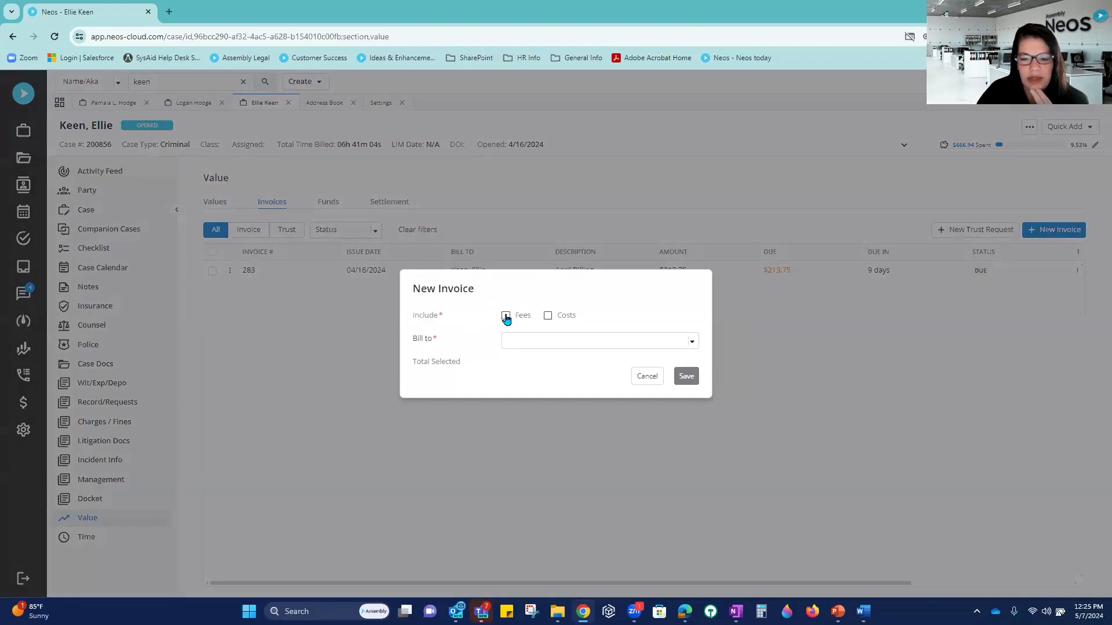
click(547, 316)
click(544, 341)
click(540, 382)
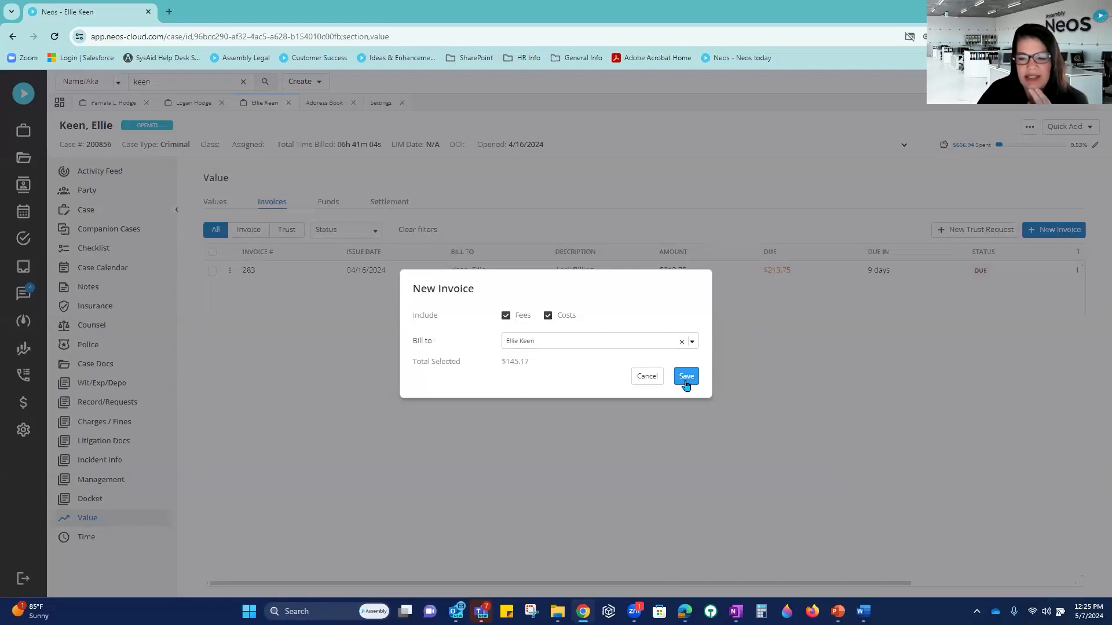
click(686, 377)
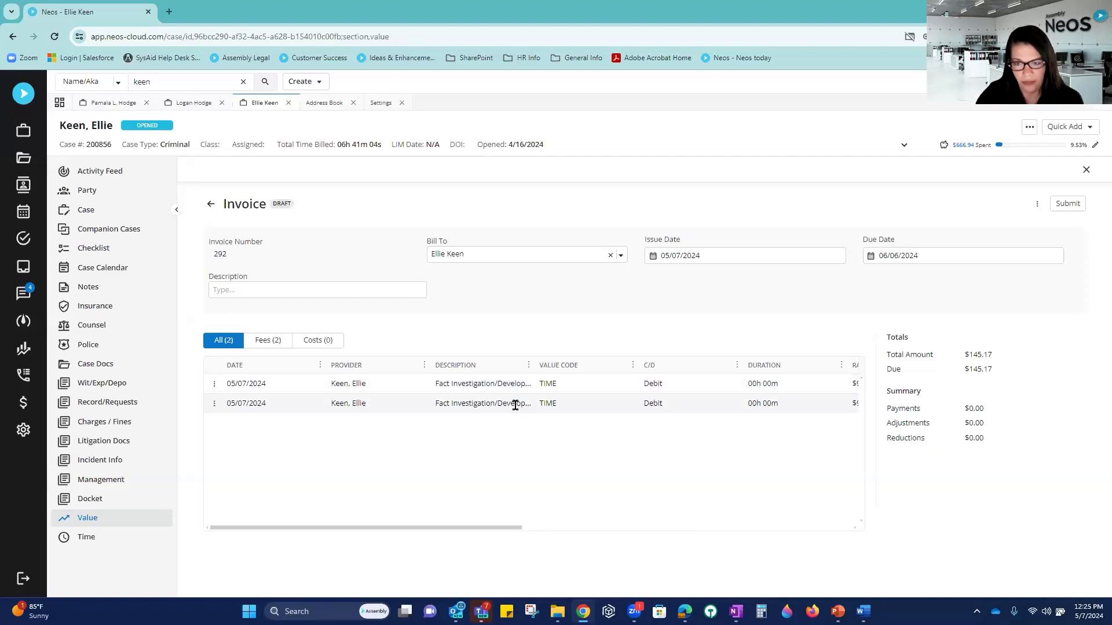
Step: Submit invoice 292 for approval, then approve it so it shows Due at $145.17
click(1069, 204)
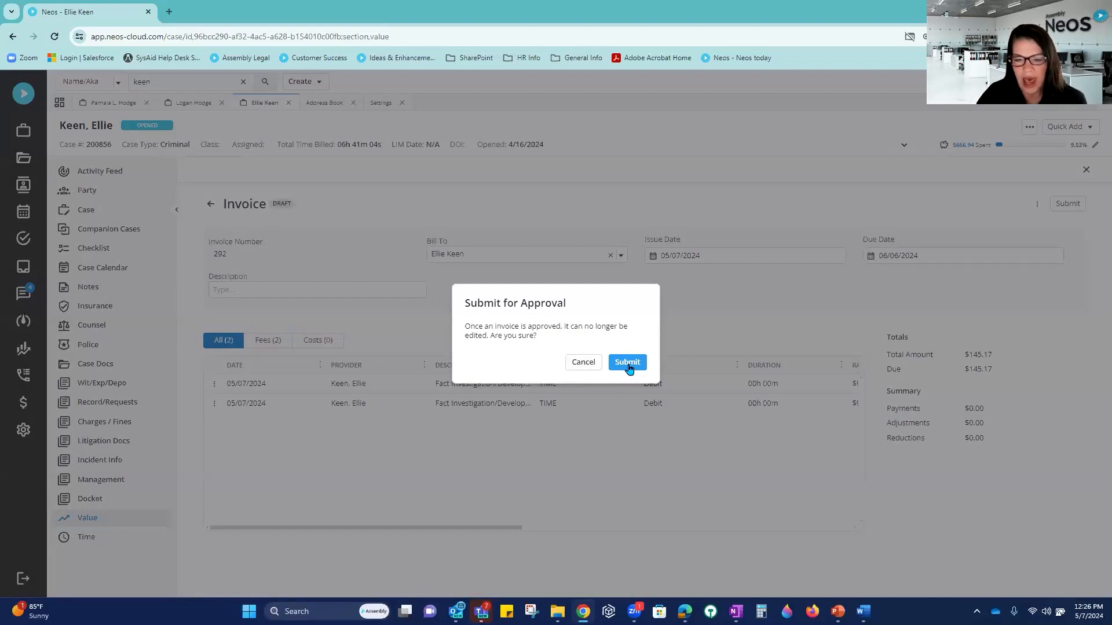
click(627, 363)
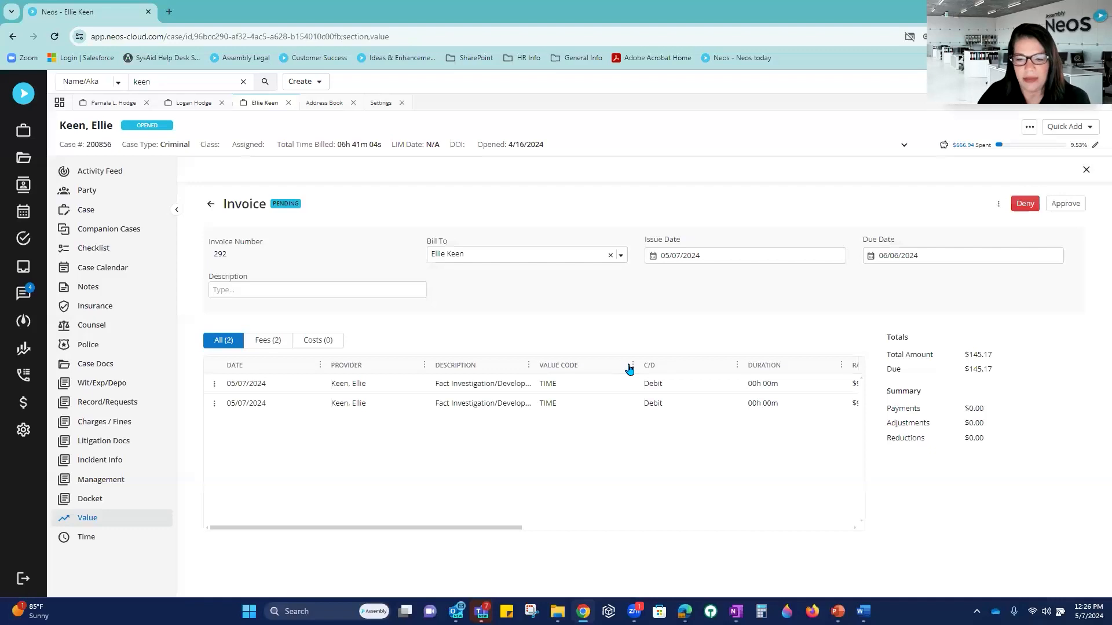
click(1071, 206)
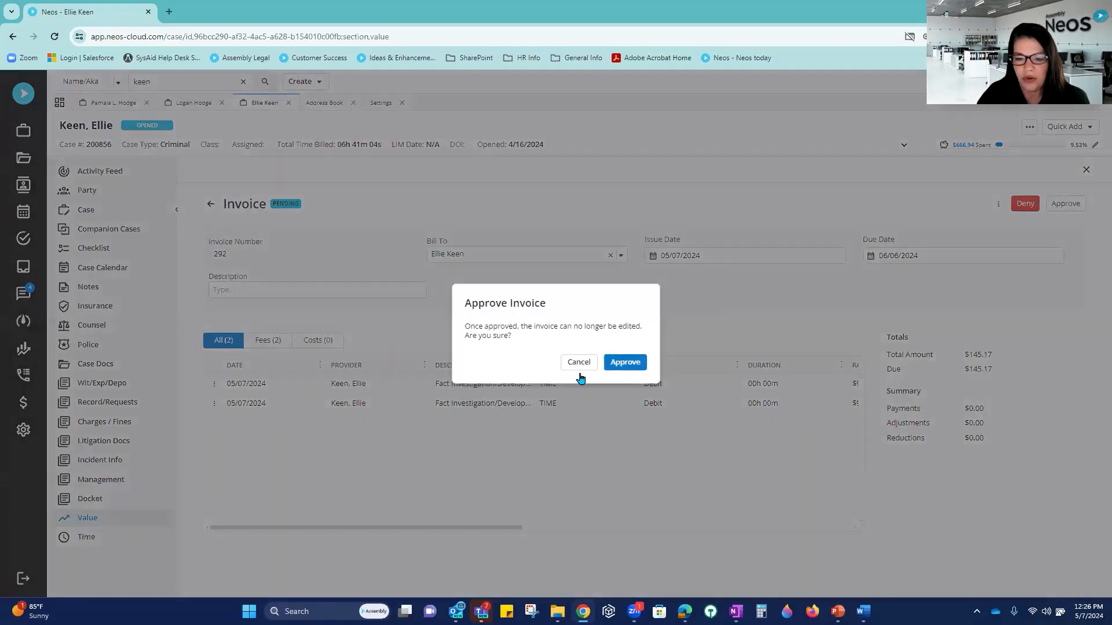
click(625, 363)
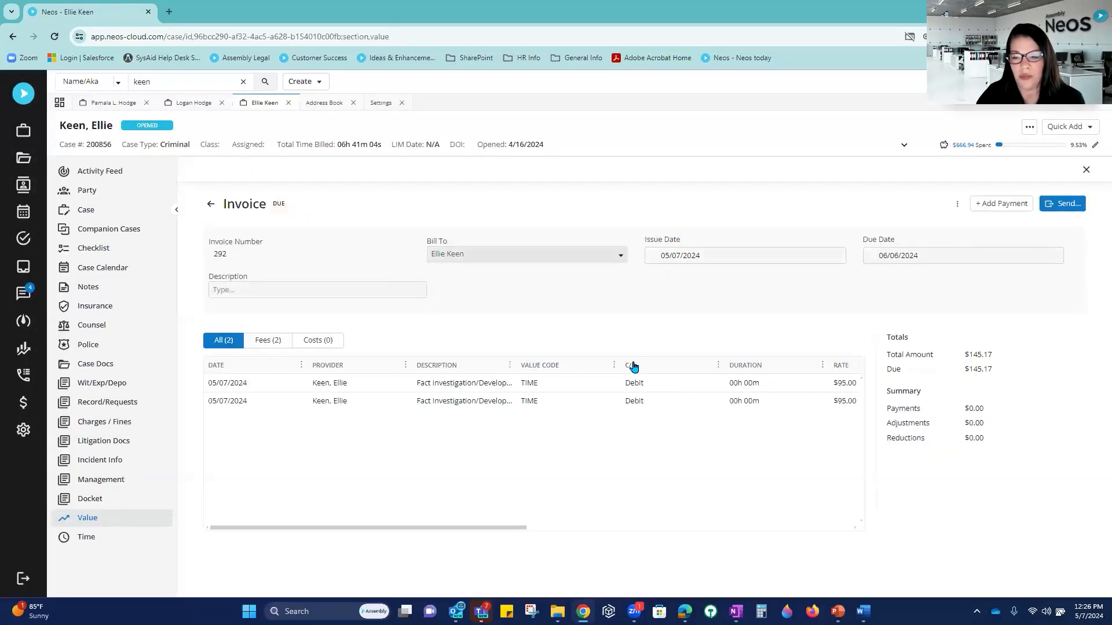
Step: Download invoice 292 in PDF format with the Staff Hours Summary option ticked
click(957, 205)
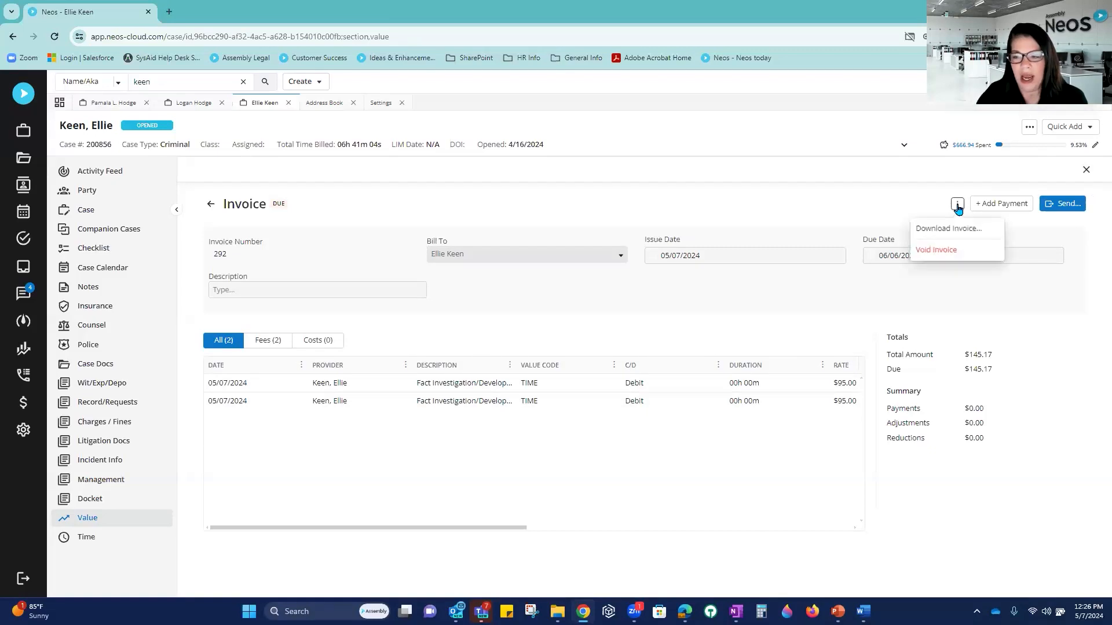
click(980, 229)
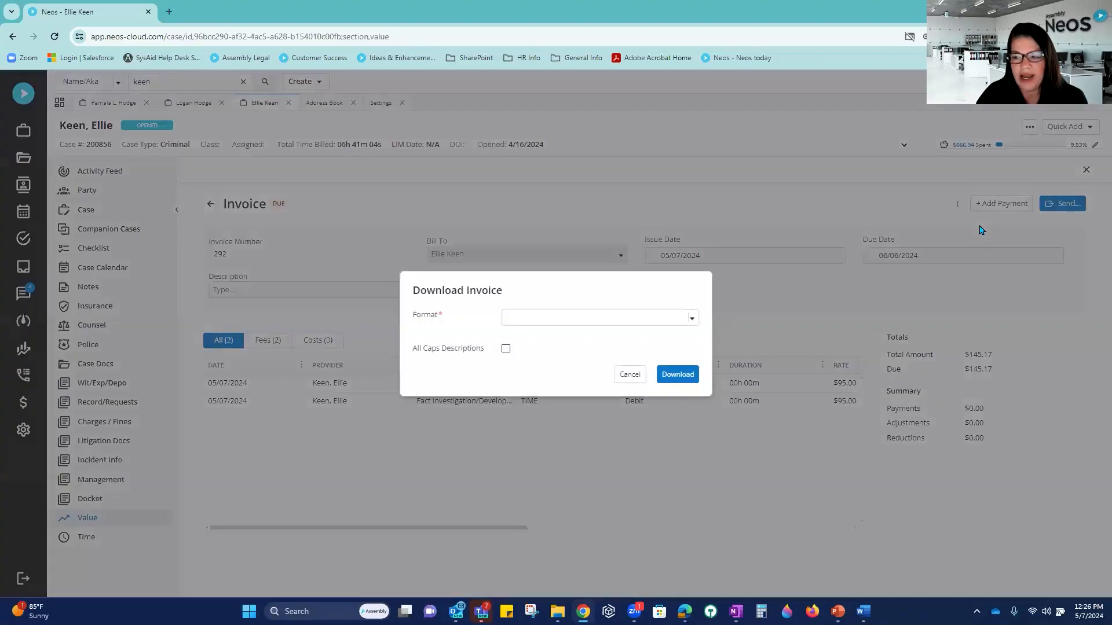
click(562, 319)
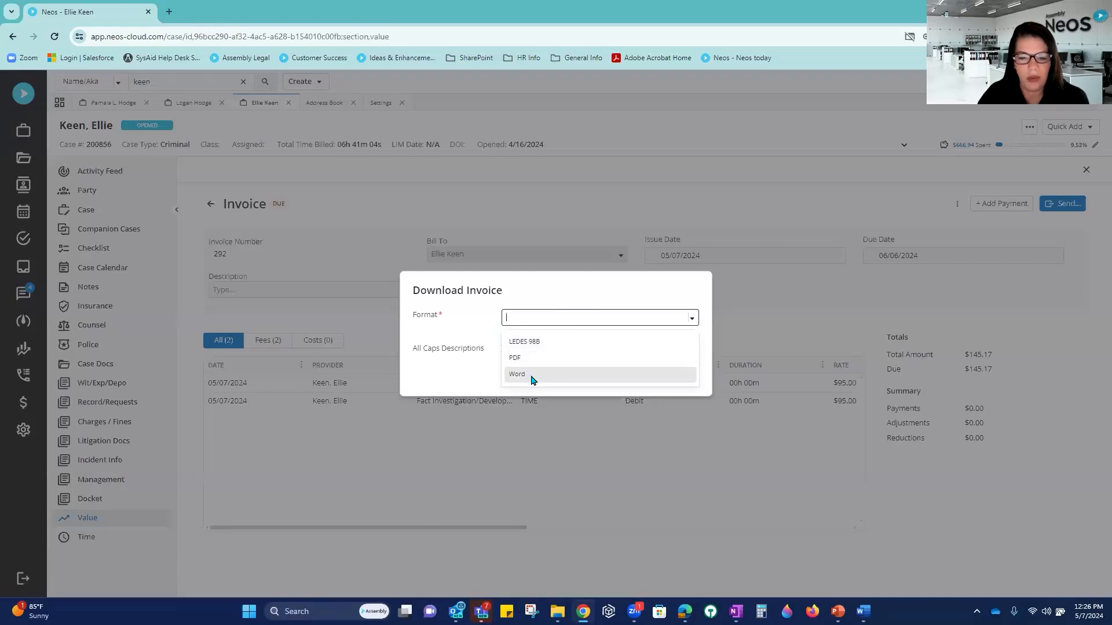
click(524, 360)
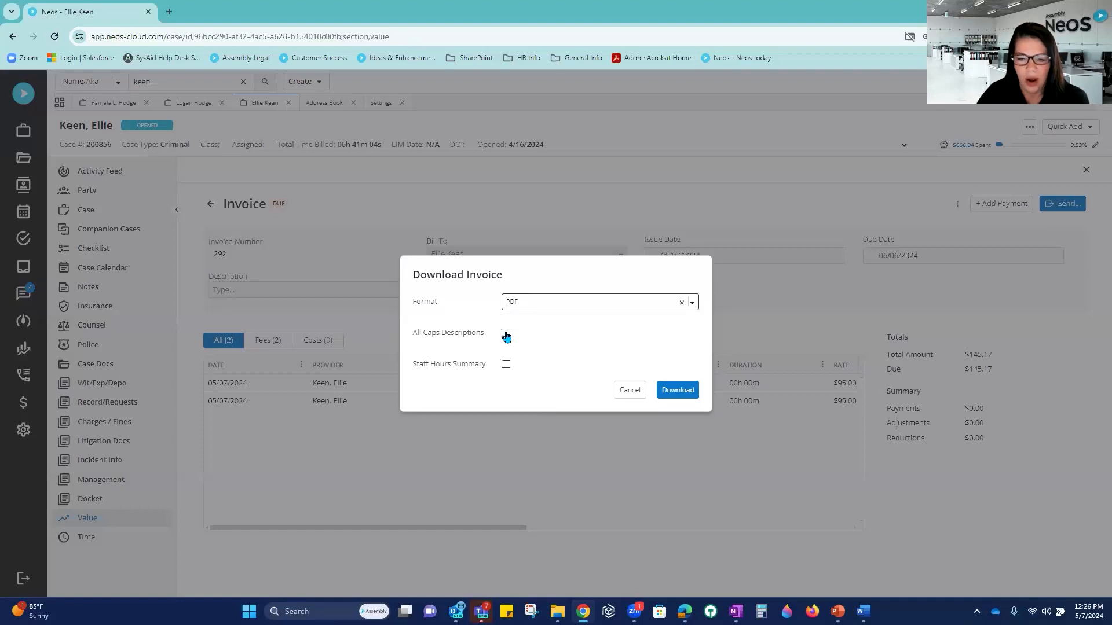
click(507, 367)
click(505, 333)
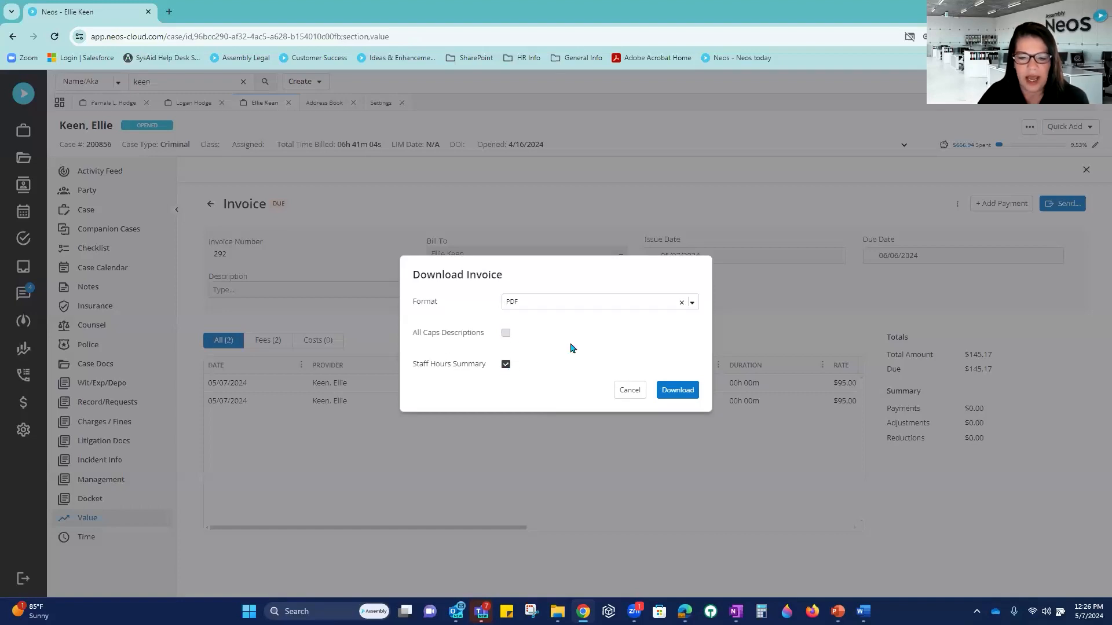
click(679, 391)
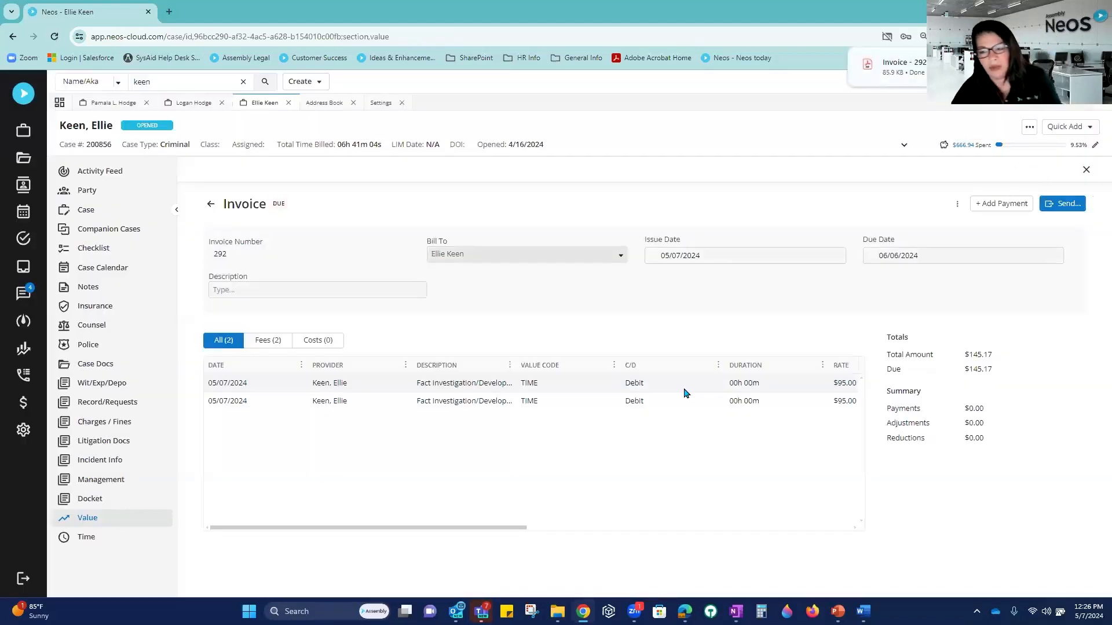
Step: Open Invoice - 292.pdf and highlight its Amount Due: $145.17 line
click(904, 77)
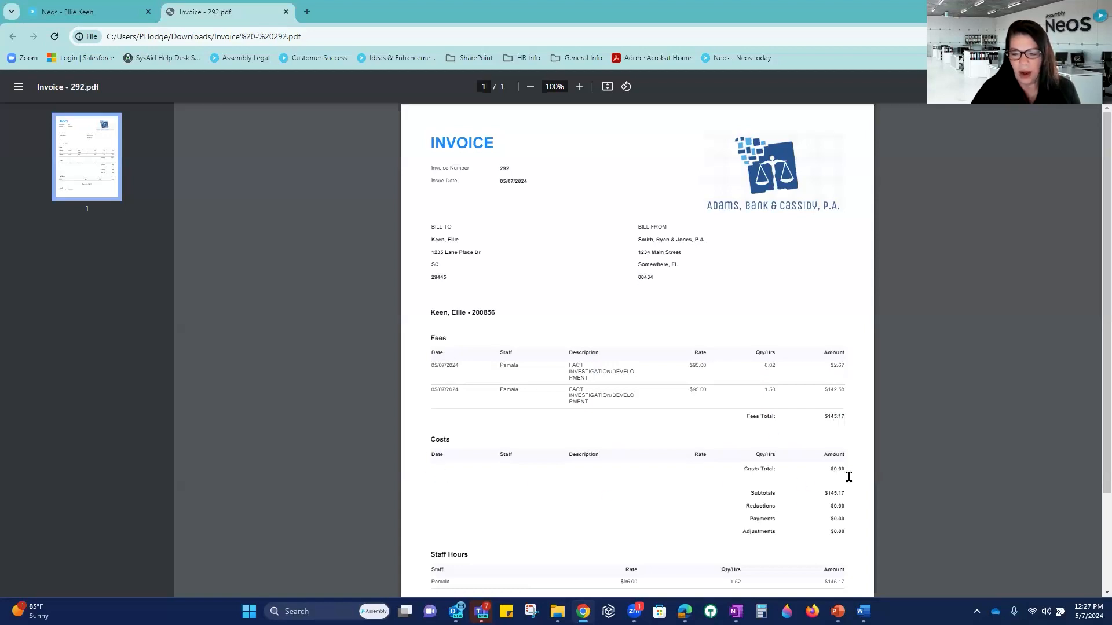
scroll(846, 476, down, 1)
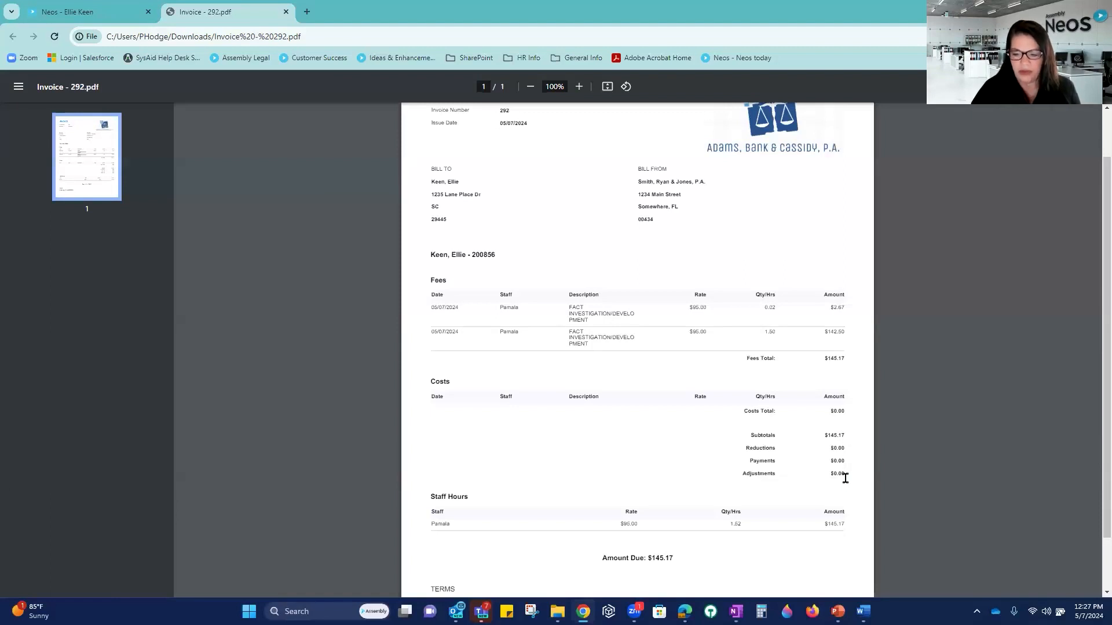
scroll(845, 478, down, 1)
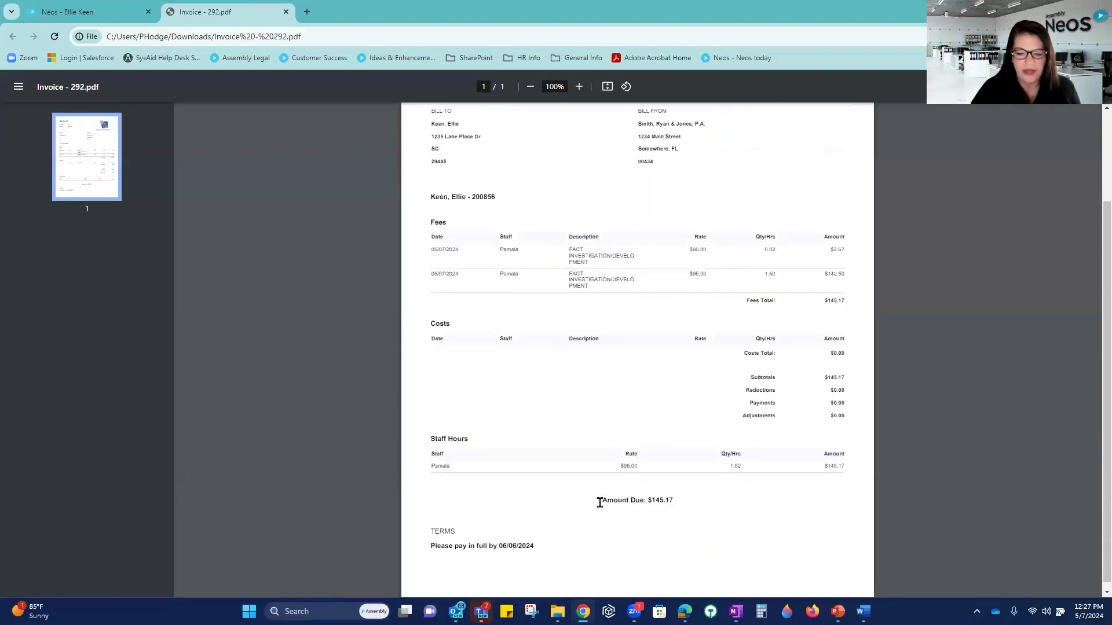
drag(604, 503, 693, 502)
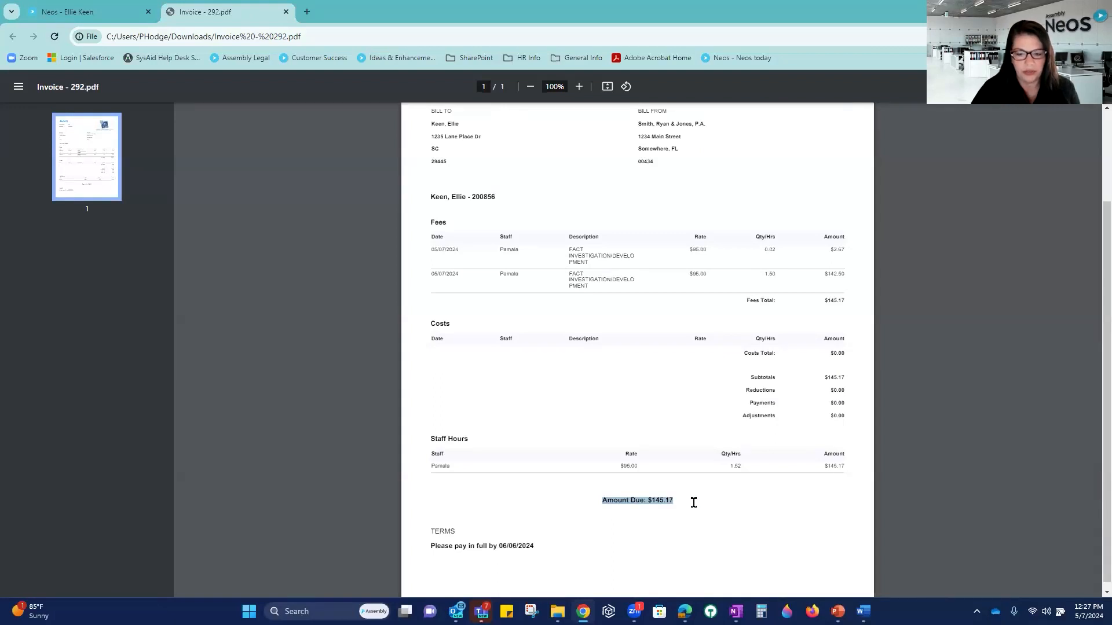
Step: Close the PDF, go to the case's Values list, and submit the $95.00 and $151.92 drafts
click(286, 12)
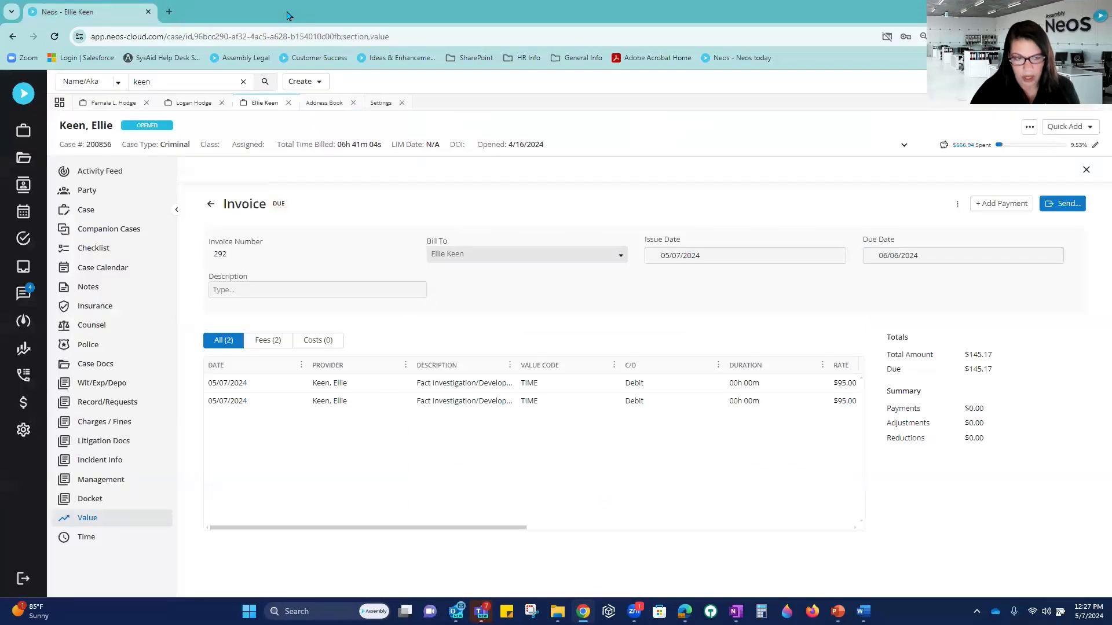
click(212, 204)
click(216, 204)
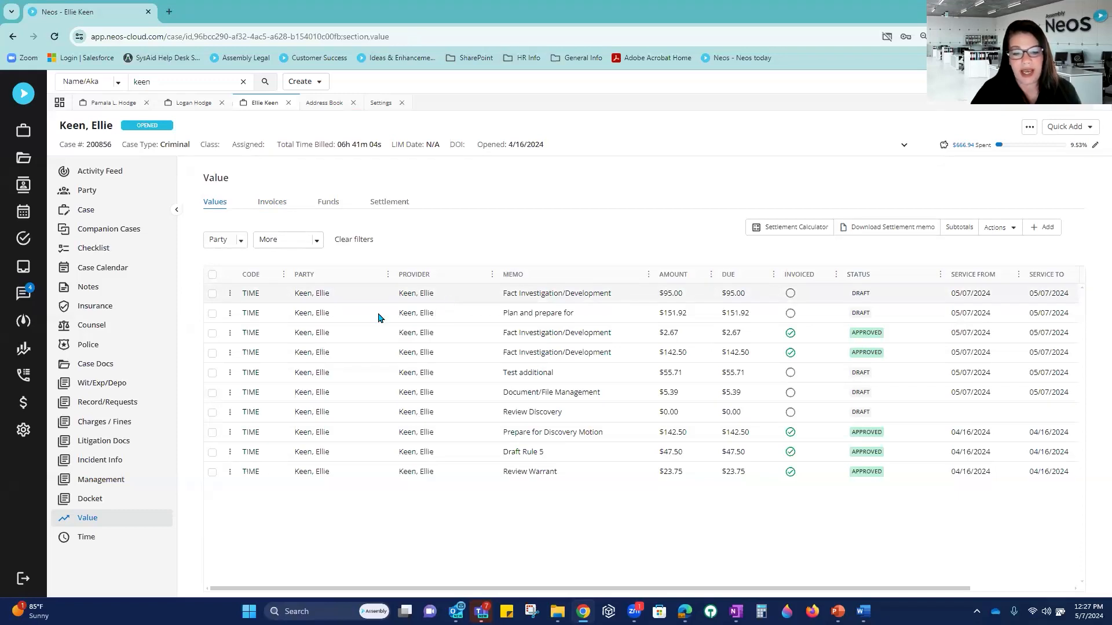
click(213, 294)
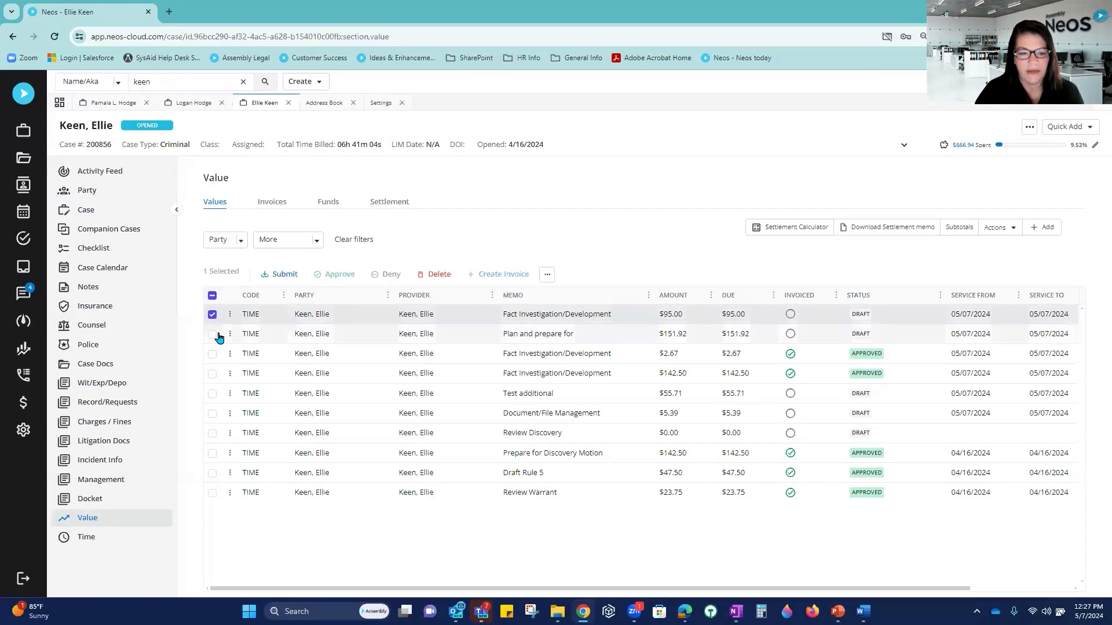
click(213, 335)
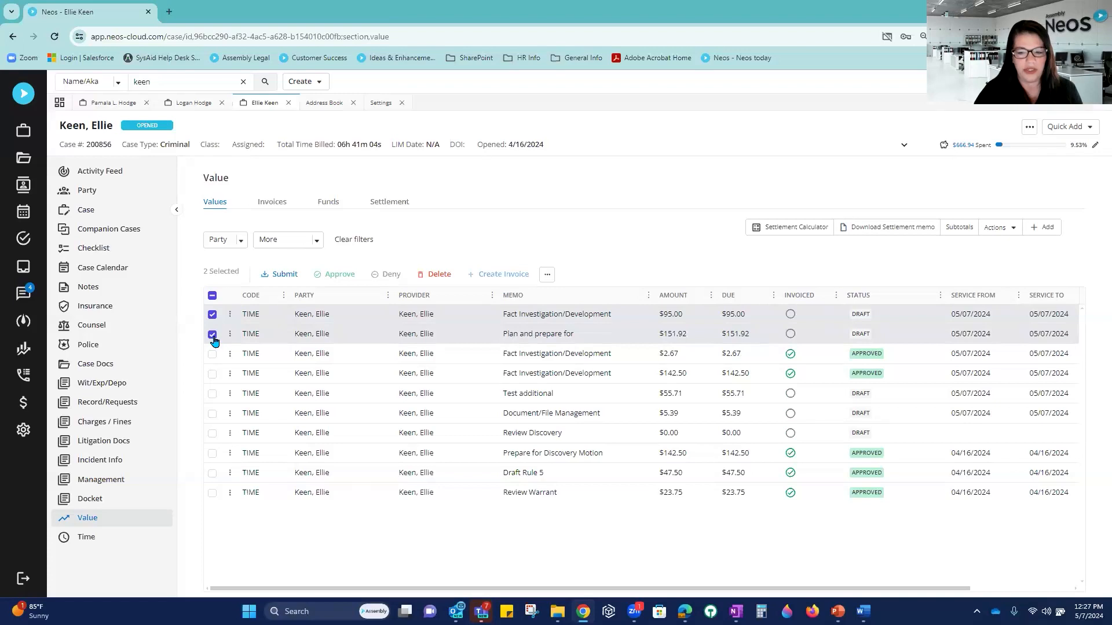
click(283, 276)
click(636, 363)
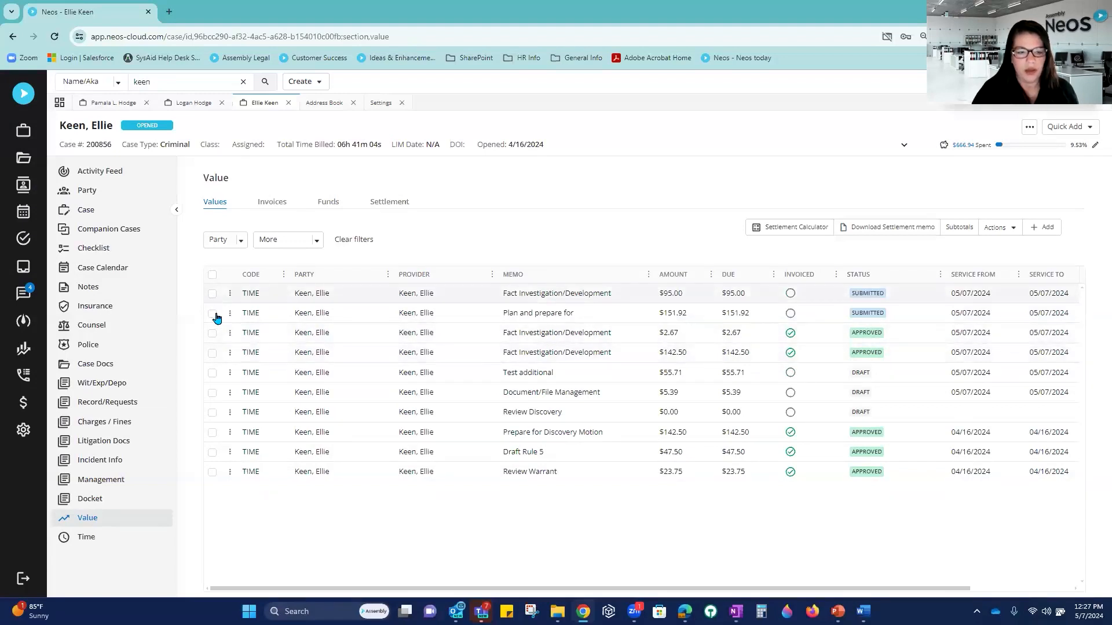
Step: Approve the submitted $95.00 and $151.92 time entries
click(212, 293)
click(213, 335)
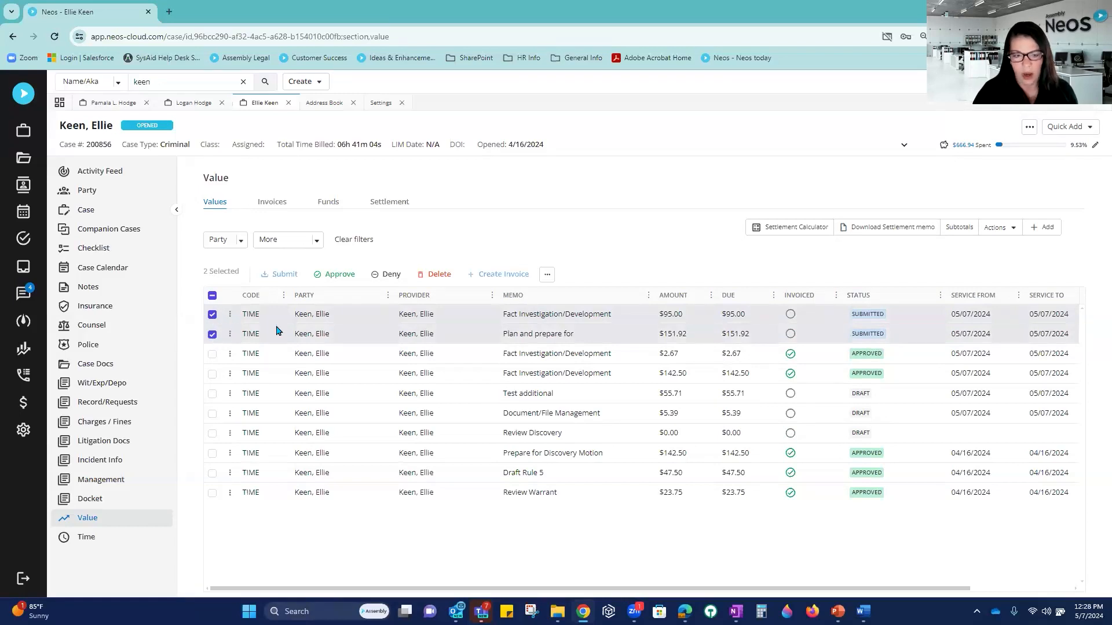
click(336, 276)
click(630, 362)
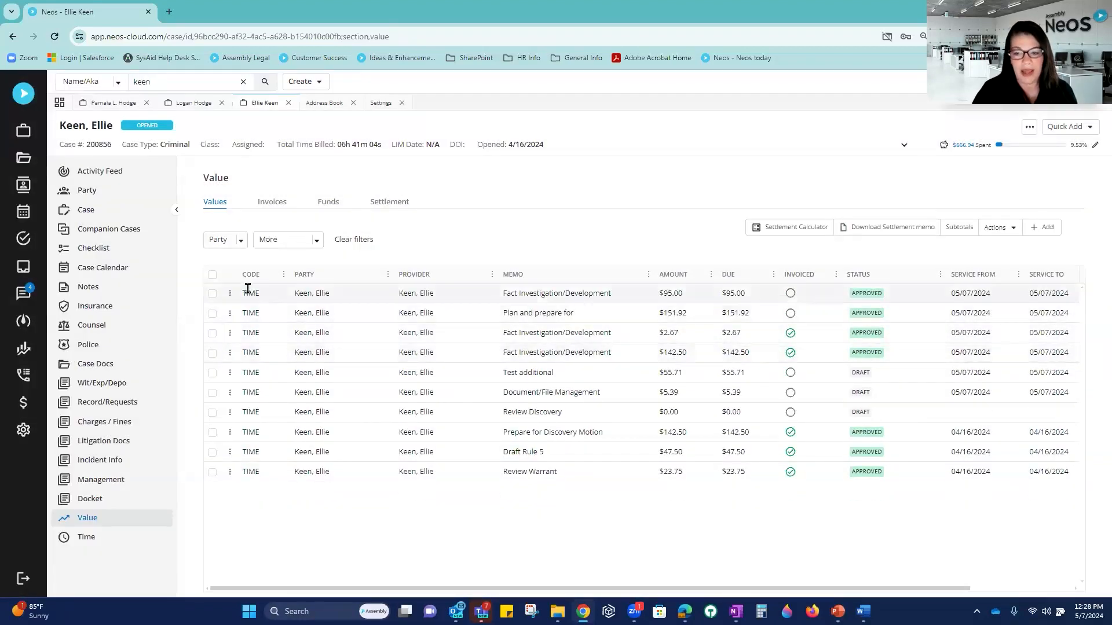
Step: Create a new invoice with Fees and Costs included, billed to the client, totalling $246.92
click(274, 204)
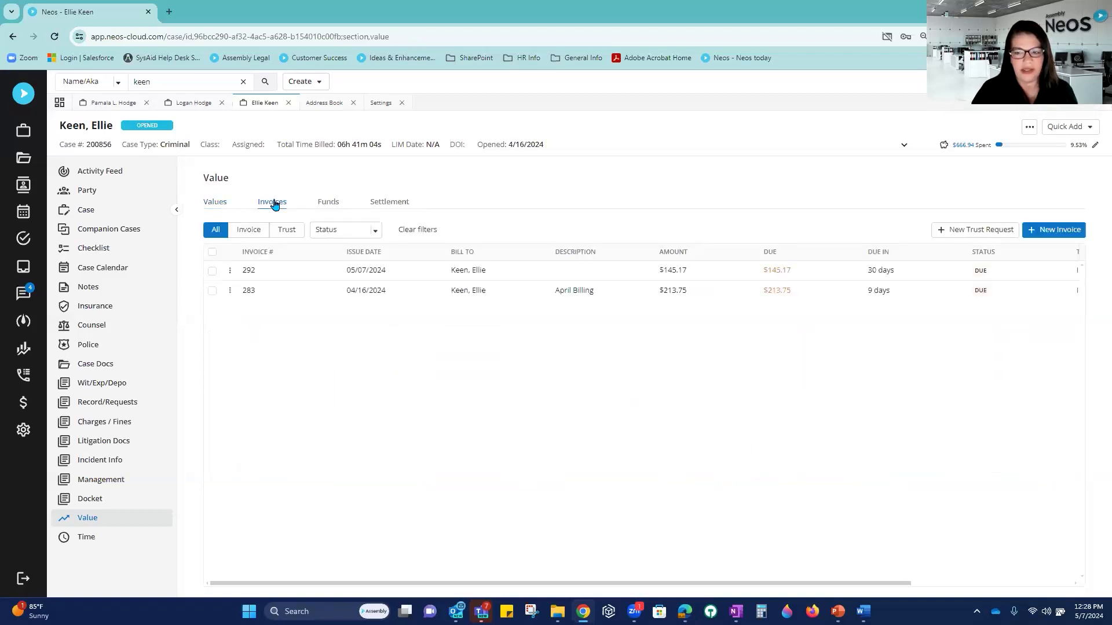
click(1042, 232)
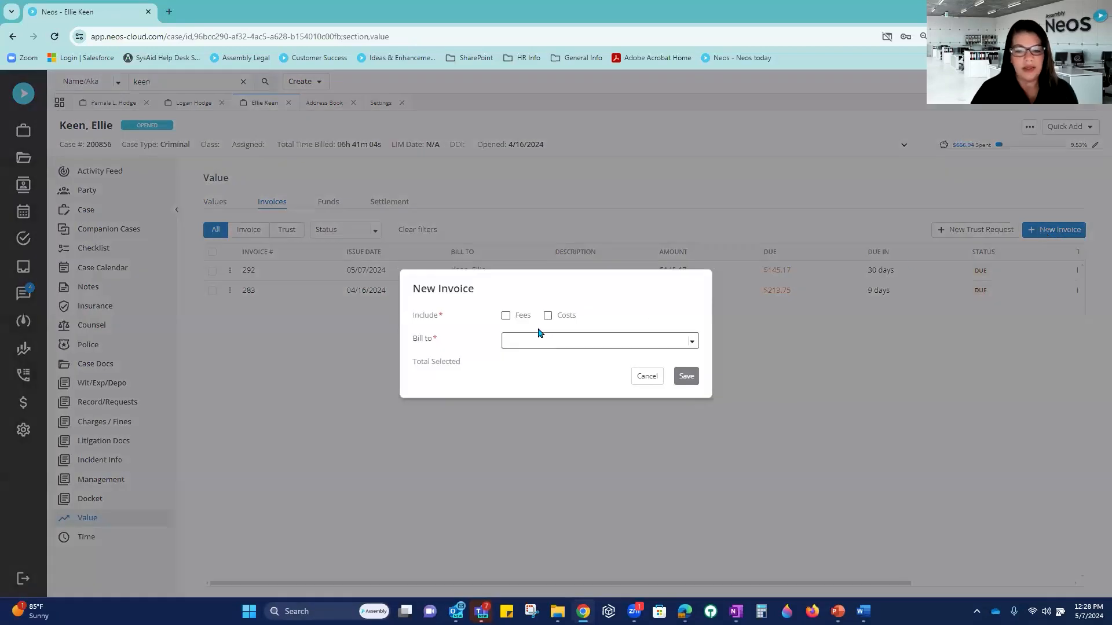
click(506, 316)
click(547, 315)
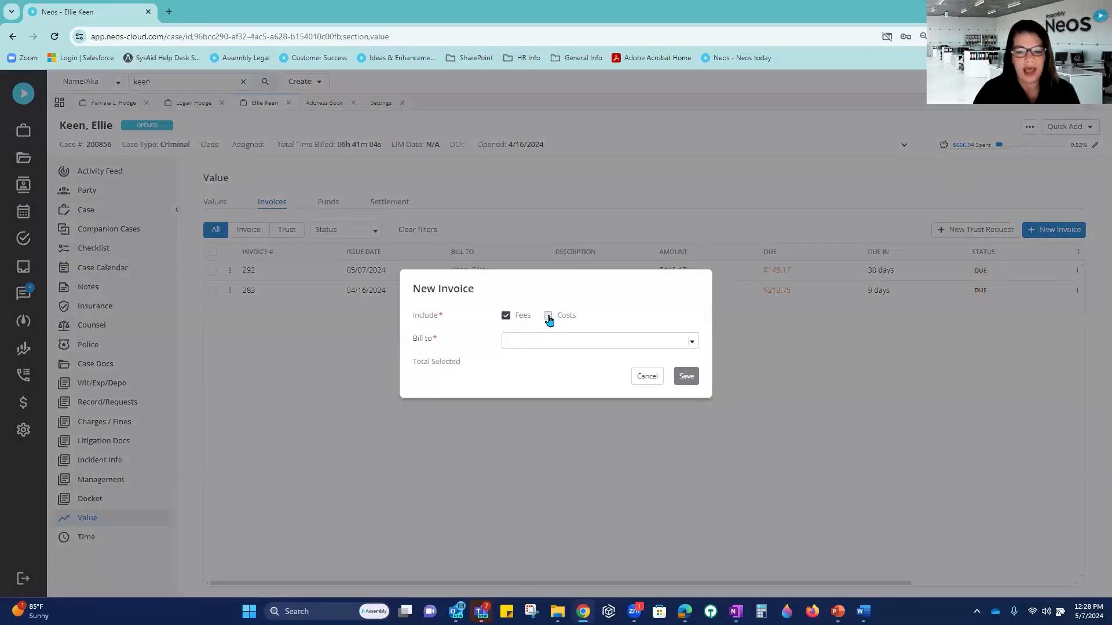
click(539, 343)
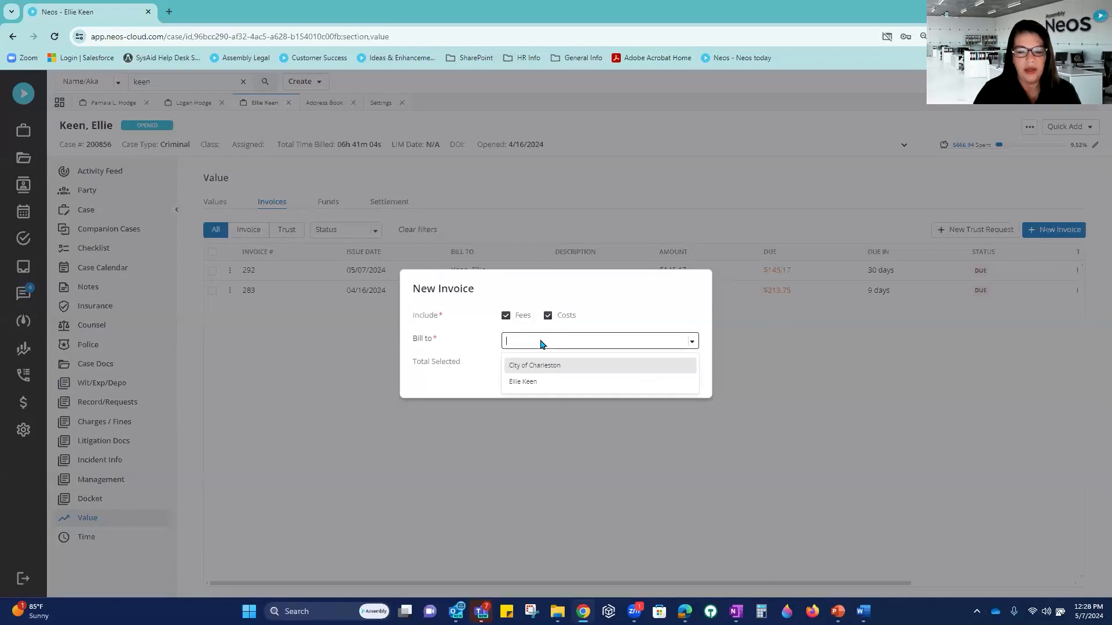
click(533, 382)
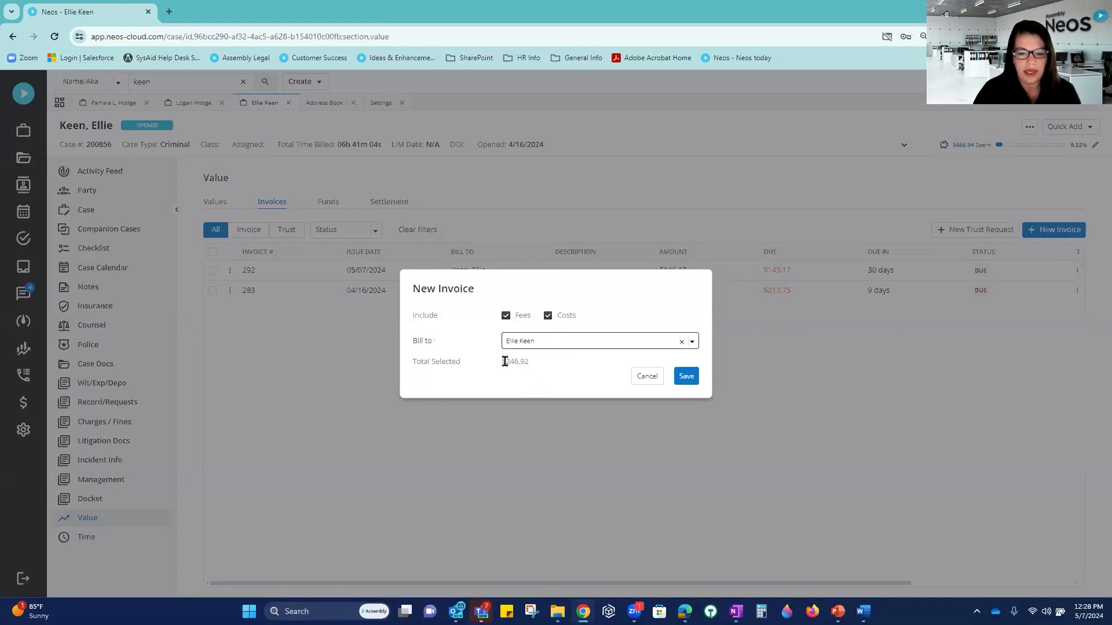
click(687, 377)
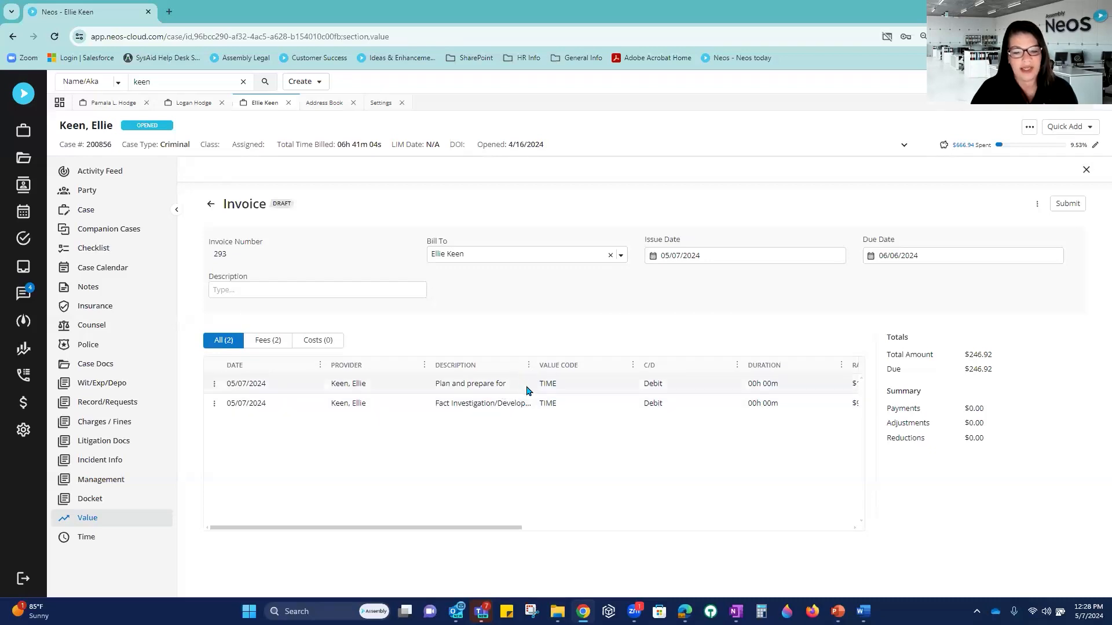
Step: Submit invoice 293 for approval, then approve it so it becomes Due
click(1068, 203)
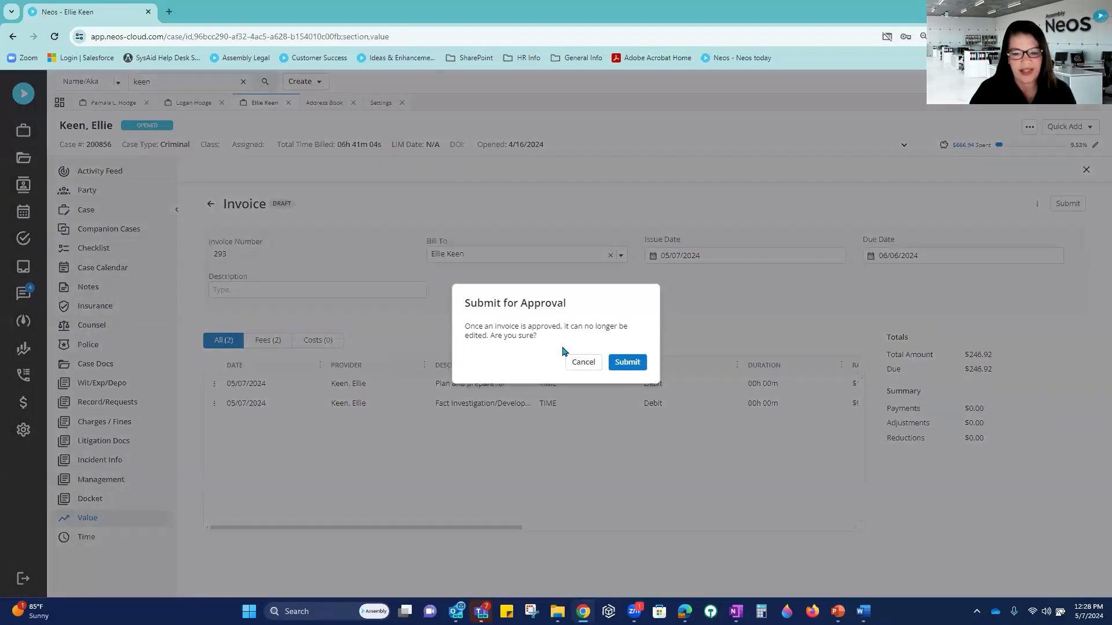
click(628, 364)
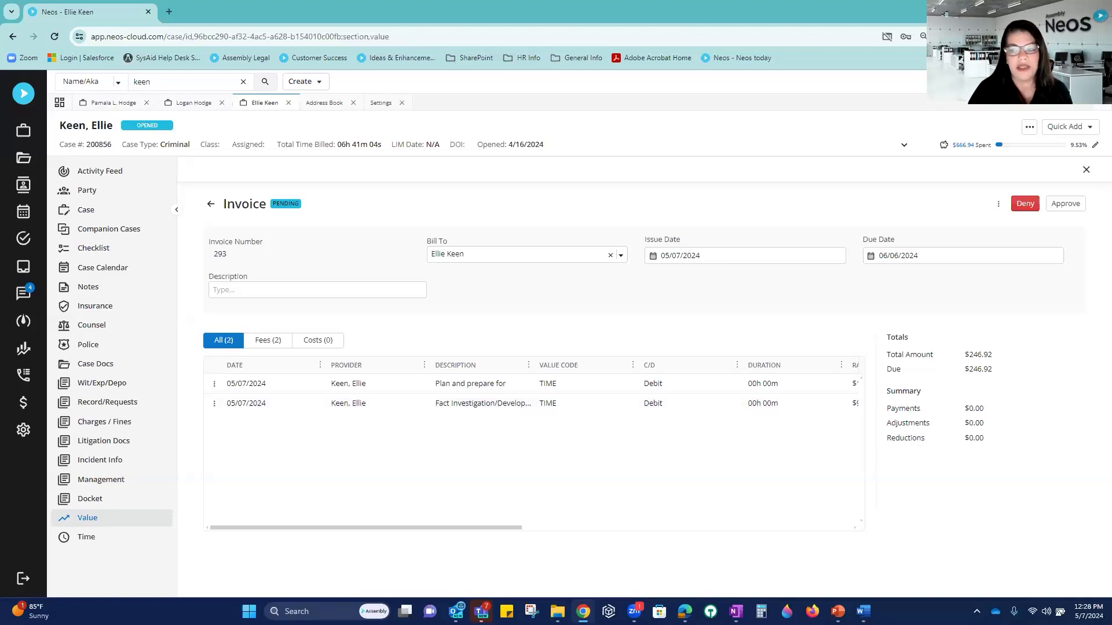
click(1064, 206)
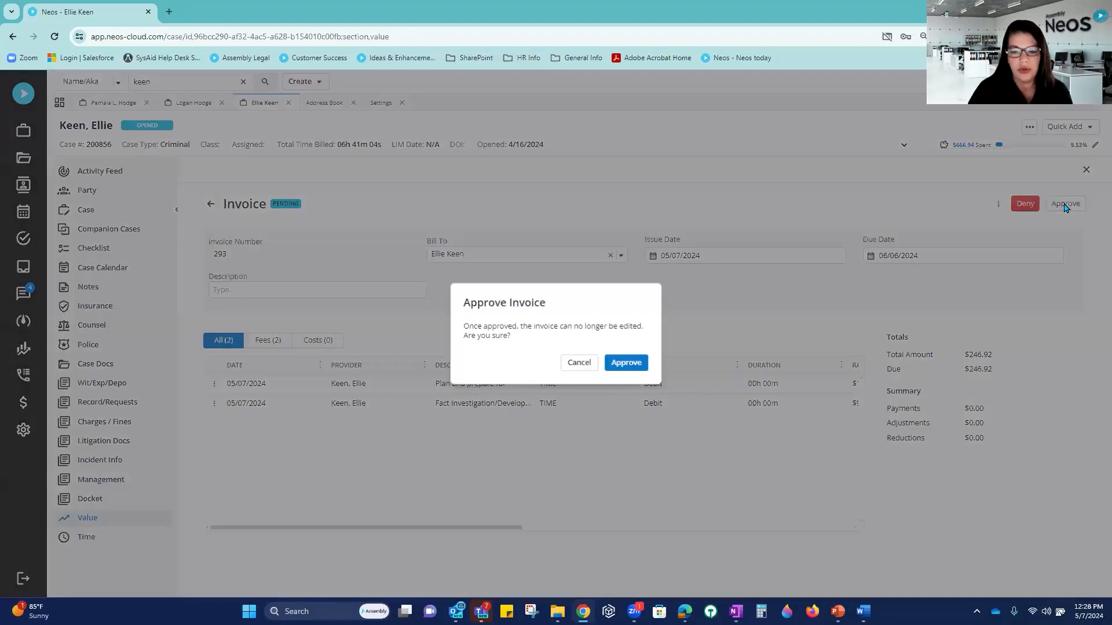
click(624, 364)
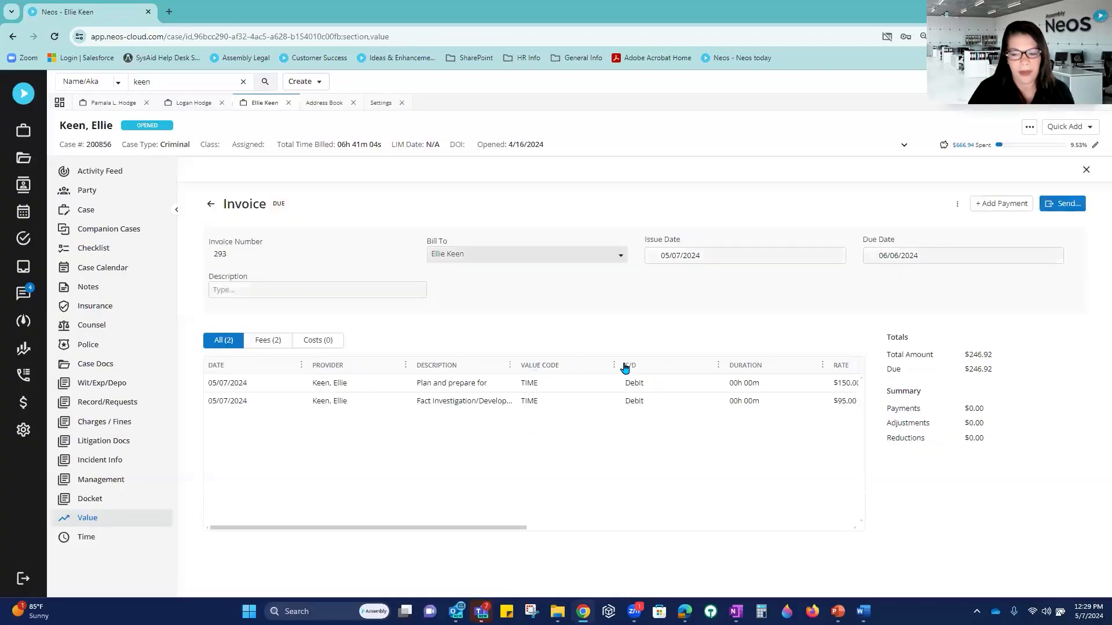
Step: Download invoice 293 as PDF with all-caps descriptions and Staff Hours Summary, then open the file
click(955, 205)
click(959, 231)
click(572, 322)
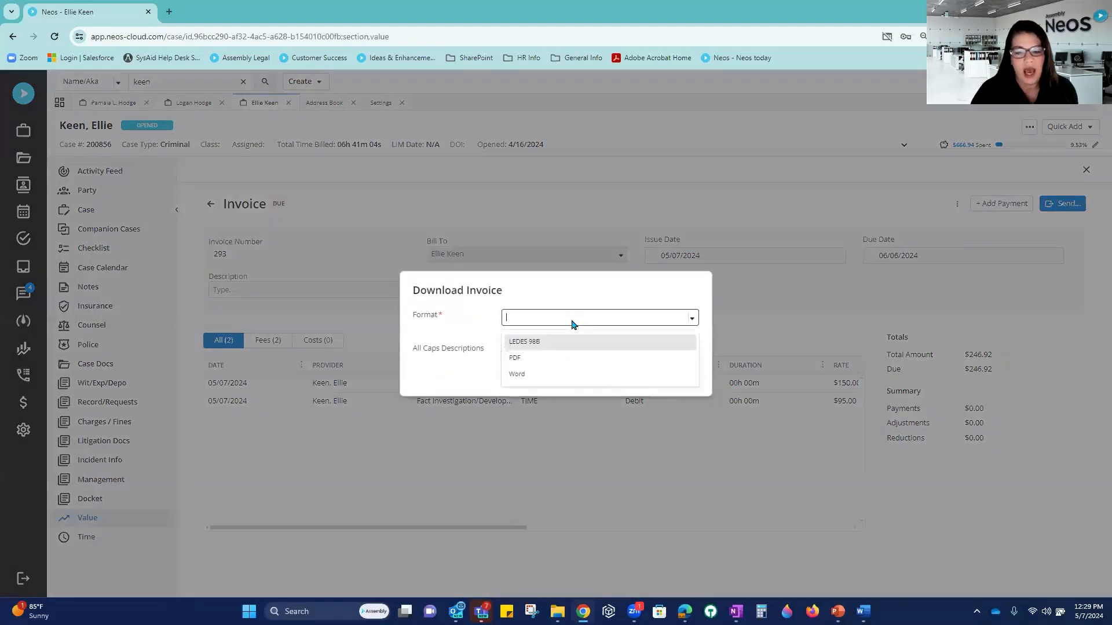
click(551, 359)
click(501, 334)
click(504, 365)
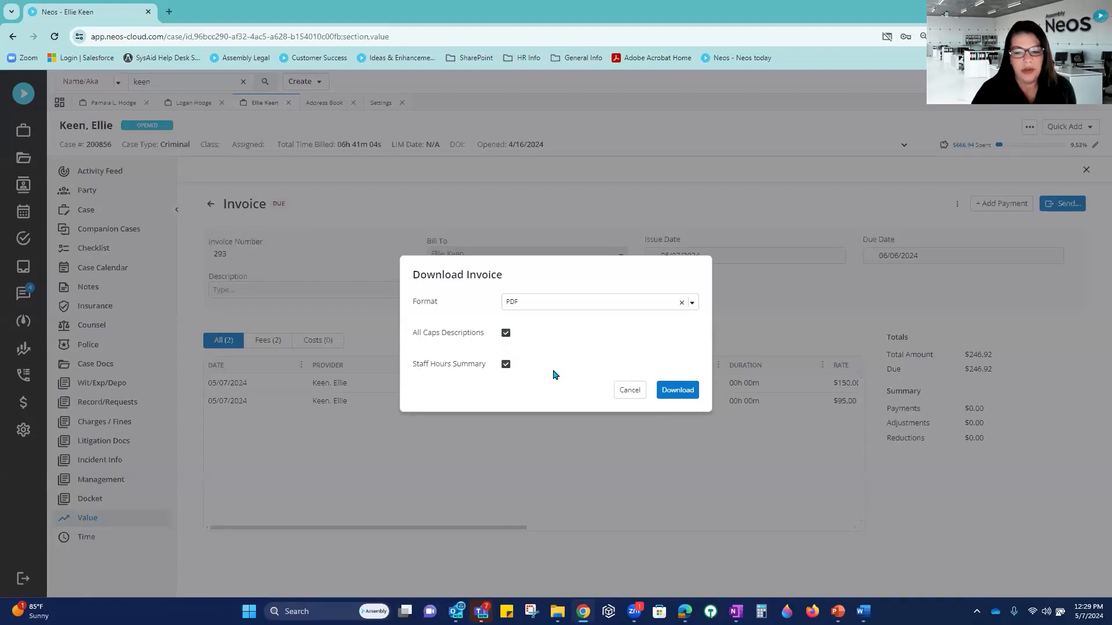
click(675, 395)
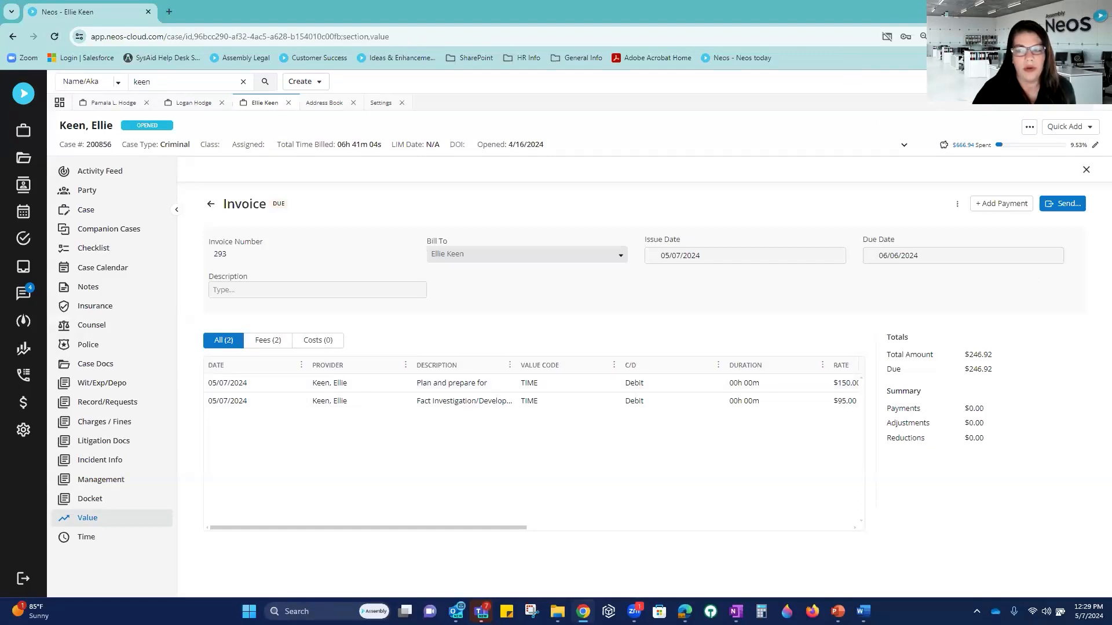
click(908, 90)
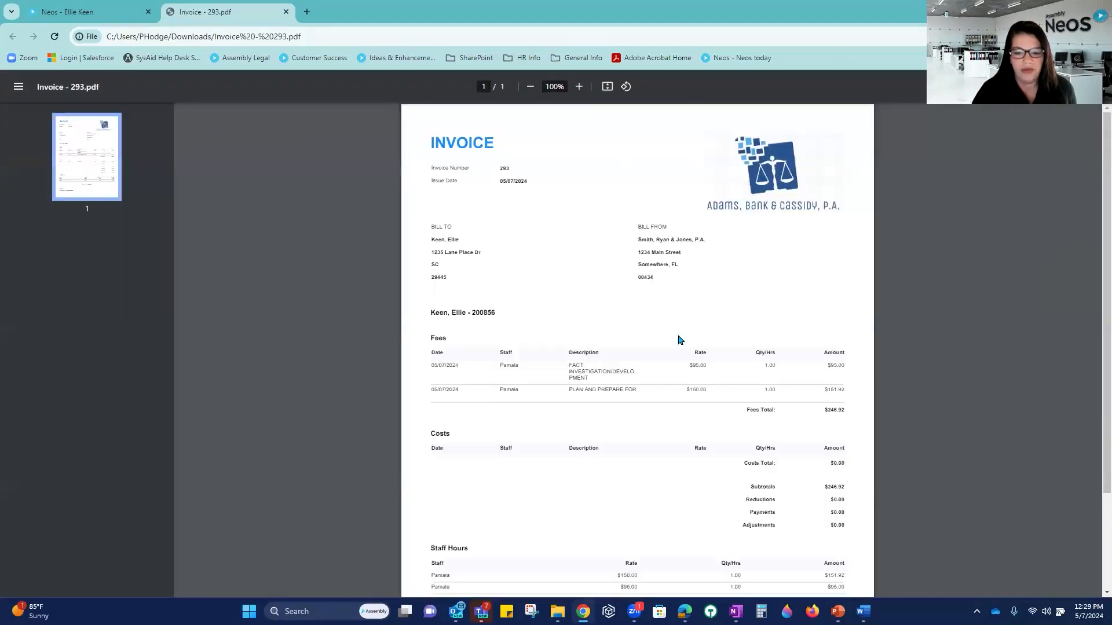
Step: Highlight the Amount Due: $246.92 line in the PDF, then return to the Neos case tab
scroll(758, 449, down, 2)
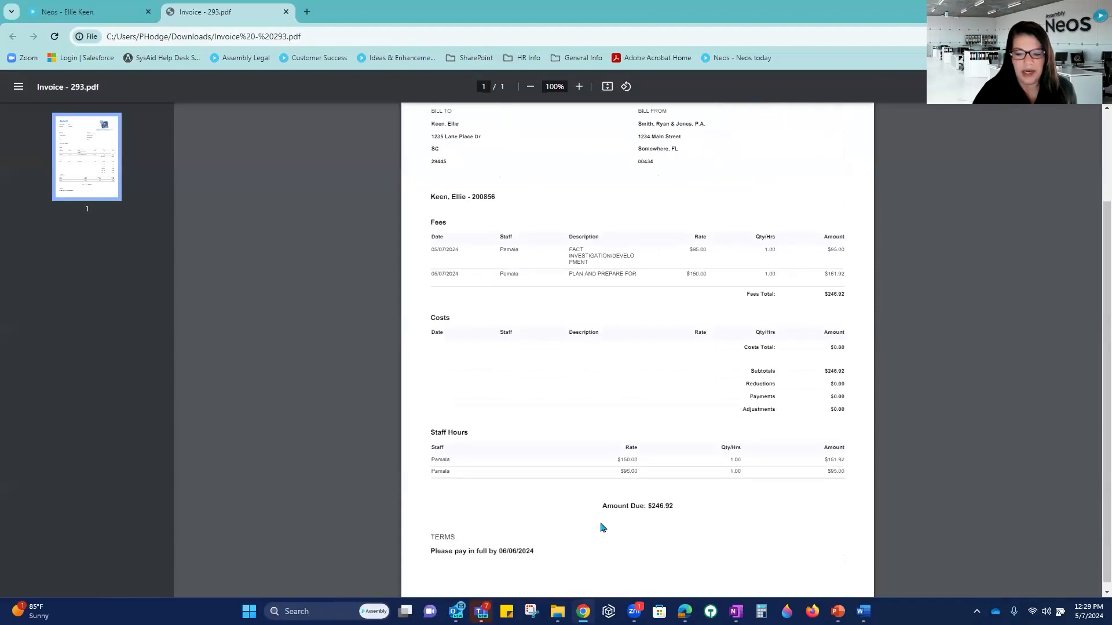
drag(601, 506, 684, 501)
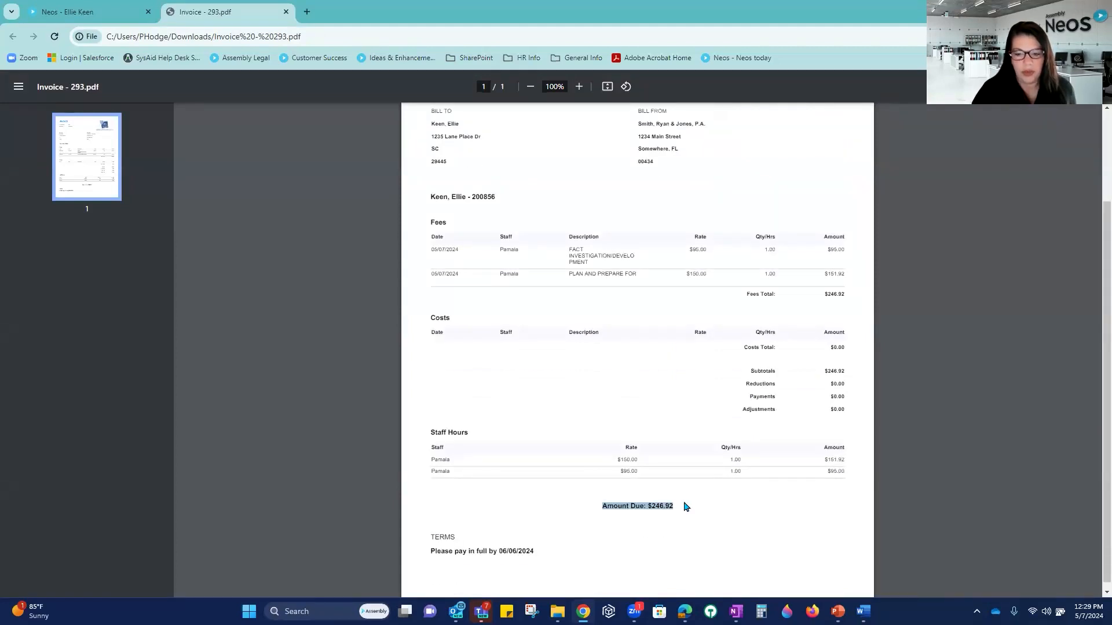
click(111, 11)
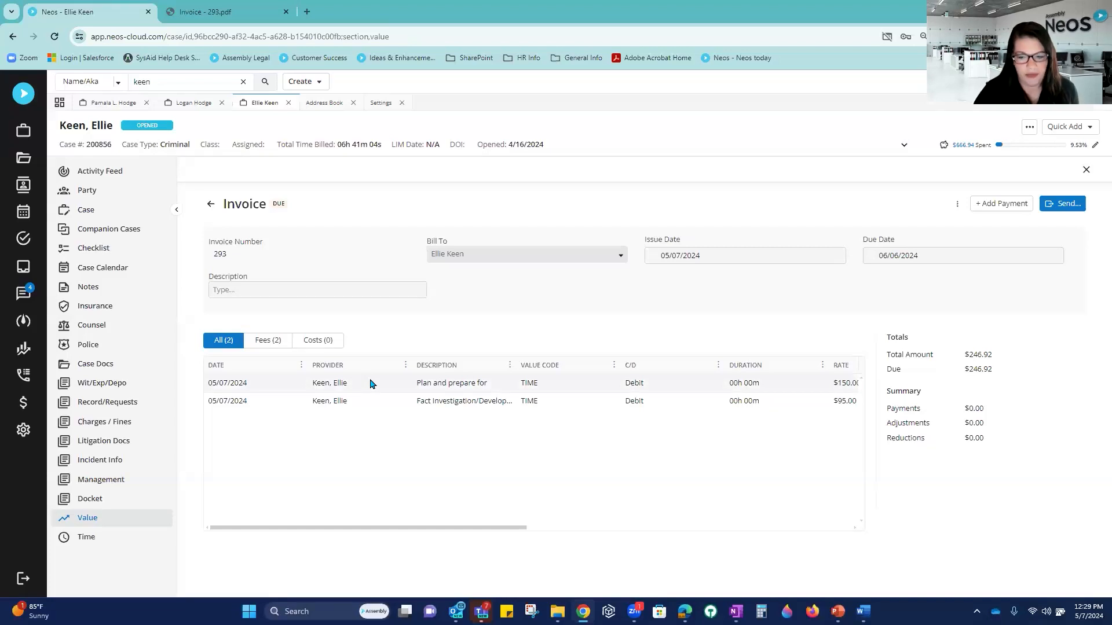
Step: Leave invoice 293 and show the case's Values list with its invoiced time entries
click(209, 204)
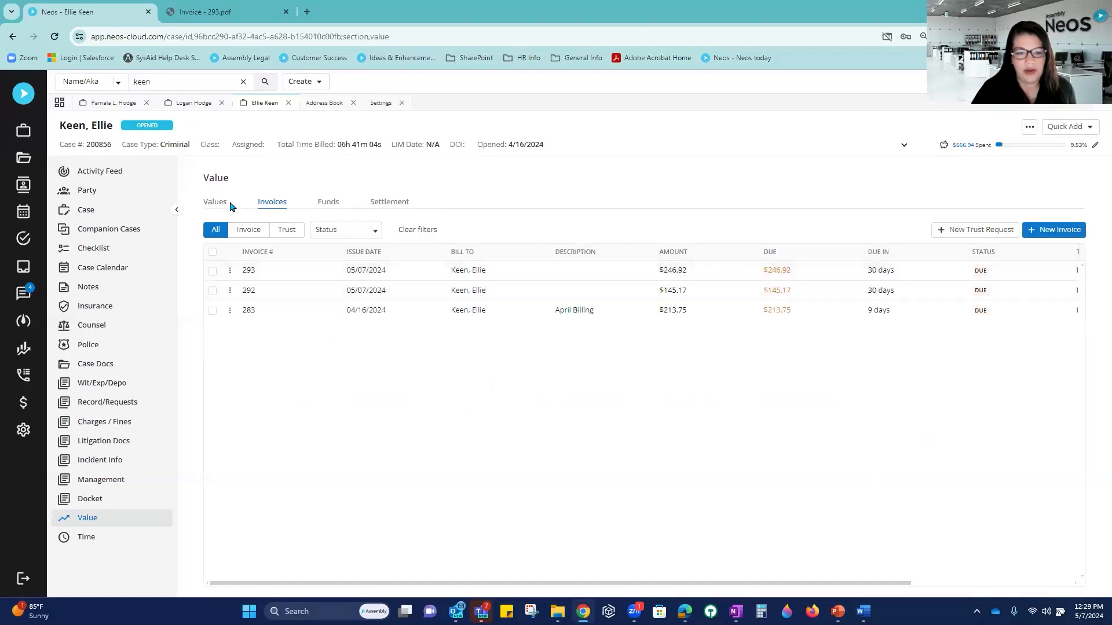
click(210, 202)
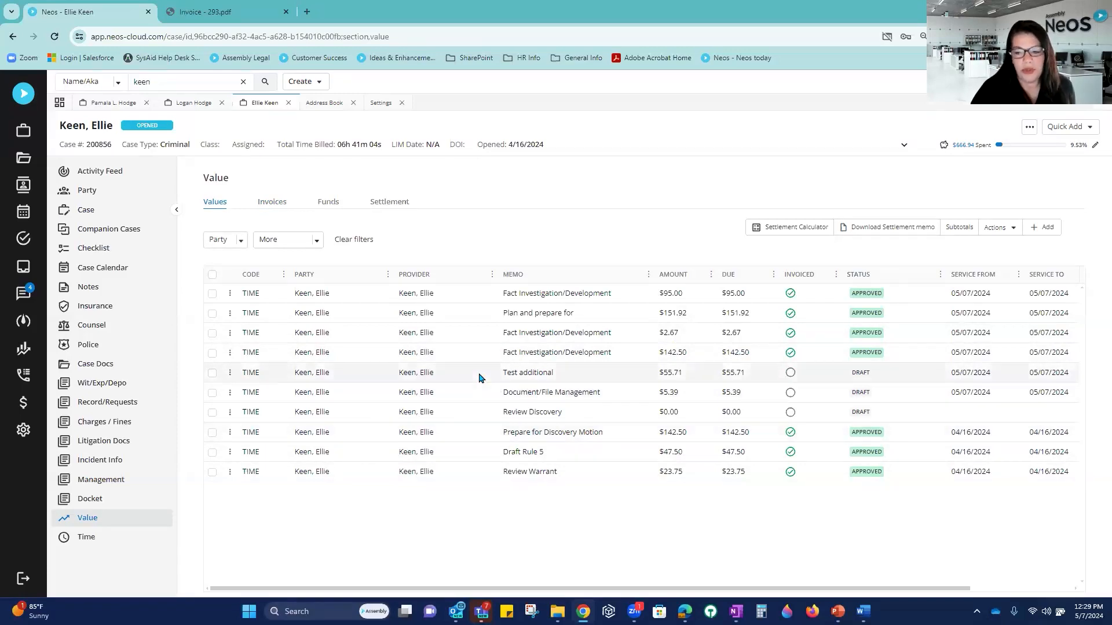
Step: Uncheck Require Time/Value Approval in Firm Preferences > Time & Billing, save, and close Settings
click(21, 429)
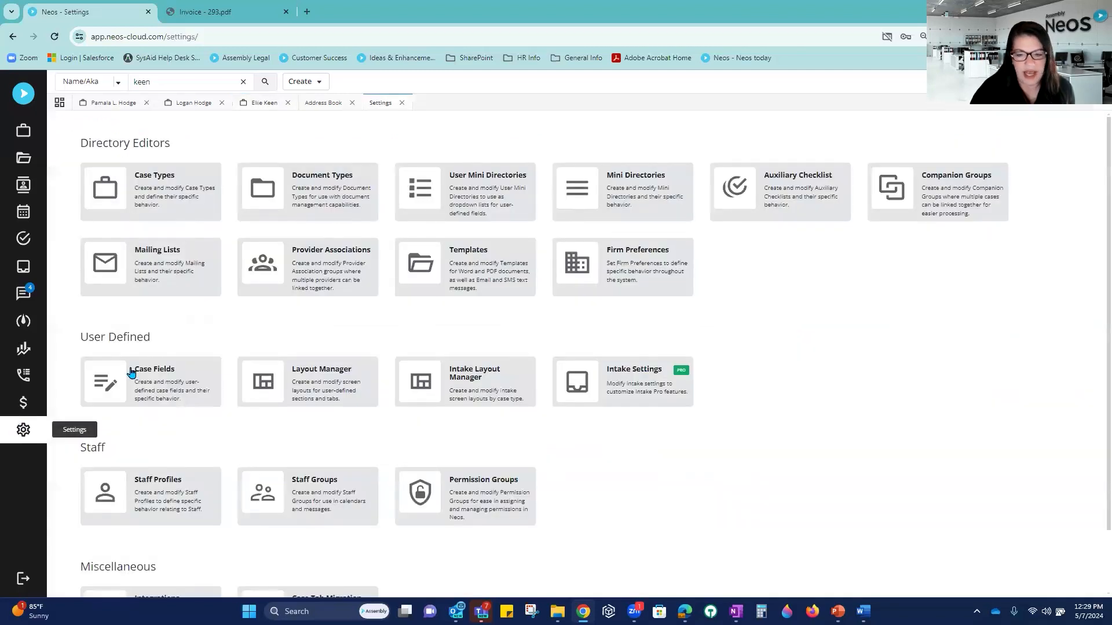
click(611, 266)
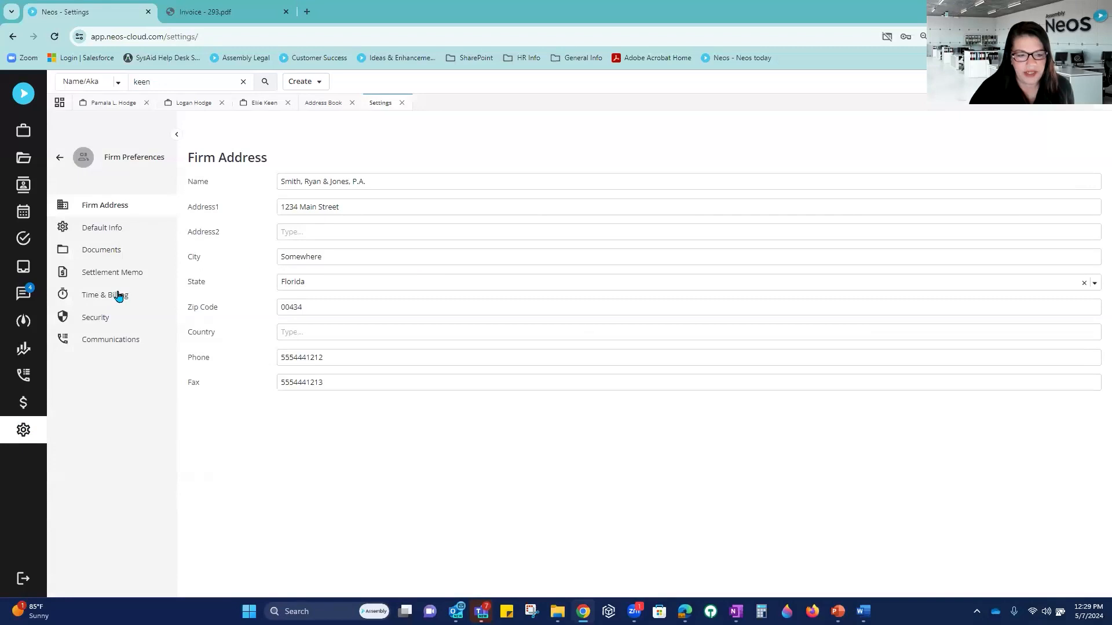
click(104, 296)
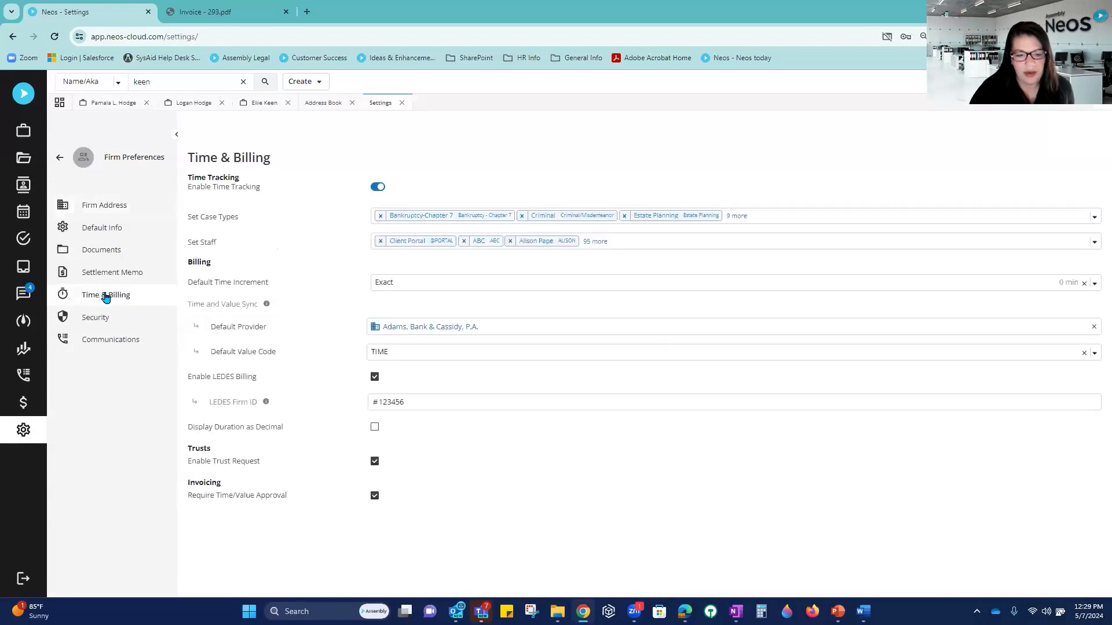
click(374, 498)
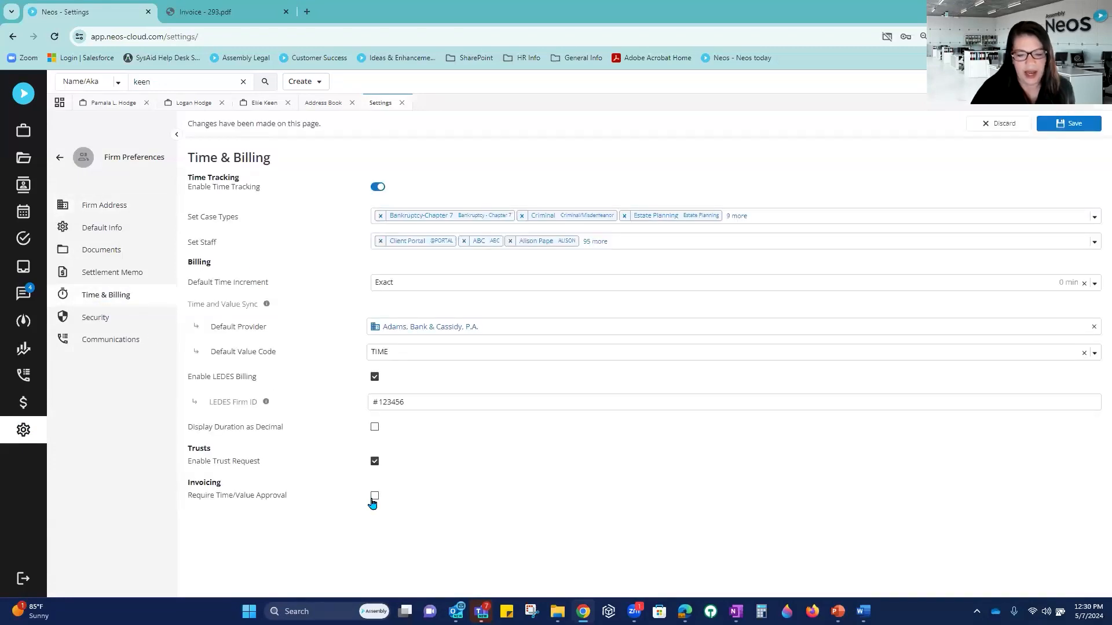
click(1062, 125)
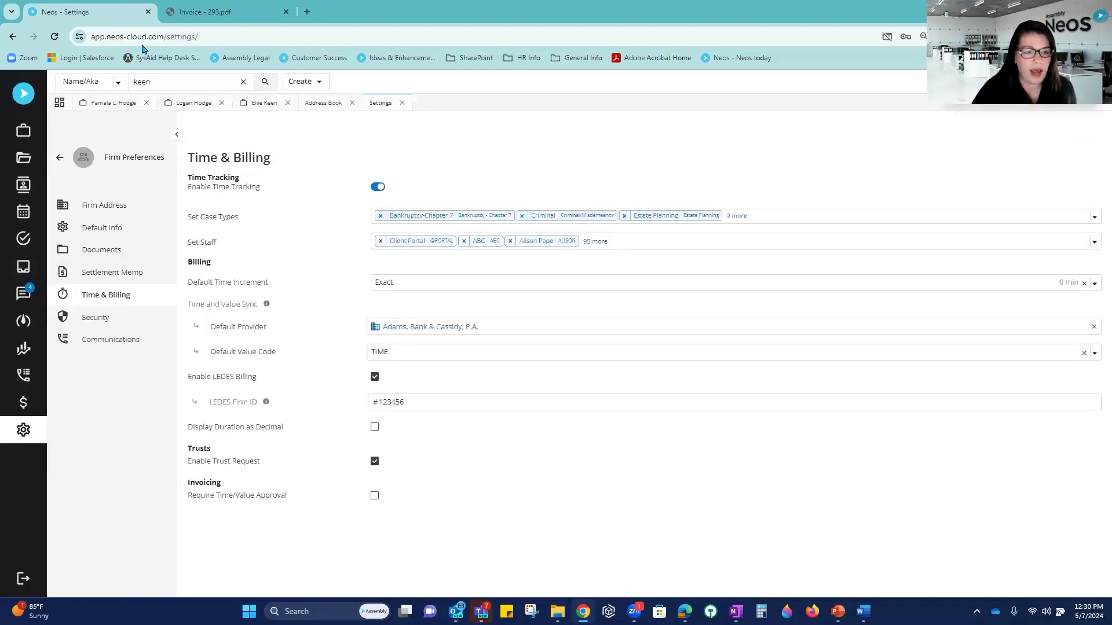
click(401, 102)
Step: Close the Address Book tab, reload the case page, and show its Invoices list
click(351, 102)
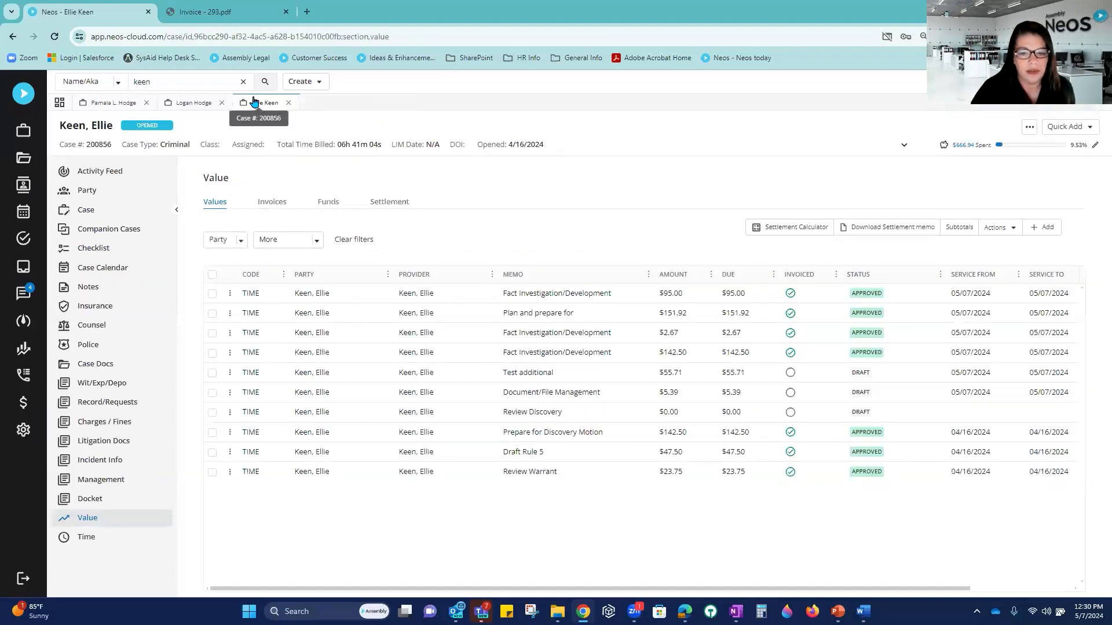
click(54, 36)
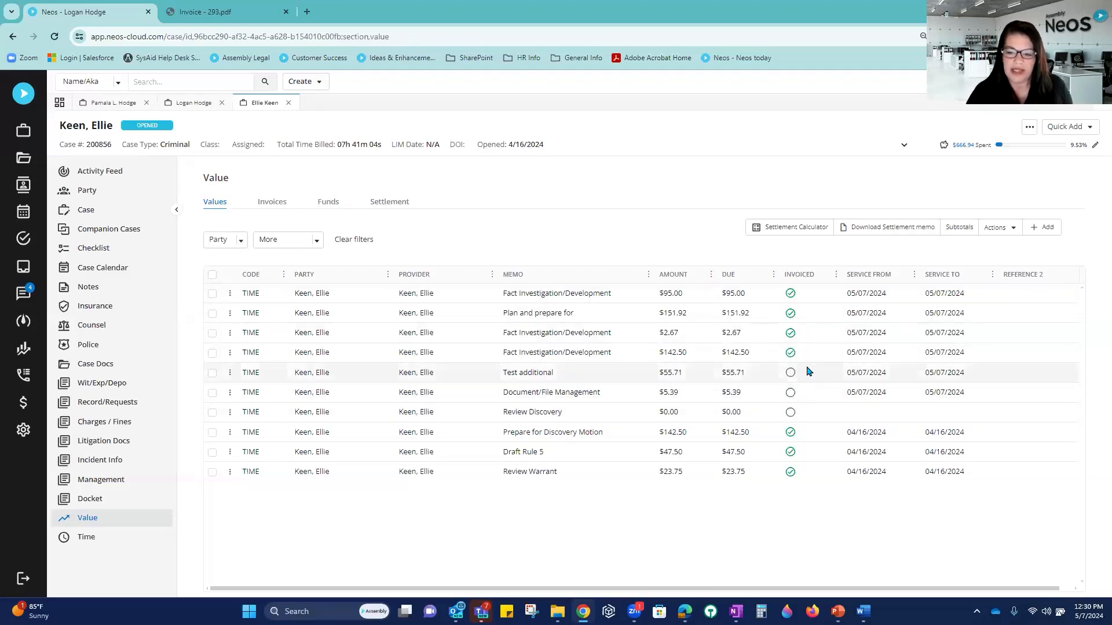
click(274, 207)
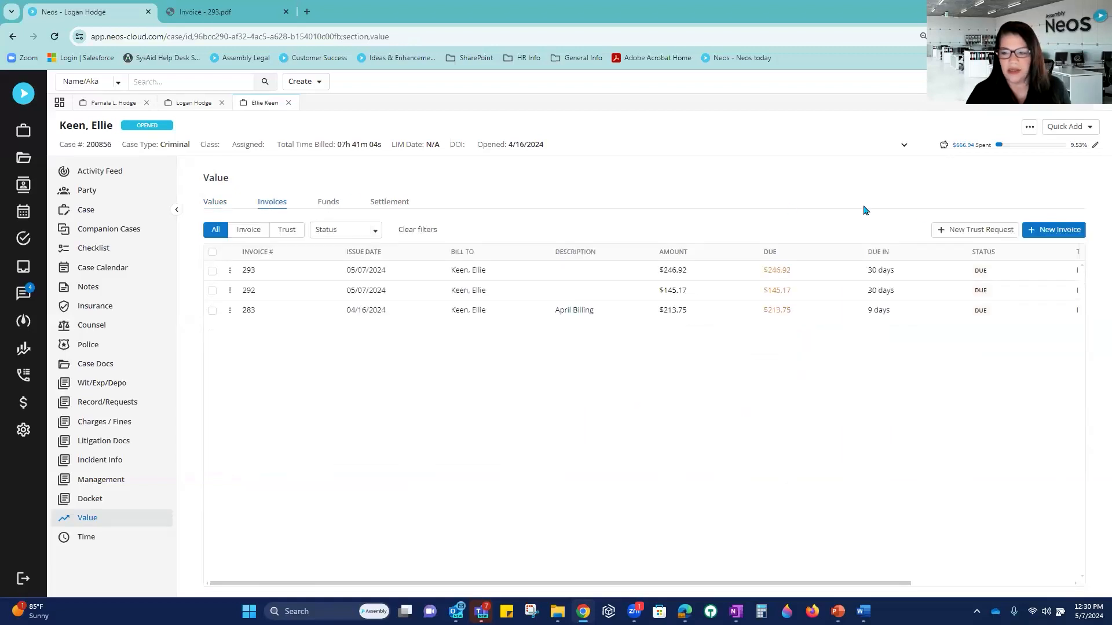
Step: Create a draft invoice 294 including fees and costs, billed to the client, and return to the invoice list
click(1036, 231)
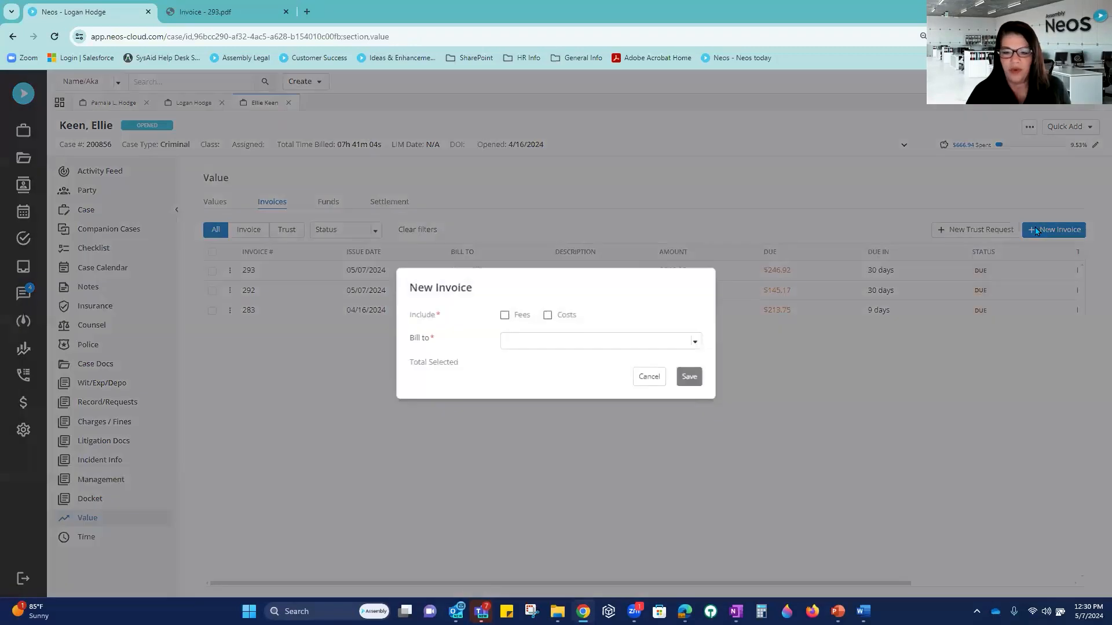
click(506, 316)
click(548, 316)
click(549, 342)
click(541, 381)
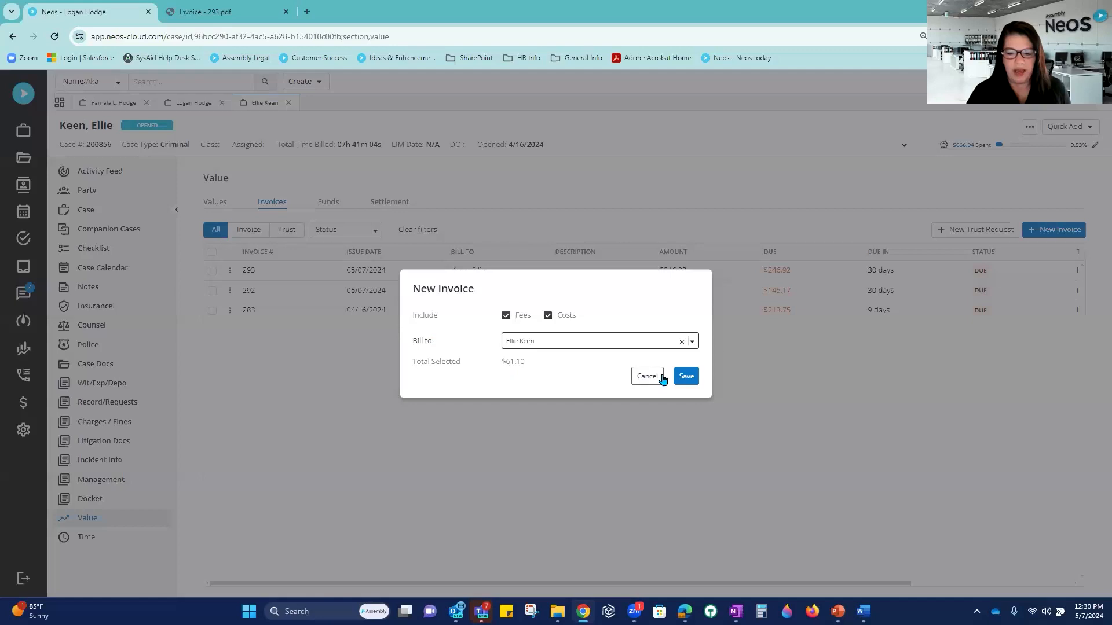
click(684, 379)
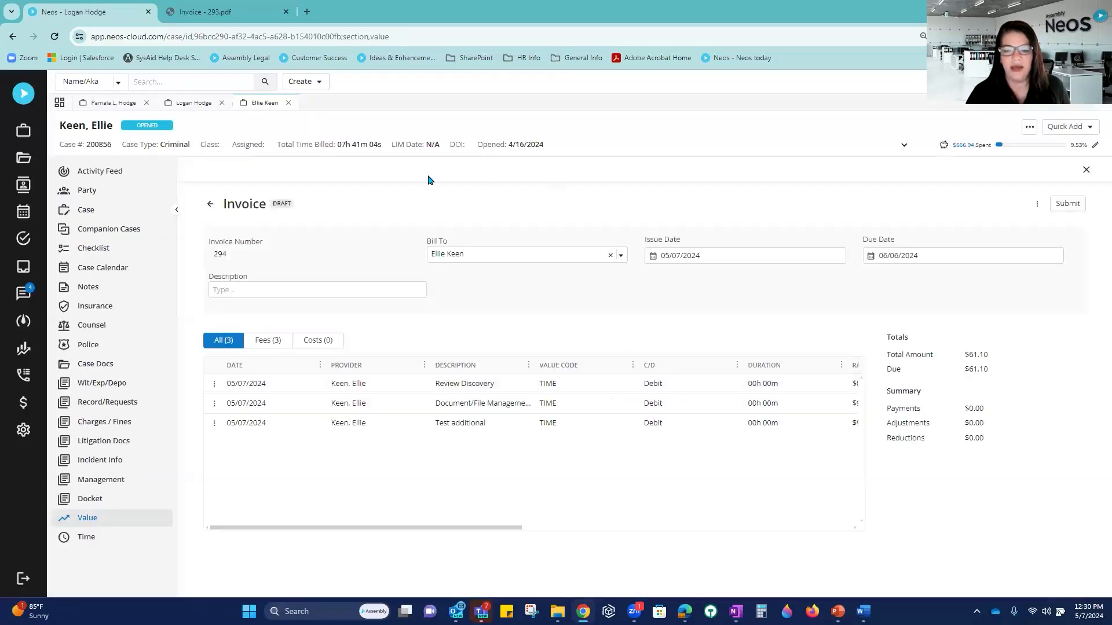
click(212, 205)
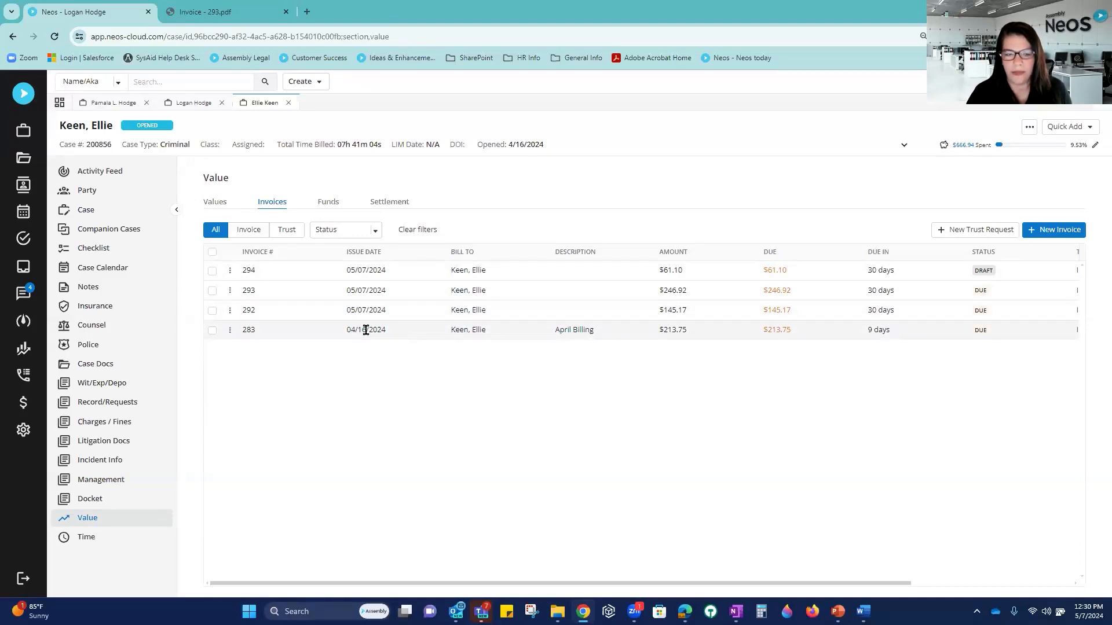
Step: Select all four invoices in the list, then go back to the case's Values tab of time entries
click(212, 252)
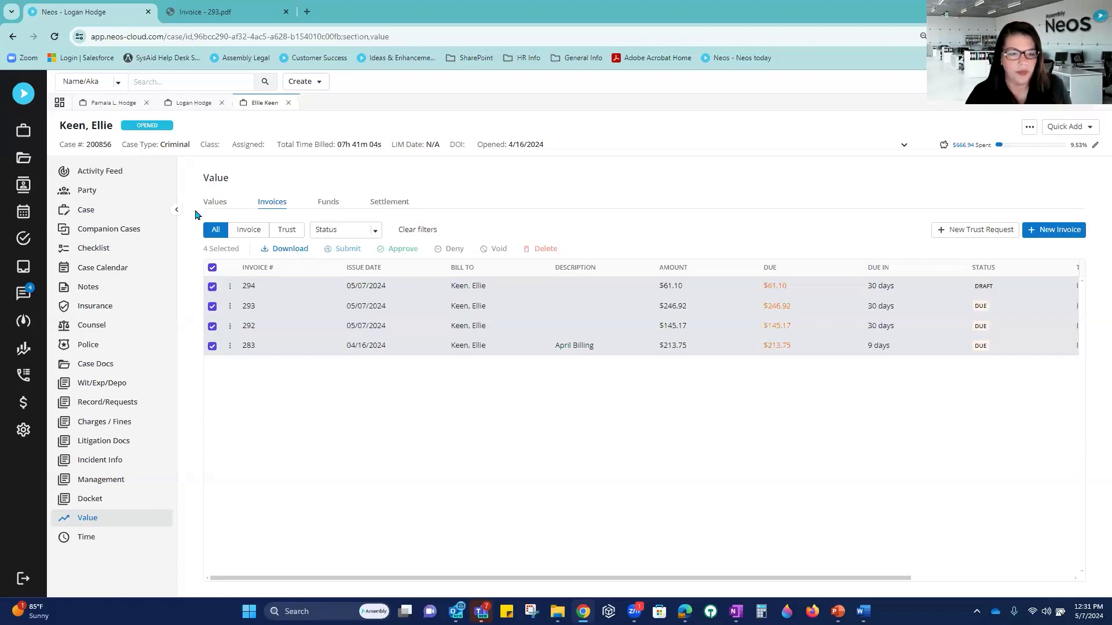
click(223, 203)
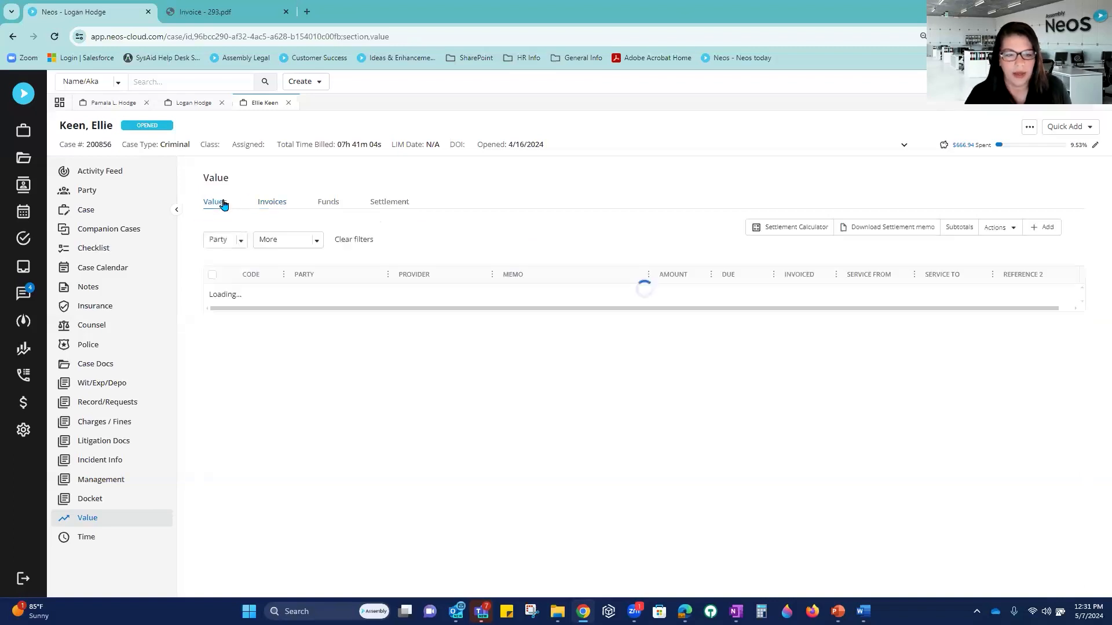
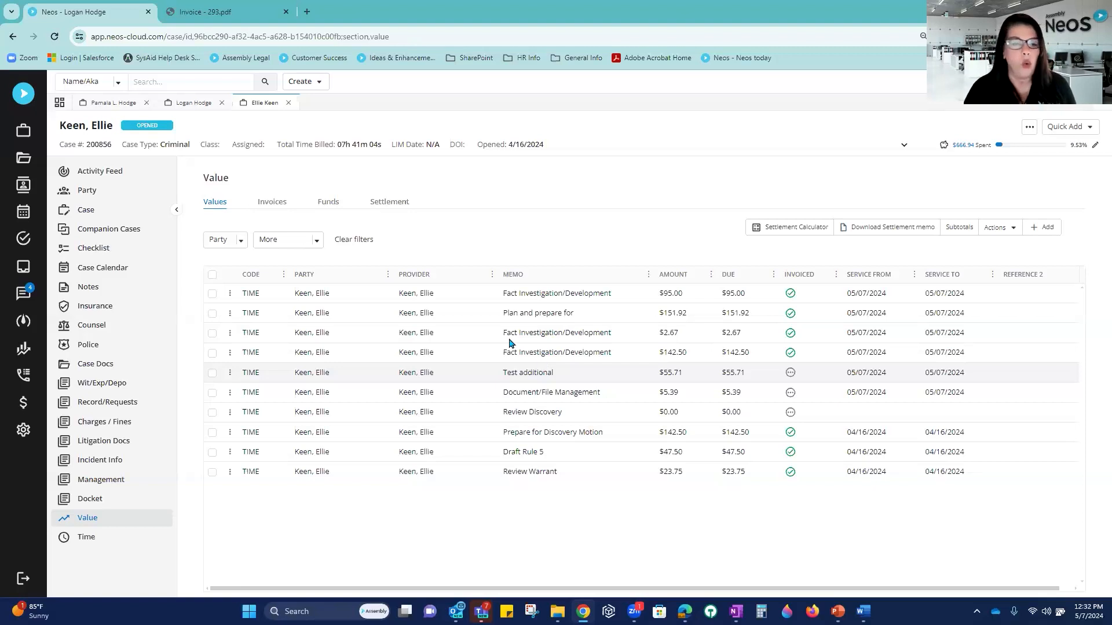
Step: From the case's Invoices list, open invoice 283 (April Billing, $213.75 due)
click(267, 205)
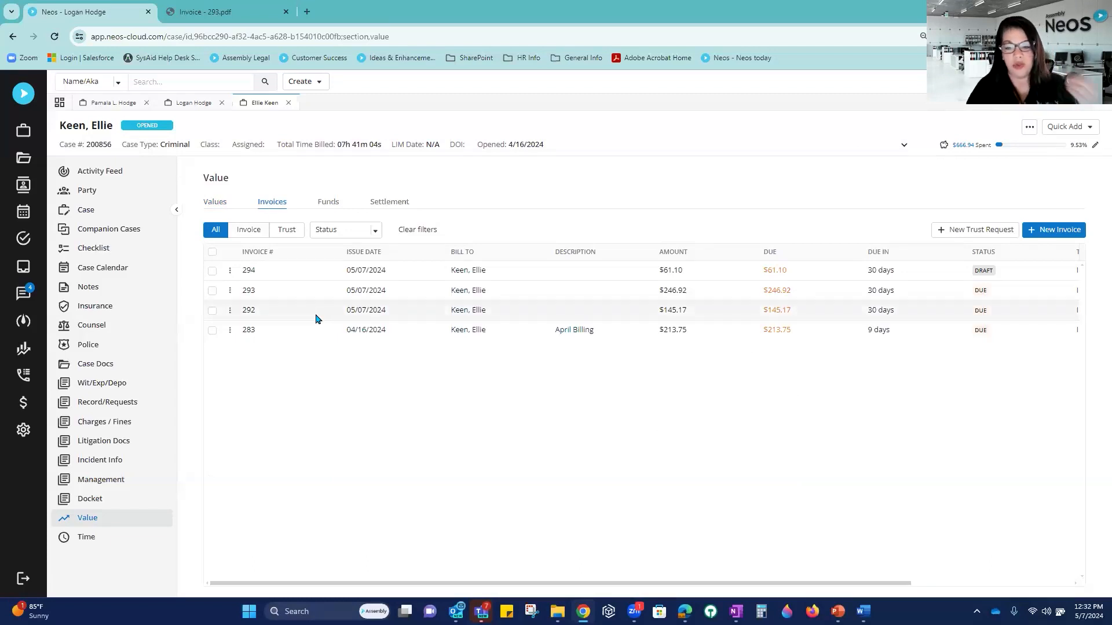
click(230, 332)
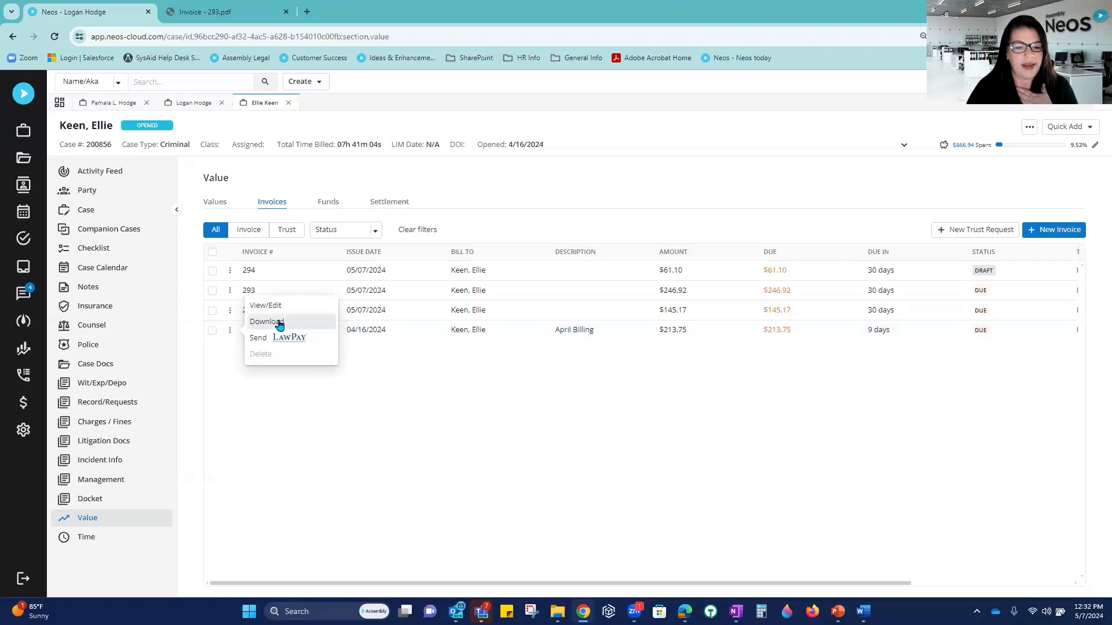
click(504, 404)
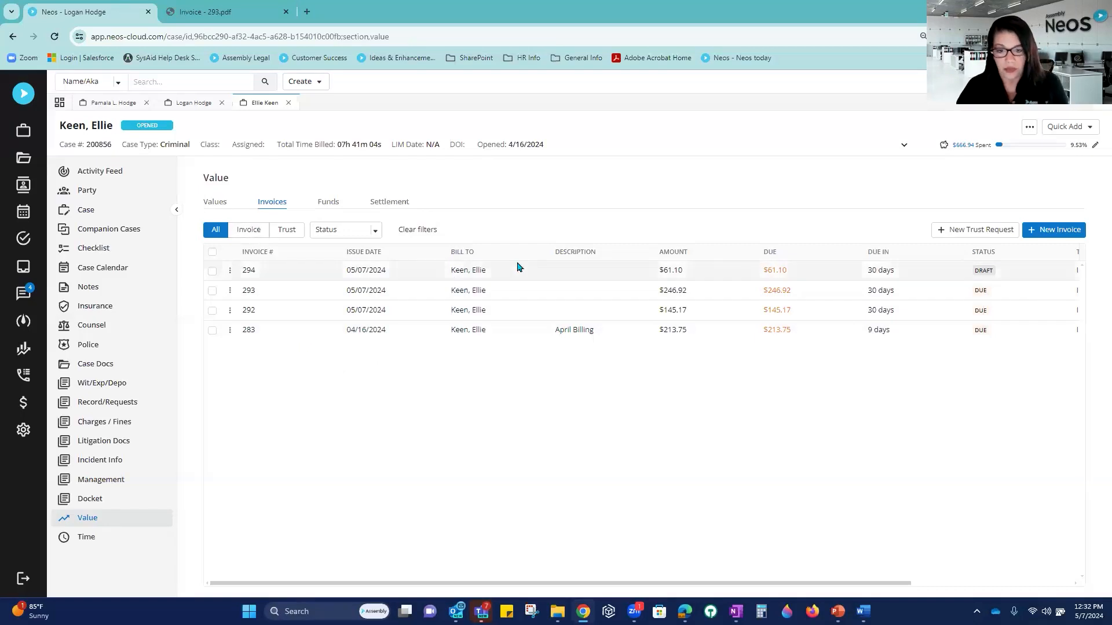
click(374, 330)
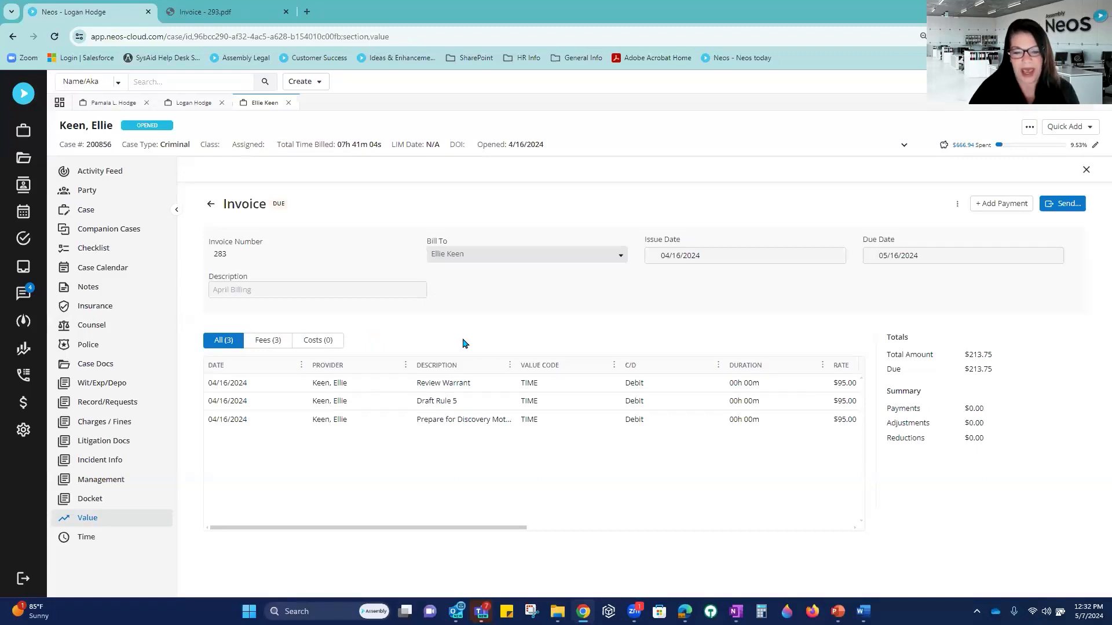
Step: Pay invoice 283's full $213.75 from the Operating Account and return to the invoice list
click(1001, 205)
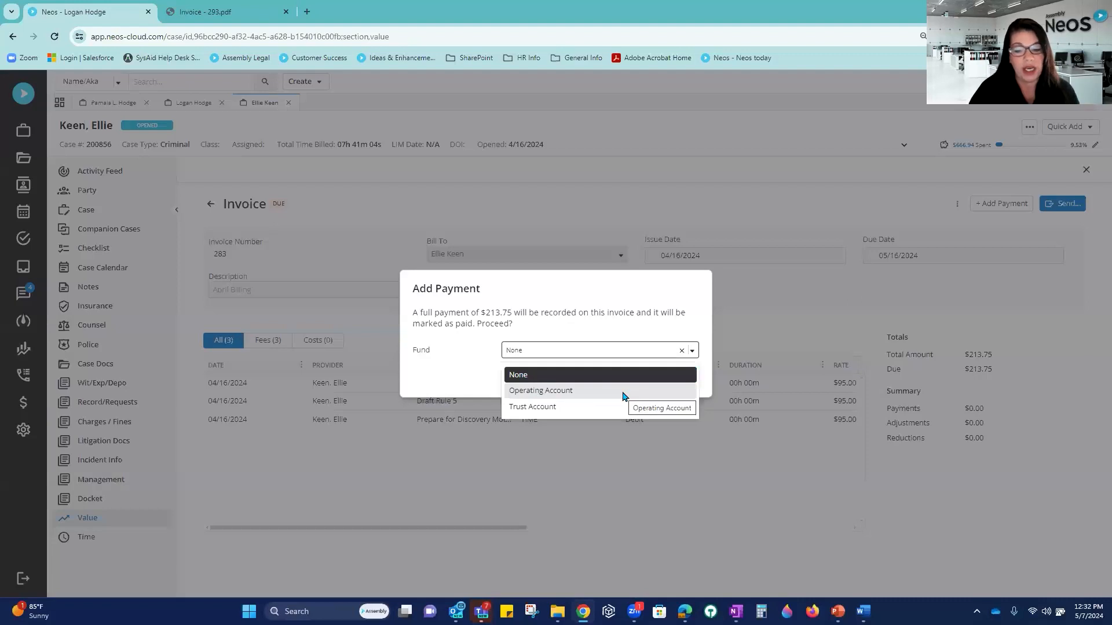
click(571, 391)
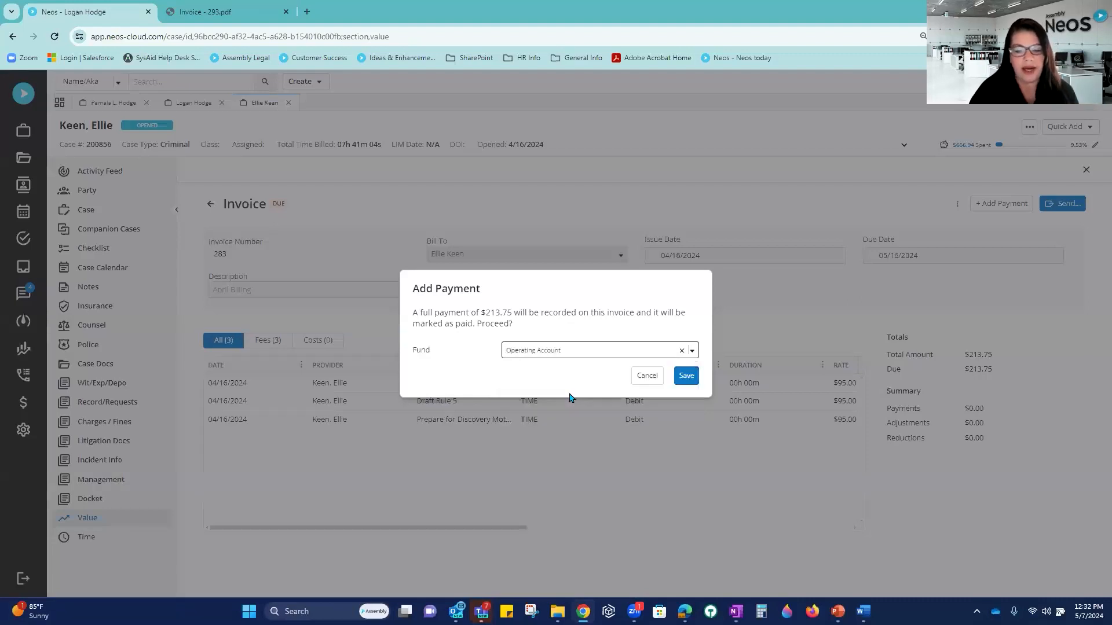
click(691, 380)
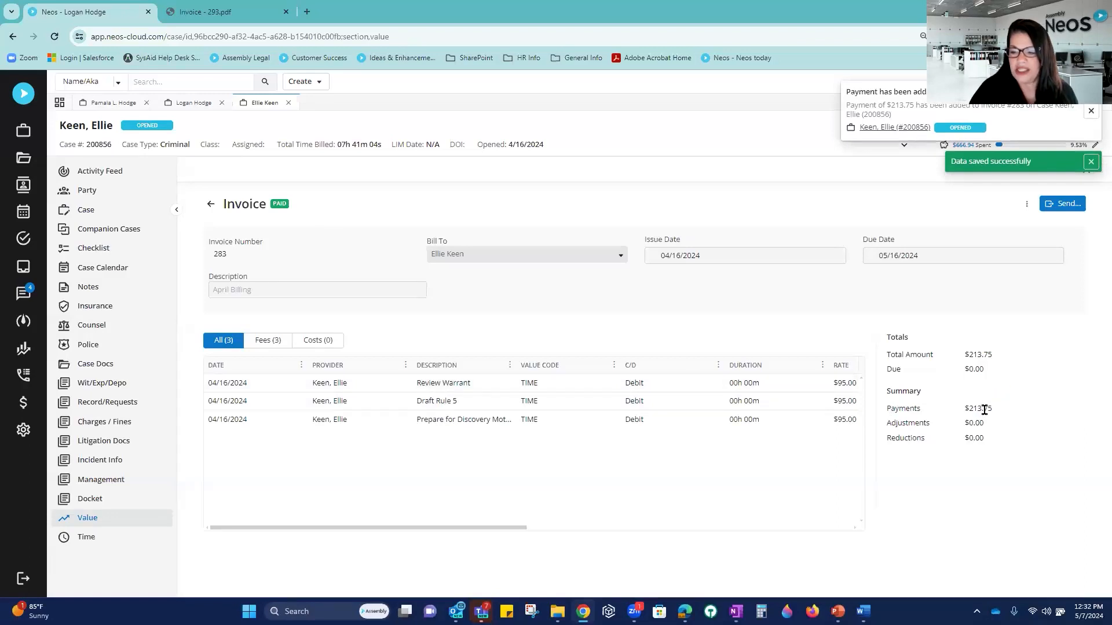
click(209, 206)
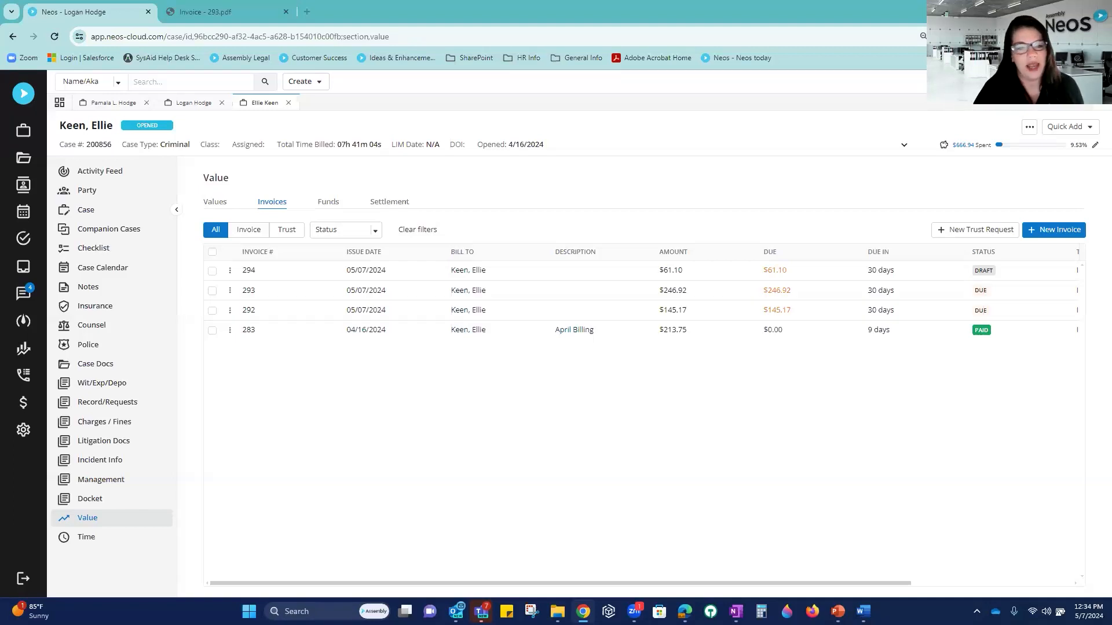
Step: Confirm LawPay shows Active under Settings > Integrations, then switch to the staging Neos window
click(23, 430)
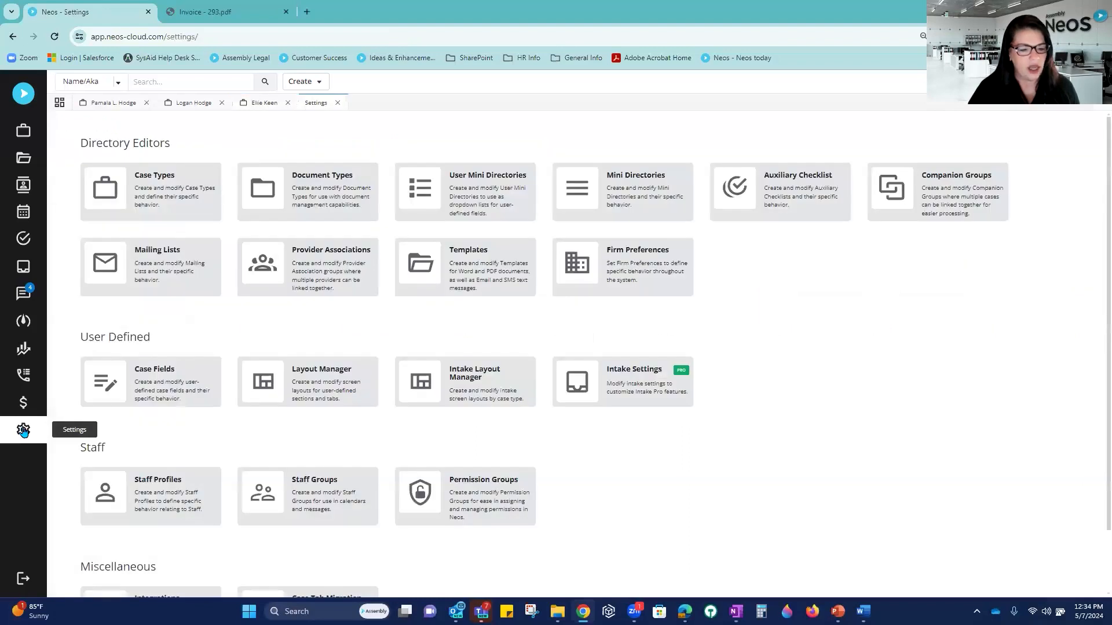
scroll(158, 356, down, 2)
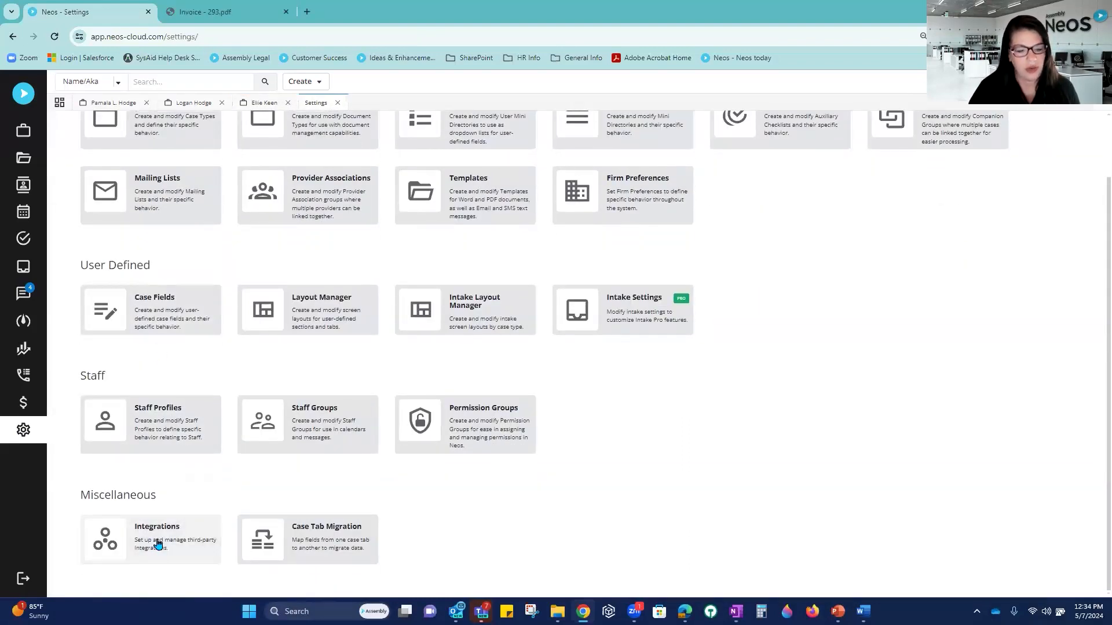
click(158, 543)
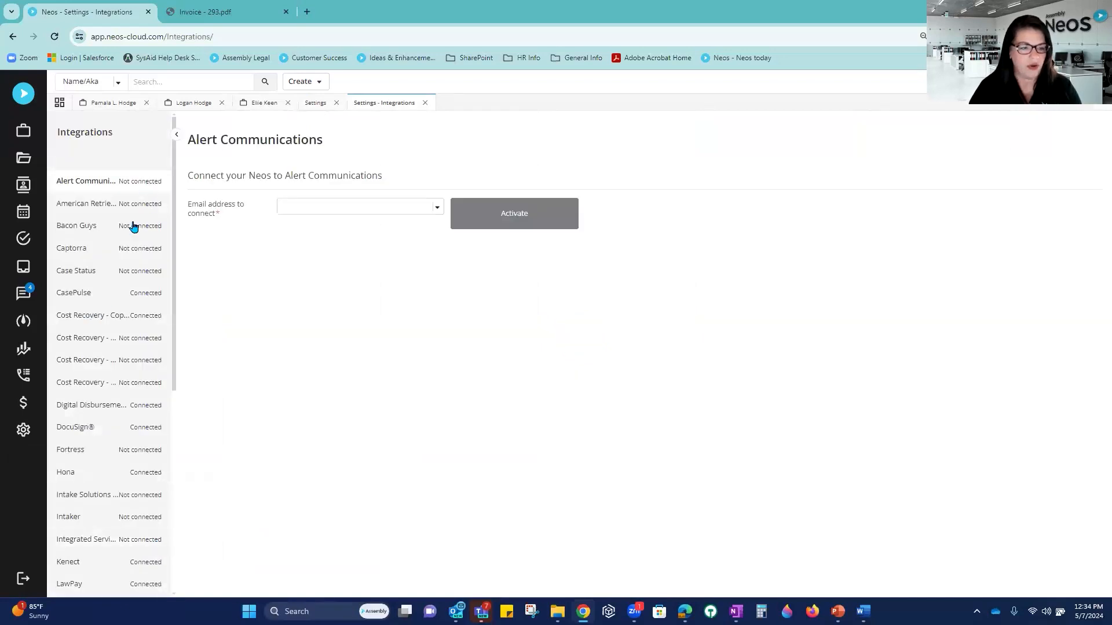
scroll(107, 467, down, 1)
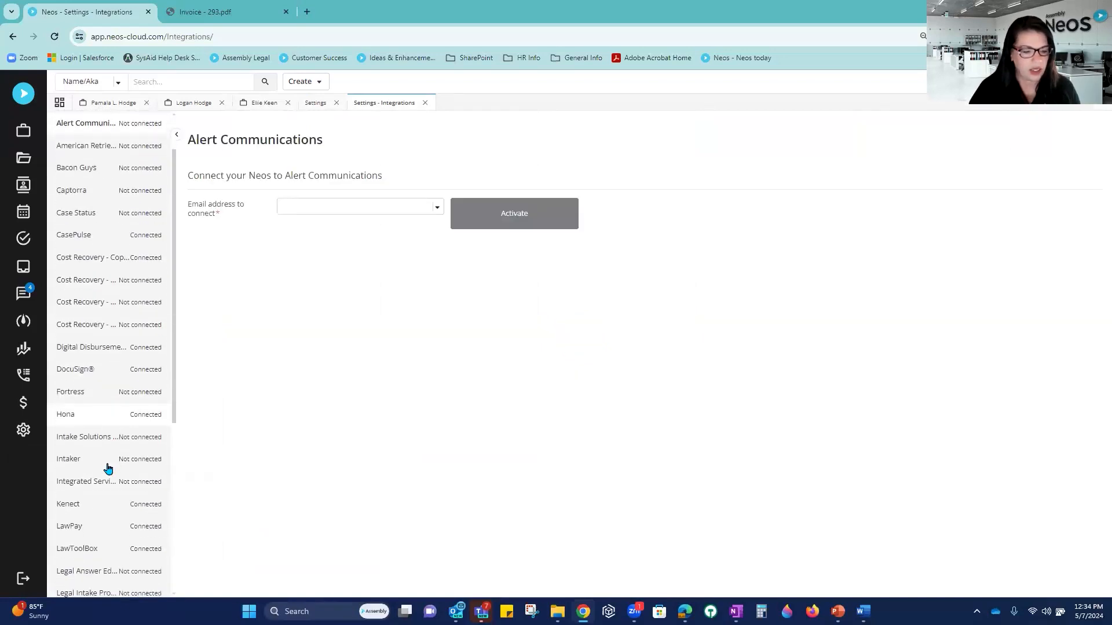
click(85, 527)
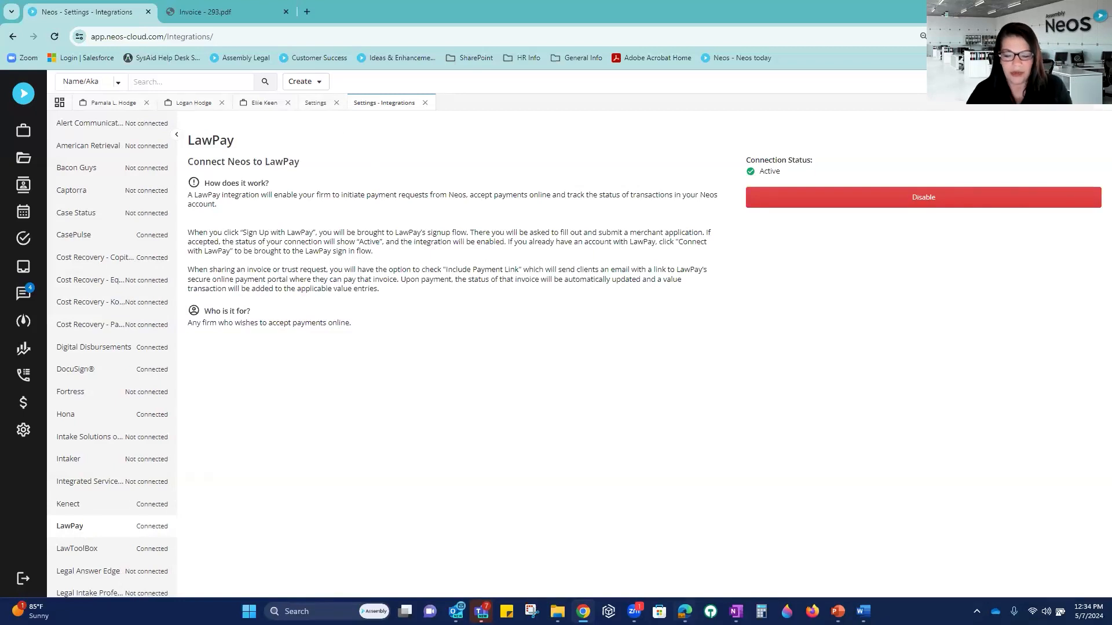
click(684, 611)
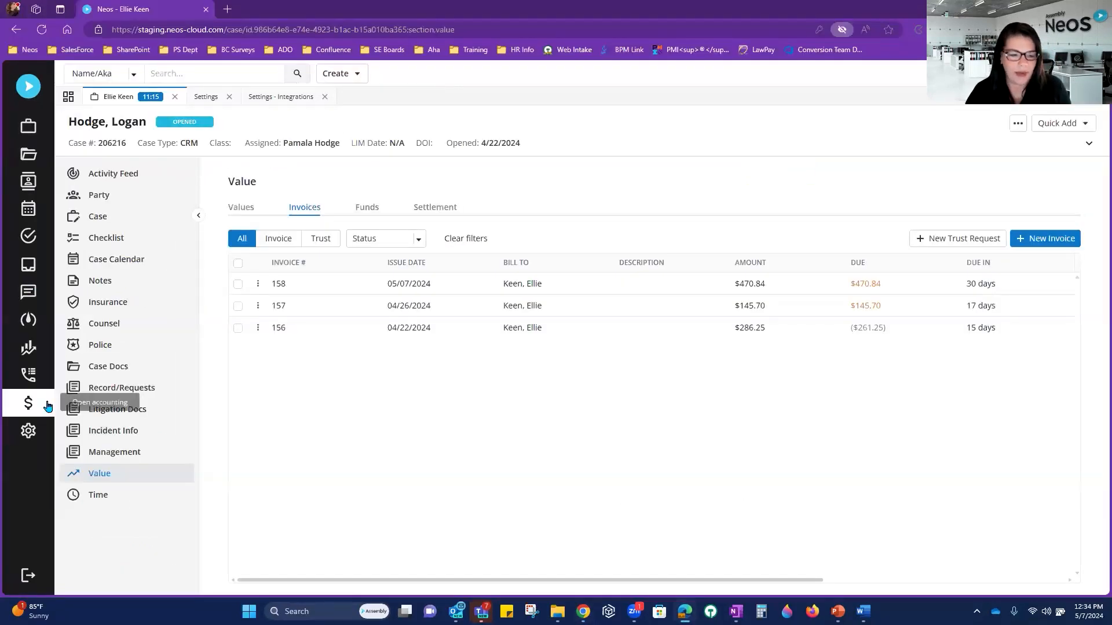
Step: Open the staging site's LawPay integration under Settings > Integrations, showing it Inactive
click(28, 431)
scroll(142, 528, down, 3)
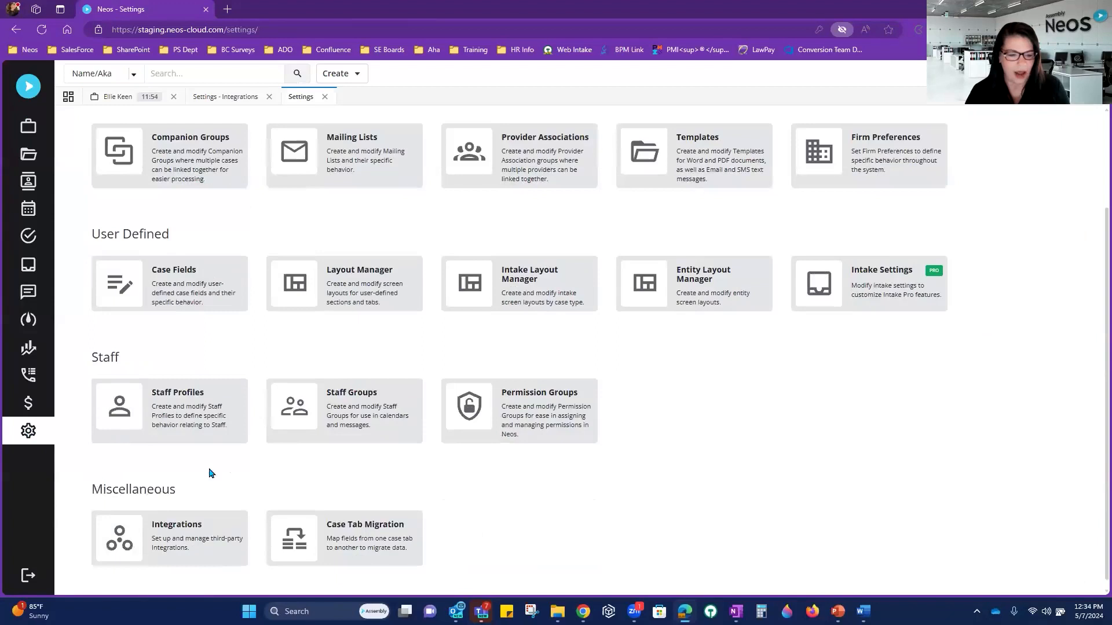
click(177, 526)
scroll(162, 524, down, 8)
scroll(159, 524, down, 7)
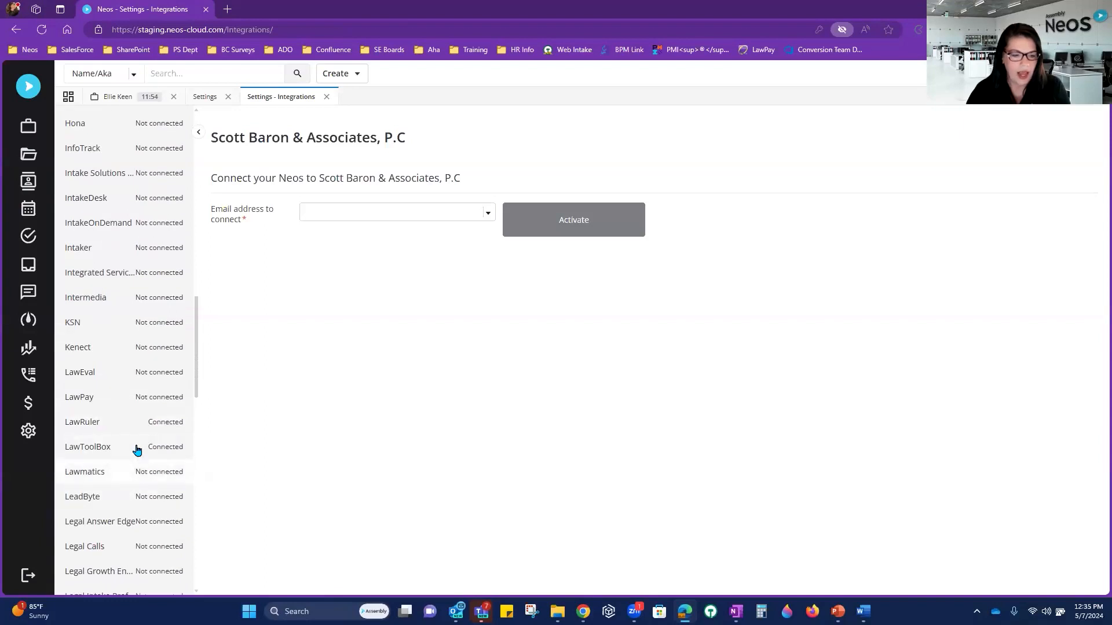
click(149, 399)
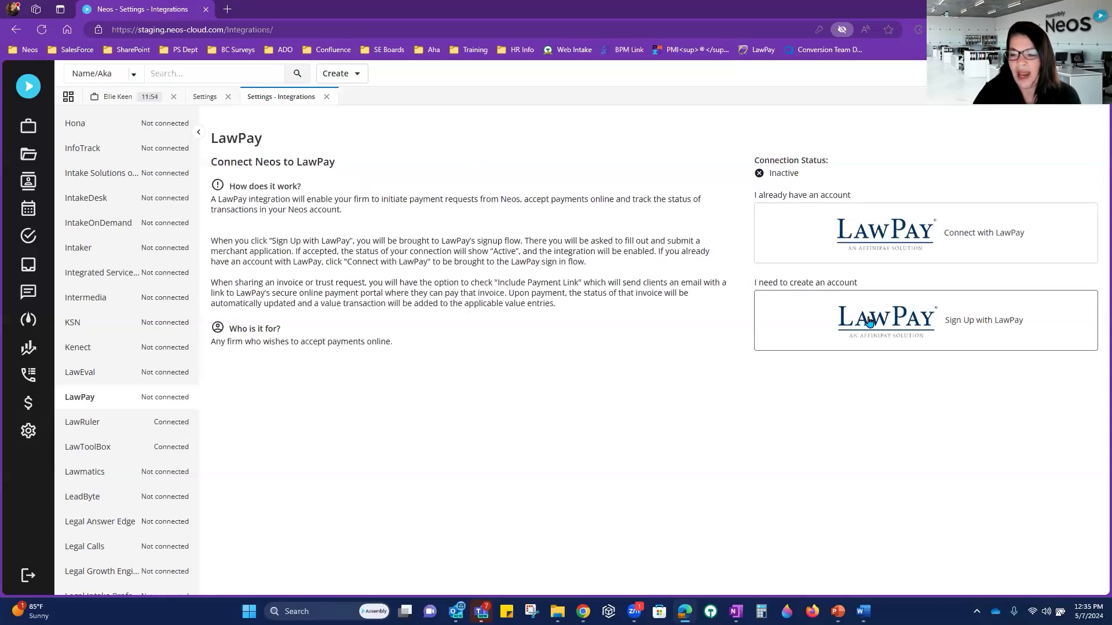
click(954, 322)
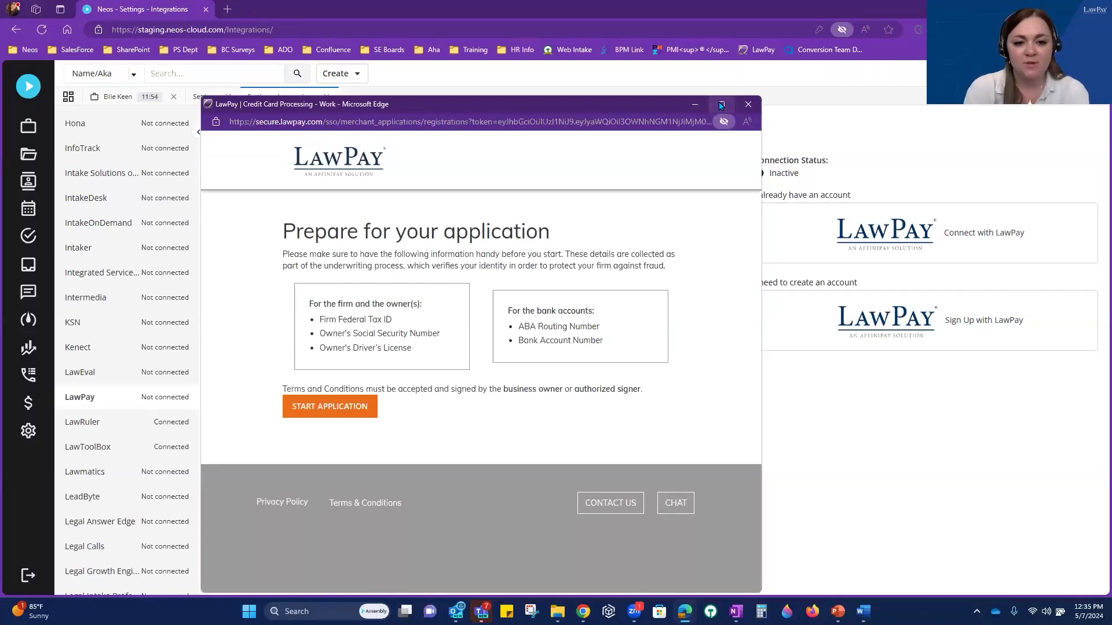
mouse_move(721, 105)
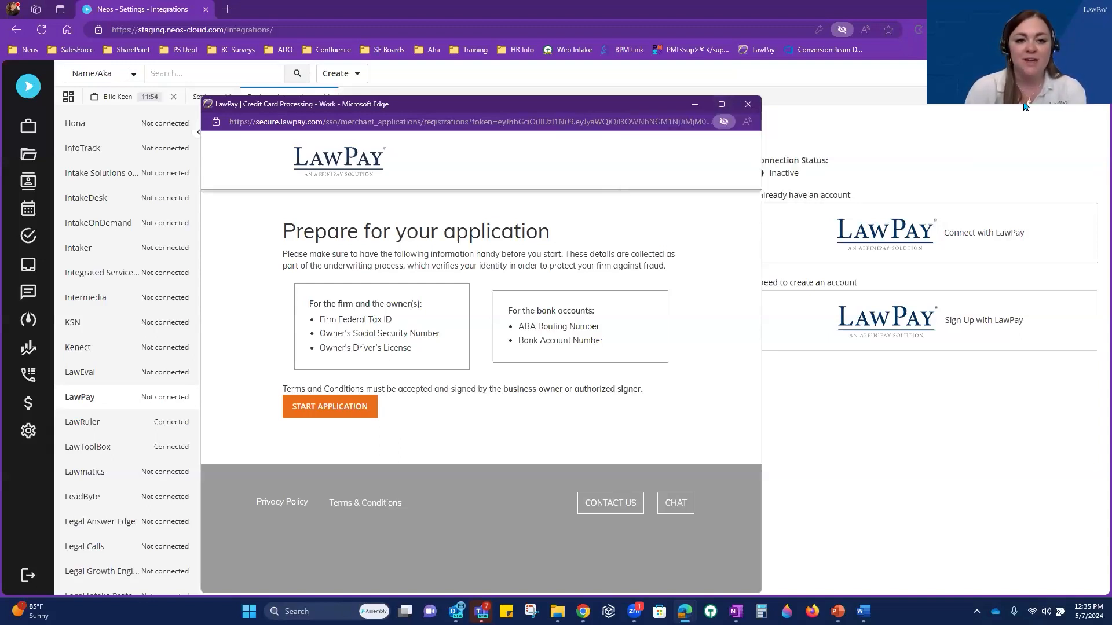
click(748, 105)
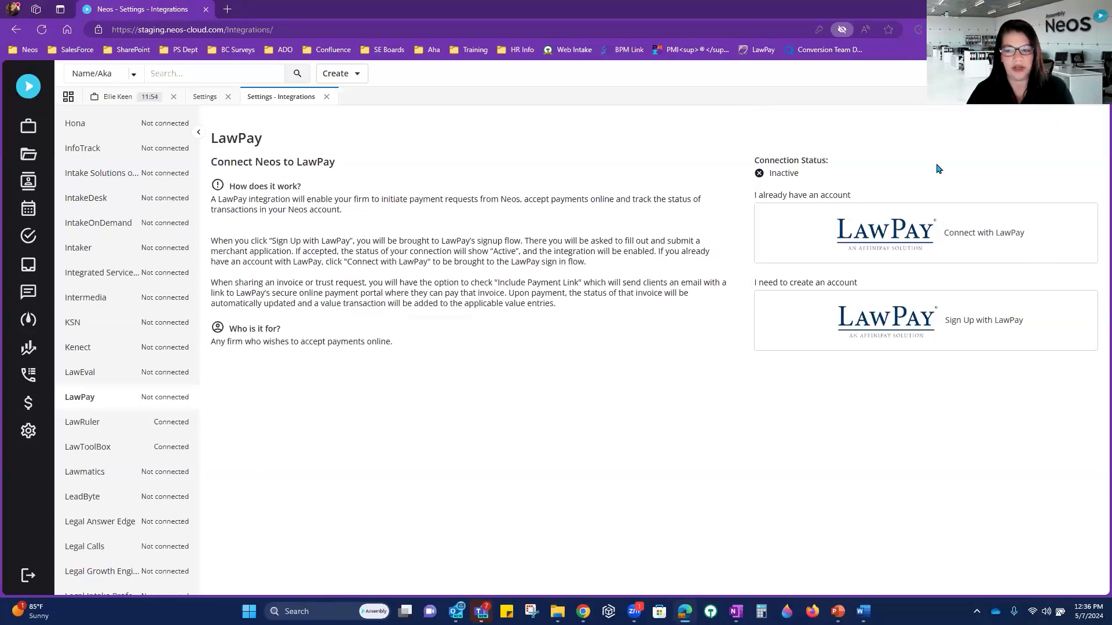
Step: Choose to sign in to an existing LawPay account with the saved e-mail and password
click(912, 240)
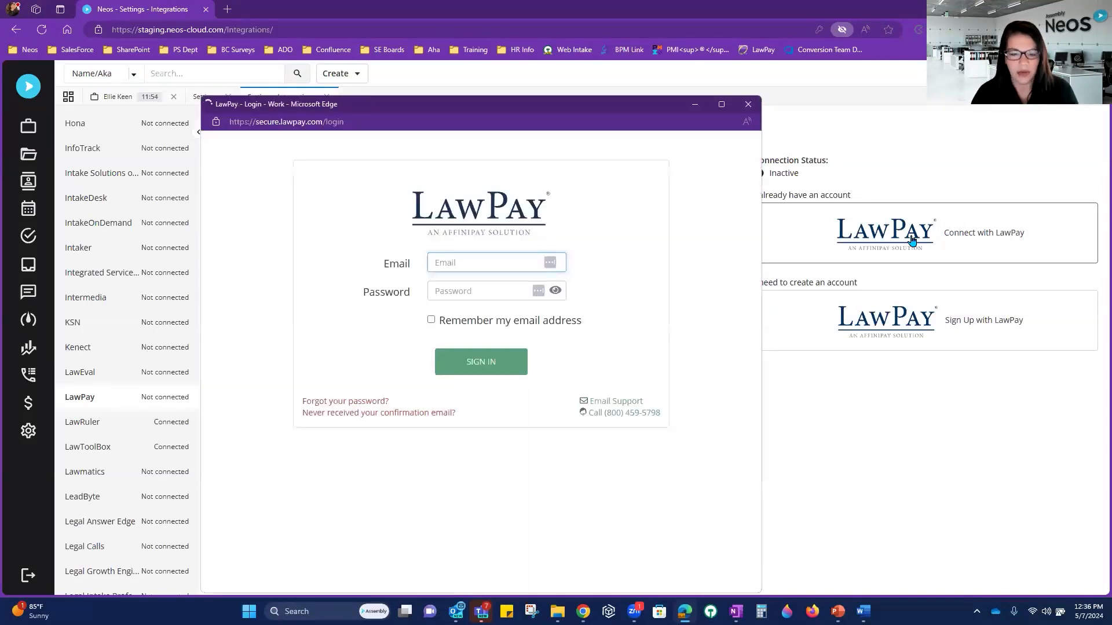
text(PAMA)
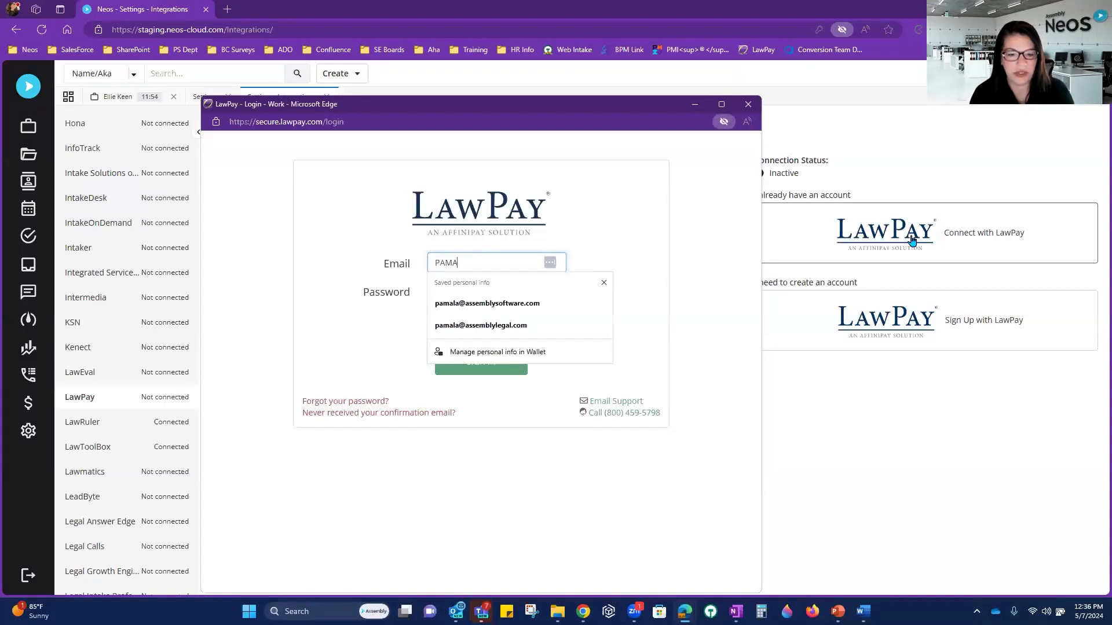
click(533, 303)
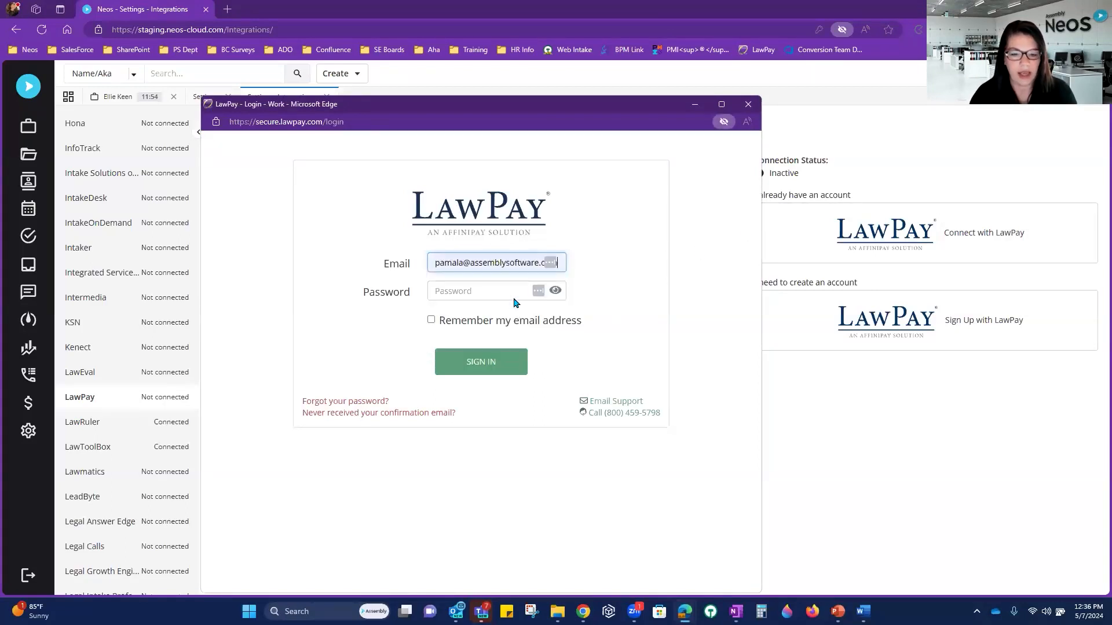
click(461, 291)
text(•••)
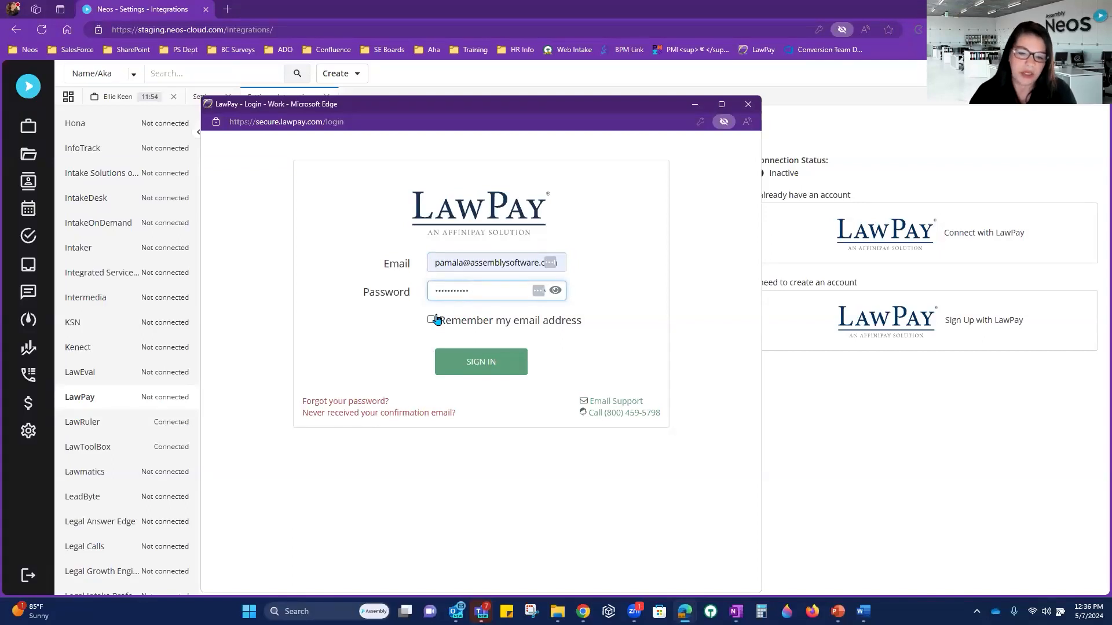
click(484, 367)
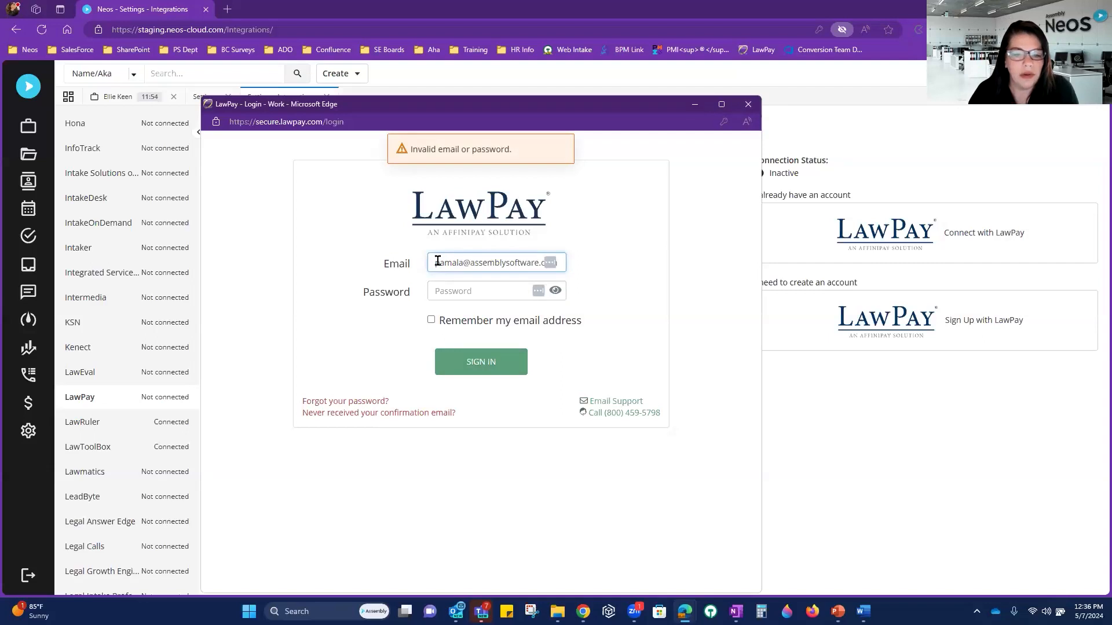
Step: Re-enter the account e-mail and password and sign in, connecting LawPay to Neos
drag(438, 262, 592, 252)
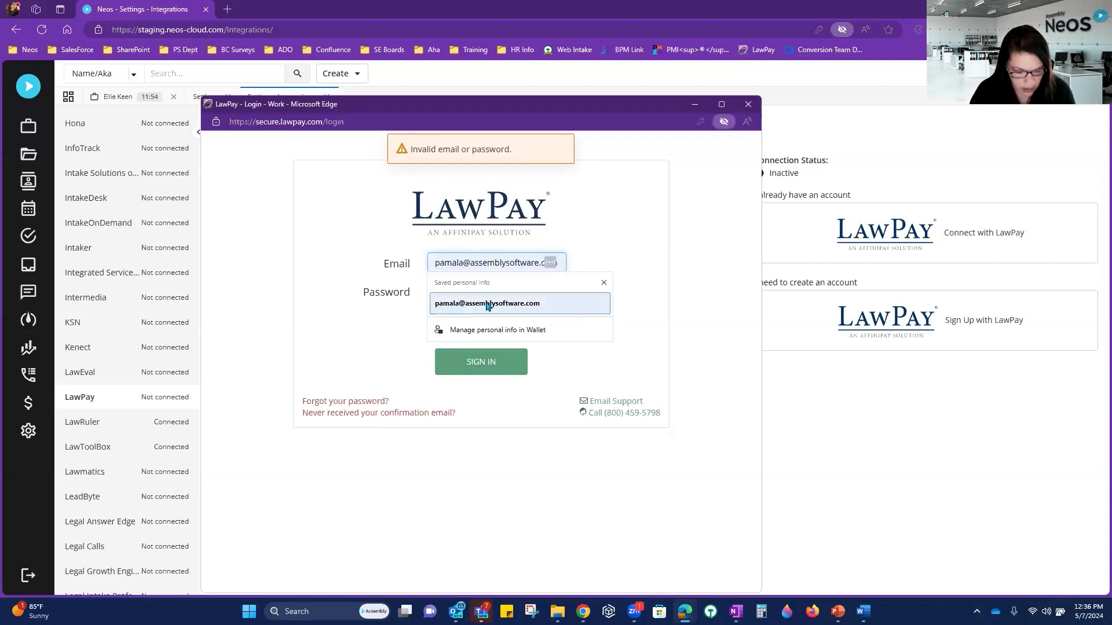
key(BackSpace)
key(BackSpace)
key(BackSpace)
key(BackSpace)
key(BackSpace)
key(BackSpace)
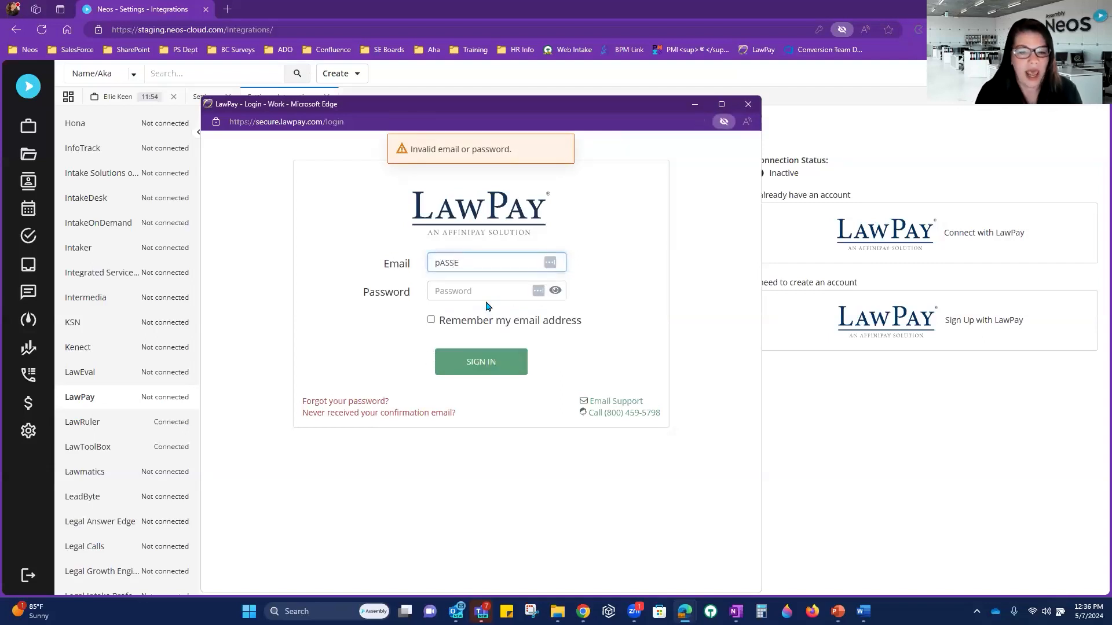
key(Tab)
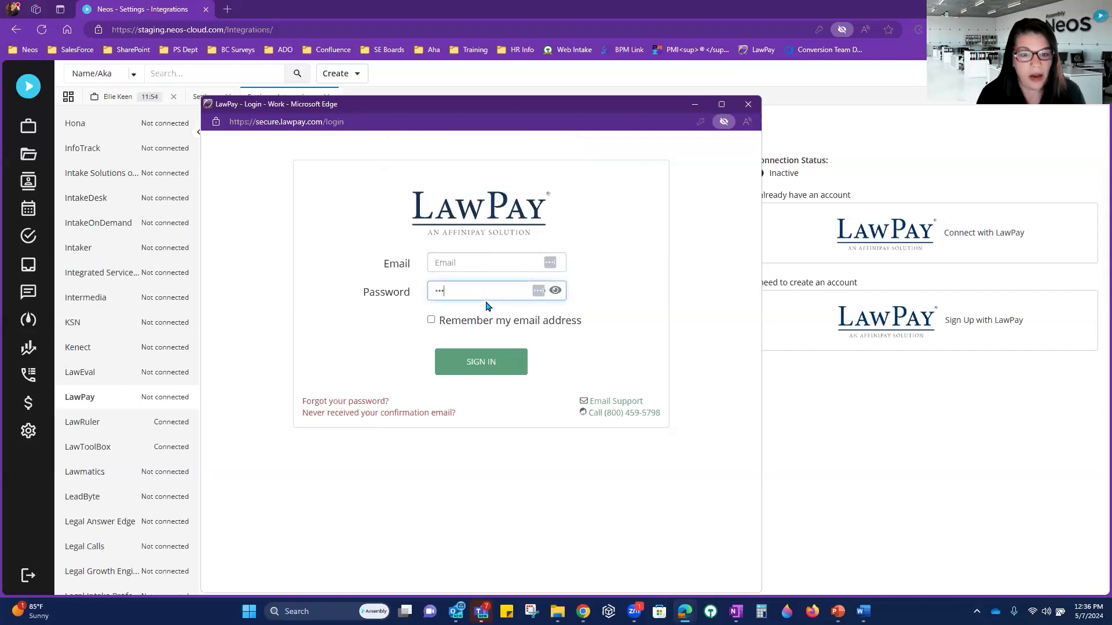
key(BackSpace)
key(BackSpace)
key(shift+Tab)
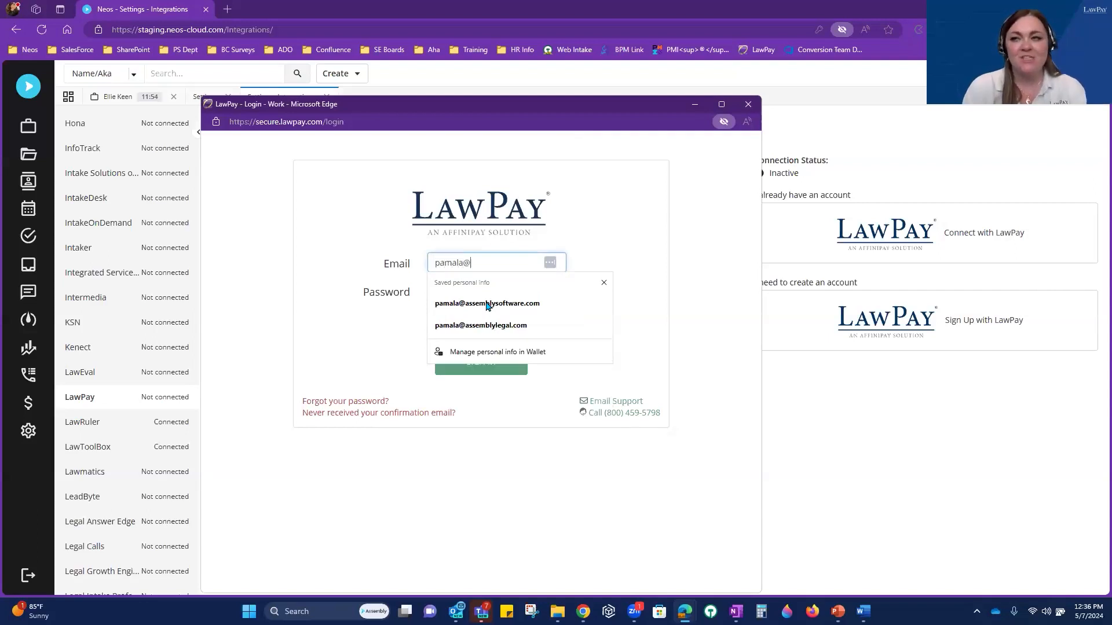
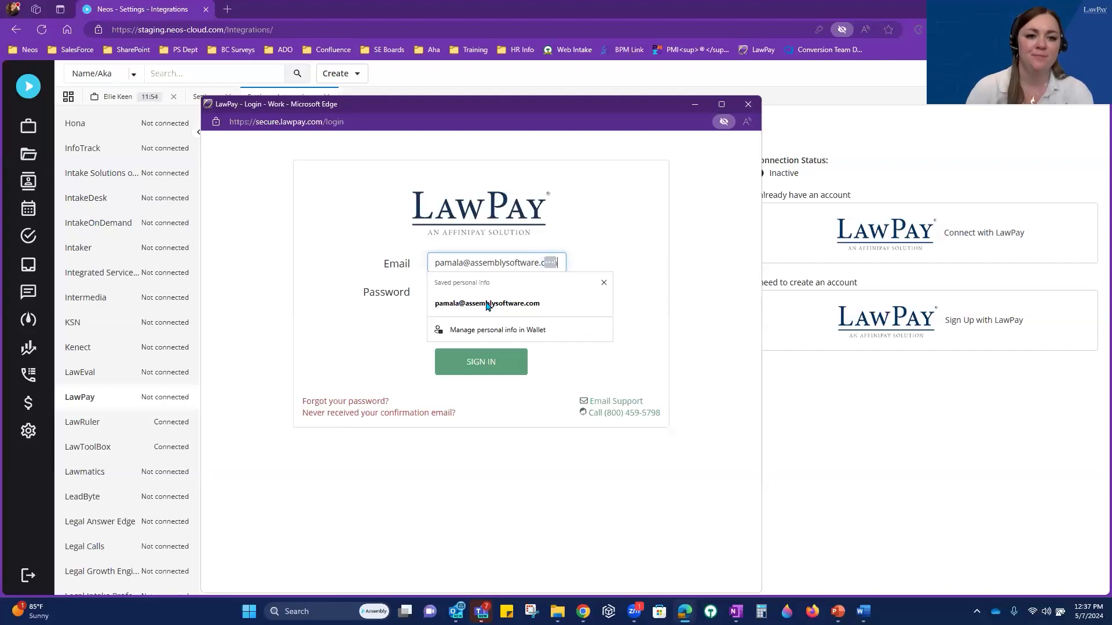
click(487, 304)
text(••)
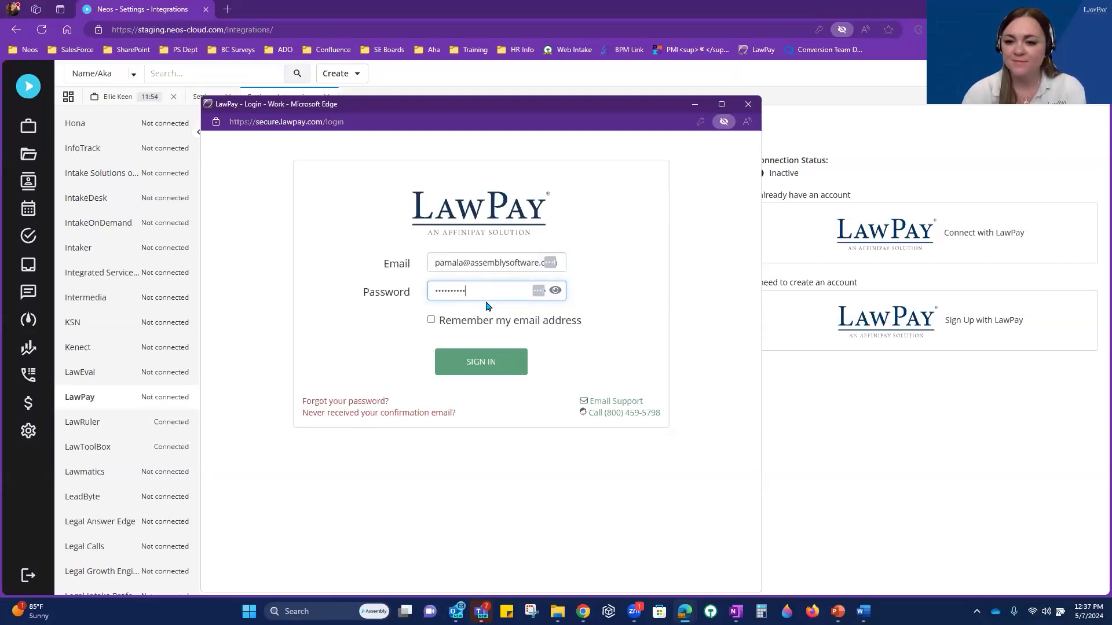
click(472, 363)
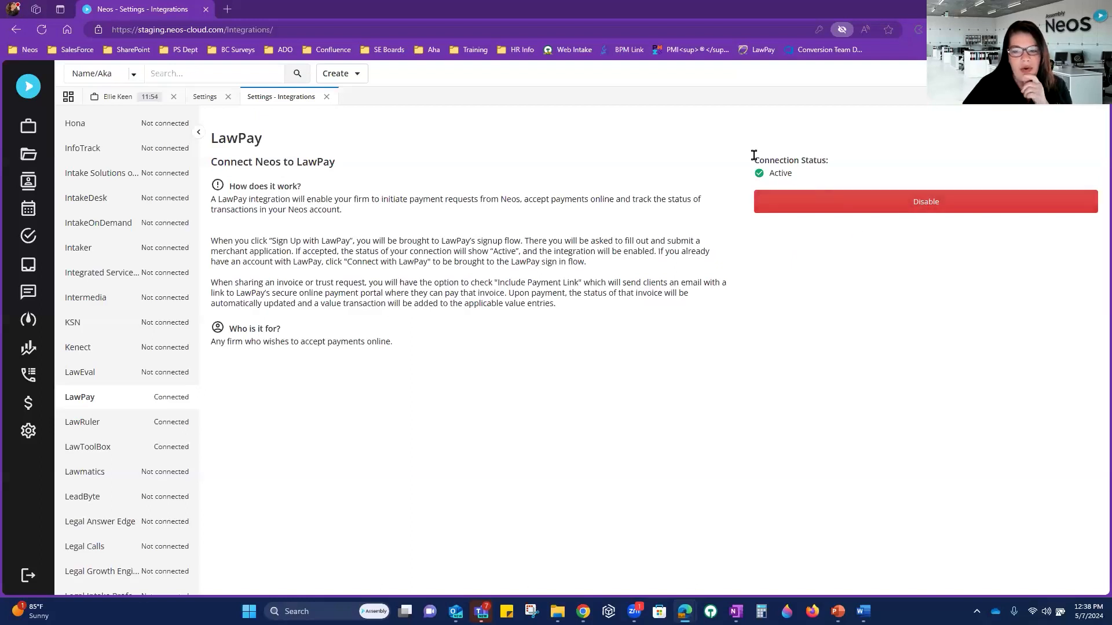
Step: Leave the LawPay settings and return to the case's invoice list (158, 157, 156)
drag(755, 157, 844, 169)
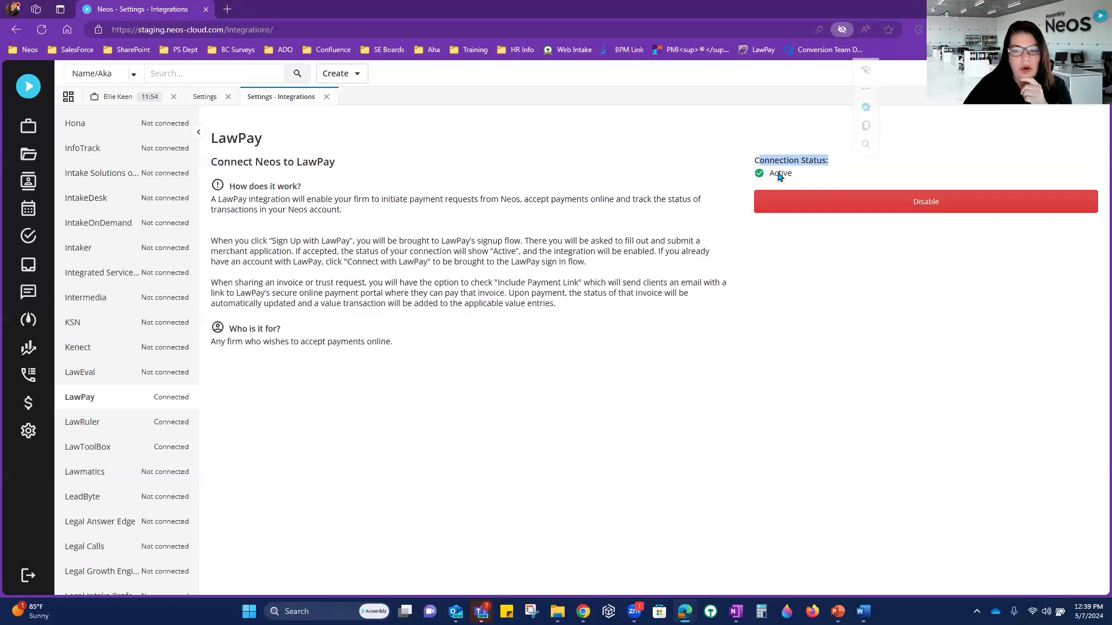
click(754, 161)
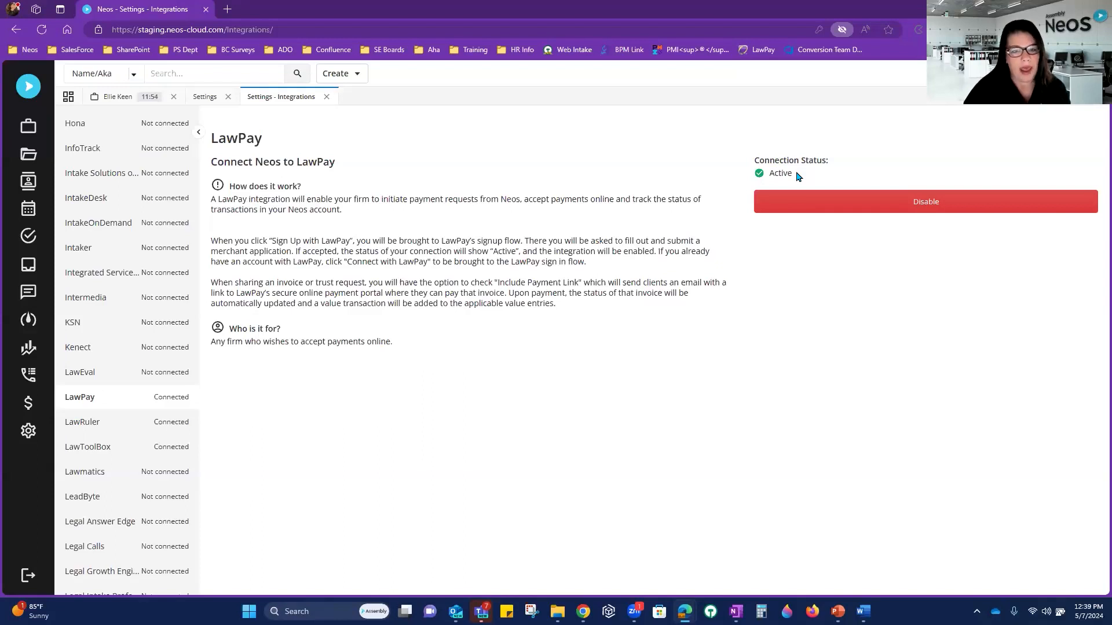
click(116, 96)
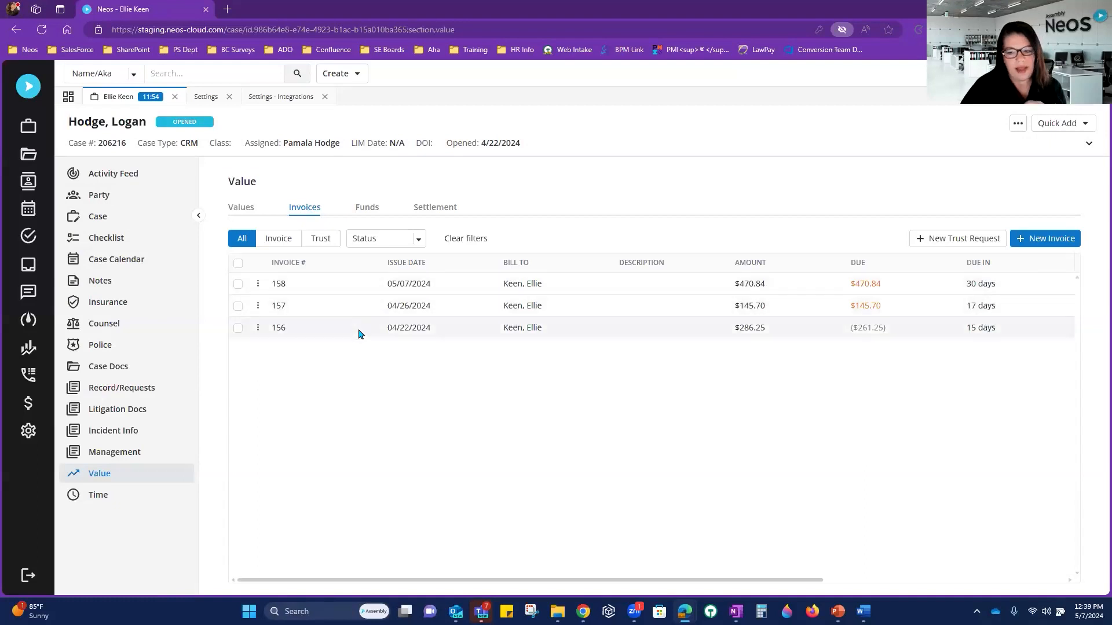
Step: Start sending invoice 157 via Send LawPay with a LawPay payment link included
click(258, 306)
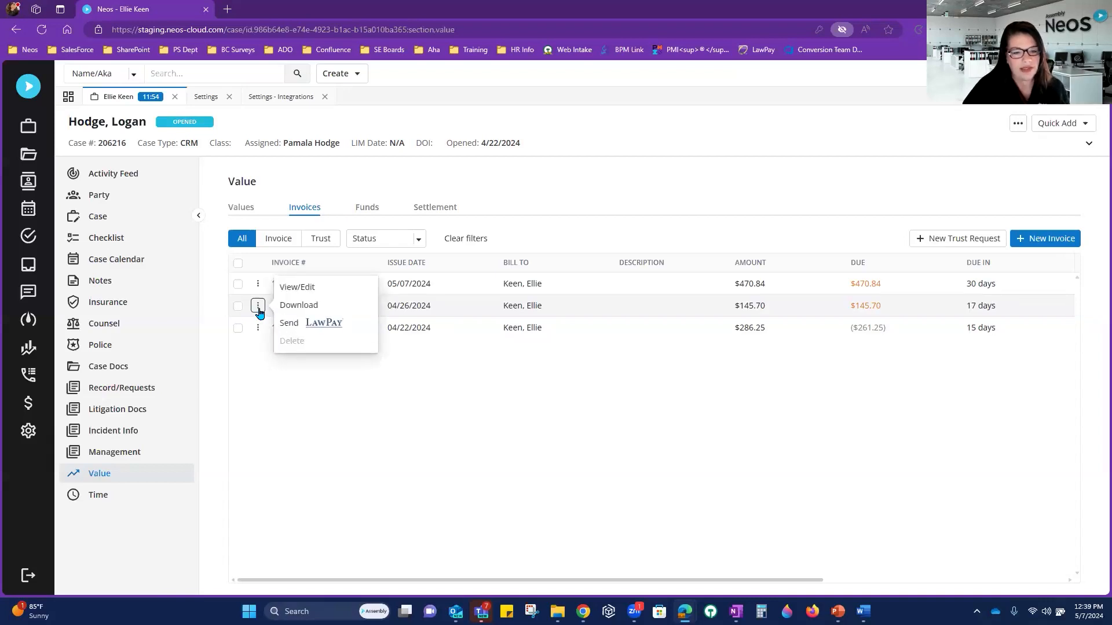
click(291, 326)
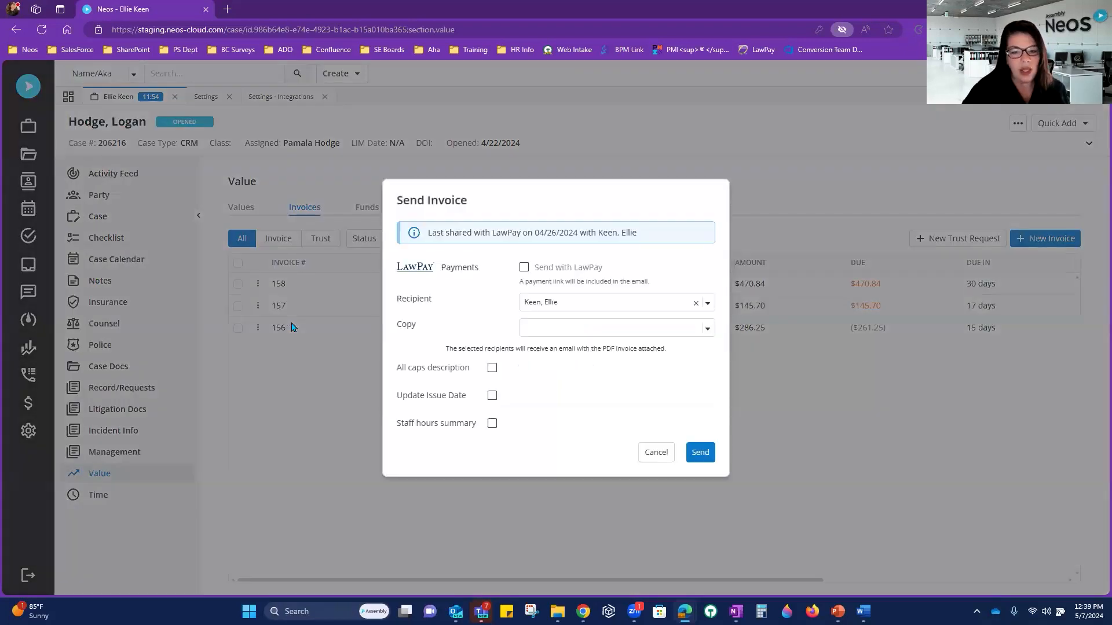
click(524, 268)
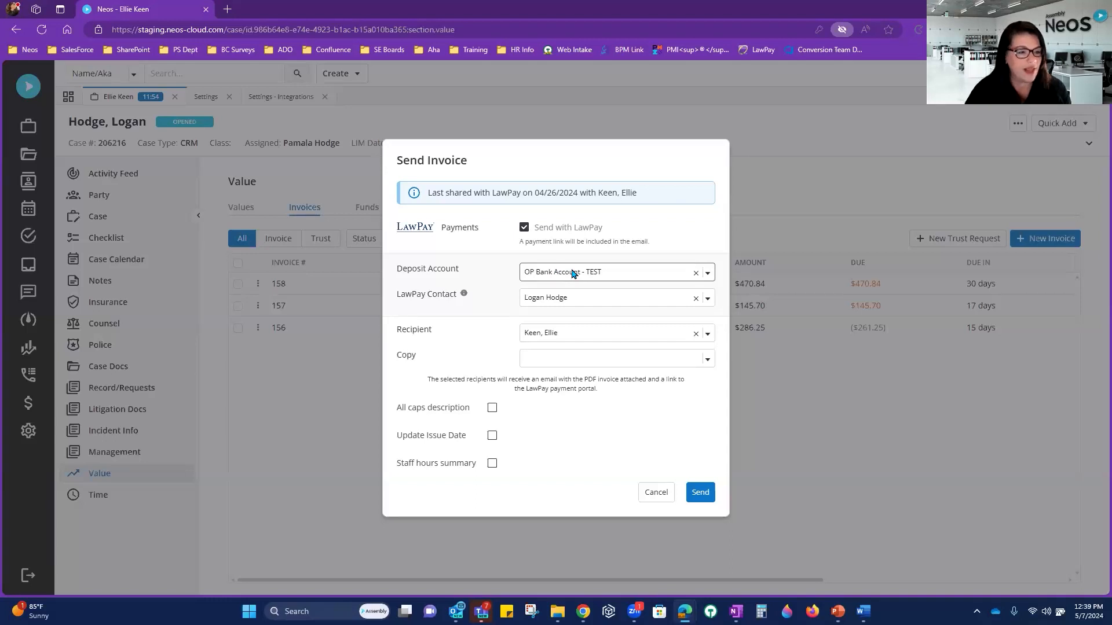
Step: Copy a second contact, enable all-caps description, issue-date update and staff hours summary, then send
click(572, 359)
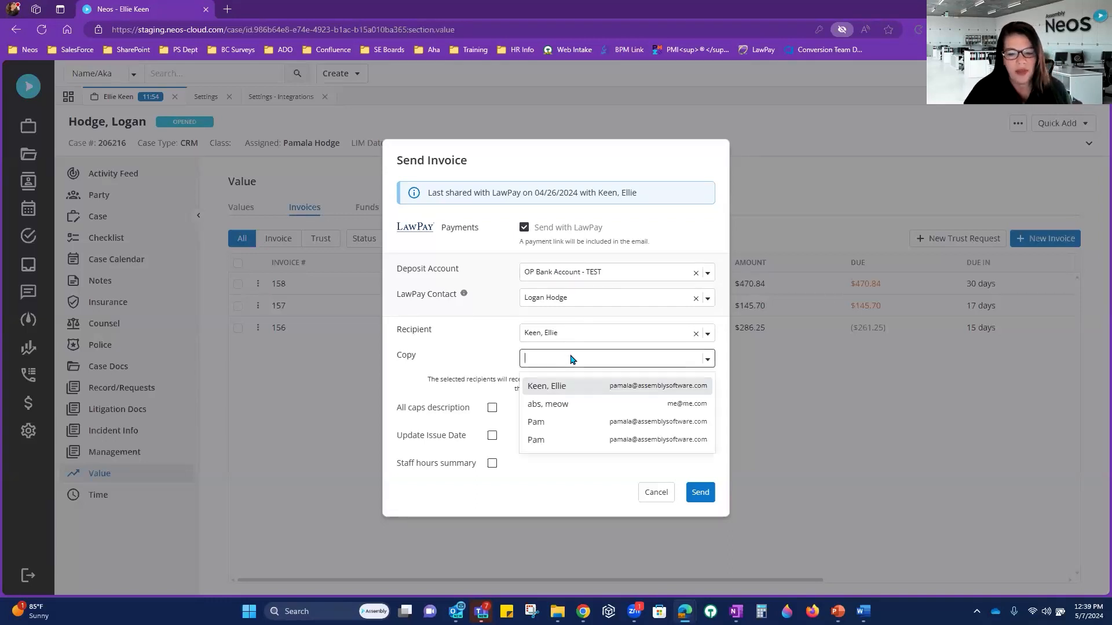
click(583, 426)
click(488, 333)
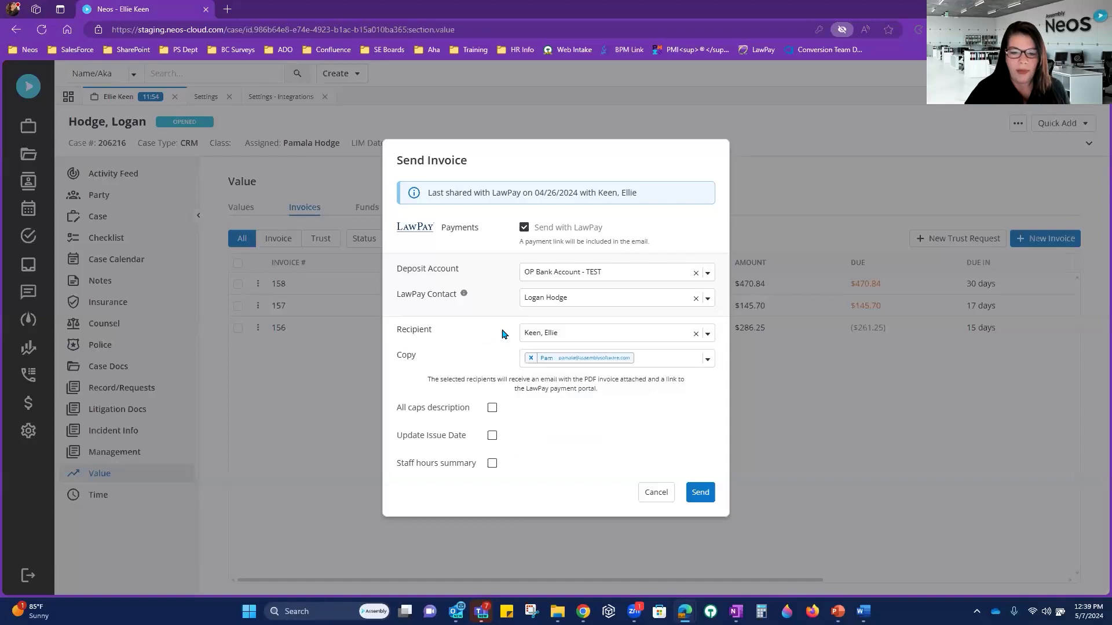
click(492, 409)
click(492, 436)
click(493, 464)
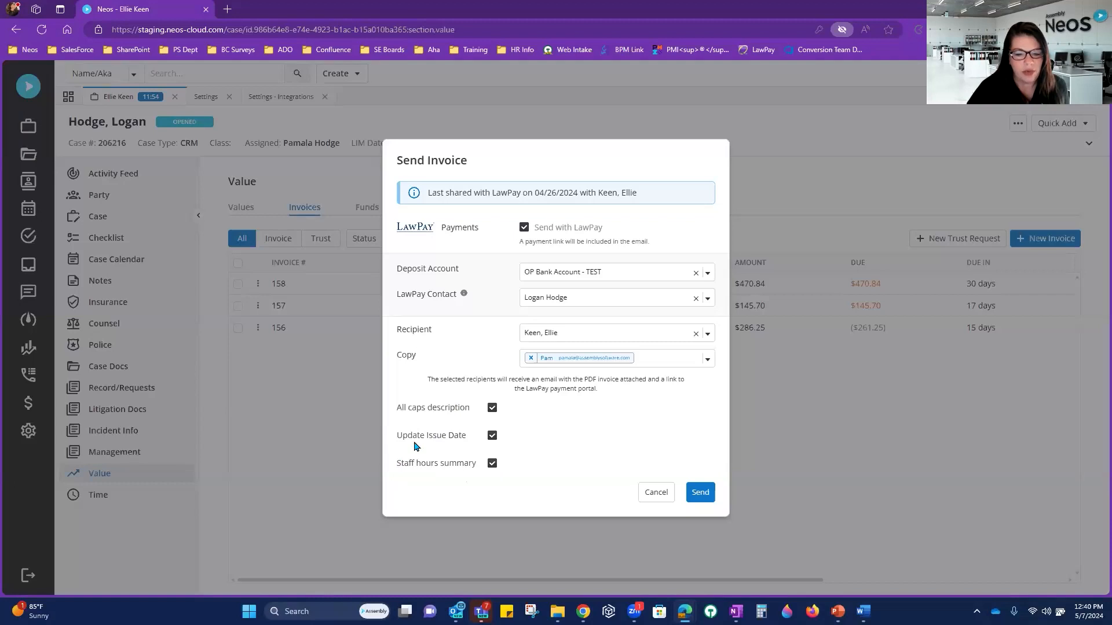
drag(396, 436, 471, 436)
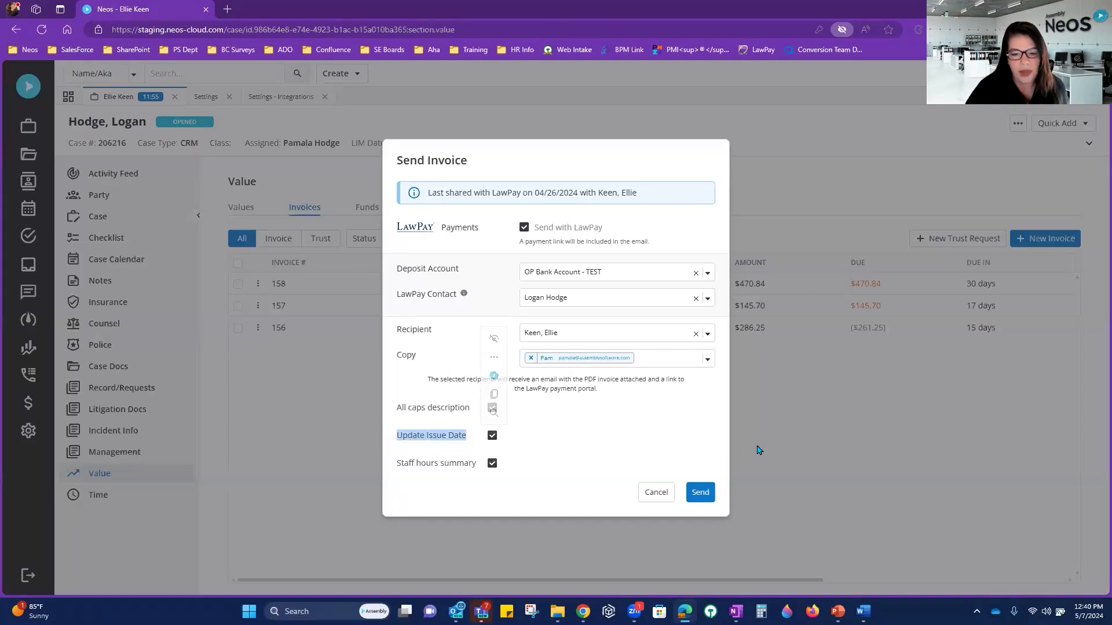
click(706, 502)
click(702, 493)
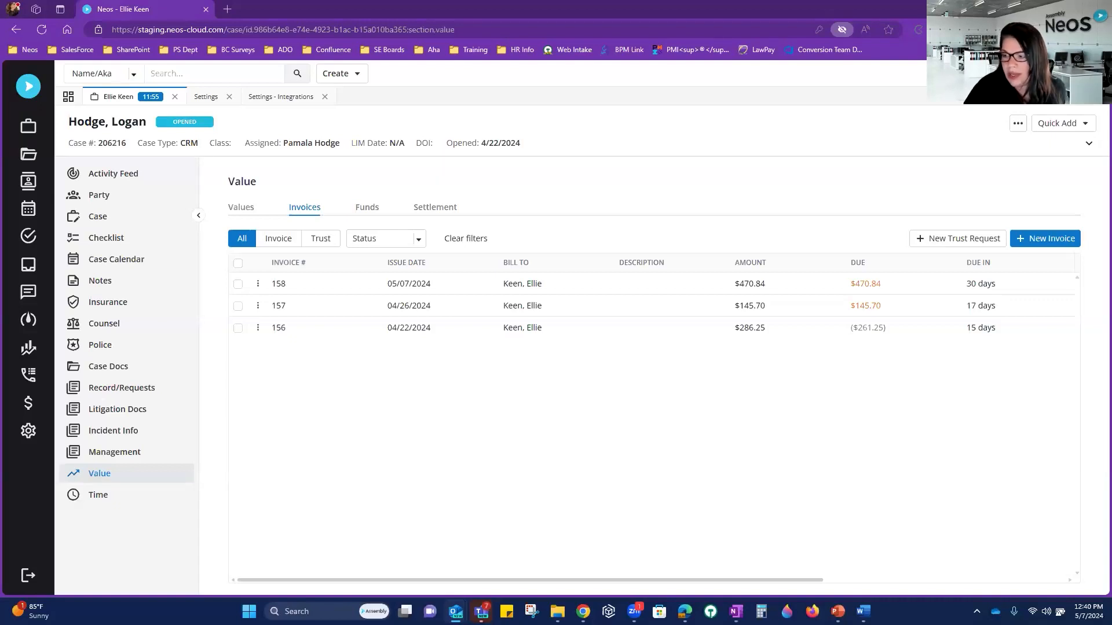
Step: Maximize the LawPay email, download and view Invoice - 157.pdf, then return to the email
drag(1111, 109, 925, 109)
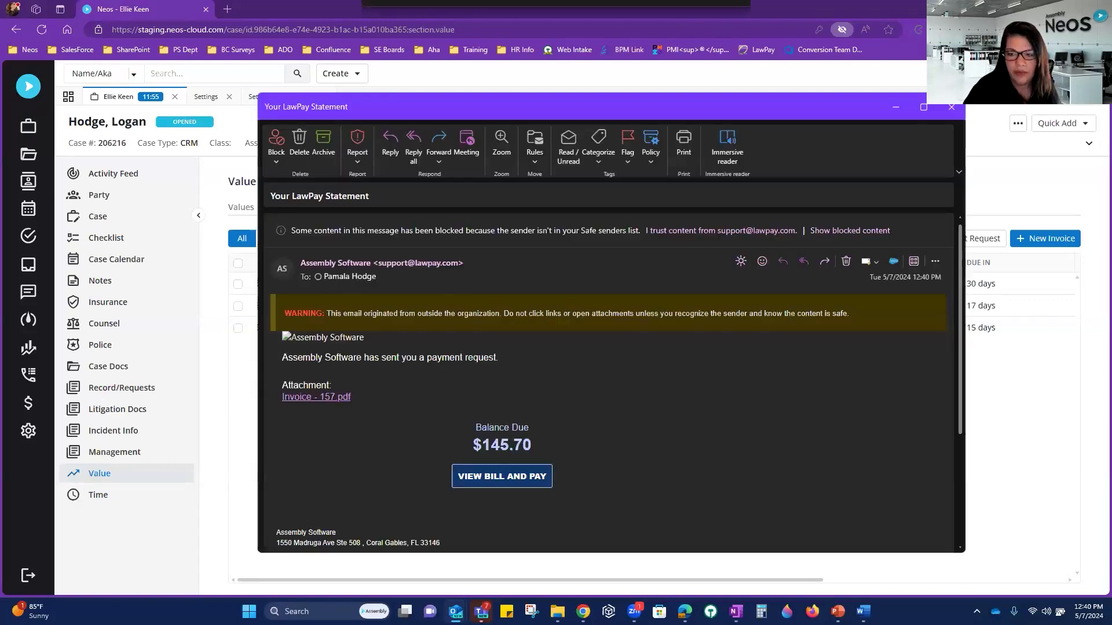
click(925, 108)
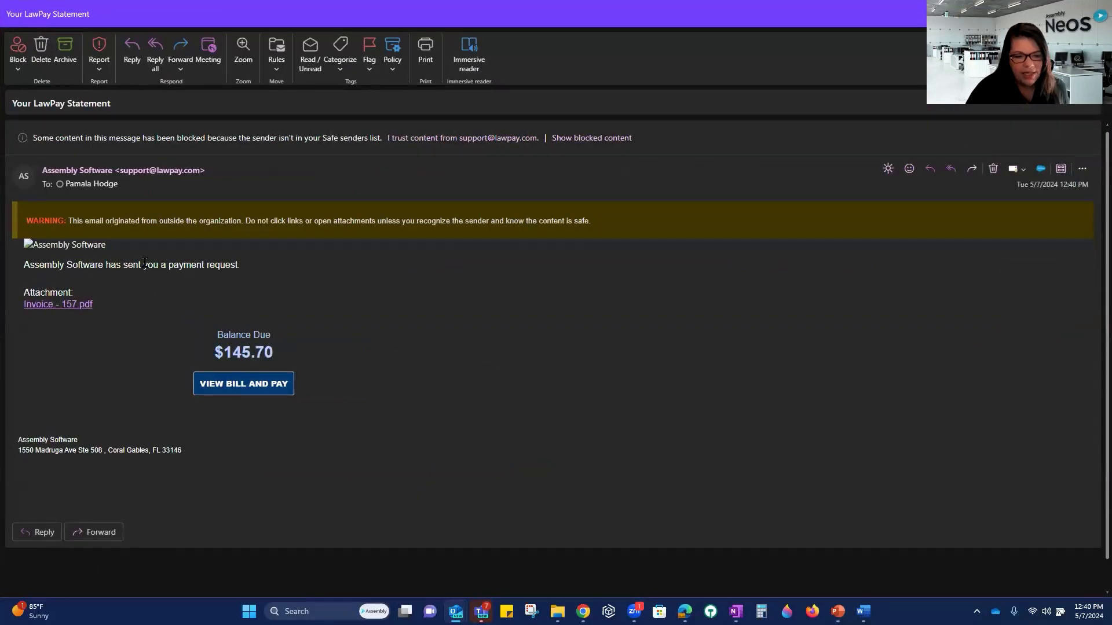
click(54, 311)
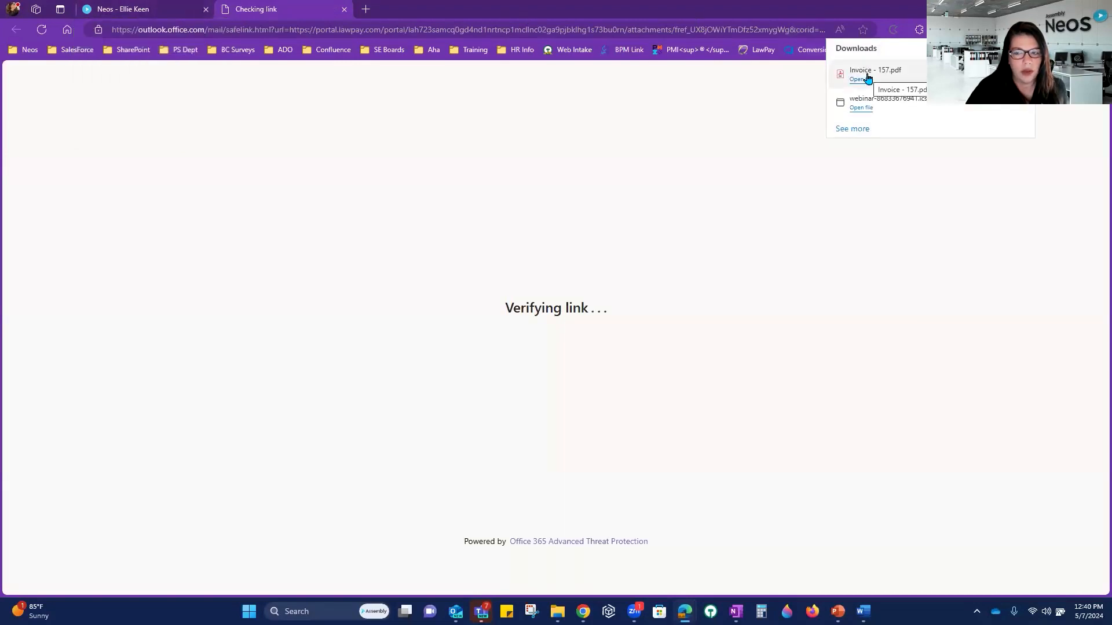
click(867, 77)
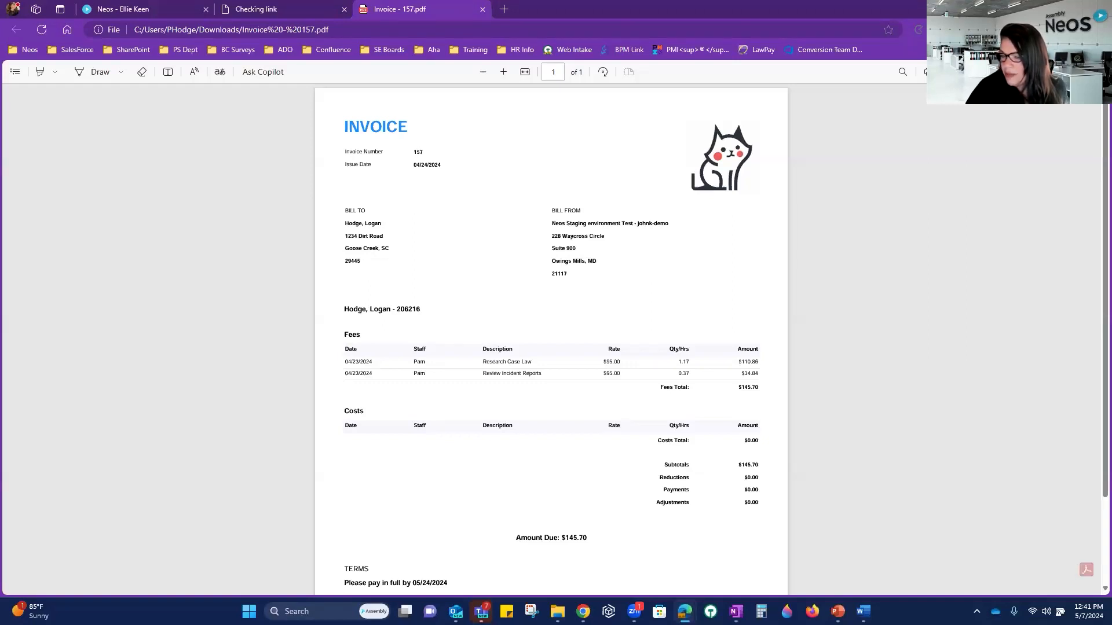
key(alt+Tab)
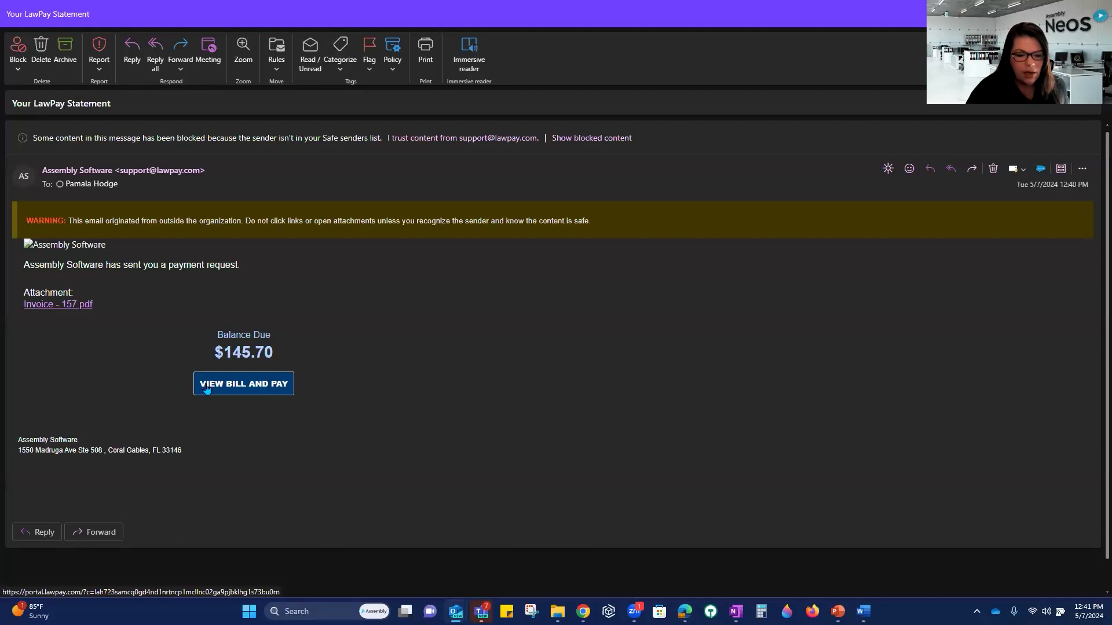
Step: Open the bill's payment page, select the $145.70 outstanding bill, and proceed to payment entry
click(257, 386)
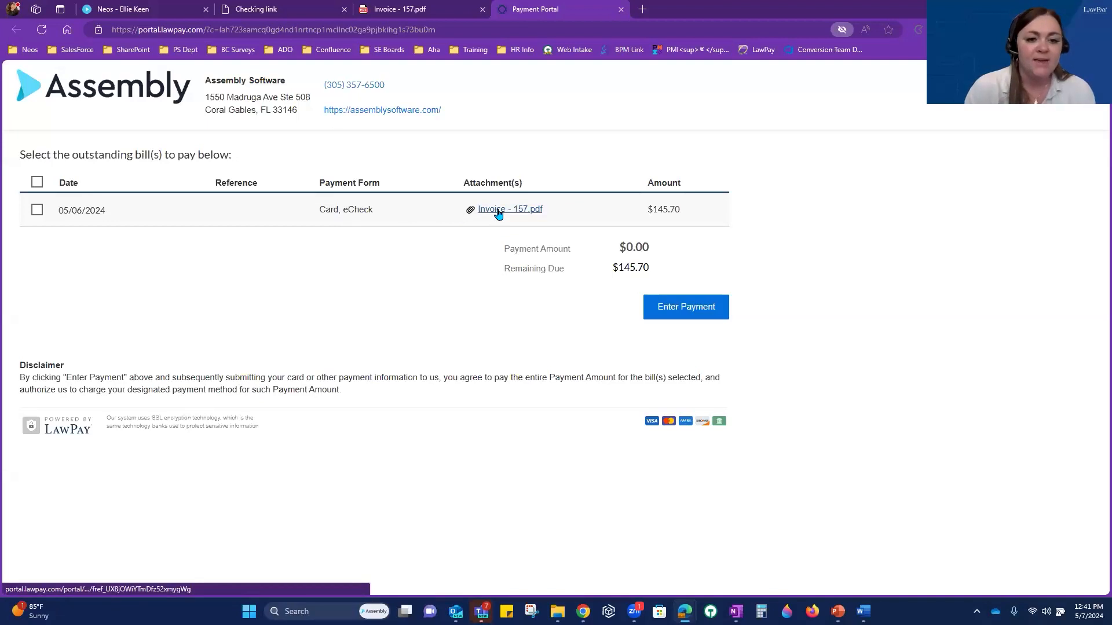
click(37, 212)
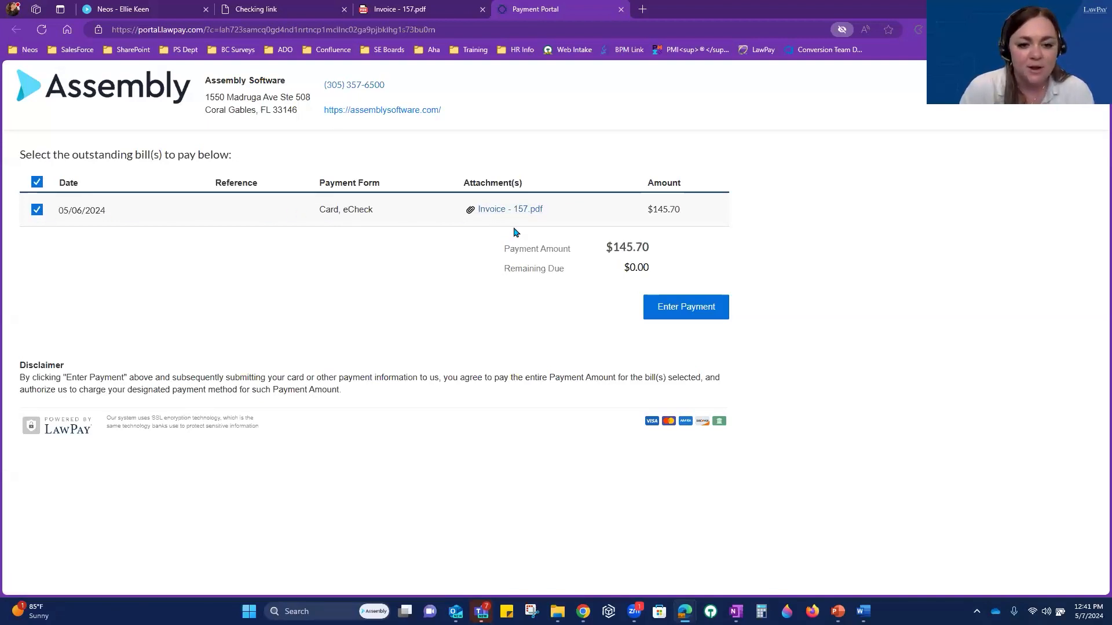
click(701, 316)
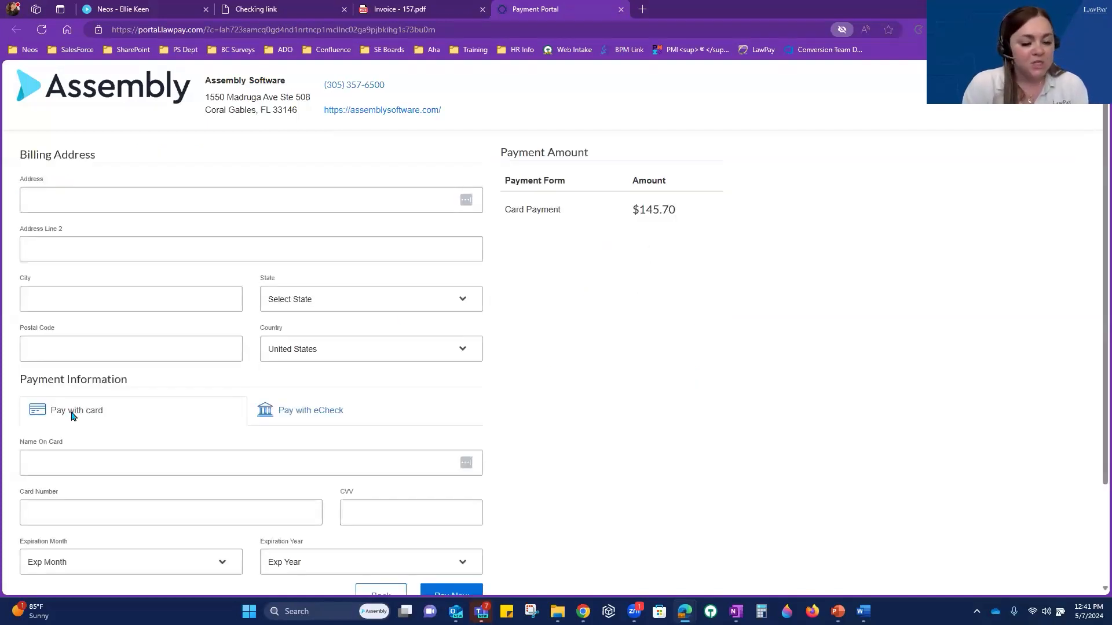
Step: Keep card as the payment method and autofill the billing address from saved details
click(342, 417)
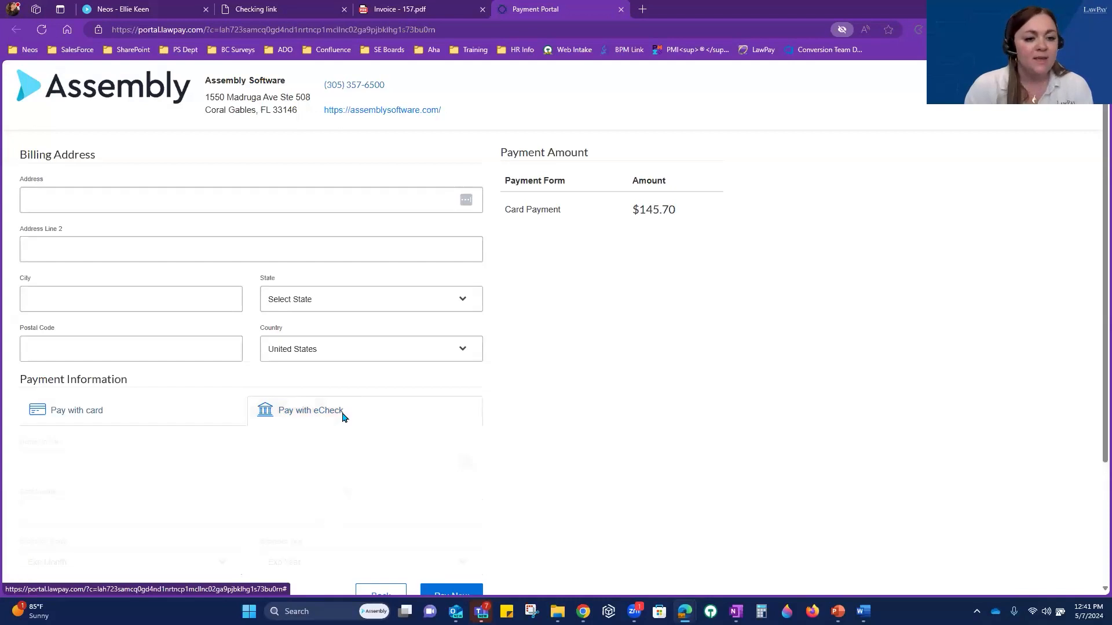
click(134, 421)
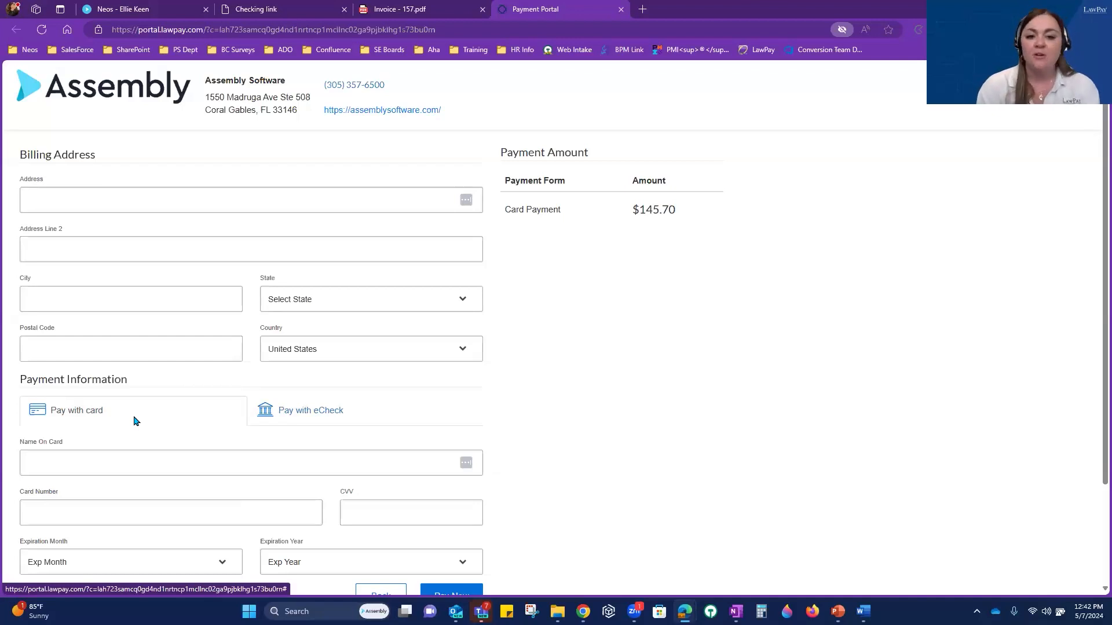
scroll(134, 421, down, 2)
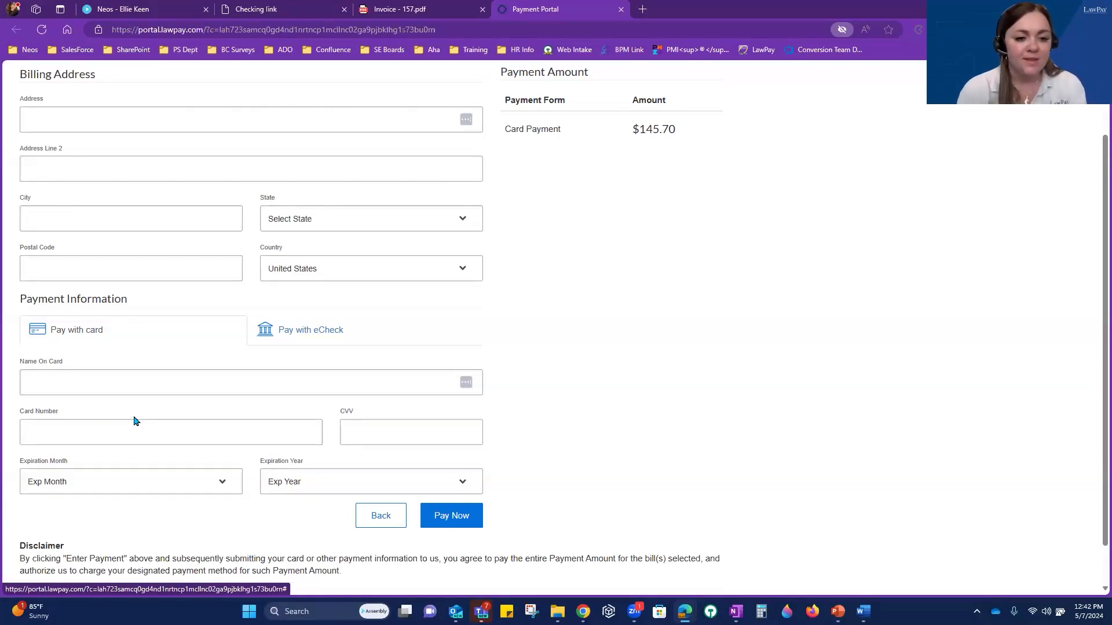
scroll(135, 421, up, 2)
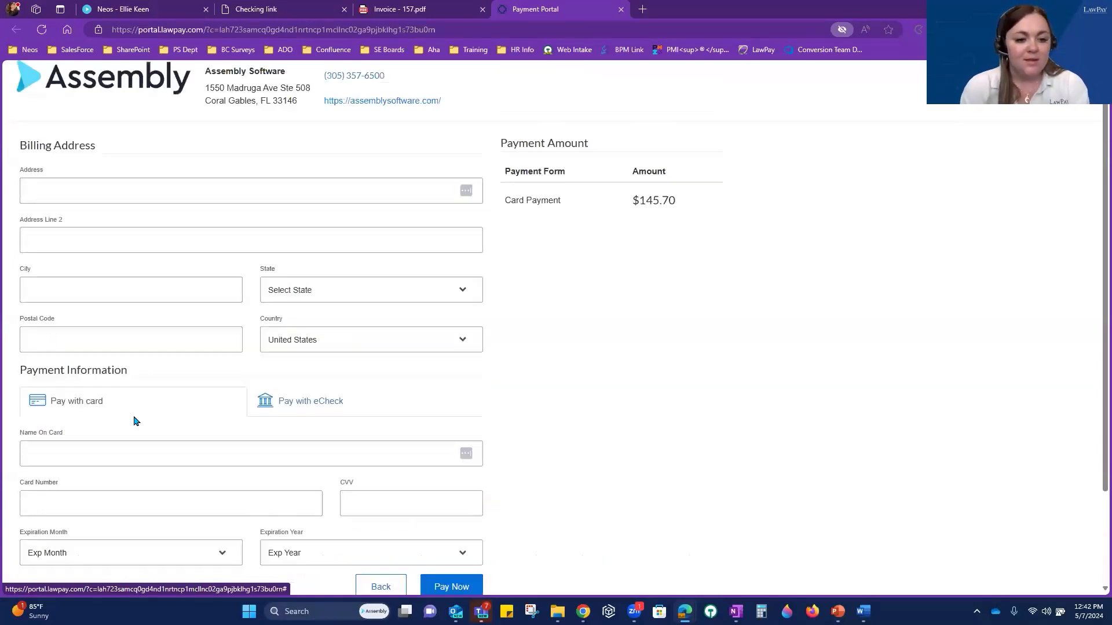
click(117, 198)
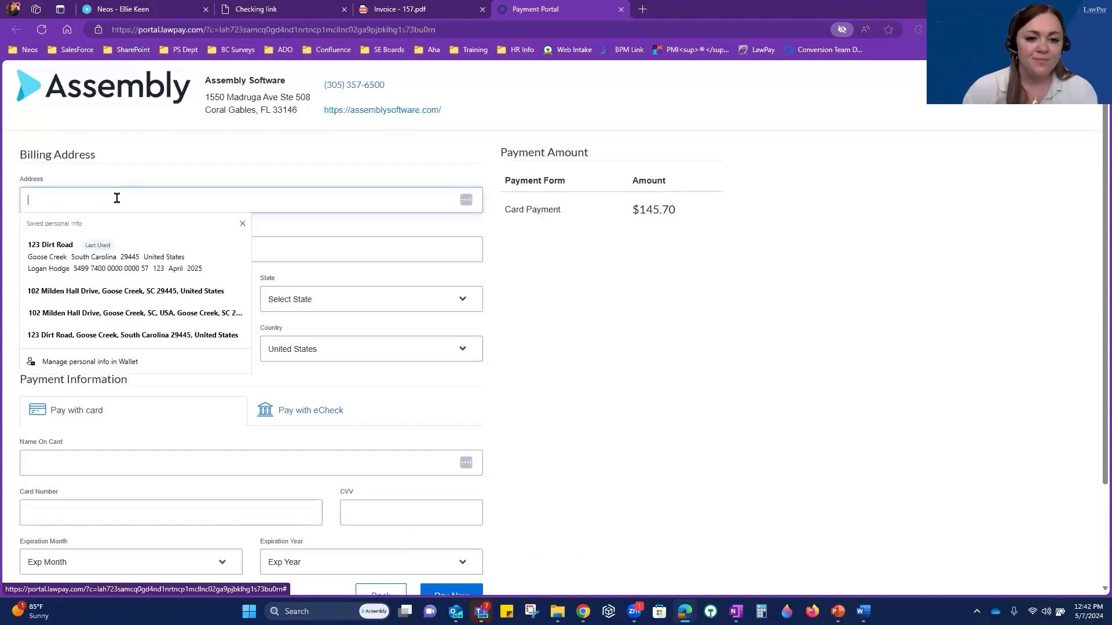
click(117, 253)
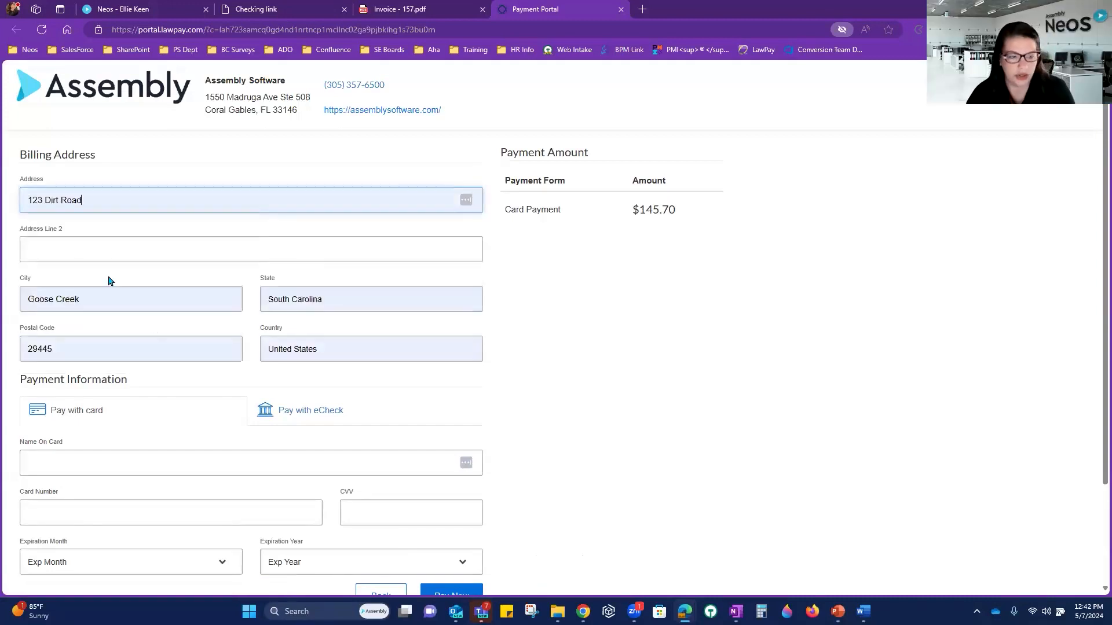
scroll(172, 308, down, 3)
Step: Enter the cardholder's name, the card number and the CVV
click(90, 334)
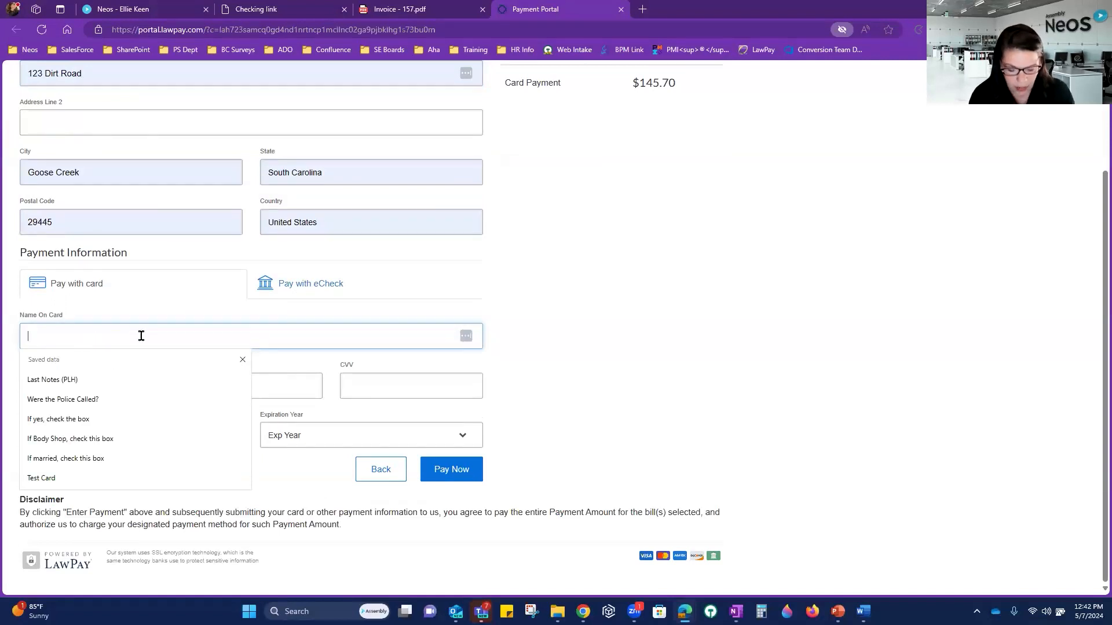
key(Tab)
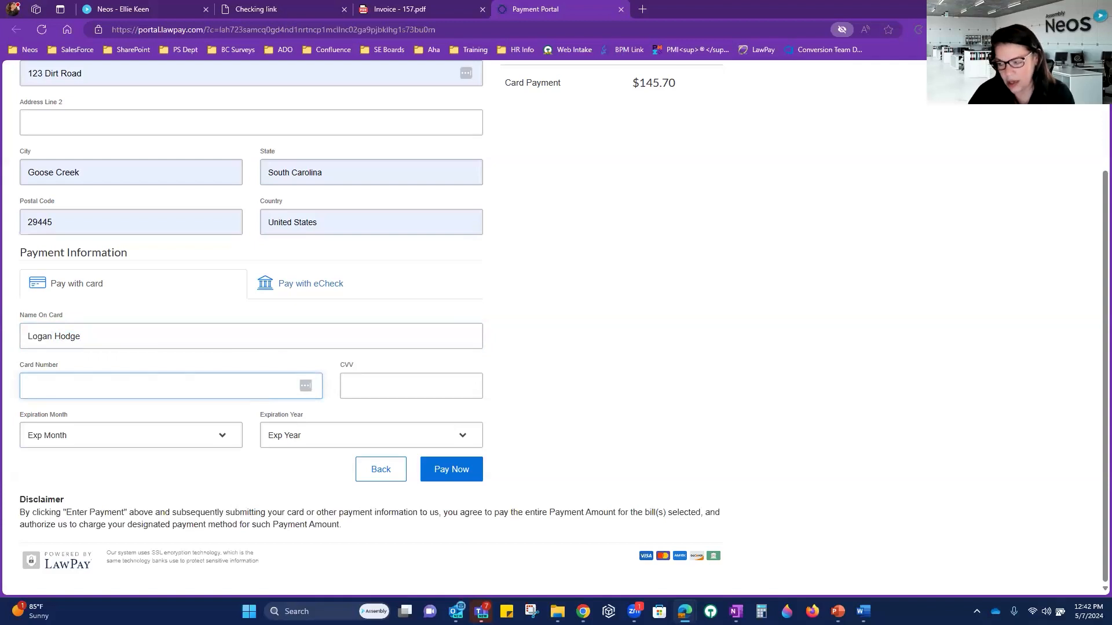
key(alt+Tab)
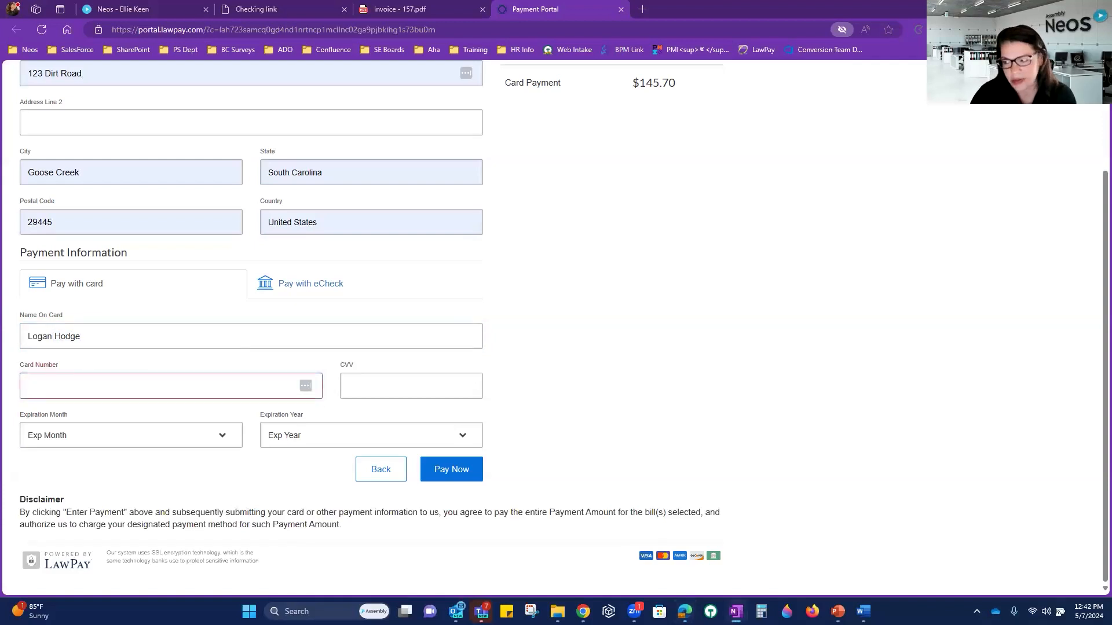
click(52, 385)
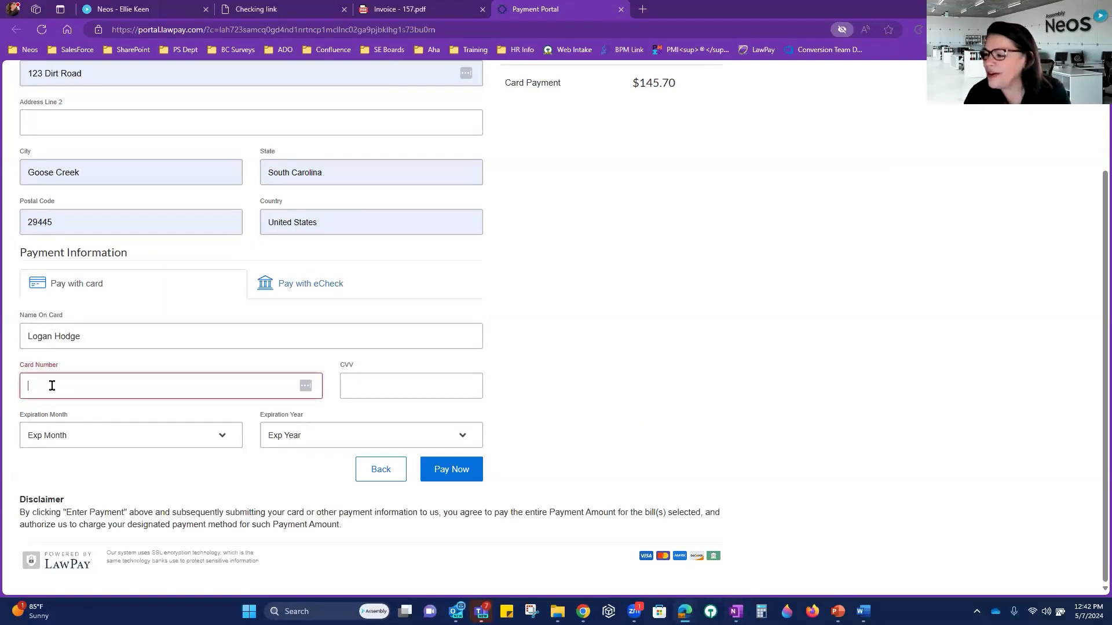
text(510)
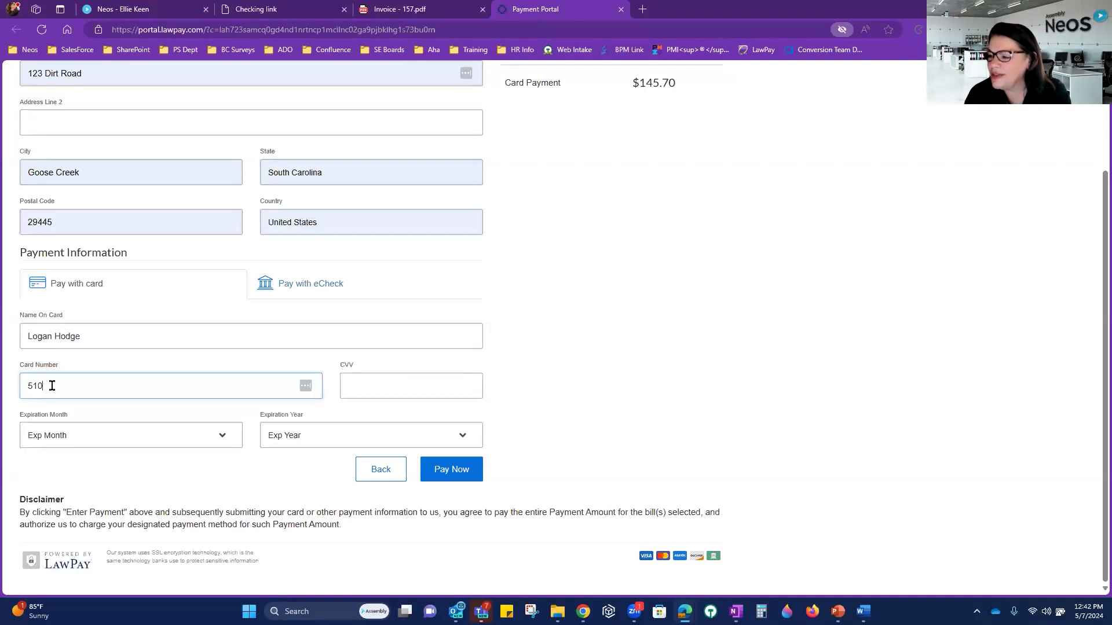
text(5 1051 0510 5100)
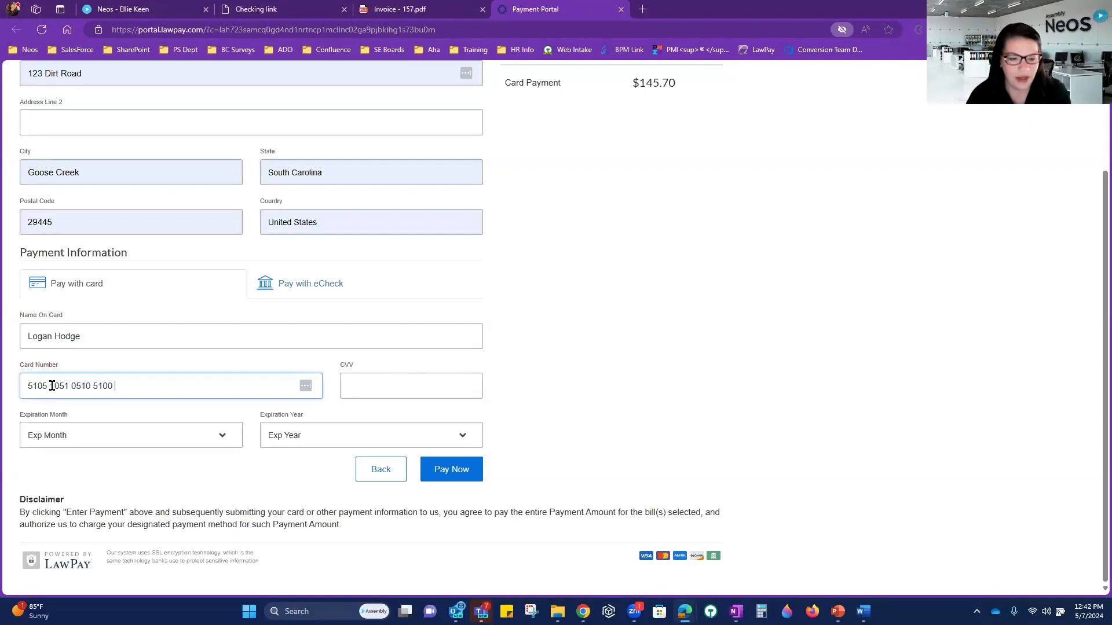
click(386, 388)
text(444)
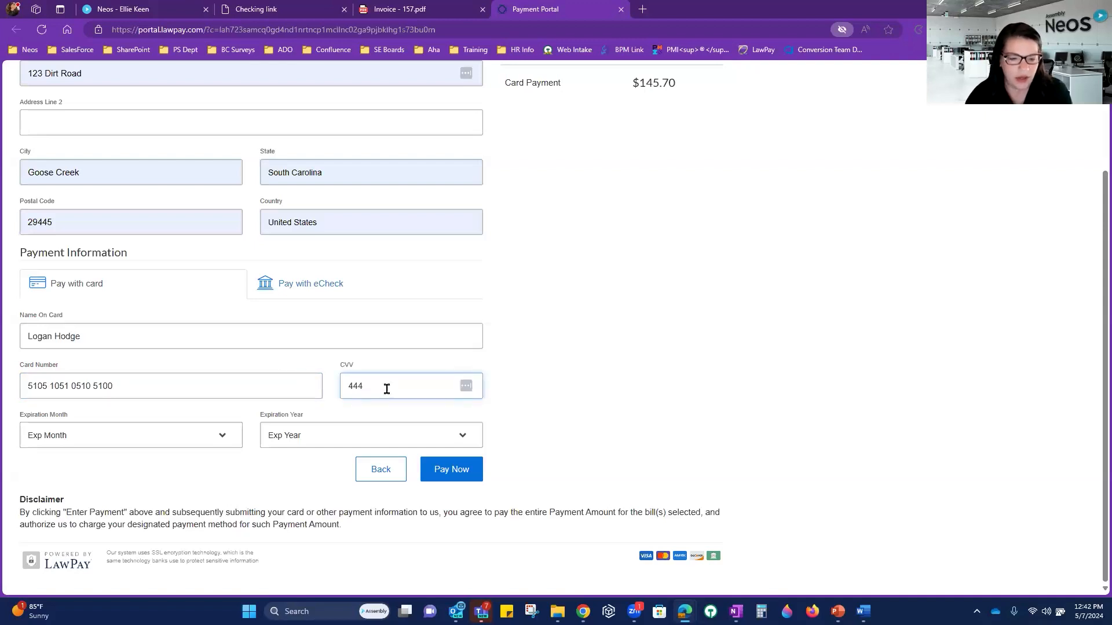
Step: Set the card expiry to January 2026 and submit the $145.70 payment
click(148, 432)
click(107, 473)
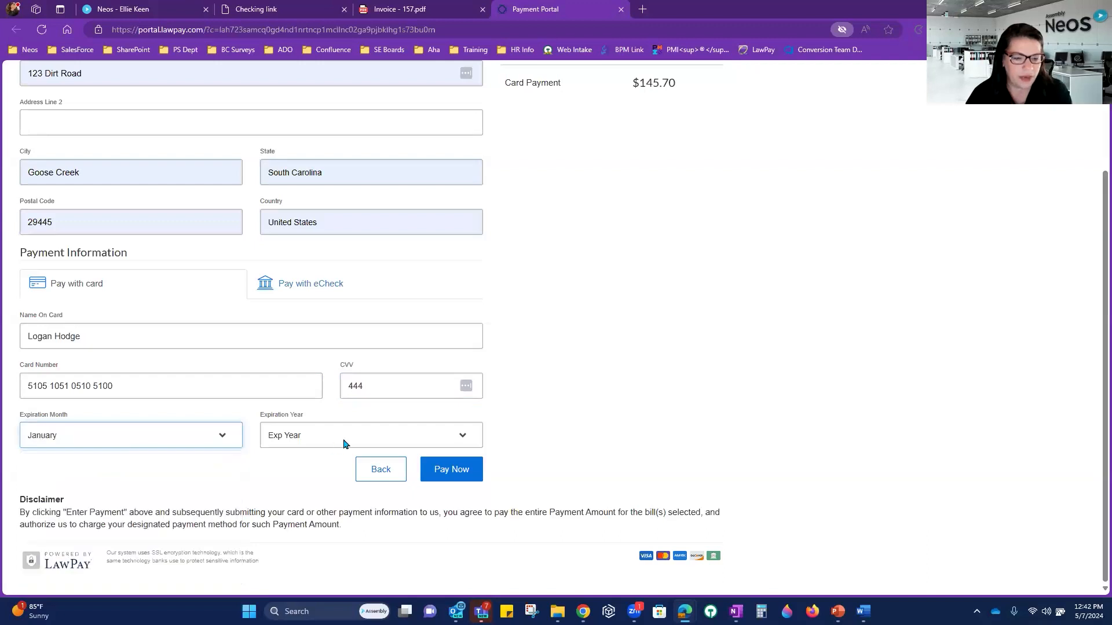
click(341, 443)
click(315, 289)
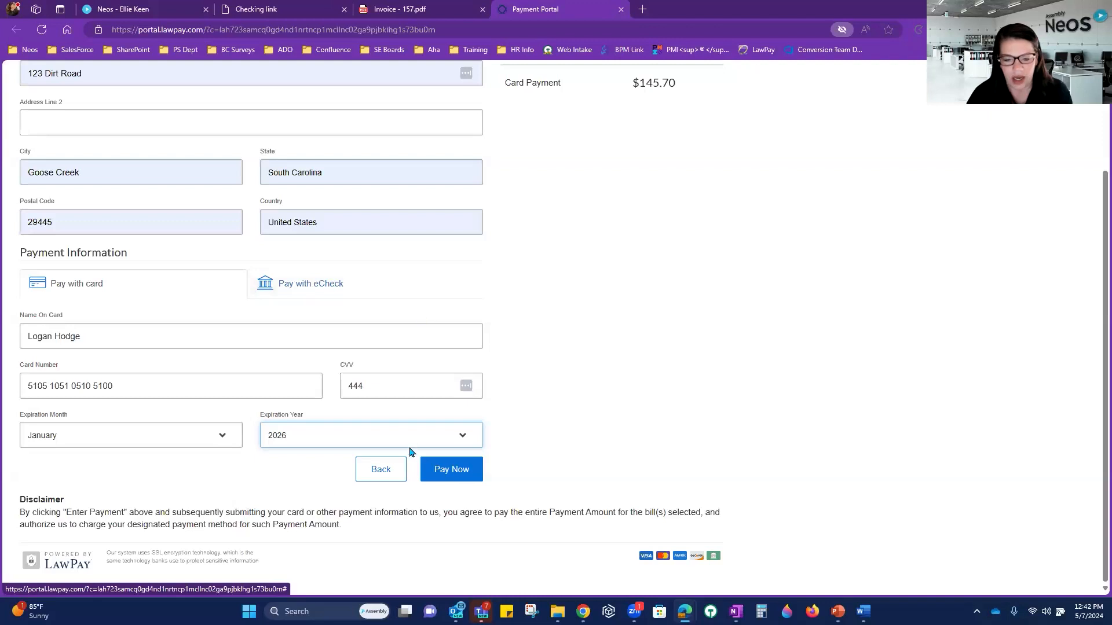
click(469, 474)
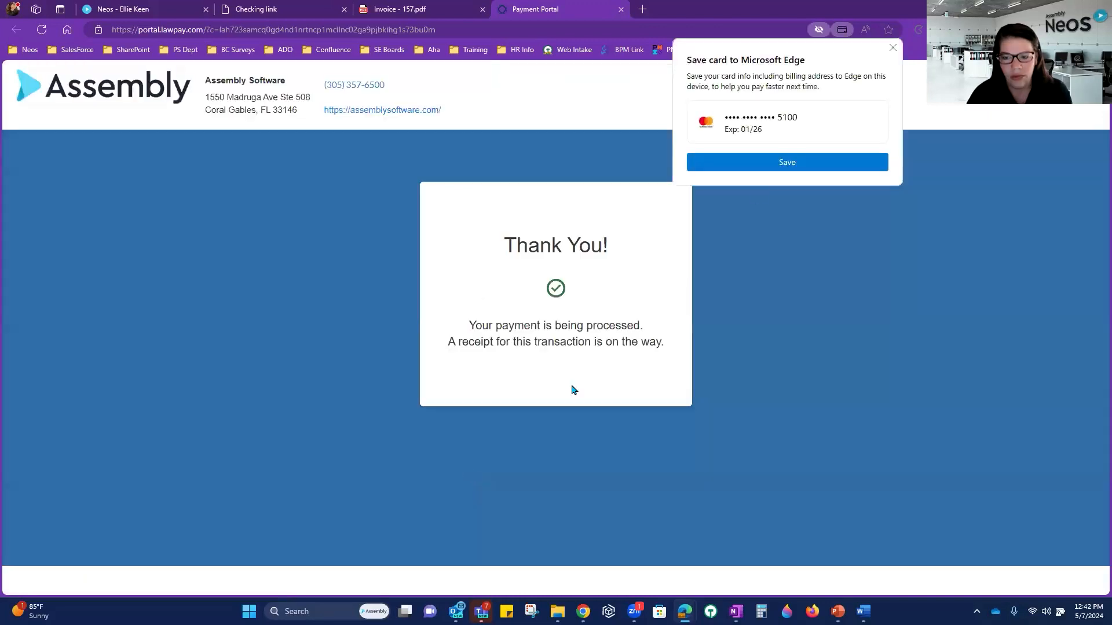
Step: Dismiss Edge's save-card offer and close the Payment Portal, Invoice - 157.pdf and Checking link tabs
click(892, 53)
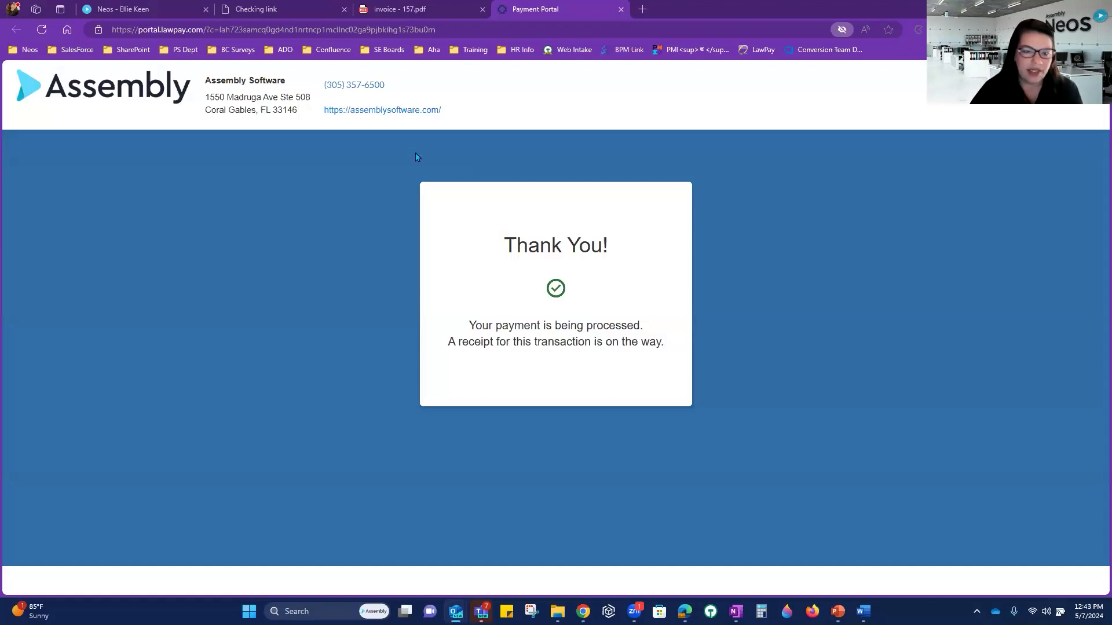
click(619, 12)
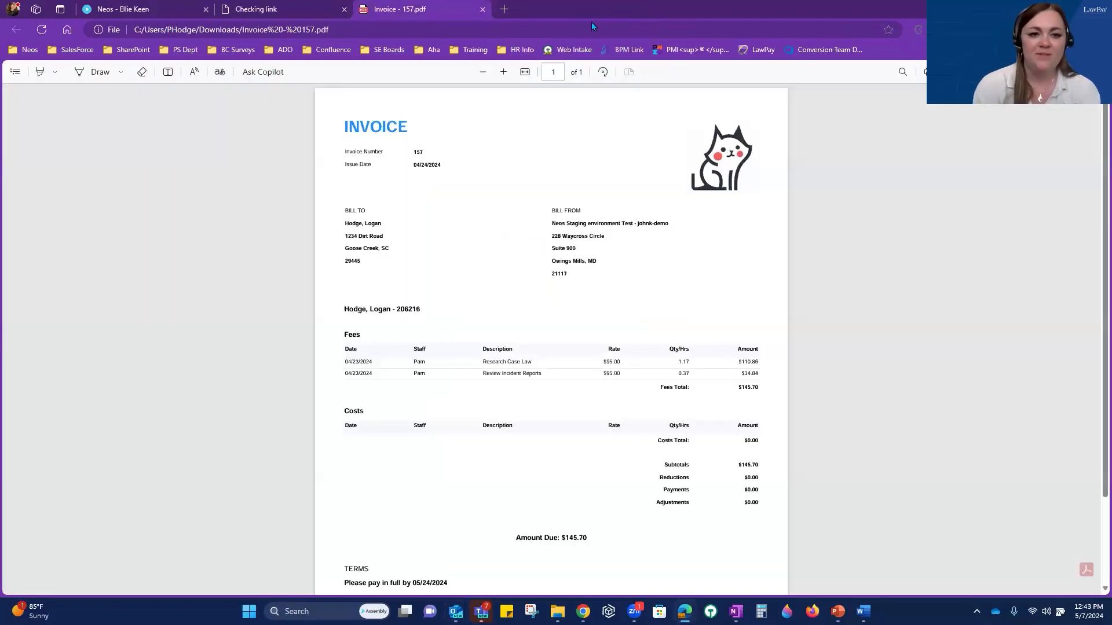
click(482, 10)
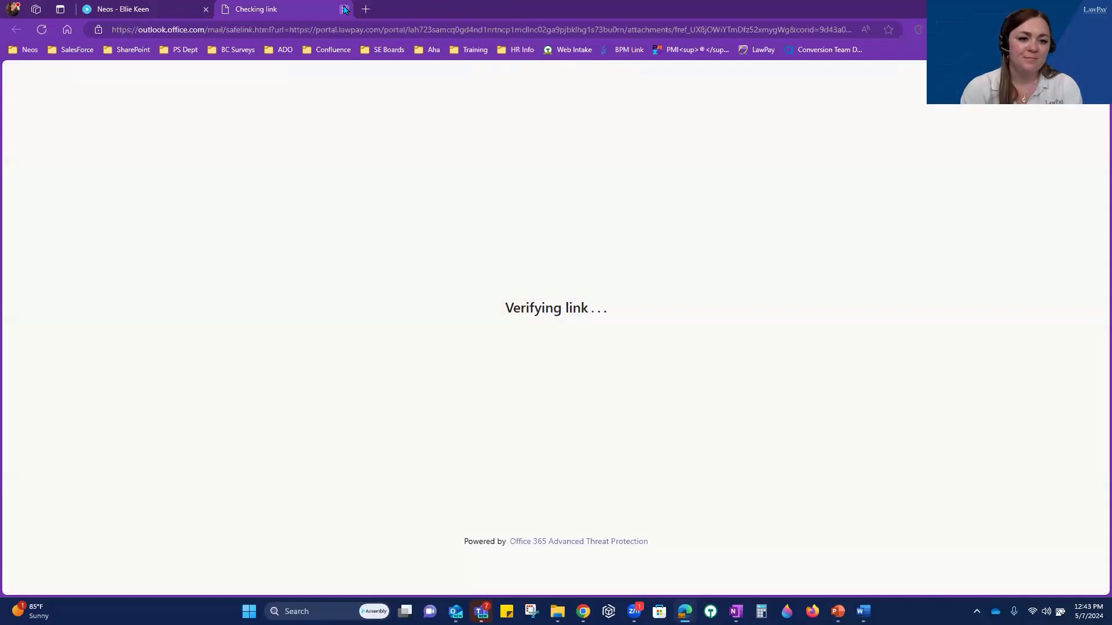
click(344, 9)
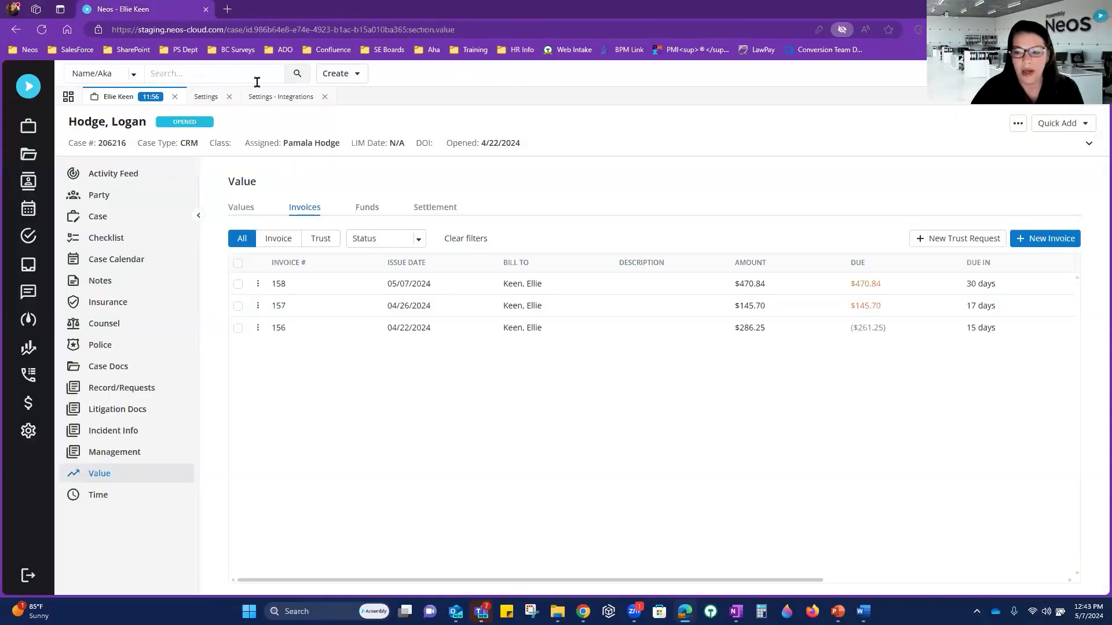
Step: Reload the case page and open invoice 157 from the case's Invoices list
click(42, 29)
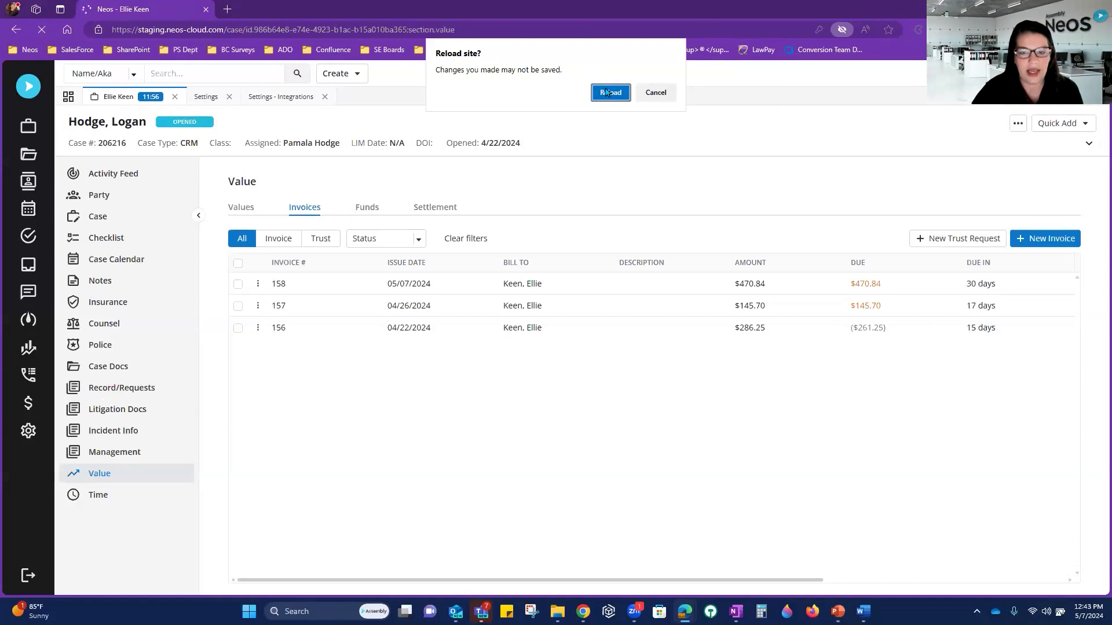
click(606, 92)
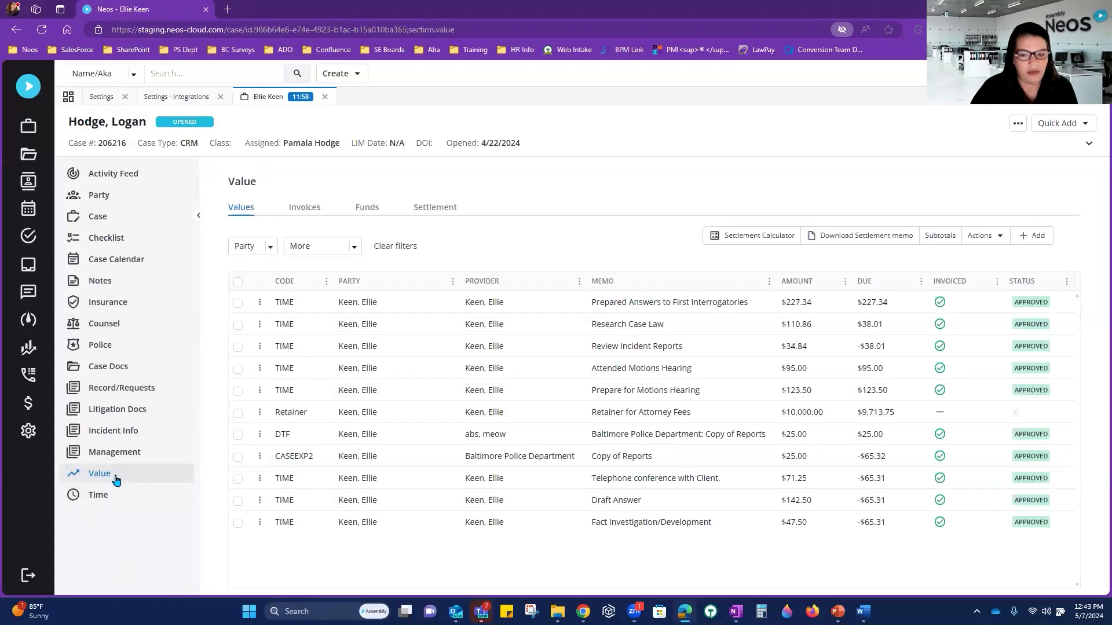
click(318, 211)
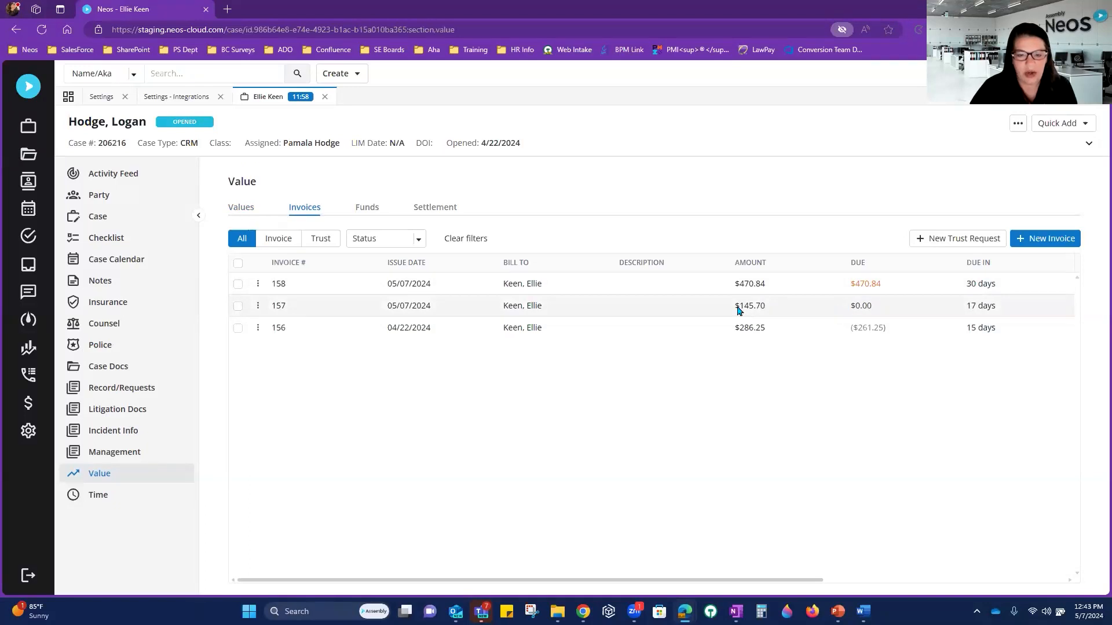
click(365, 309)
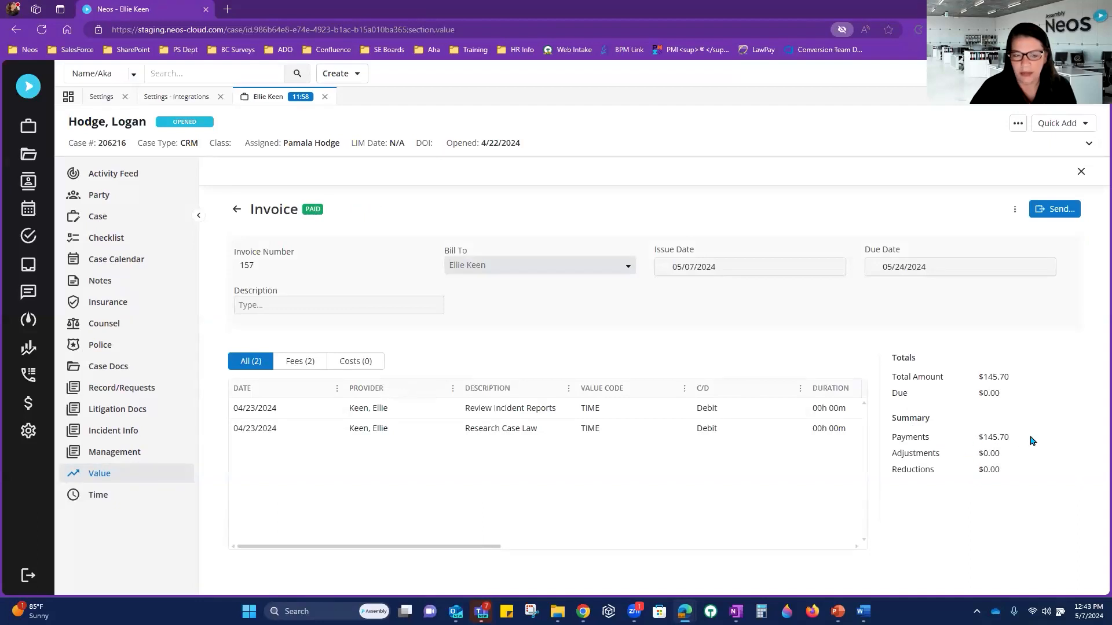
click(1014, 210)
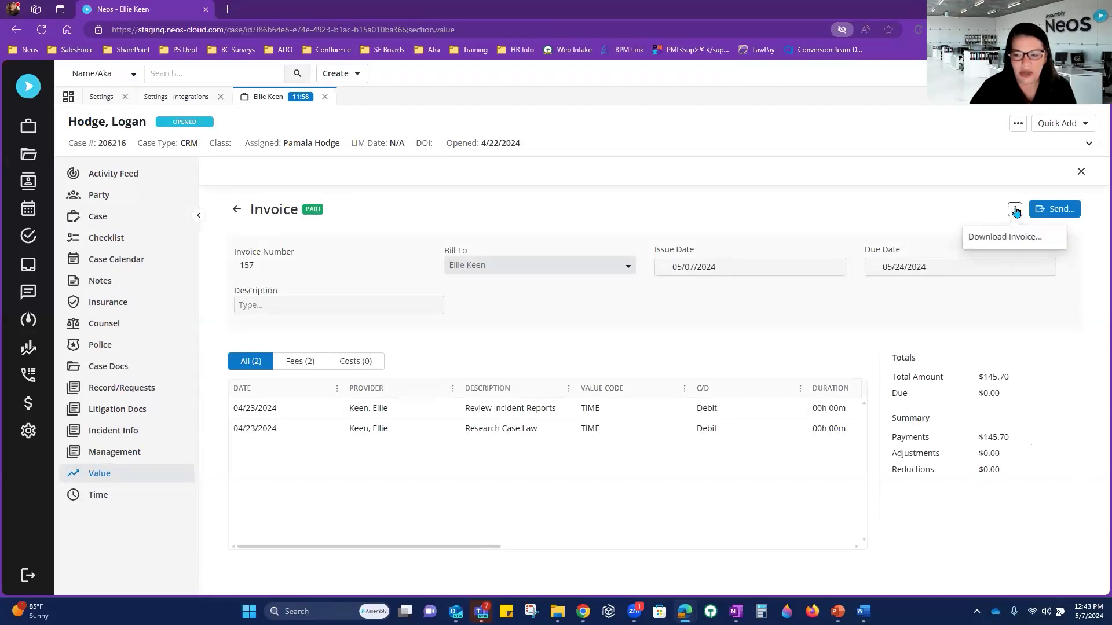
click(232, 210)
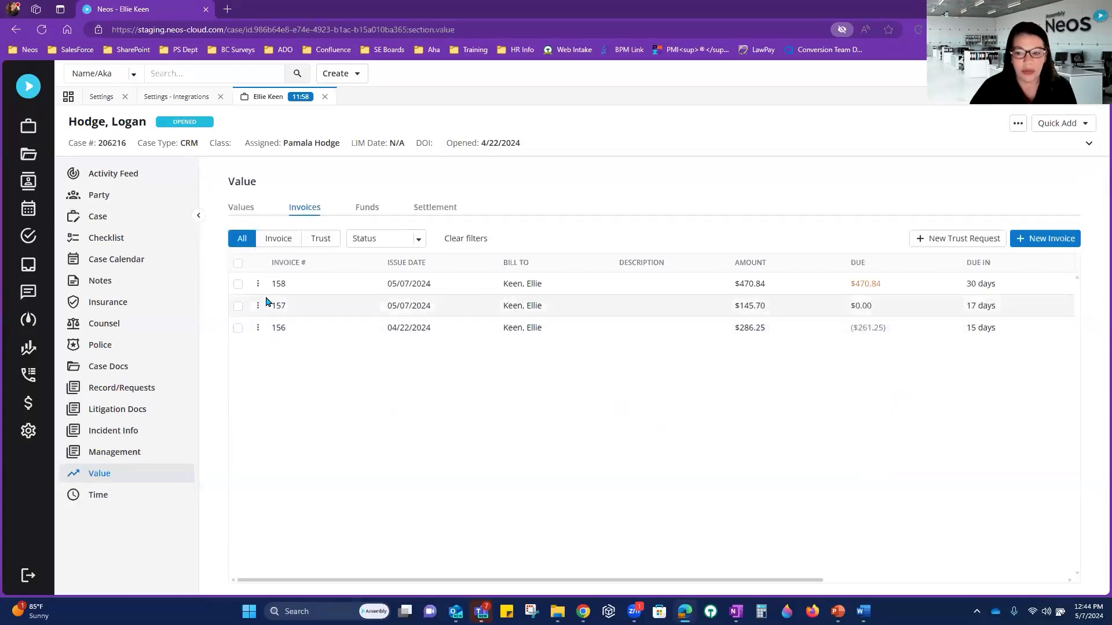
Step: Download invoice 157, go back to the case invoices, and bring up the LawPay settings window
click(258, 306)
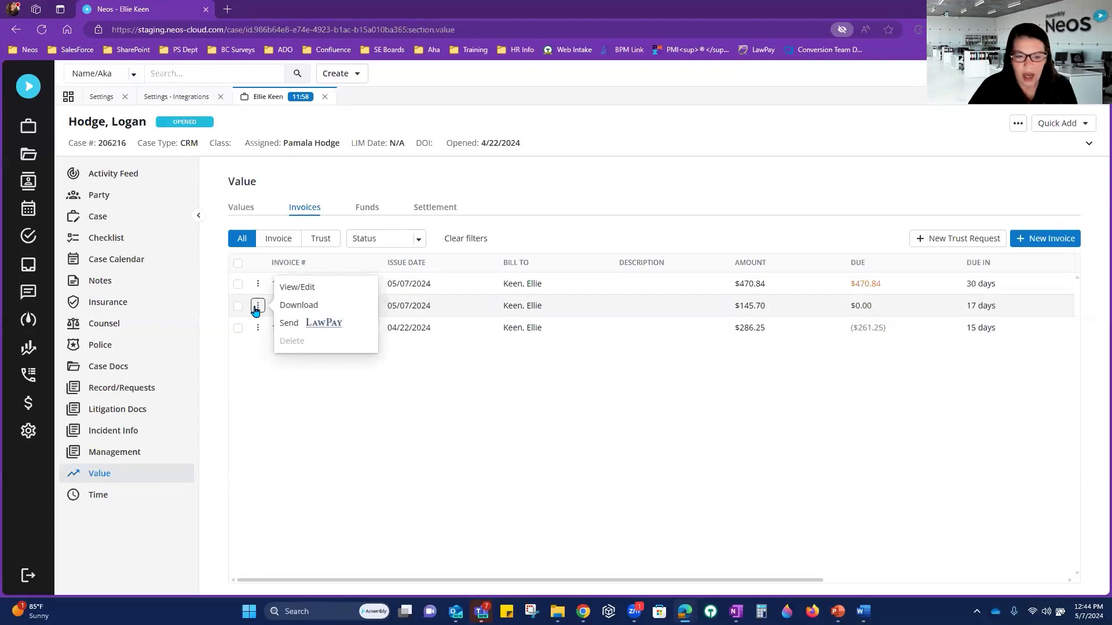
click(322, 288)
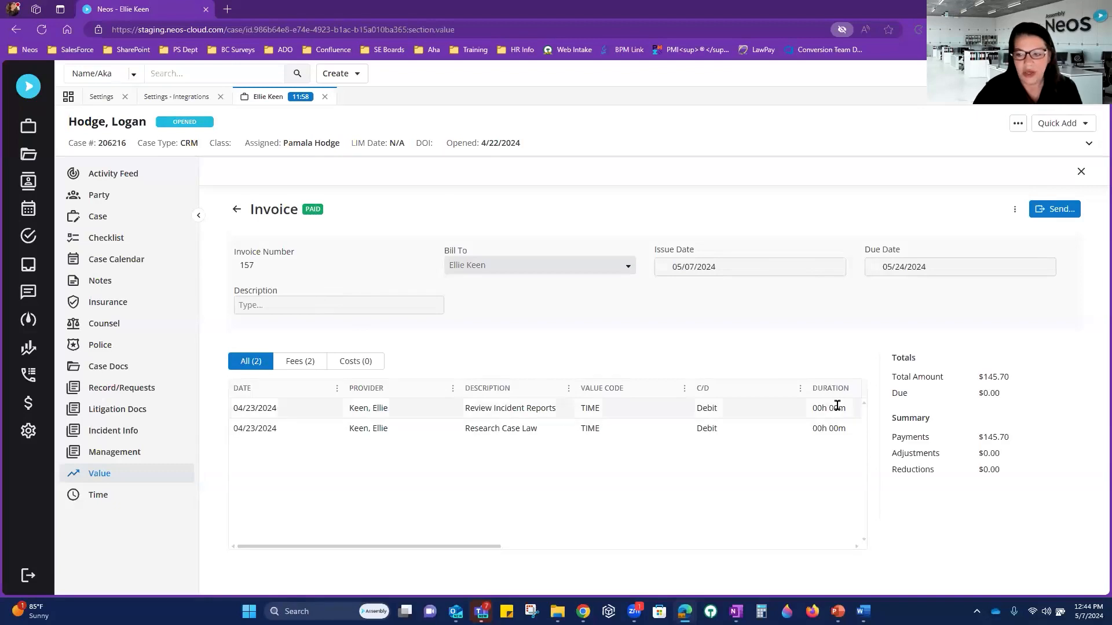
click(1014, 210)
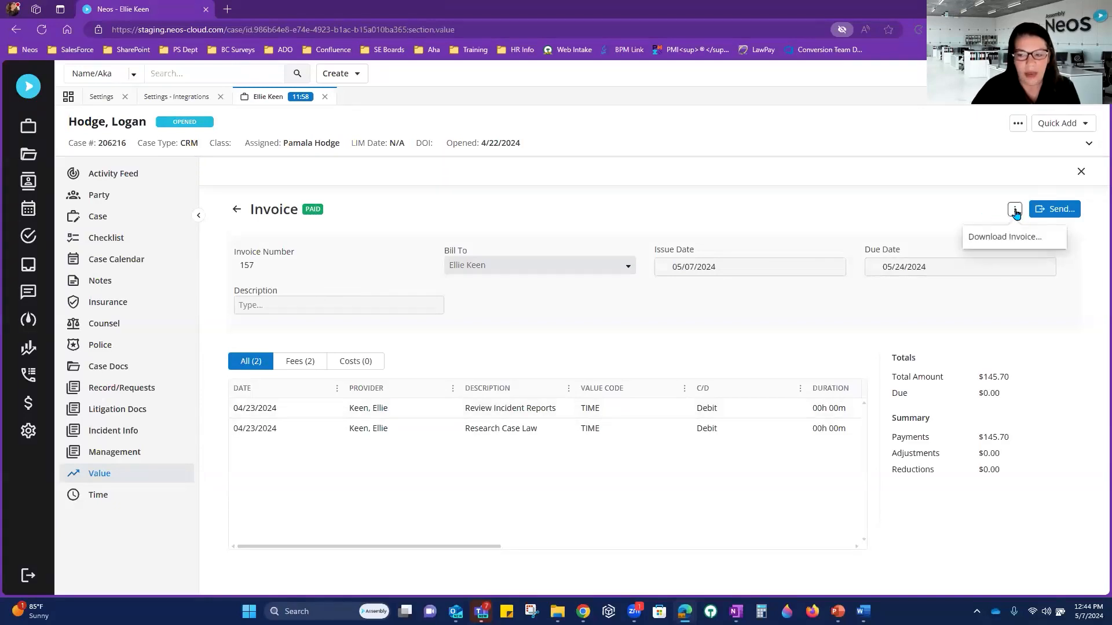
click(1008, 234)
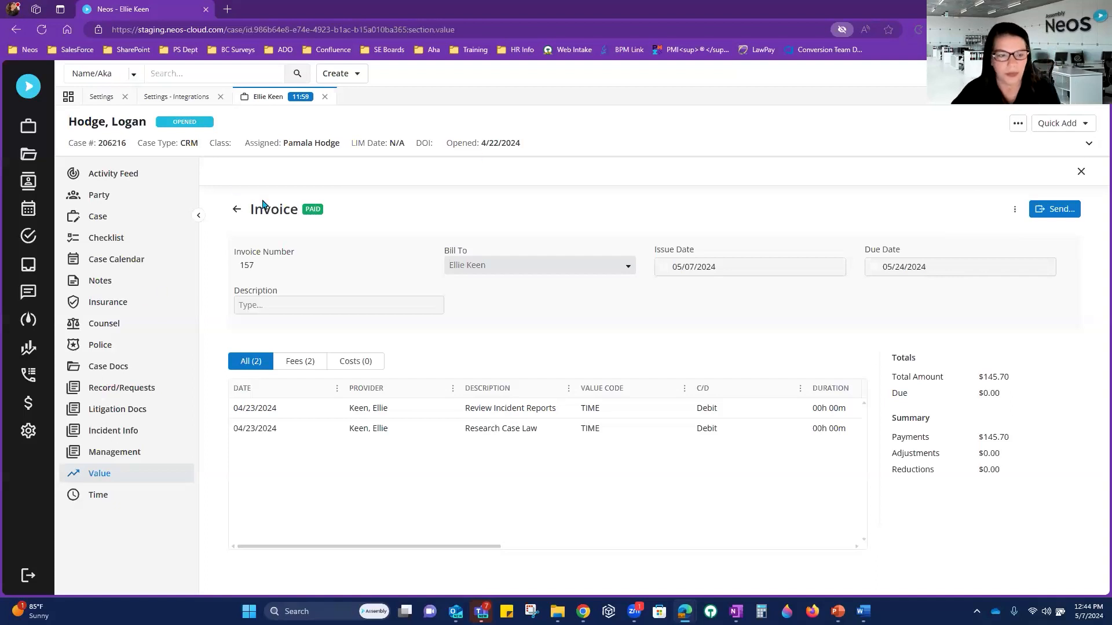
click(237, 209)
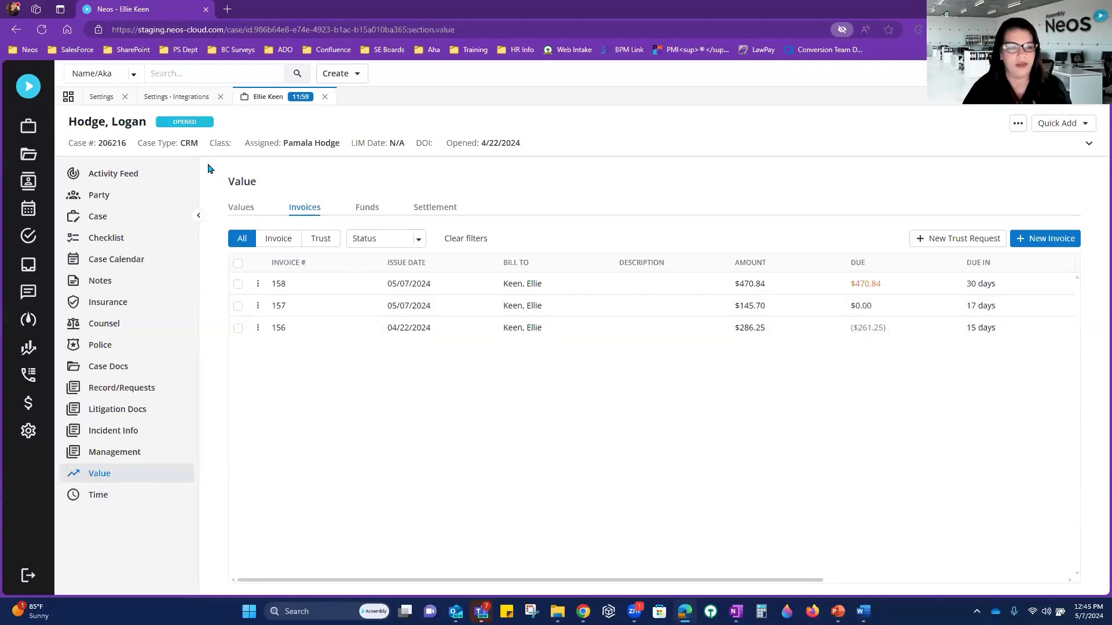
click(582, 611)
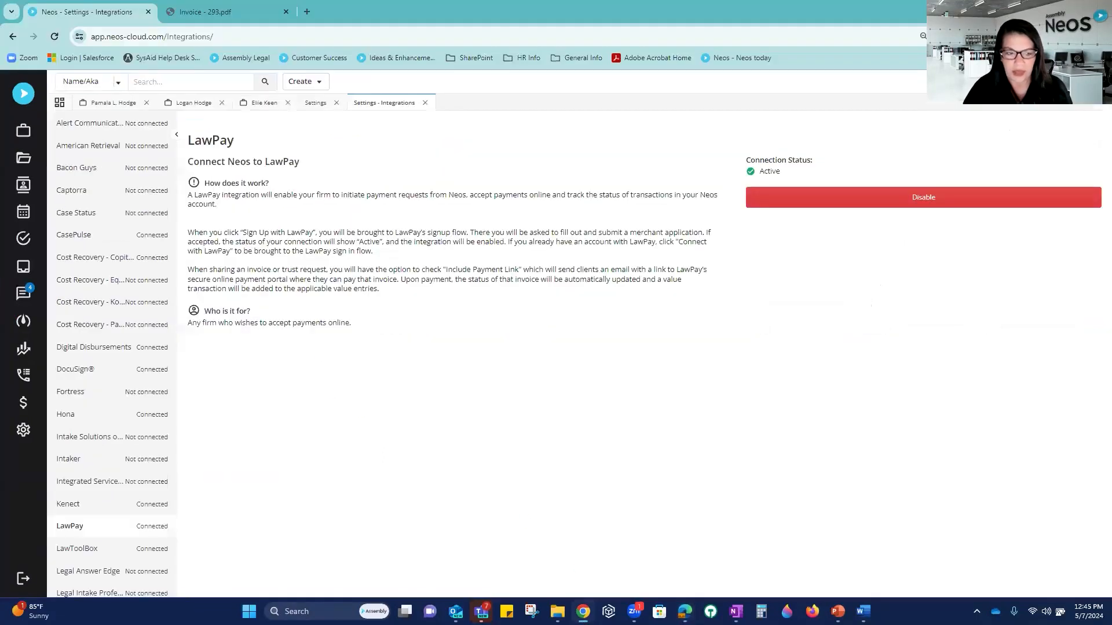
Step: View the open case tabs' invoices, including draft 294, then open Accounting's Checks list
click(178, 105)
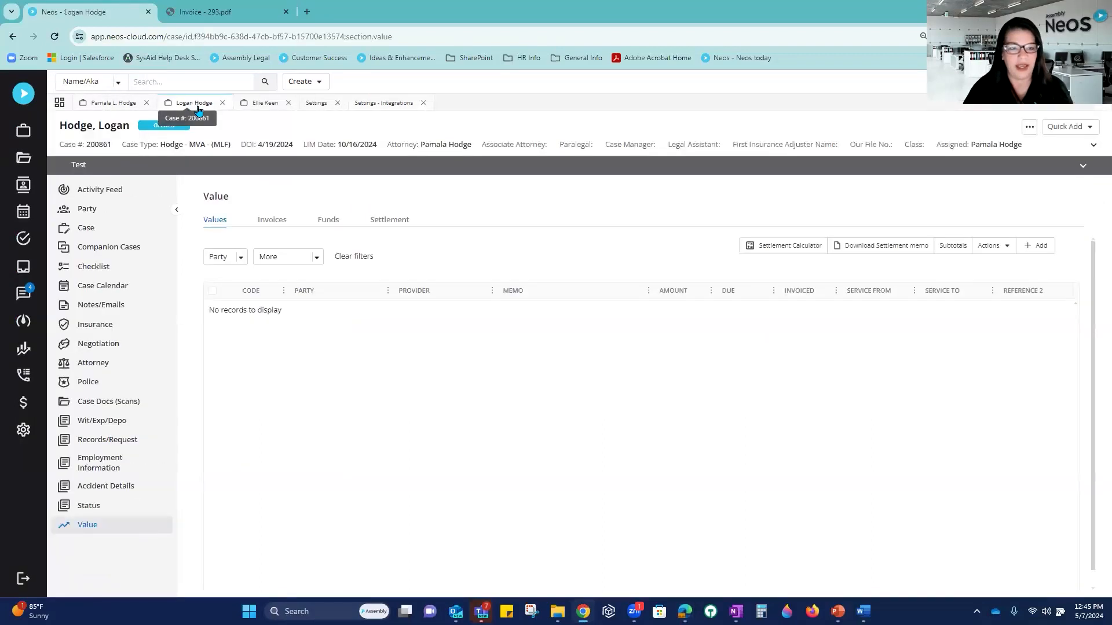
click(276, 108)
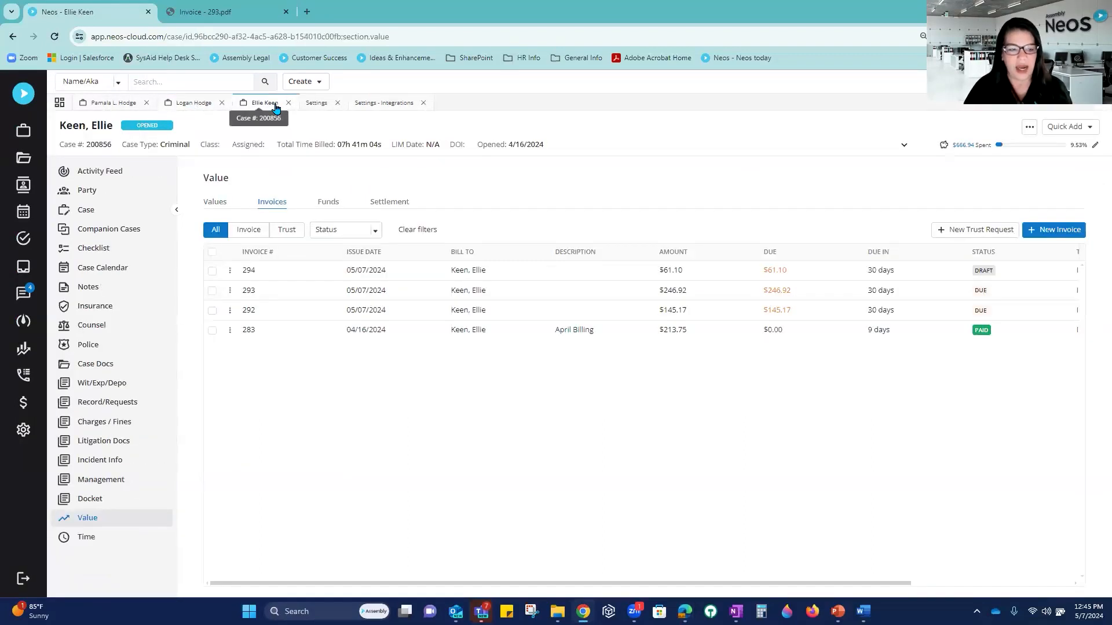
click(22, 407)
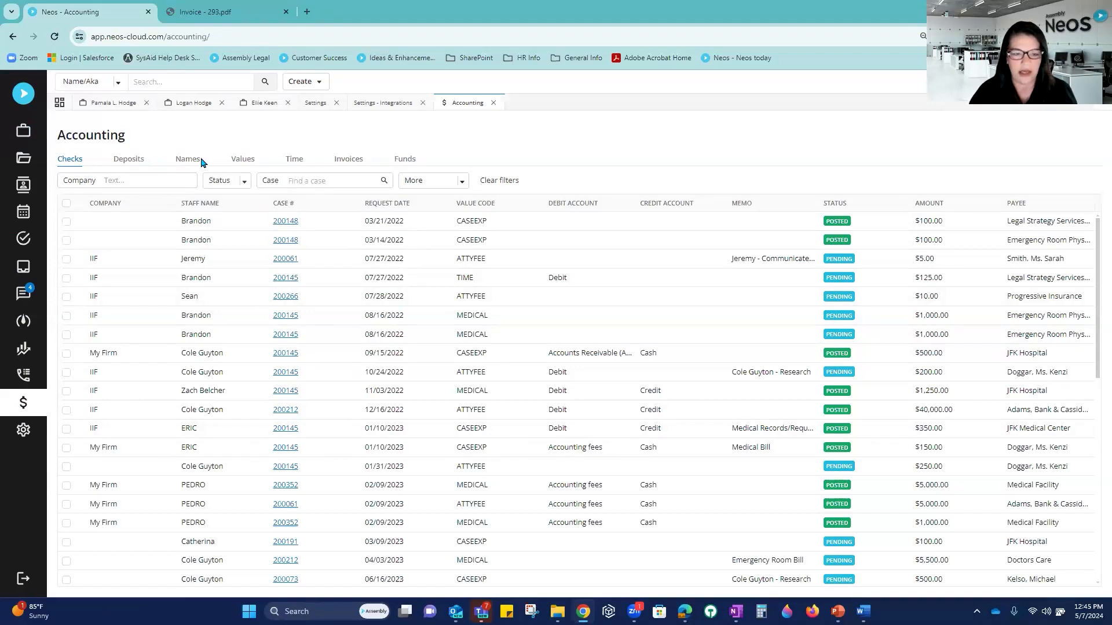
Step: Show the firm-wide Accounting Invoices list with invoices 275–294
click(293, 163)
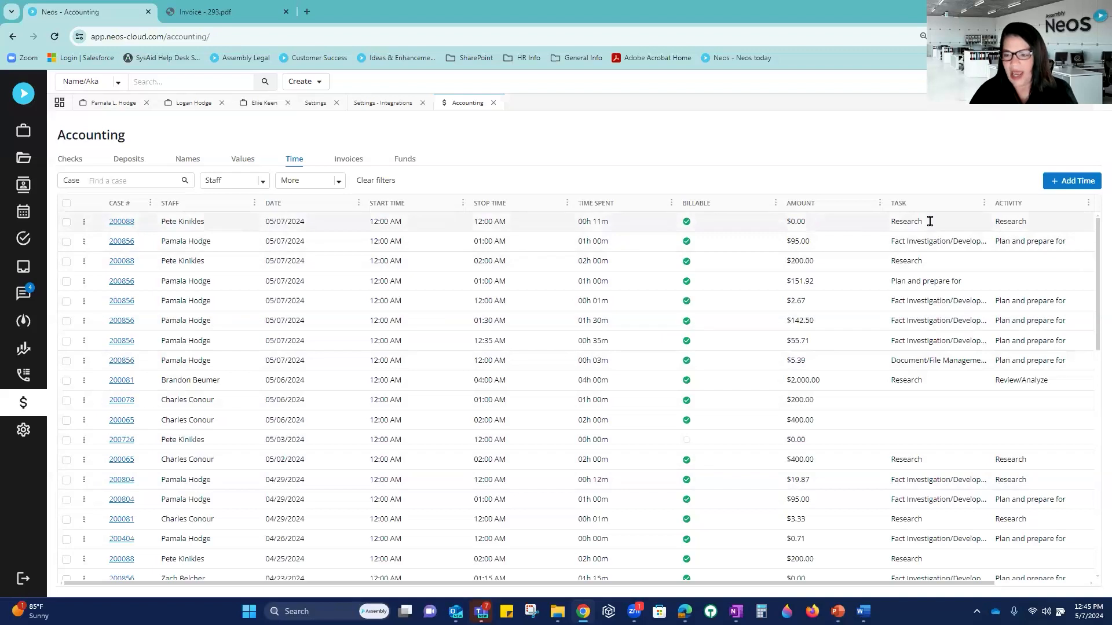
click(350, 166)
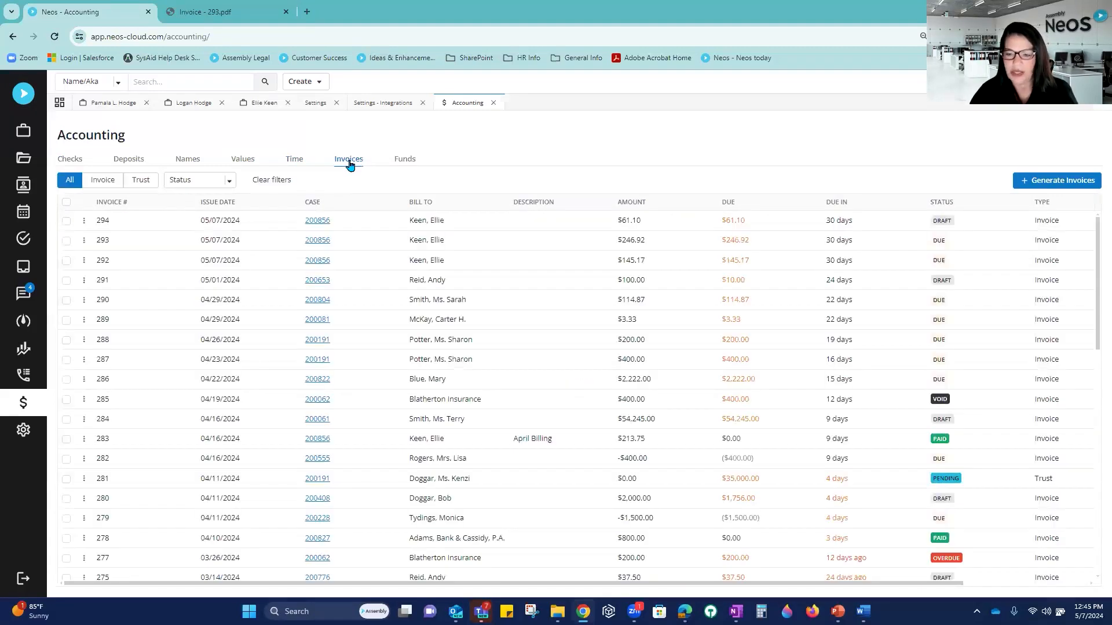
Step: In Generate Invoices, set Bill To to the State Farm Auto contact
click(1033, 183)
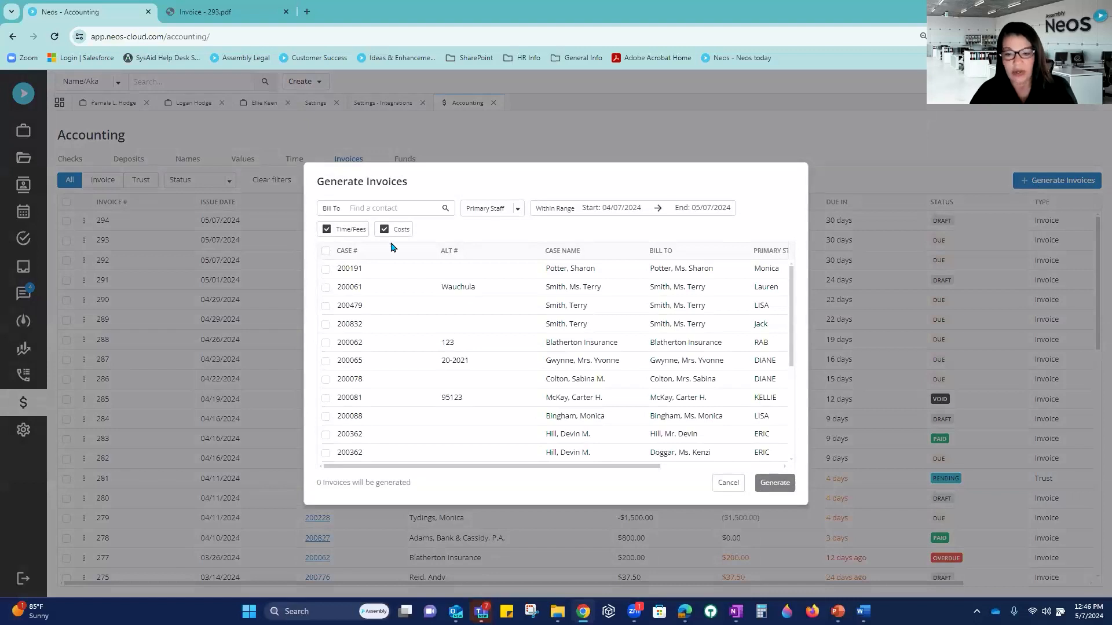
click(352, 204)
text(State Farm)
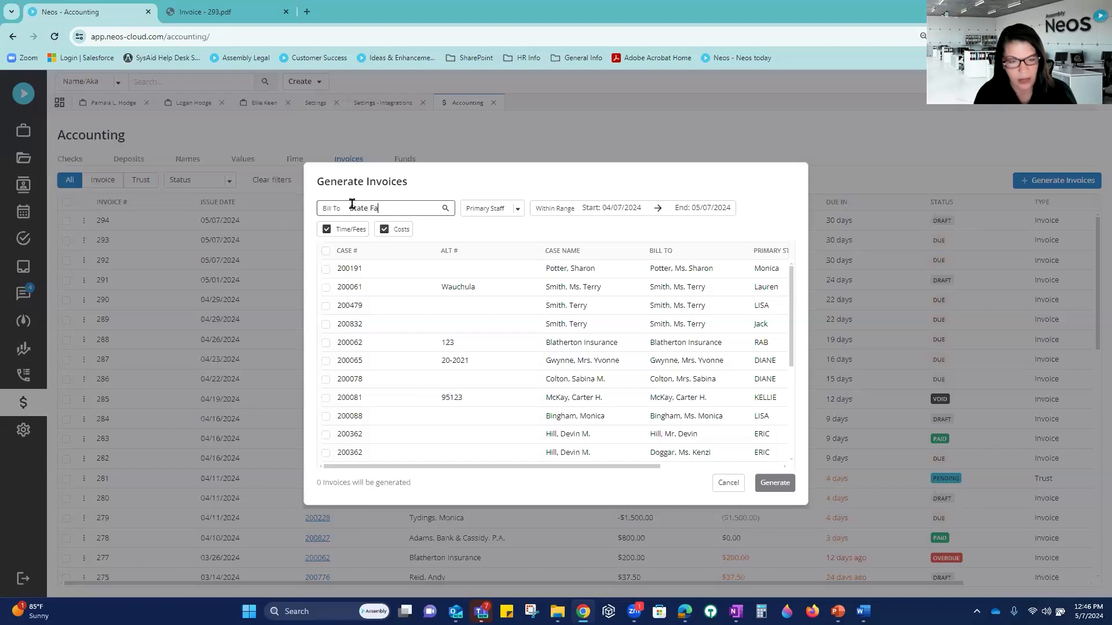
click(445, 209)
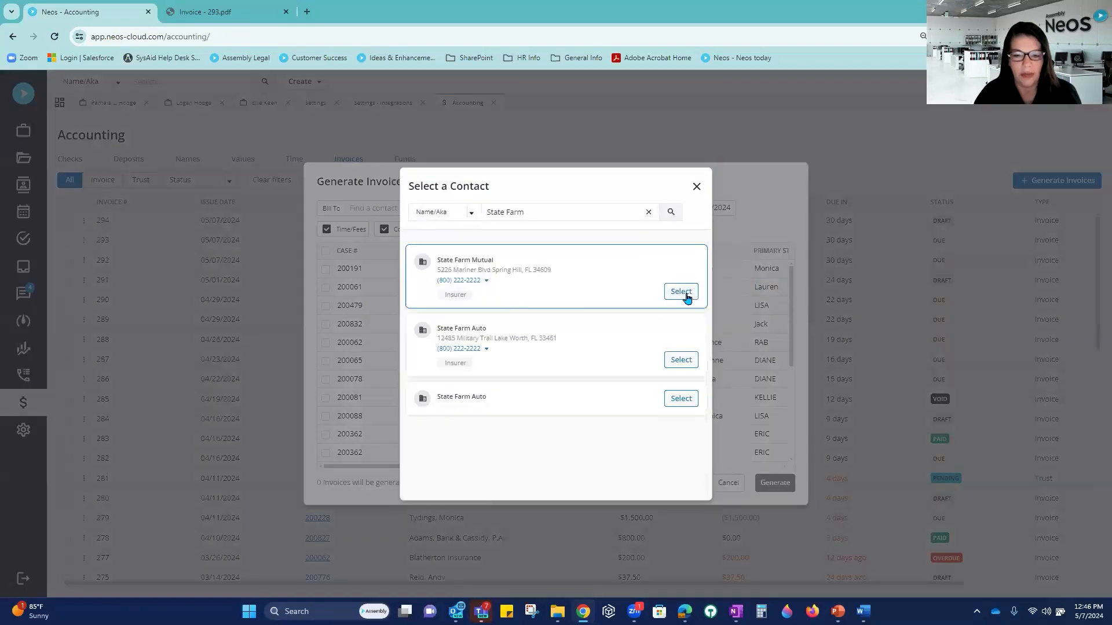
click(688, 364)
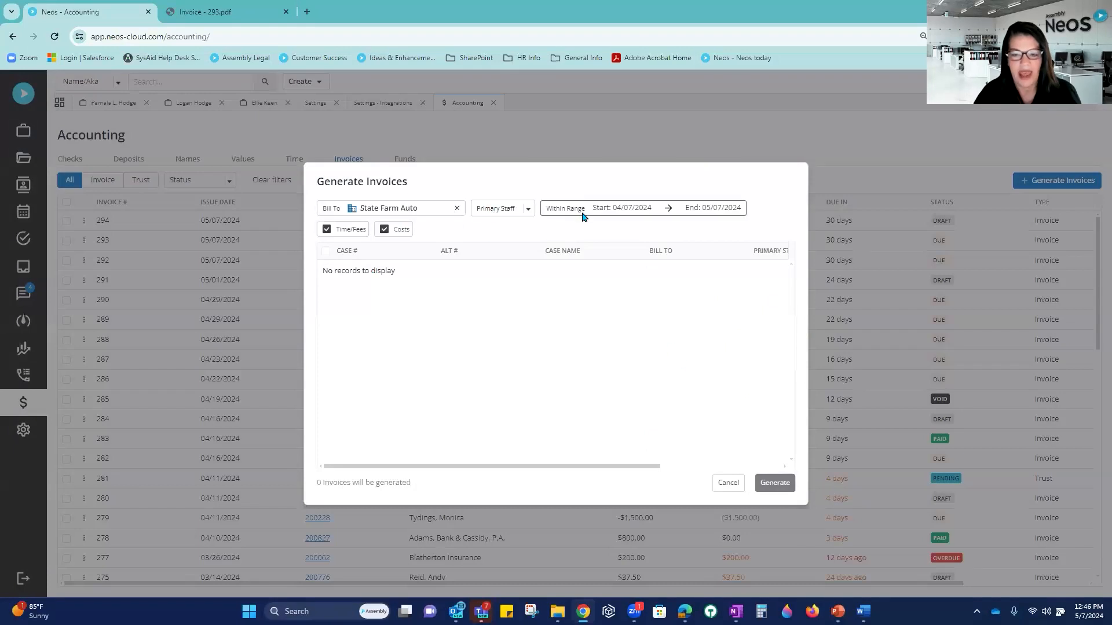
Step: Set the invoice date range to 04/01/2008 through 05/31/2024
click(611, 209)
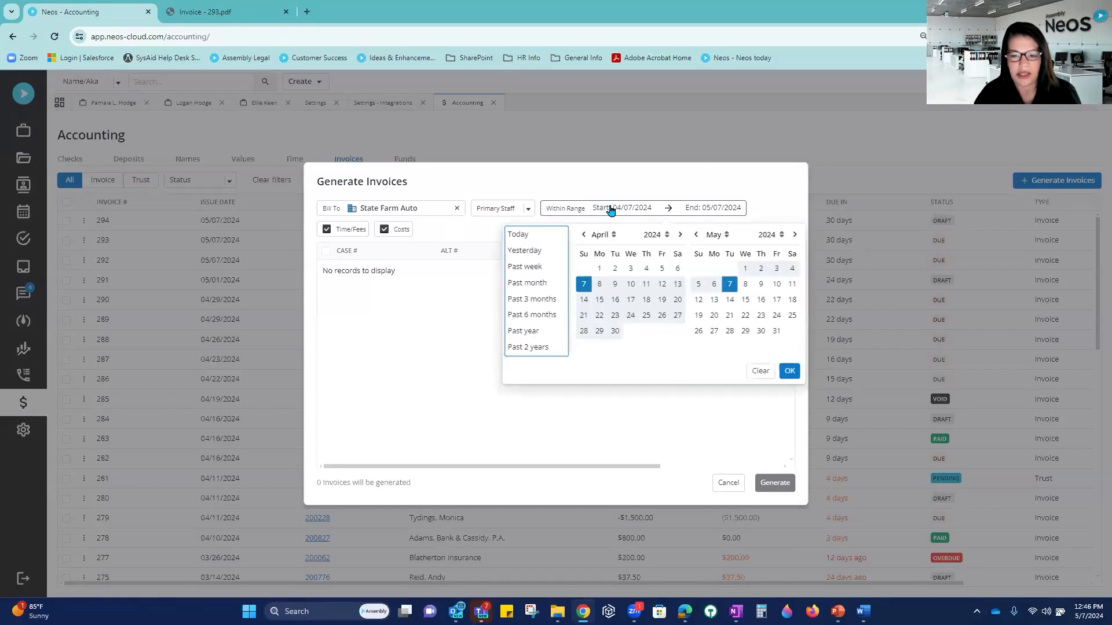
click(667, 234)
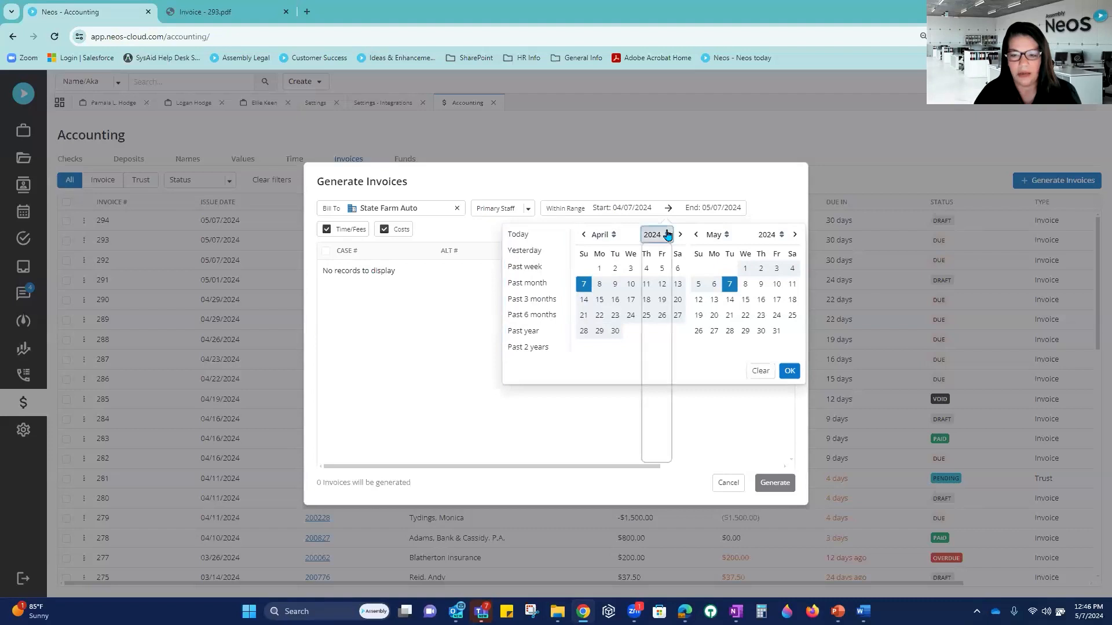
click(651, 286)
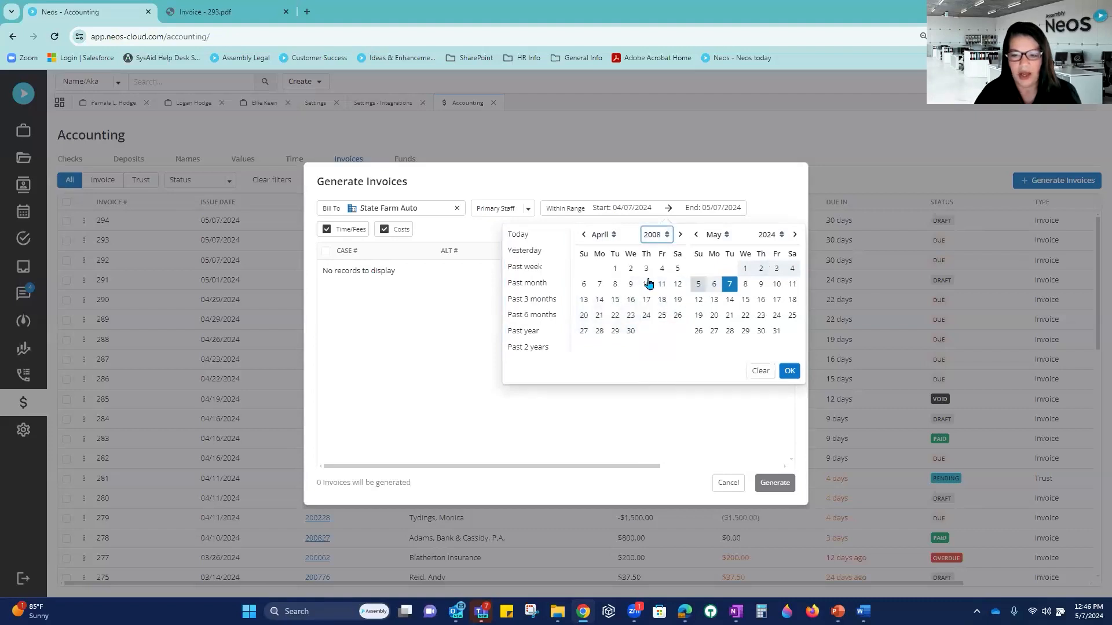
click(615, 268)
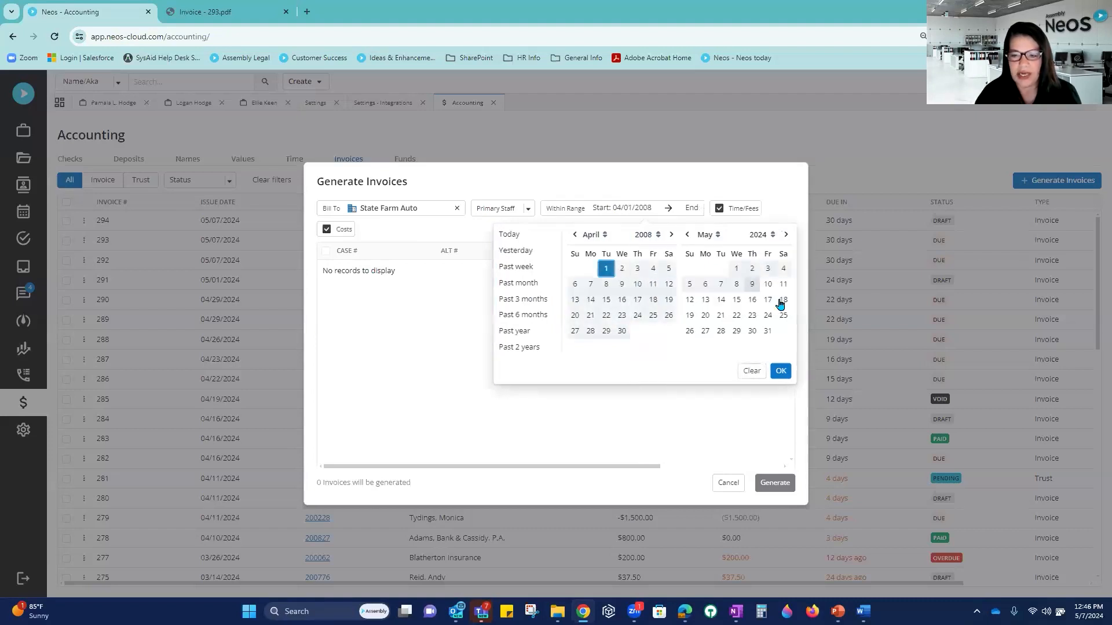
click(767, 331)
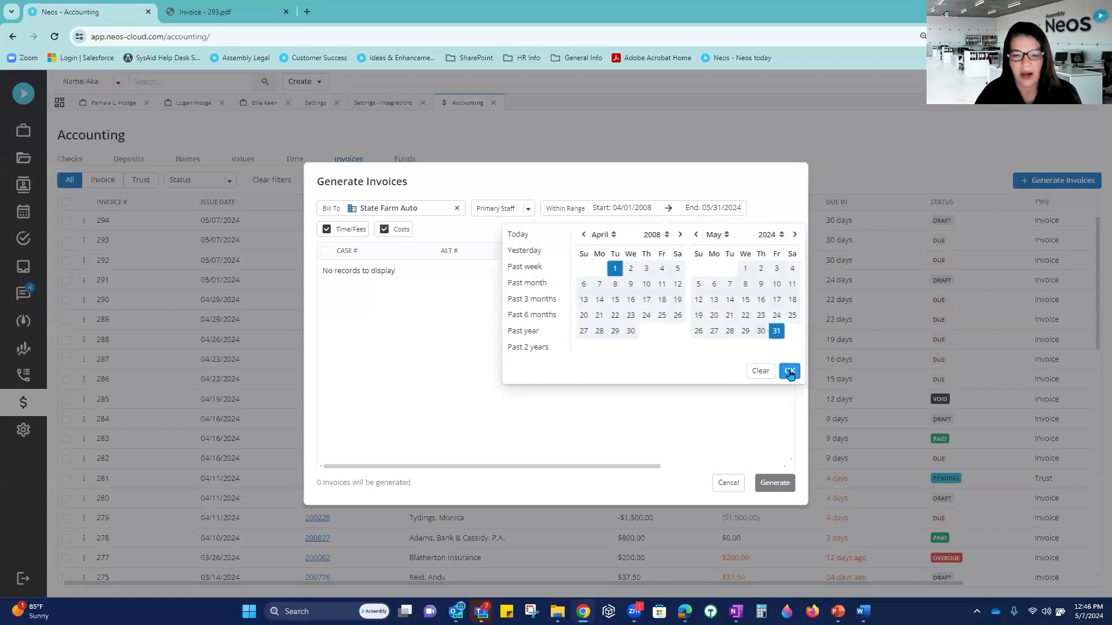
click(789, 373)
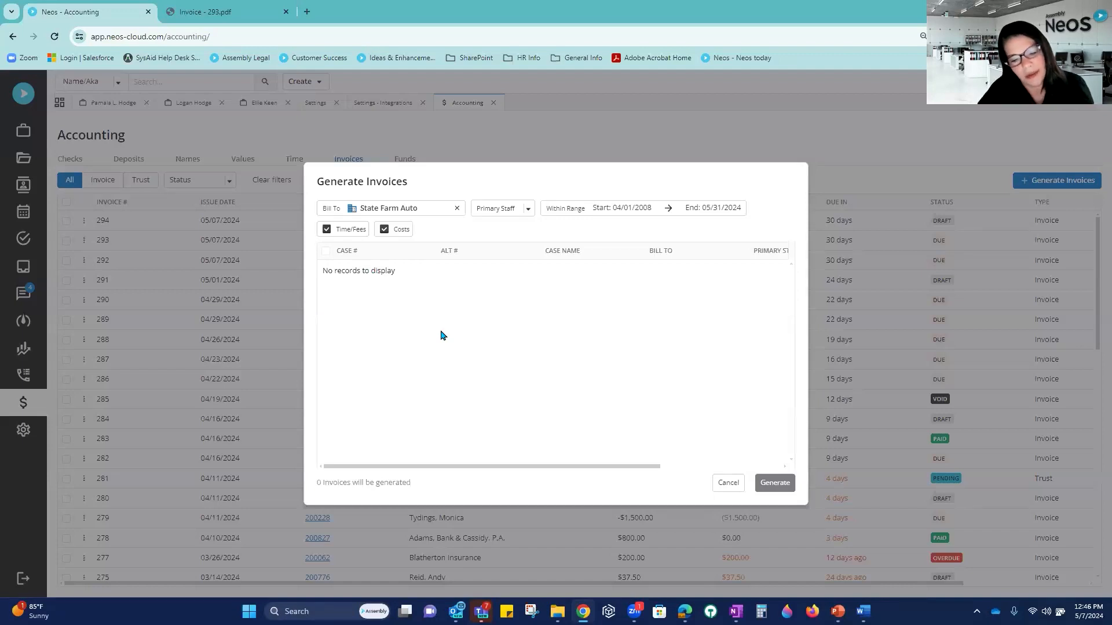
Step: Clear Bill To and generate invoices for cases 200191, 200220, 200281, 200061, 200832, 200063, 200062, 200479
click(457, 214)
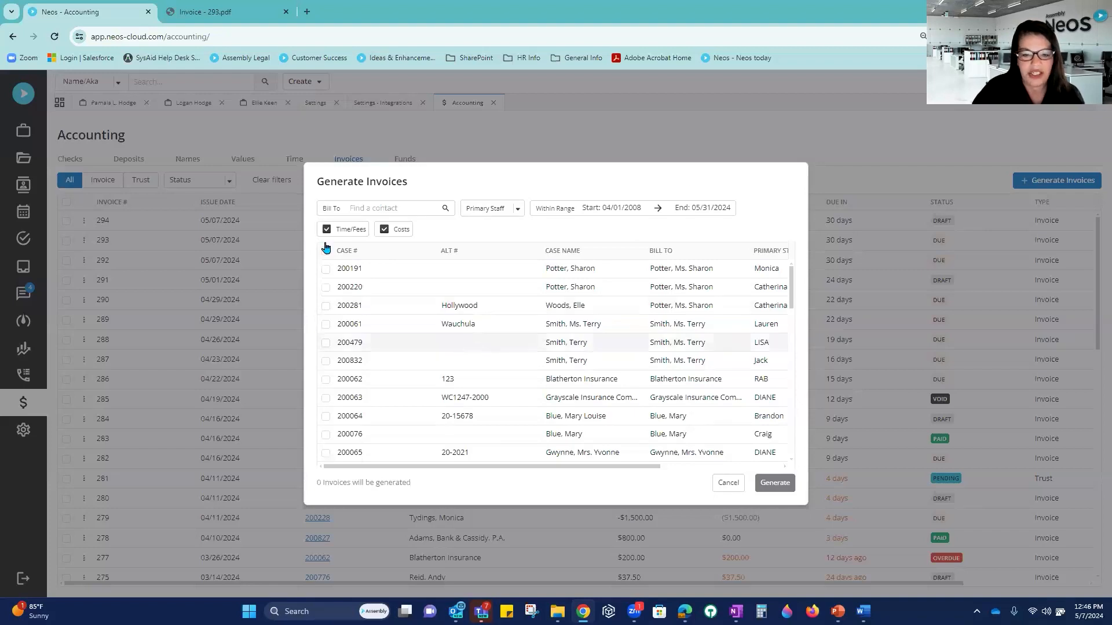
click(326, 270)
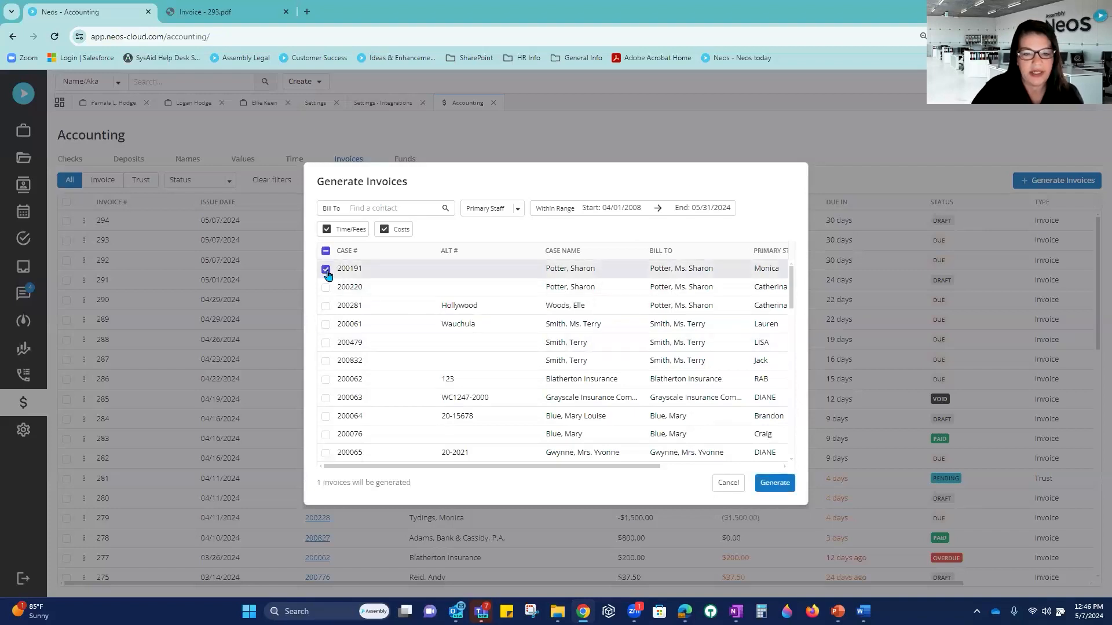
click(326, 287)
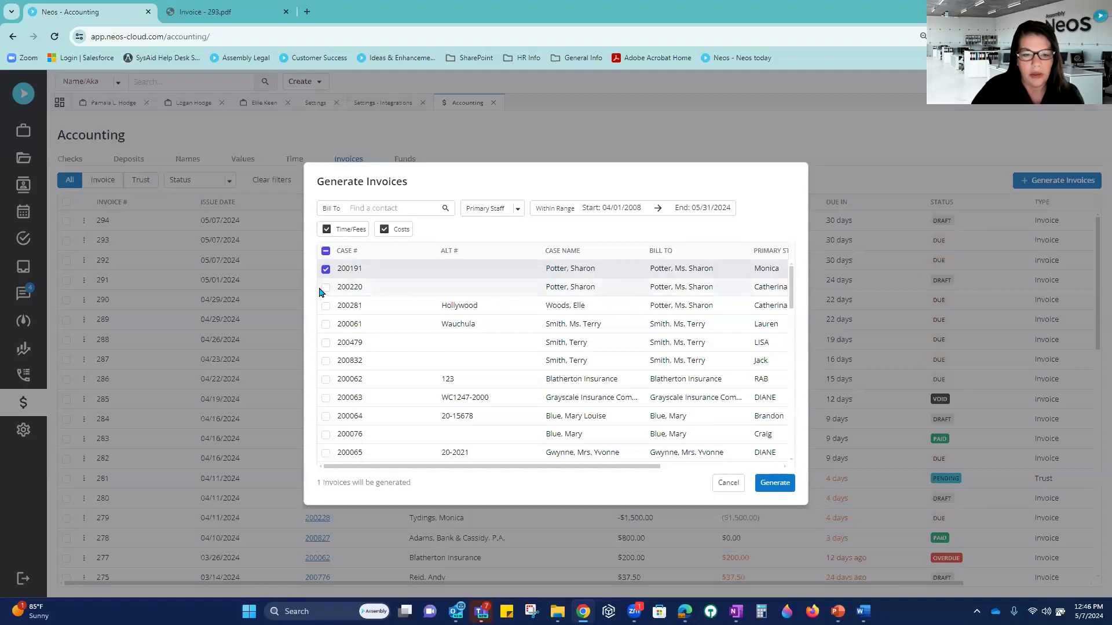
shift+click(327, 328)
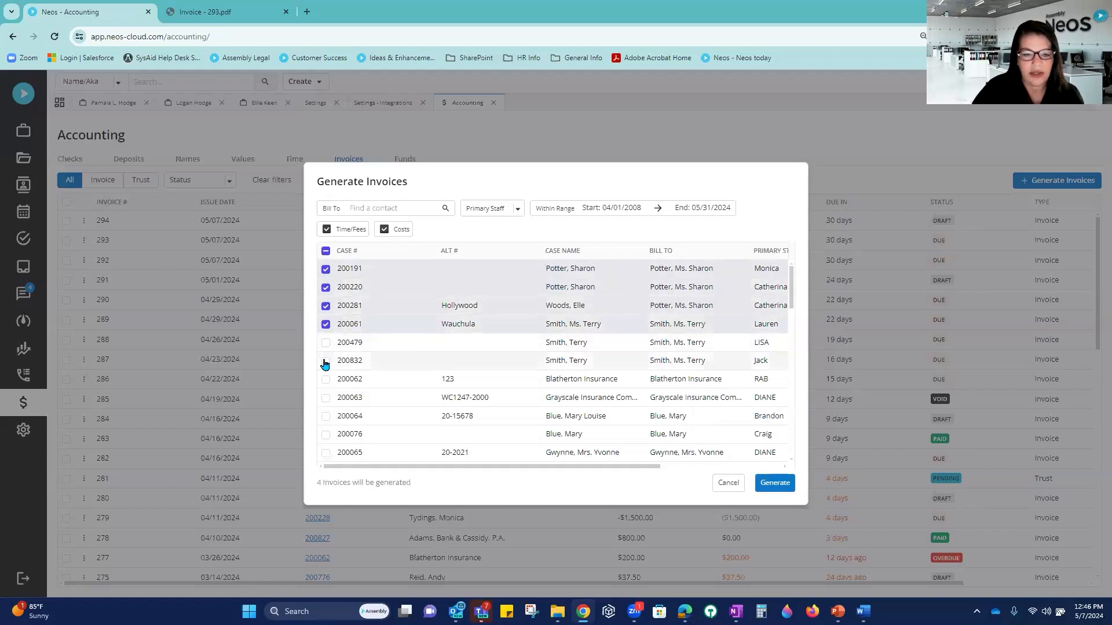
click(326, 362)
click(324, 399)
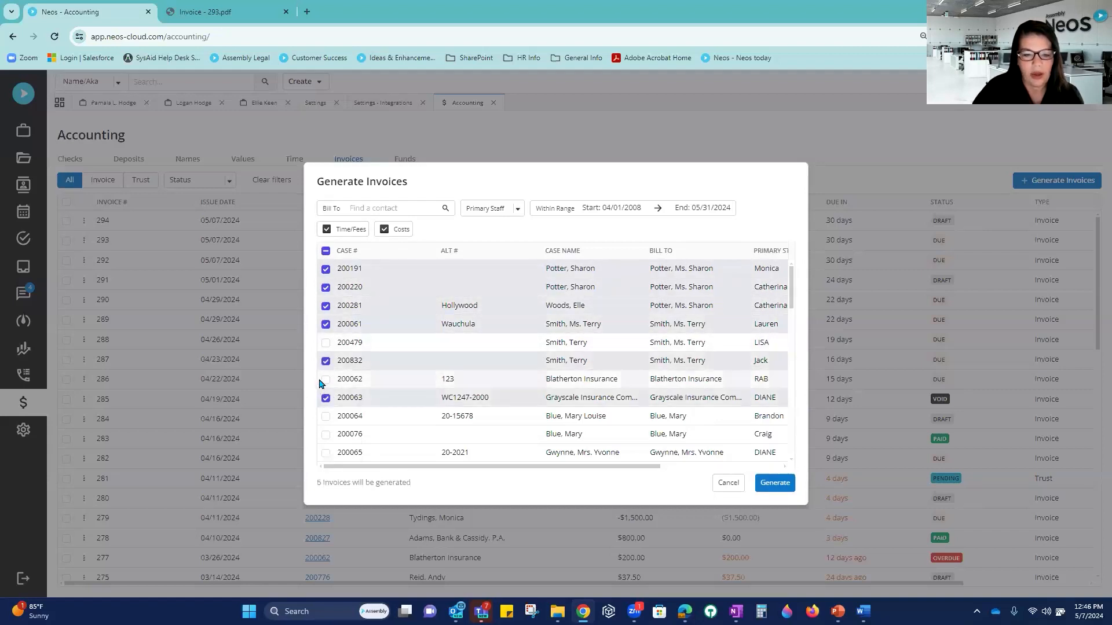
click(325, 380)
click(326, 346)
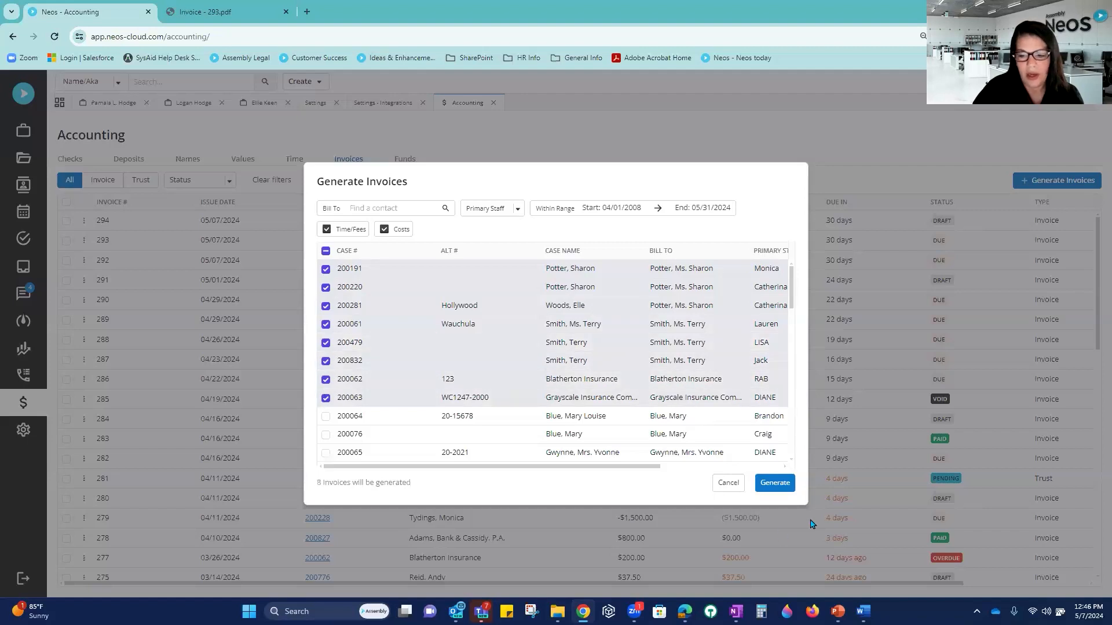
click(773, 488)
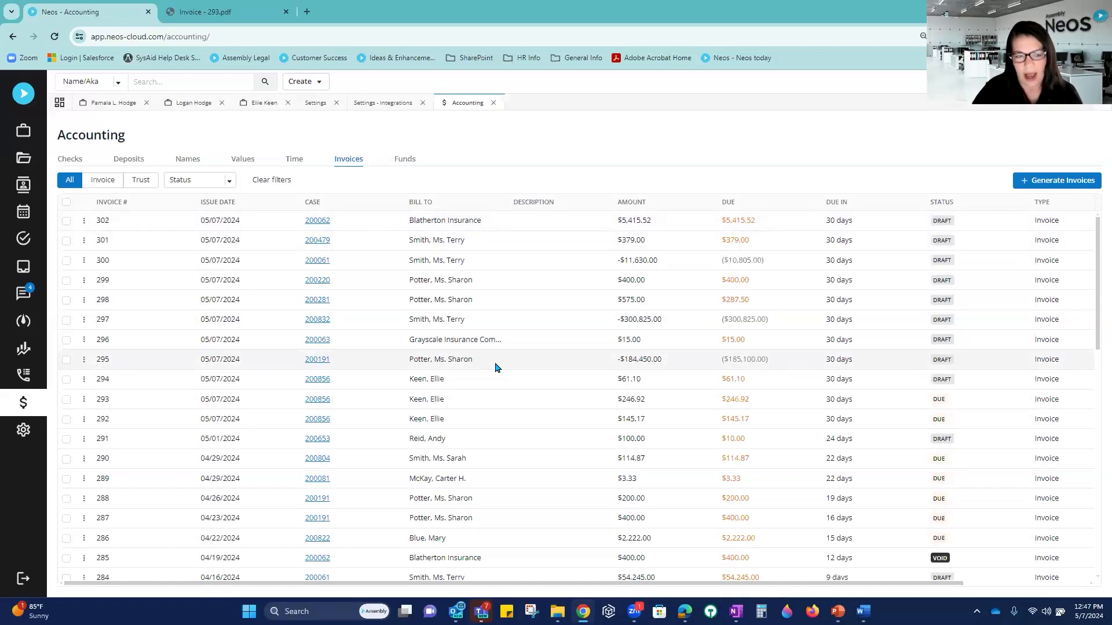
Step: Filter the invoice list to show only Draft invoices
click(106, 183)
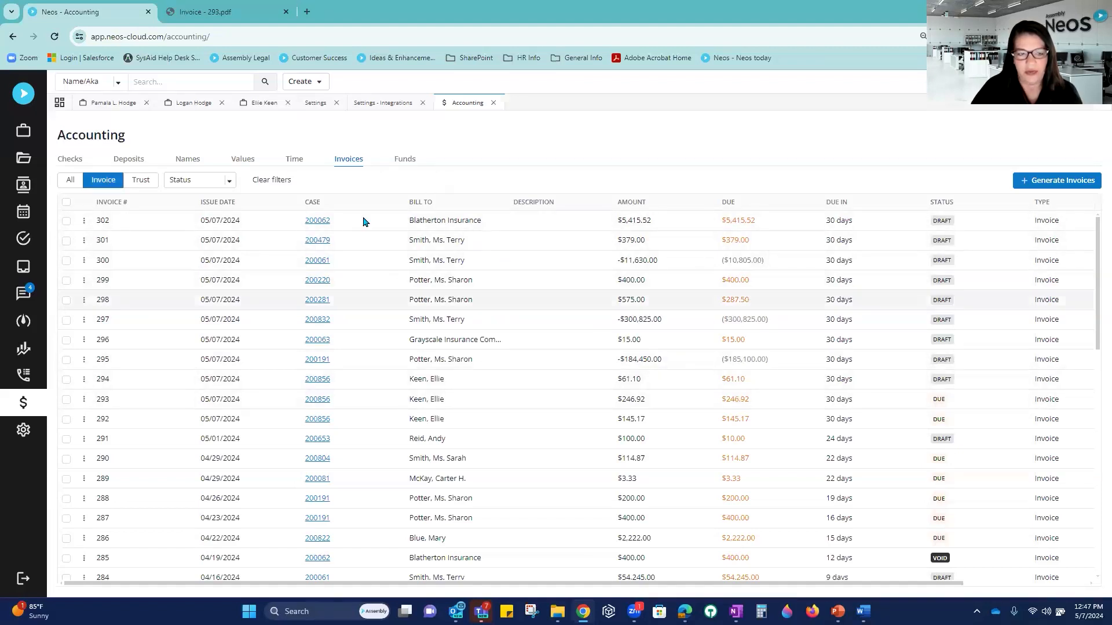
click(230, 183)
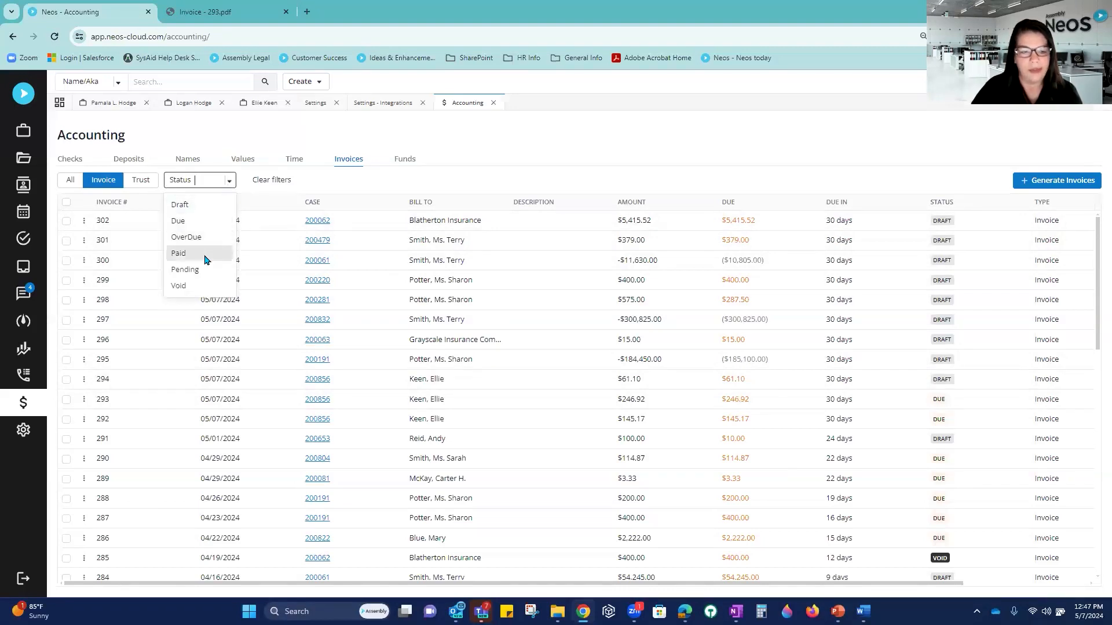
click(198, 225)
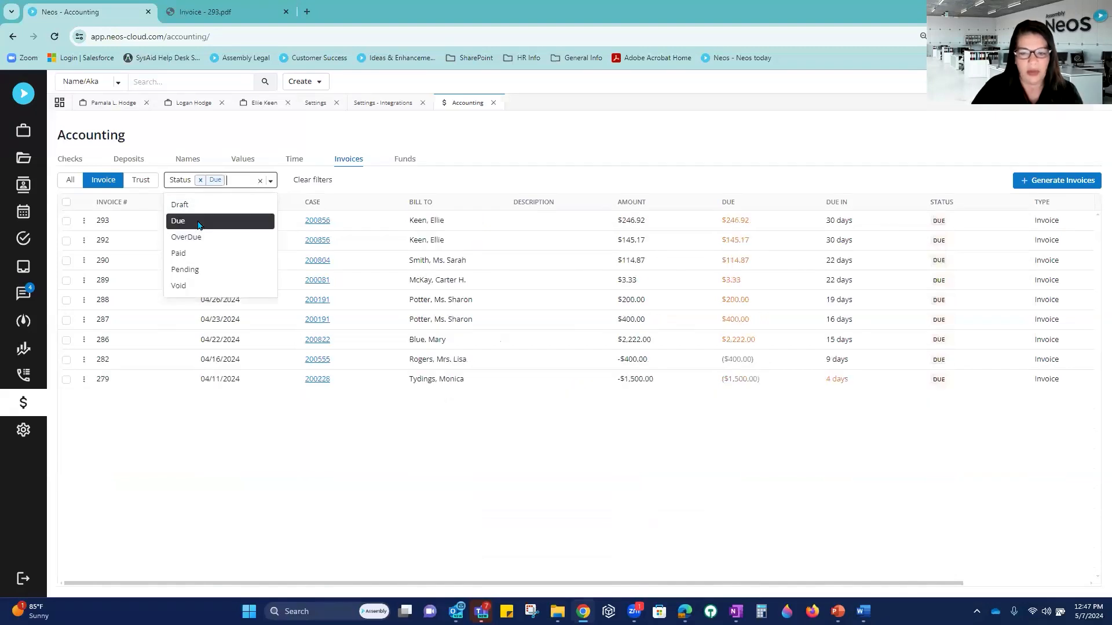
click(193, 205)
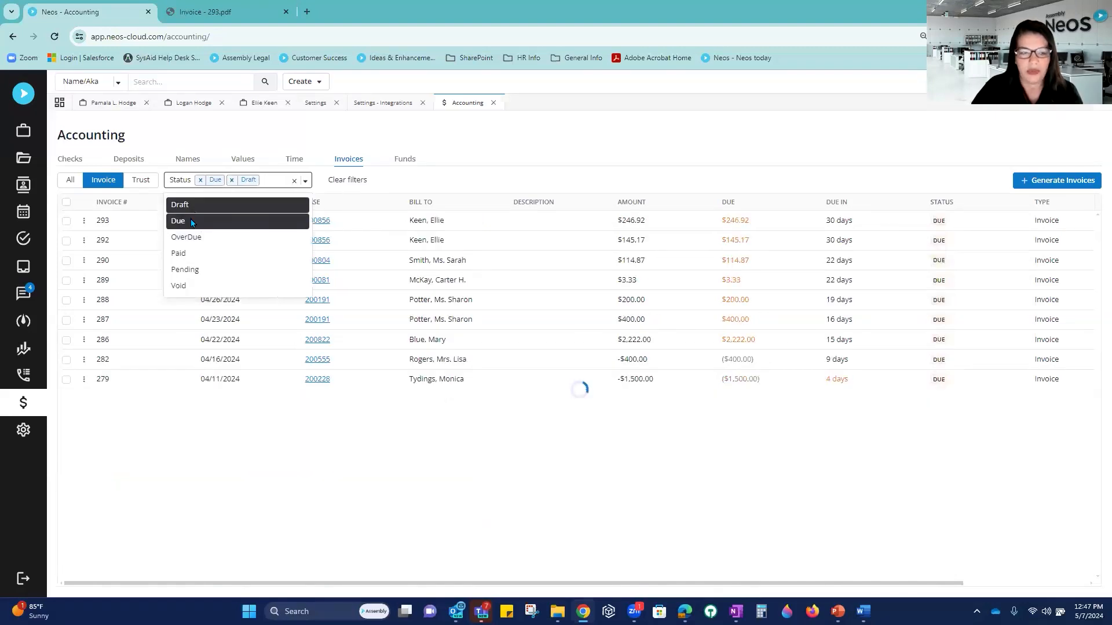
click(192, 222)
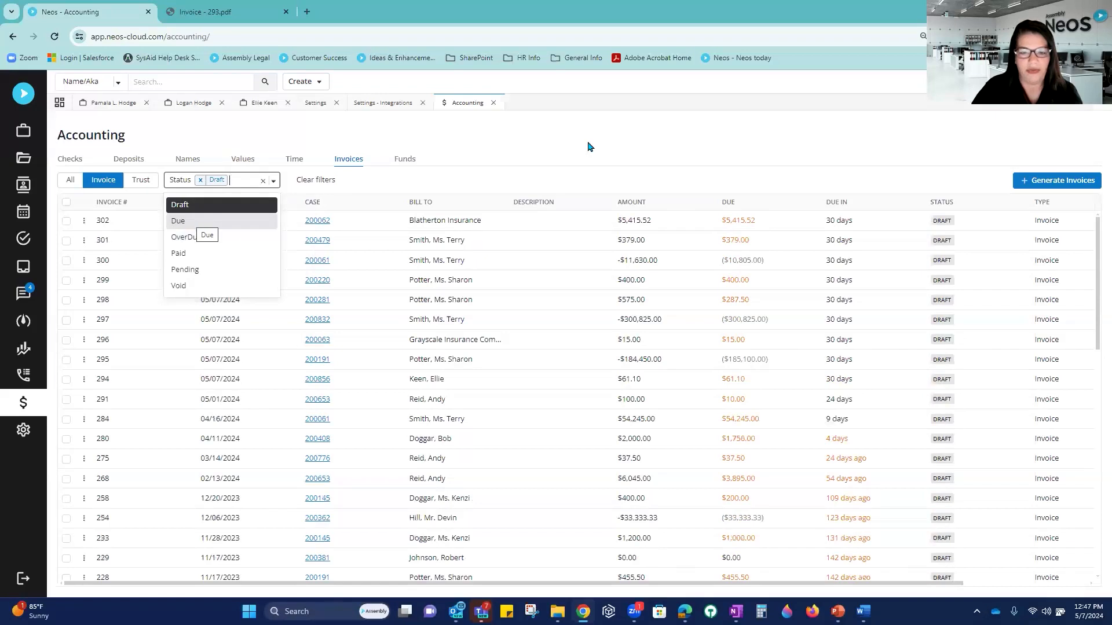
click(654, 157)
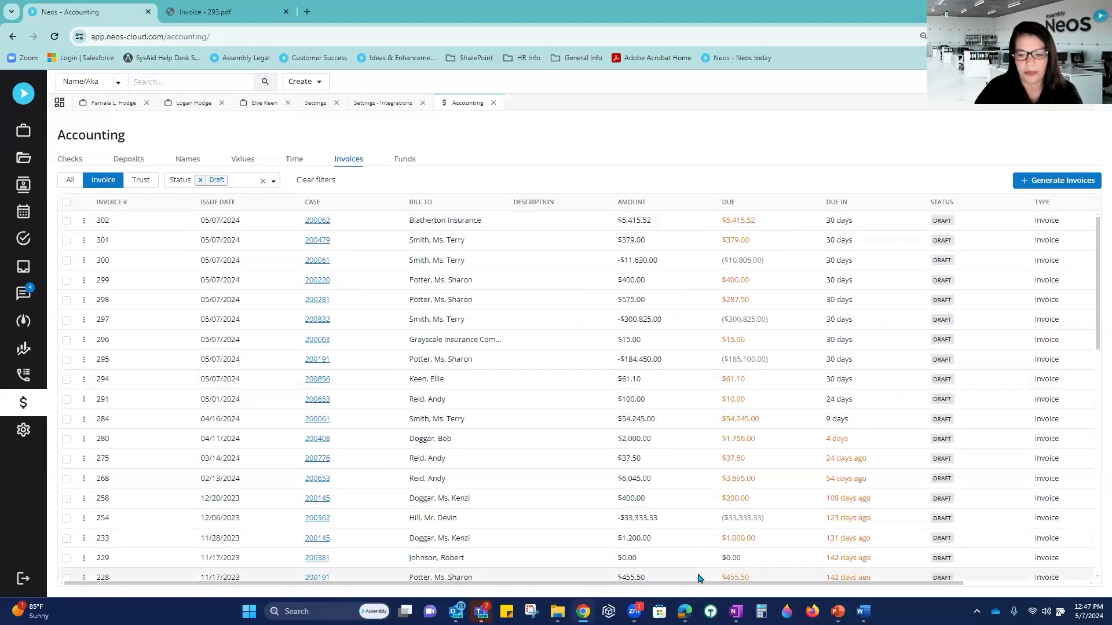
scroll(698, 578, down, 3)
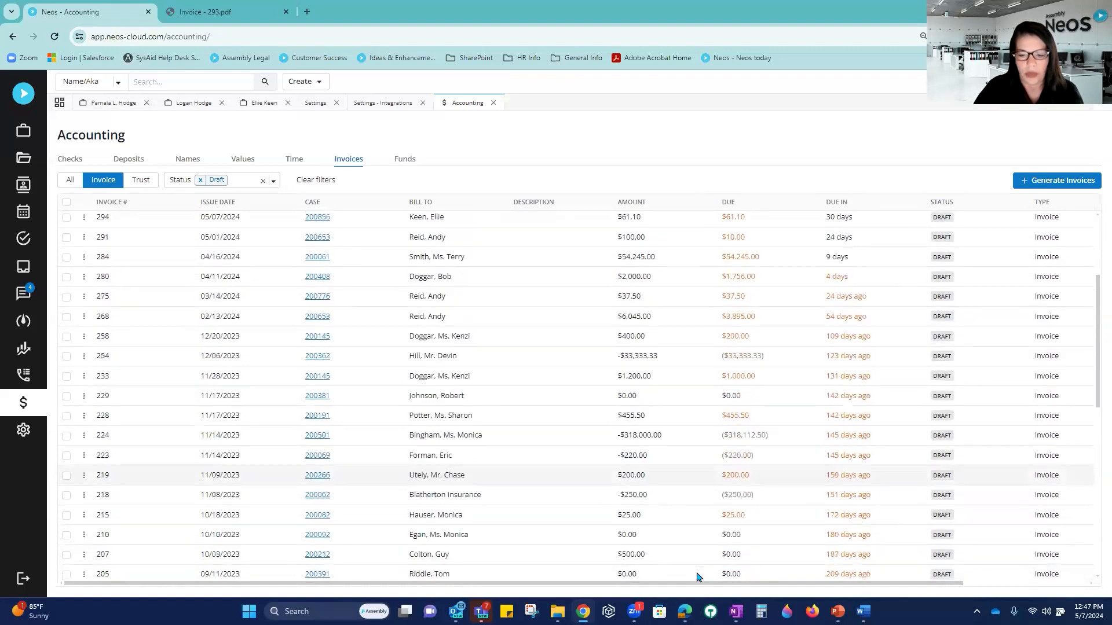
scroll(698, 578, up, 3)
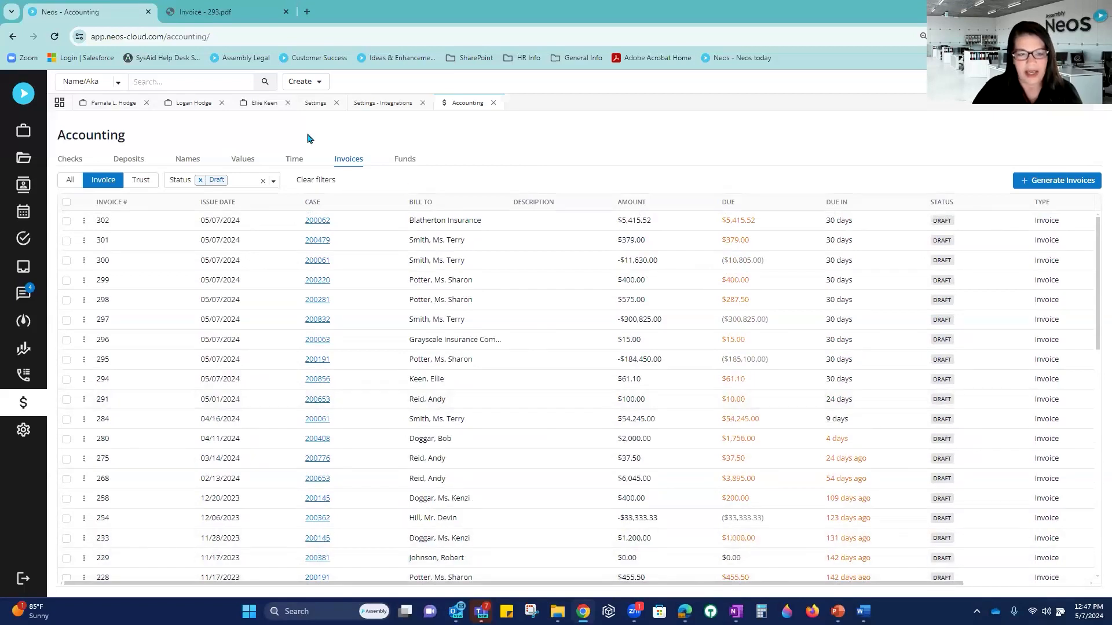
Step: Visit the Time list, return to Invoices, and open Generate Invoices again
click(299, 161)
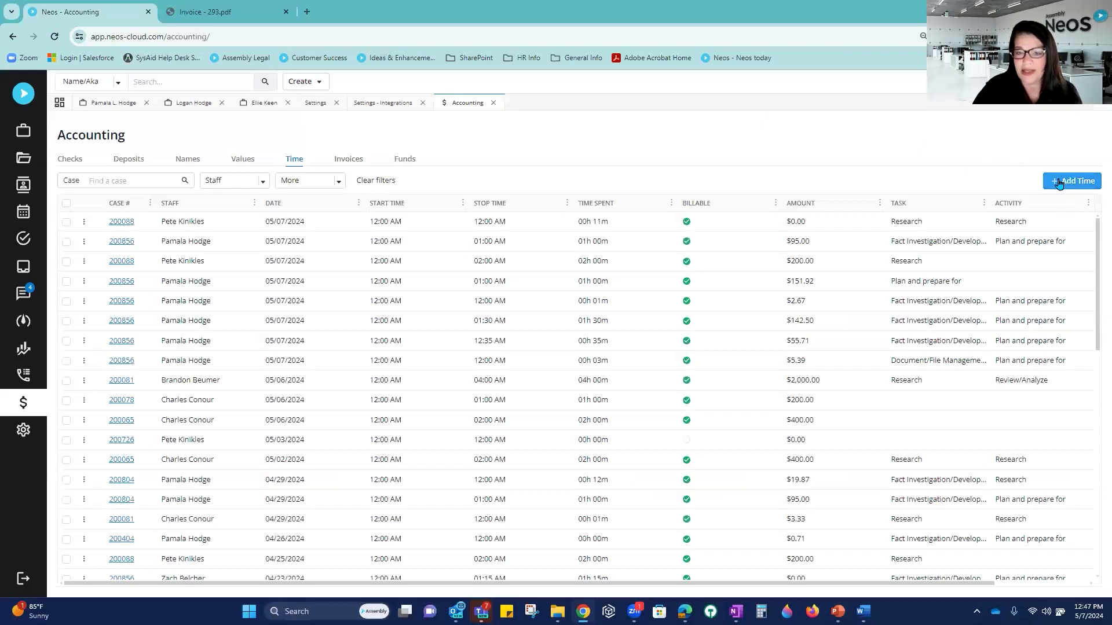
click(356, 165)
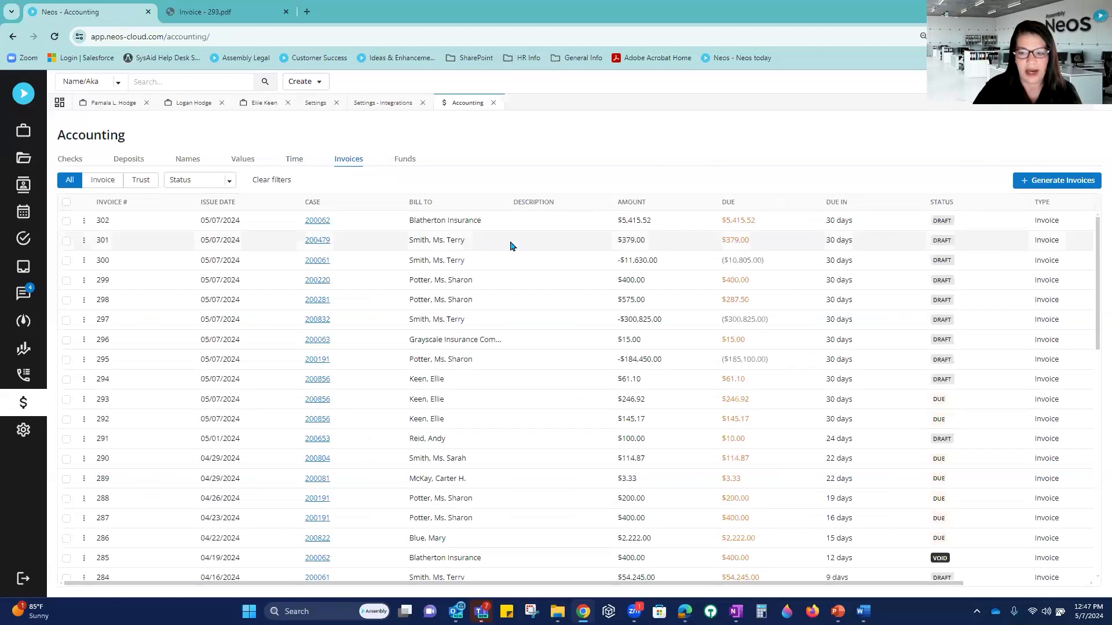
click(1055, 182)
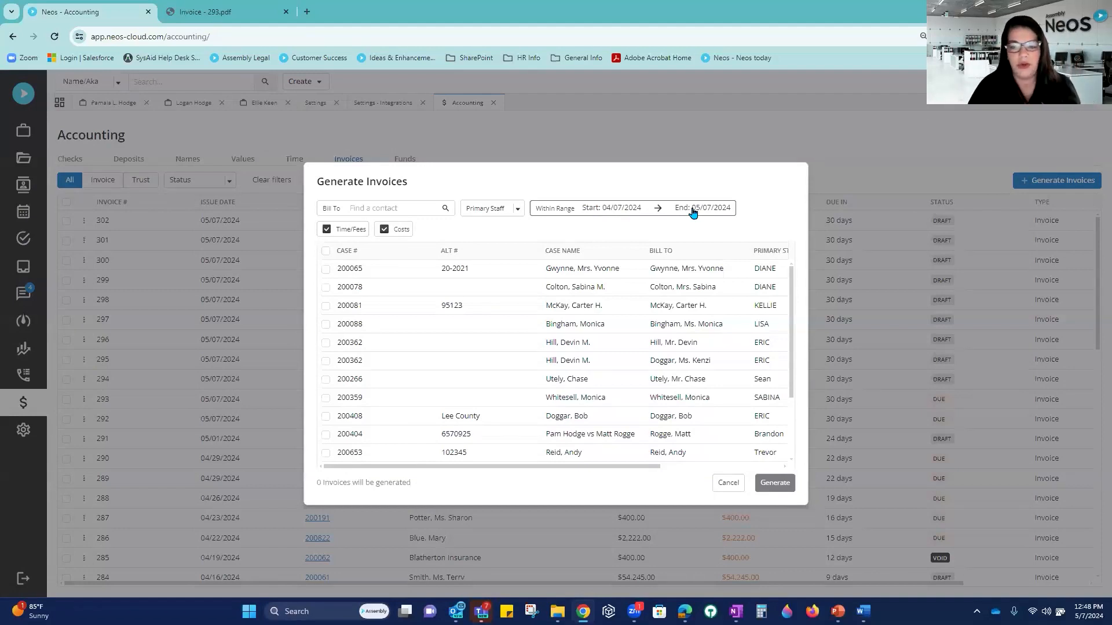
Step: Select all 16 cases, generate their draft invoices, then select every invoice in the list
click(608, 210)
click(608, 210)
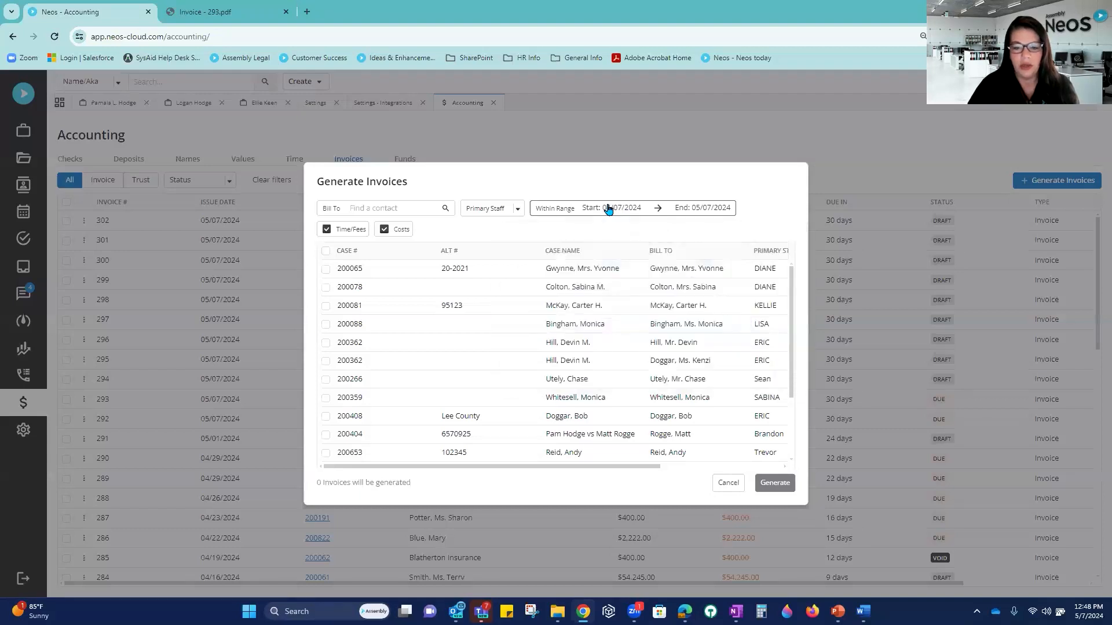
click(326, 252)
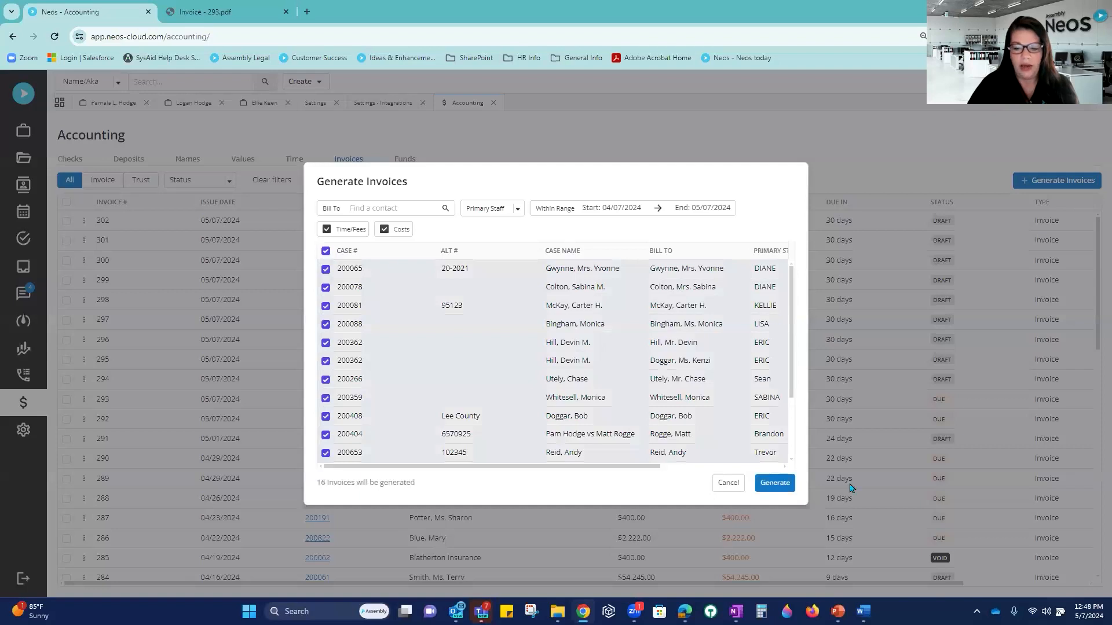
click(776, 483)
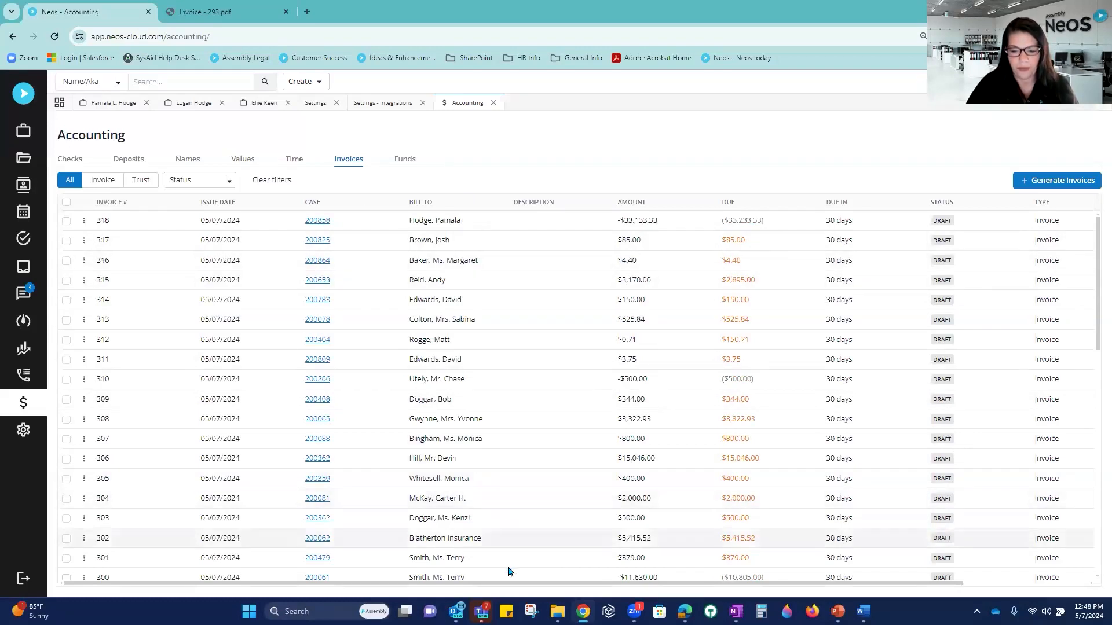
mouse_move(517, 586)
mouse_down()
mouse_move(657, 589)
mouse_move(498, 588)
mouse_up()
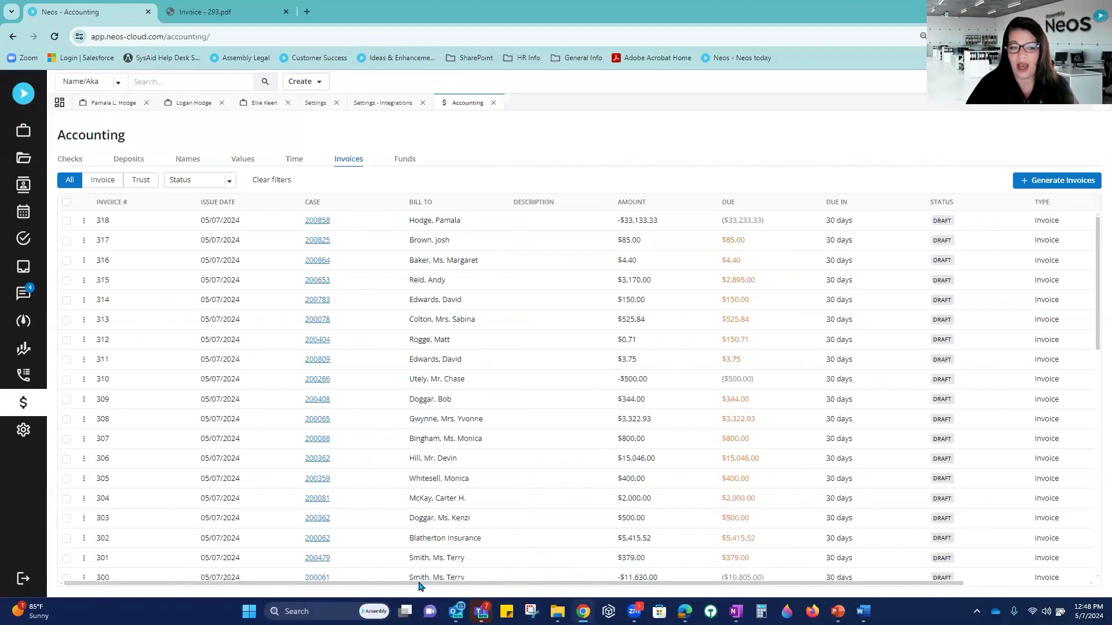
click(66, 203)
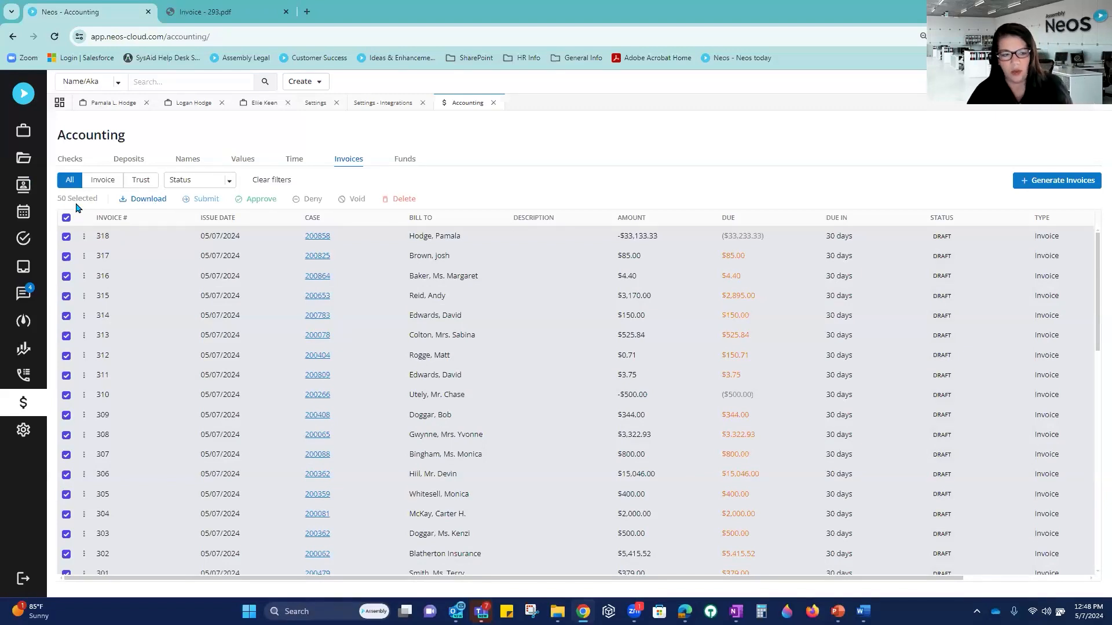
drag(61, 198, 102, 204)
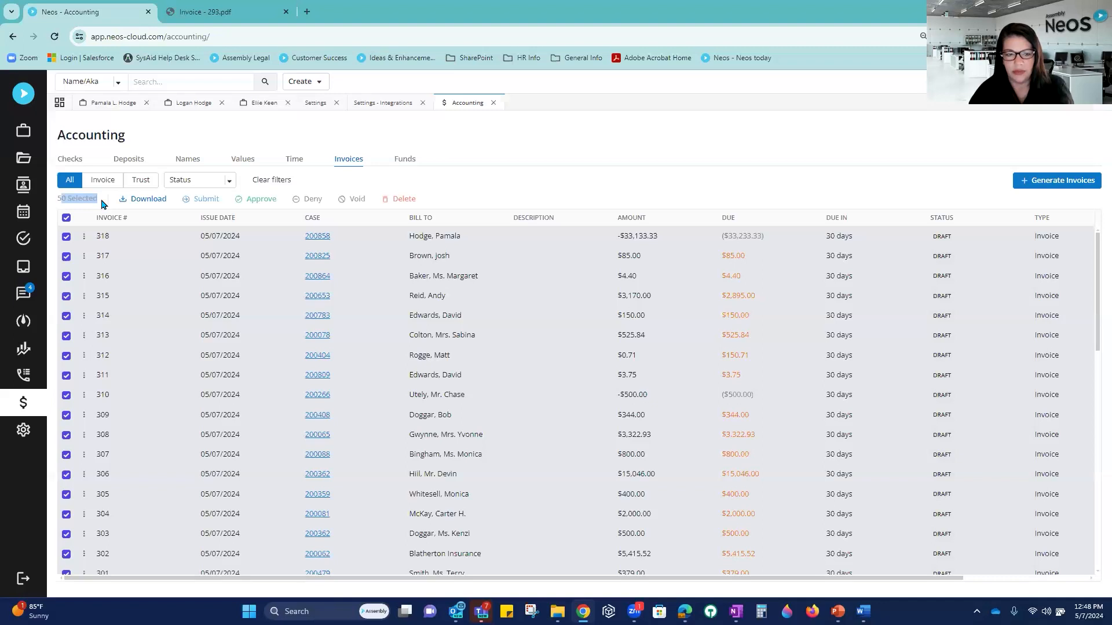
click(556, 175)
click(130, 167)
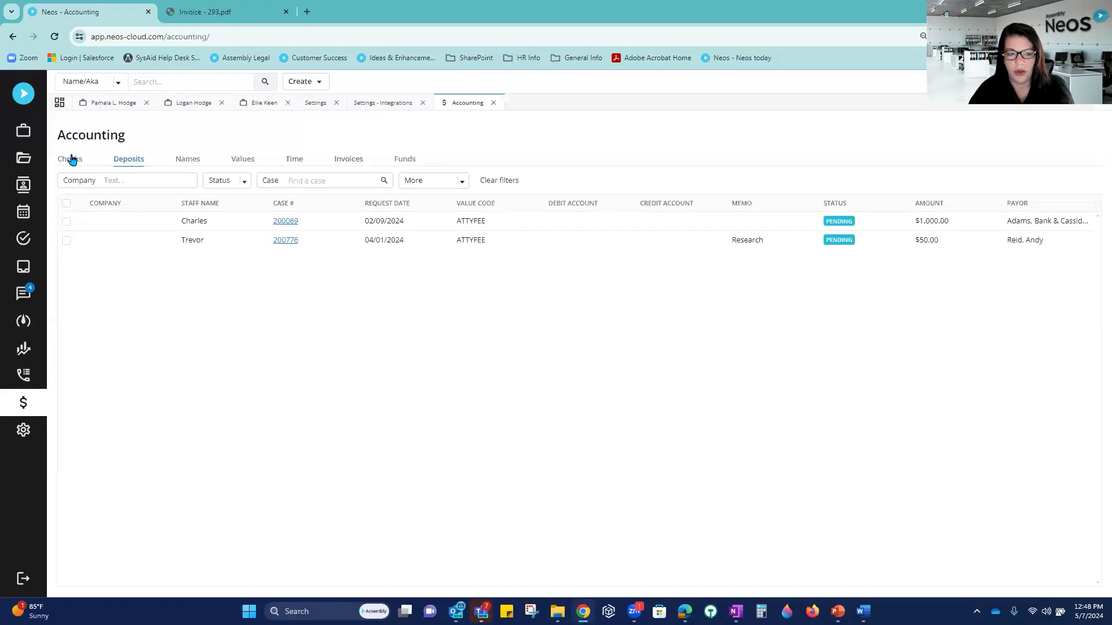
click(293, 161)
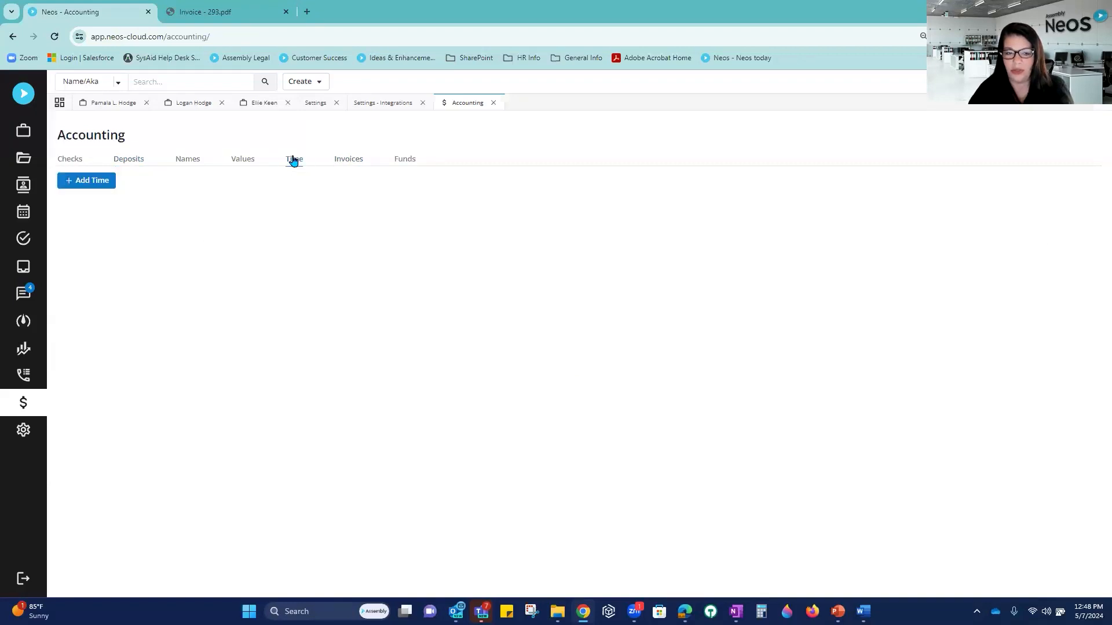
click(355, 162)
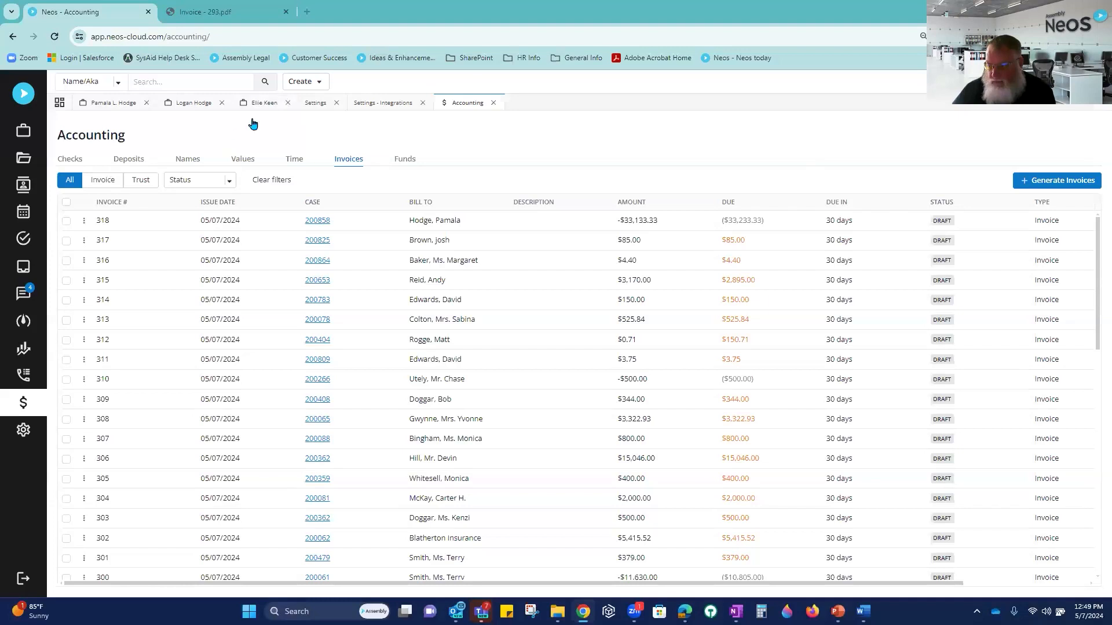
Step: Open the criminal case's Time entries and select all ten entries
click(265, 104)
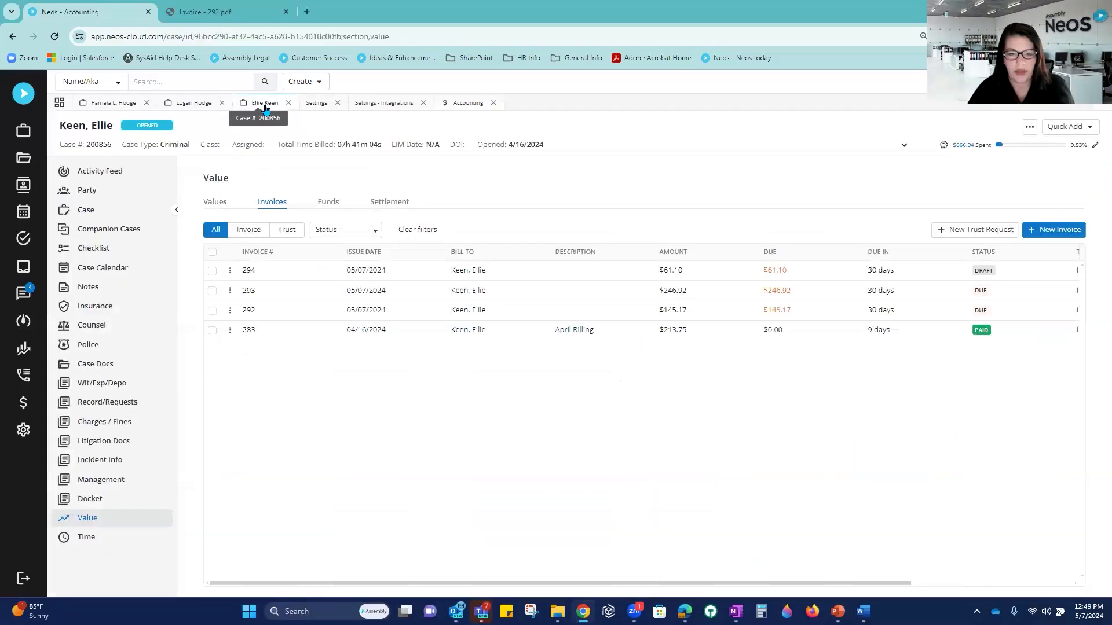
click(213, 203)
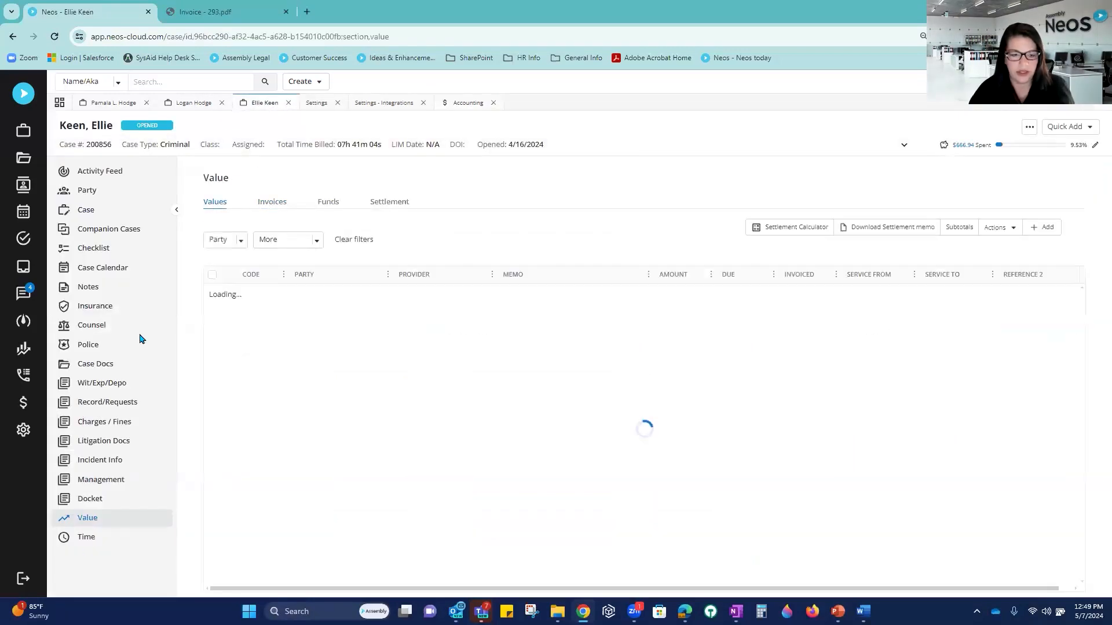
click(86, 536)
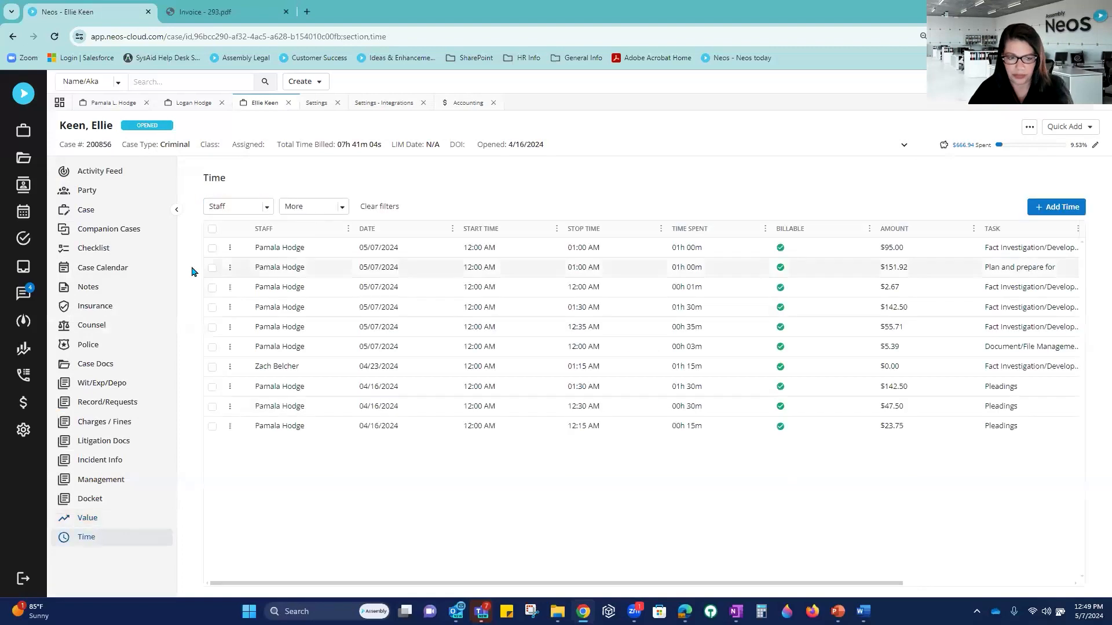
click(212, 248)
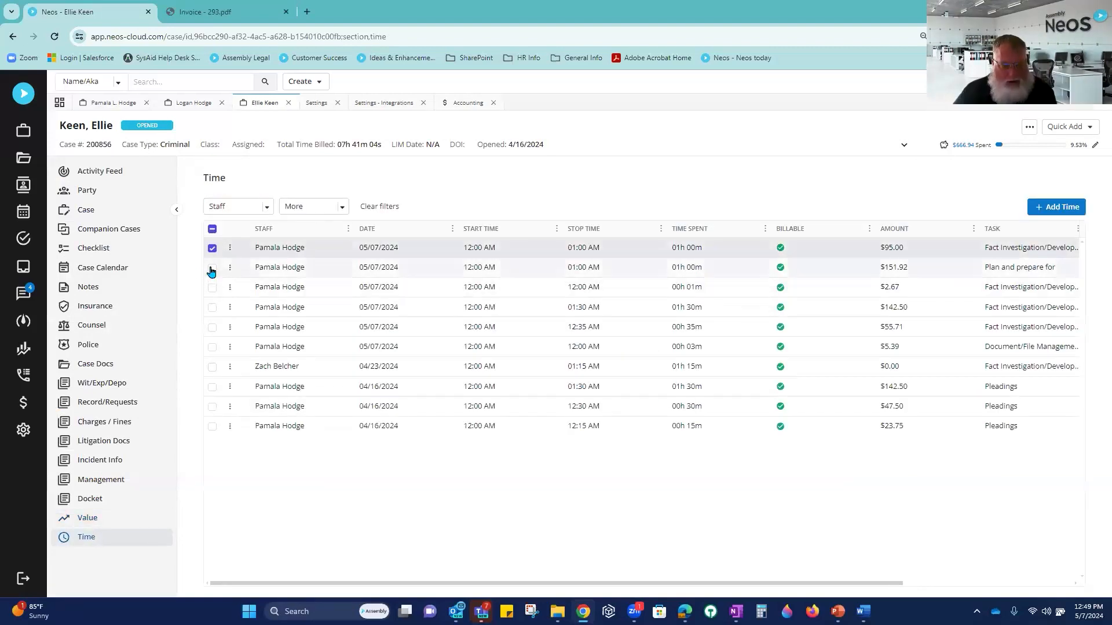
click(212, 268)
click(212, 288)
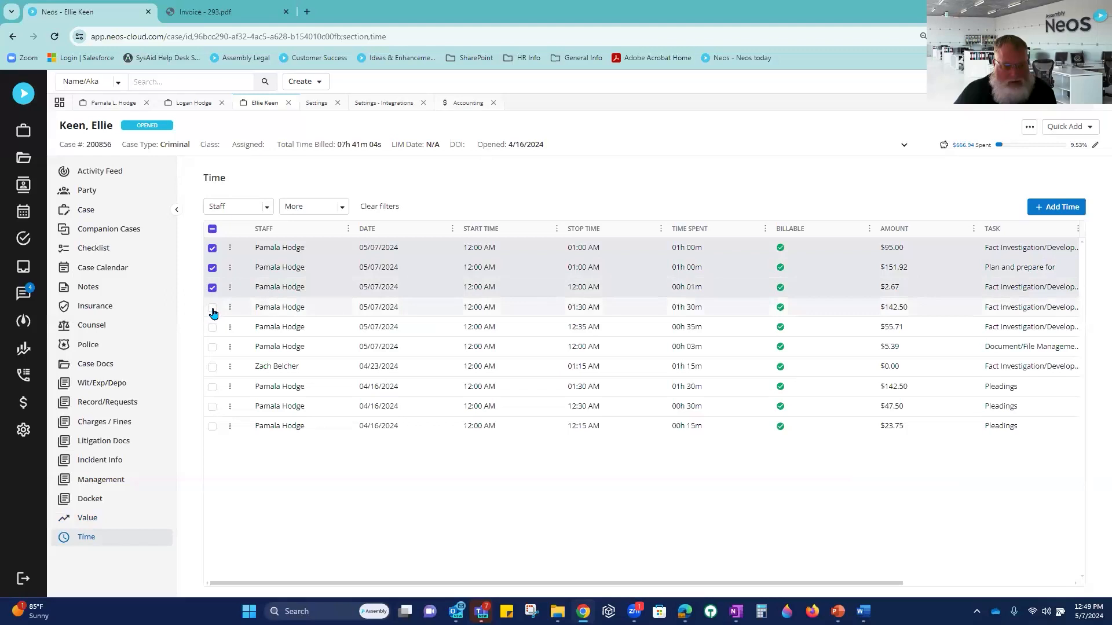
click(212, 308)
click(212, 328)
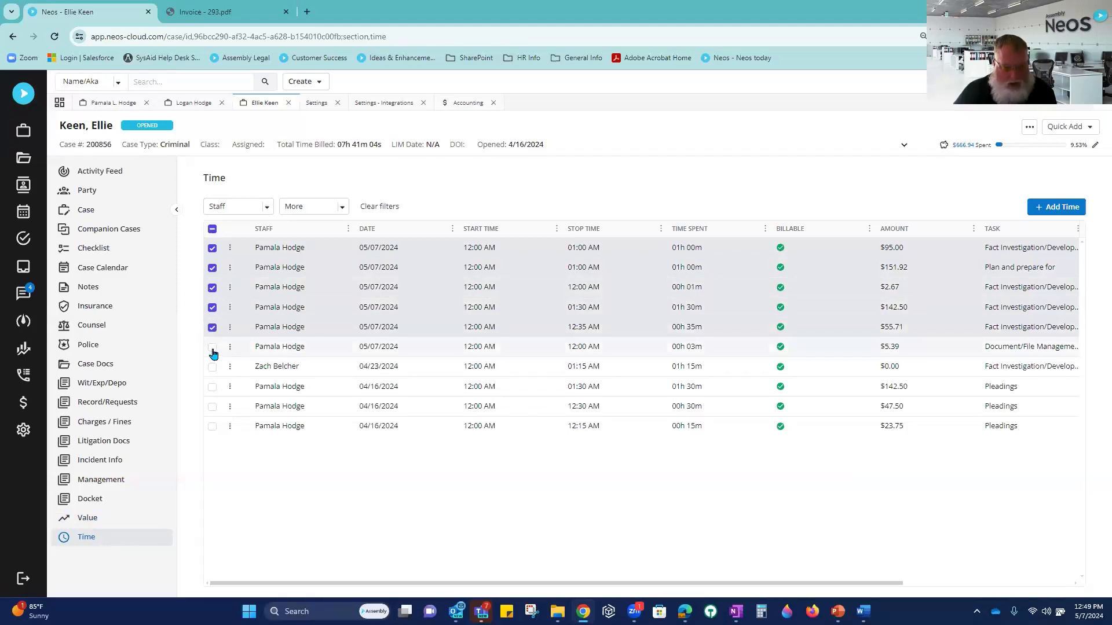
click(212, 347)
click(212, 367)
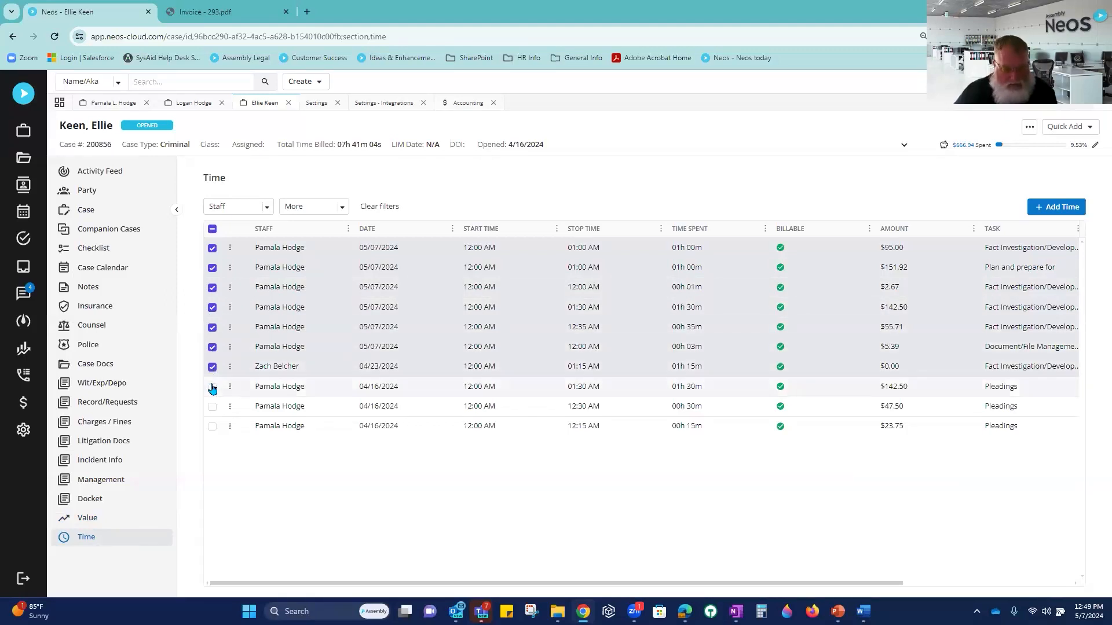
click(212, 387)
click(212, 408)
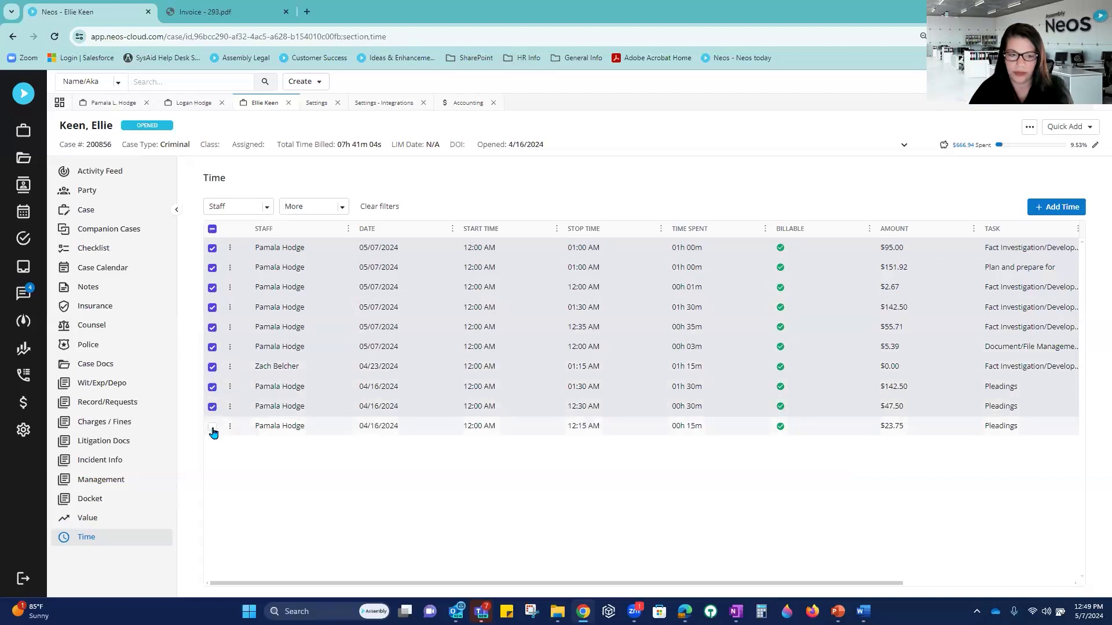
click(212, 427)
Step: Check the row actions, clear the selection, and open the first $95.00 time entry
click(229, 249)
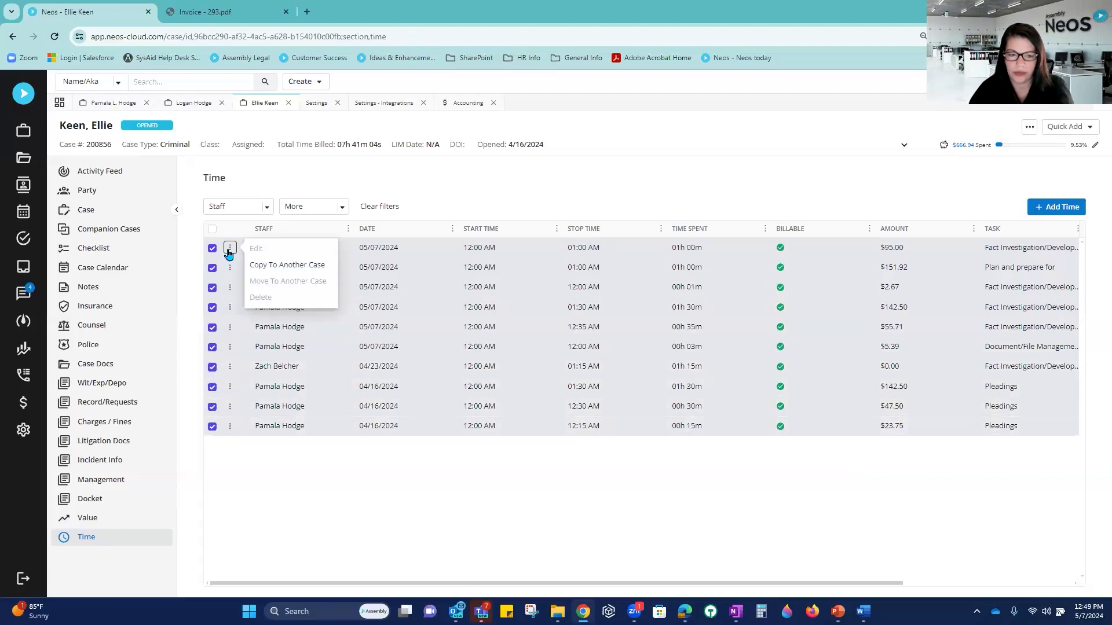
click(640, 187)
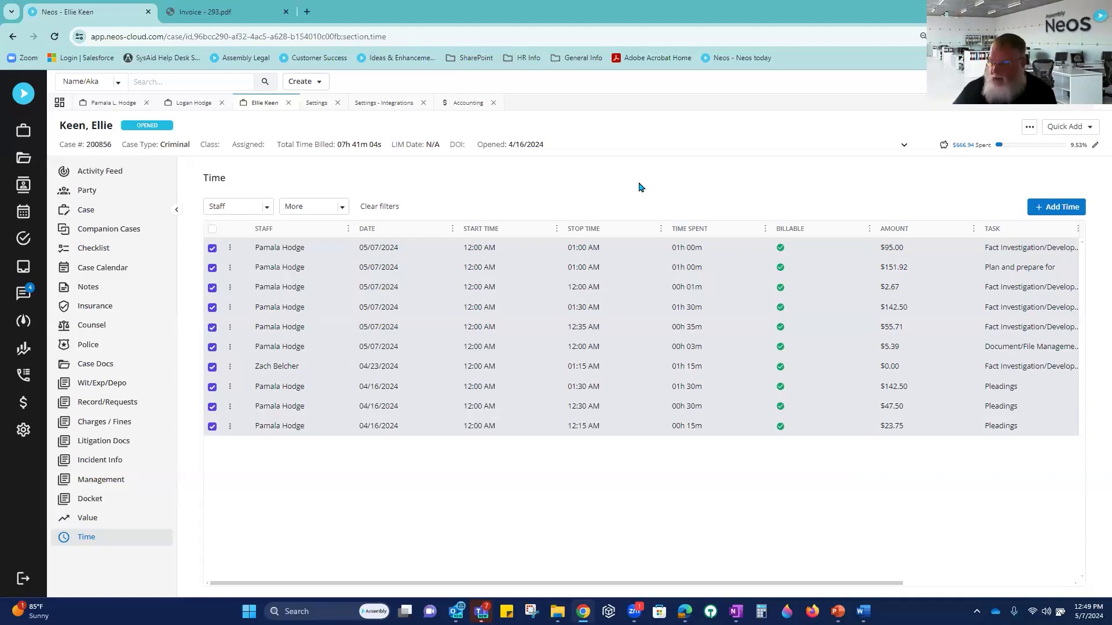
click(212, 230)
click(325, 247)
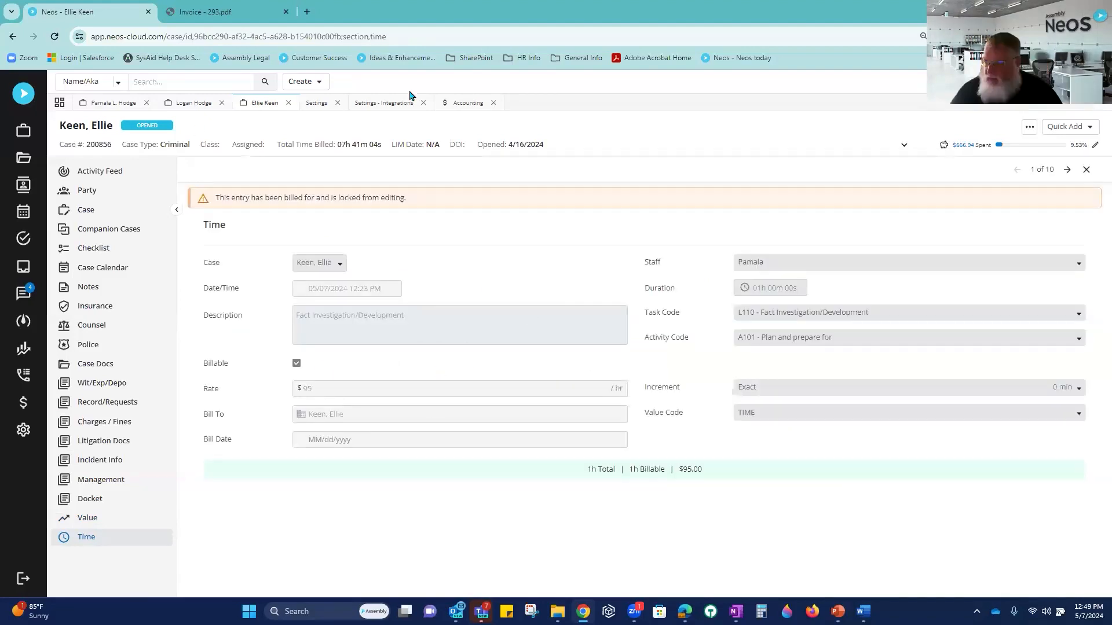
Step: Check that the MVA case has no invoices, then go back to the Accounting invoice list
click(201, 105)
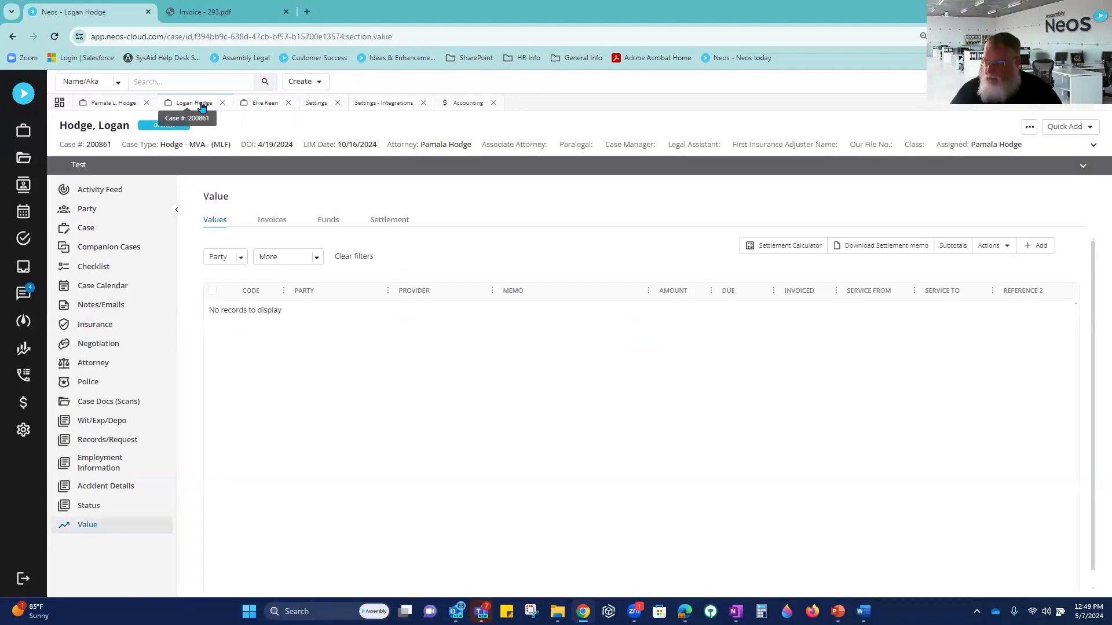
click(270, 220)
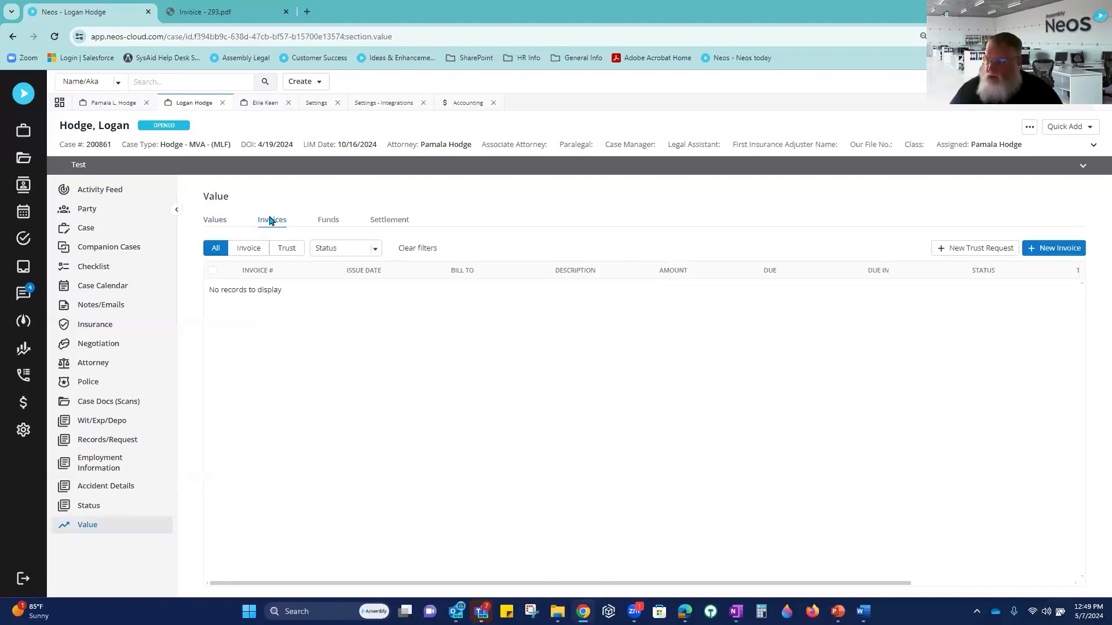
click(259, 112)
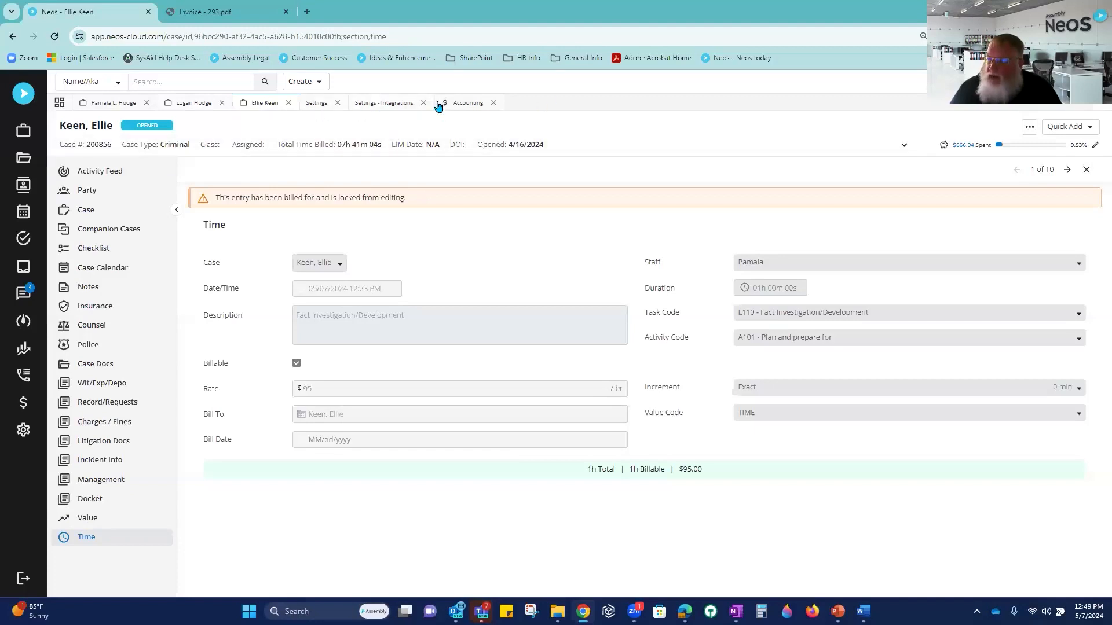
click(465, 105)
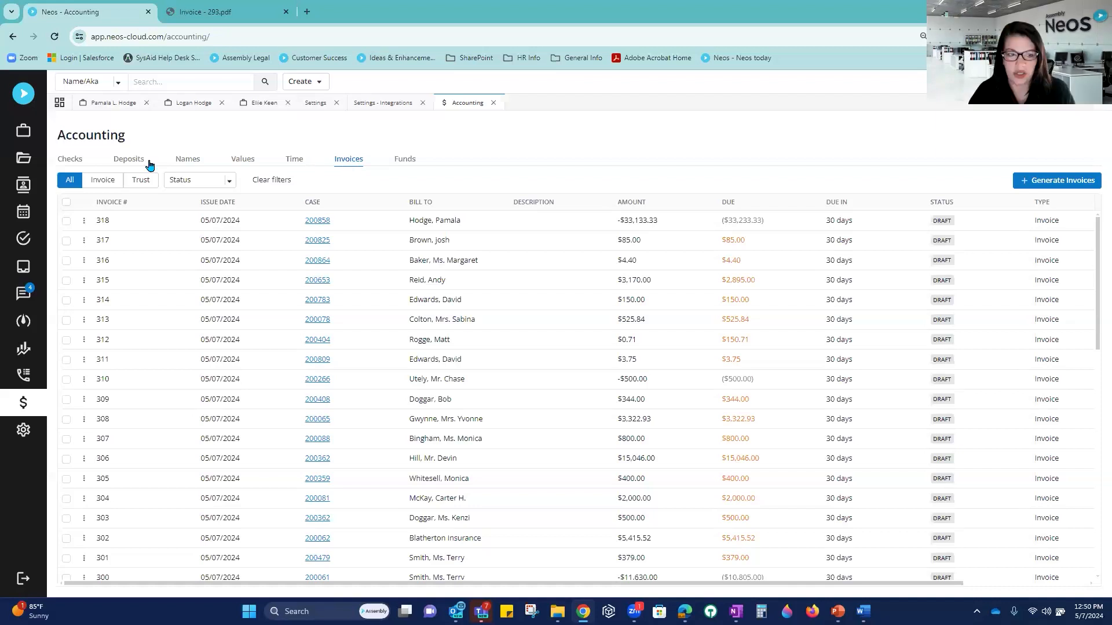
Step: Cancel a new invoice batch because no cases qualify, then view the MVA case's values
click(1045, 184)
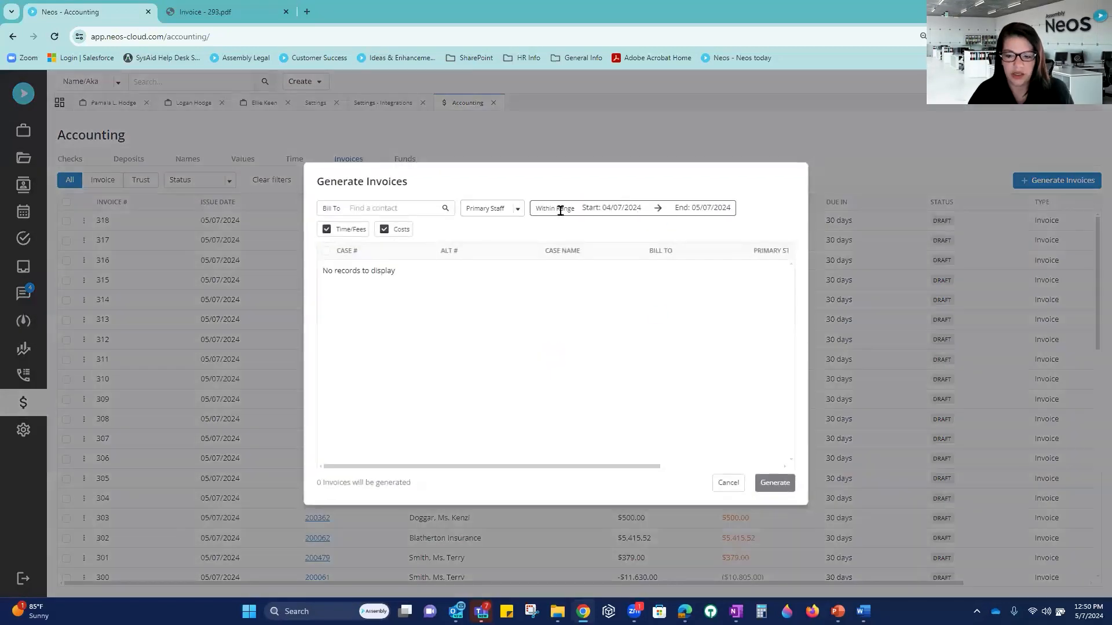
click(728, 483)
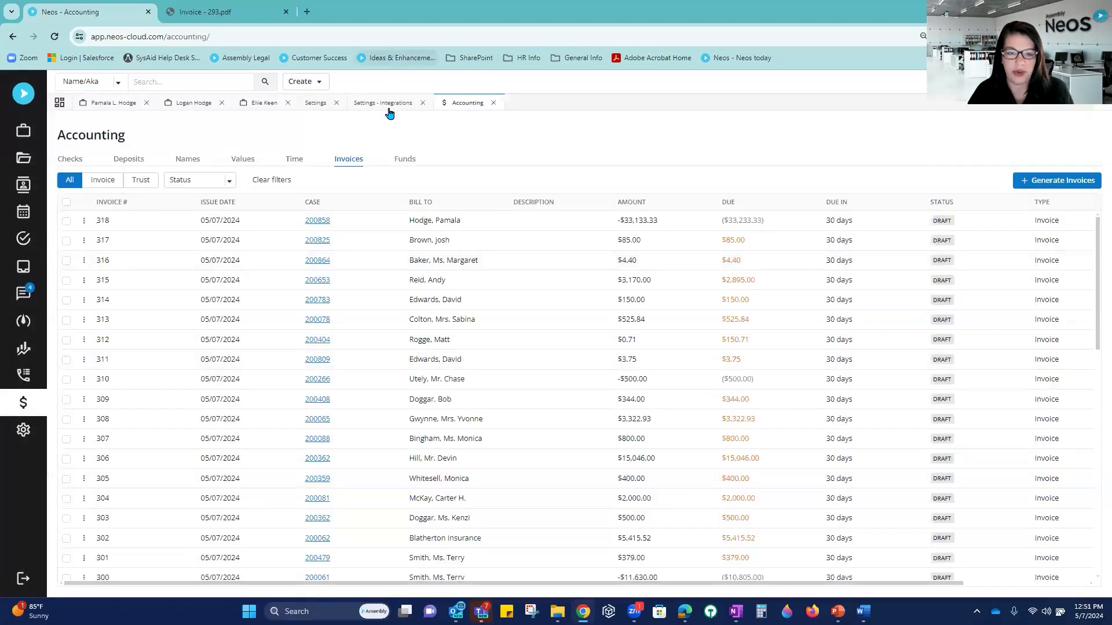
click(185, 108)
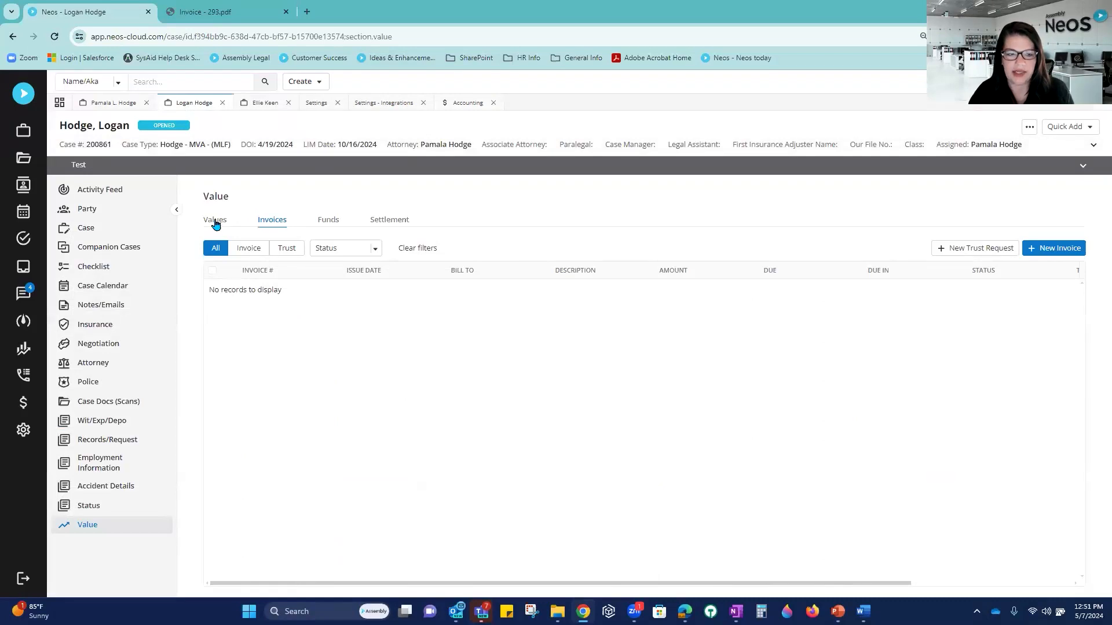
click(215, 225)
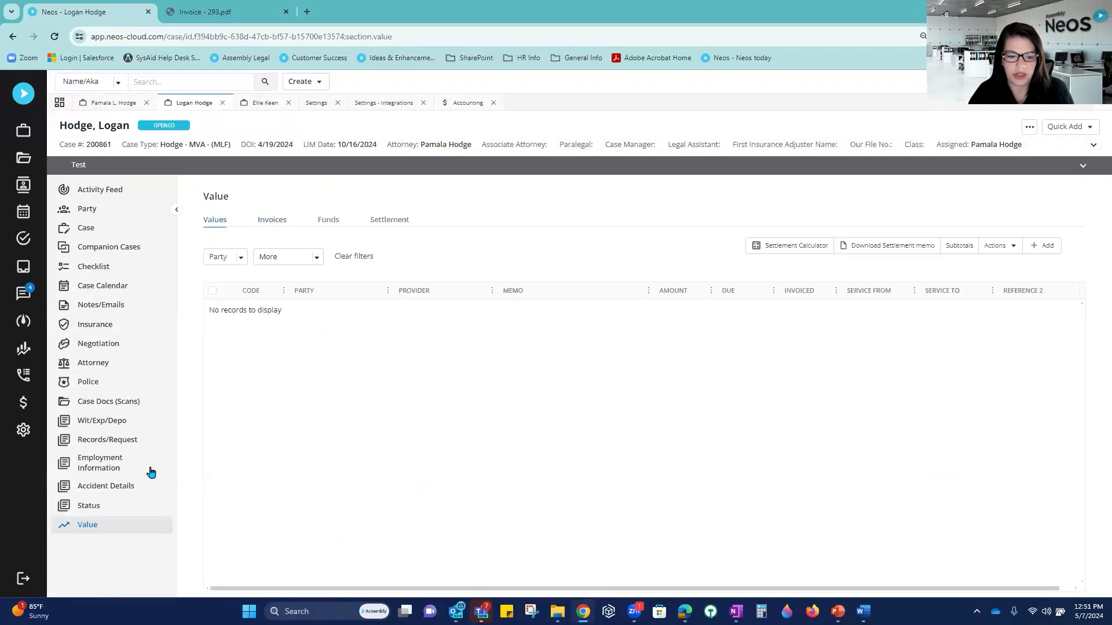
Step: Return to the criminal case, close the locked time entry, and review its invoices and value entries
click(269, 103)
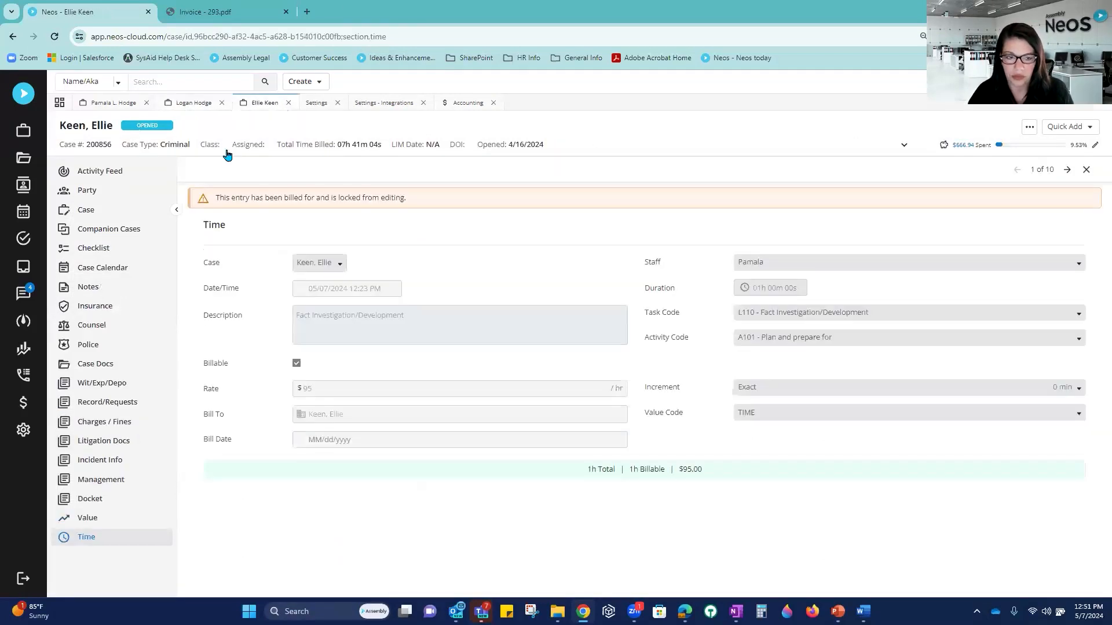
click(1086, 169)
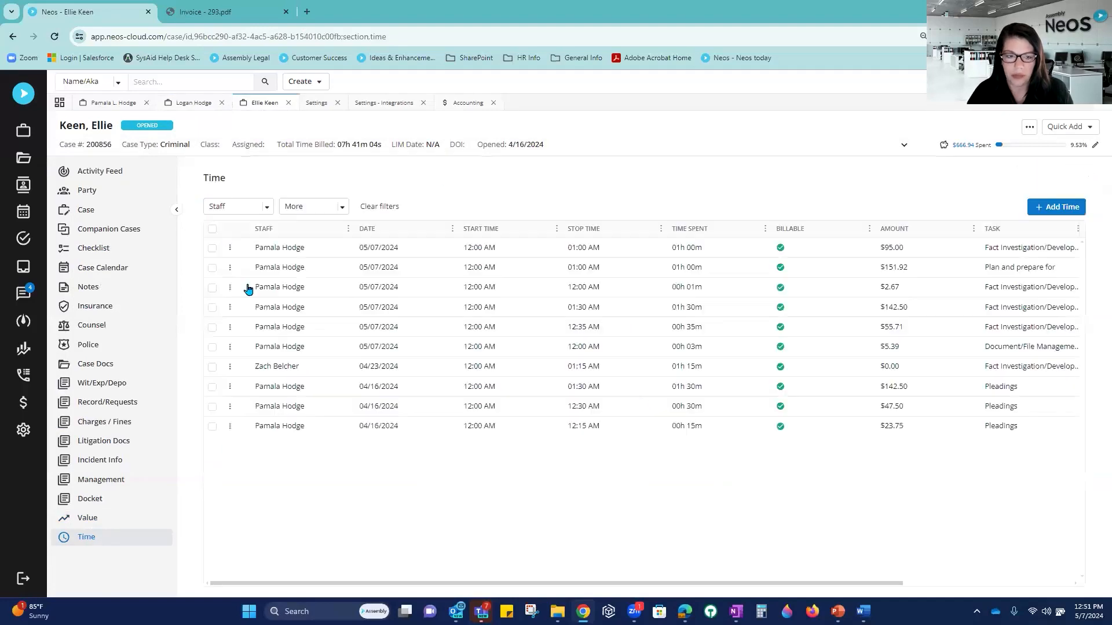
click(83, 520)
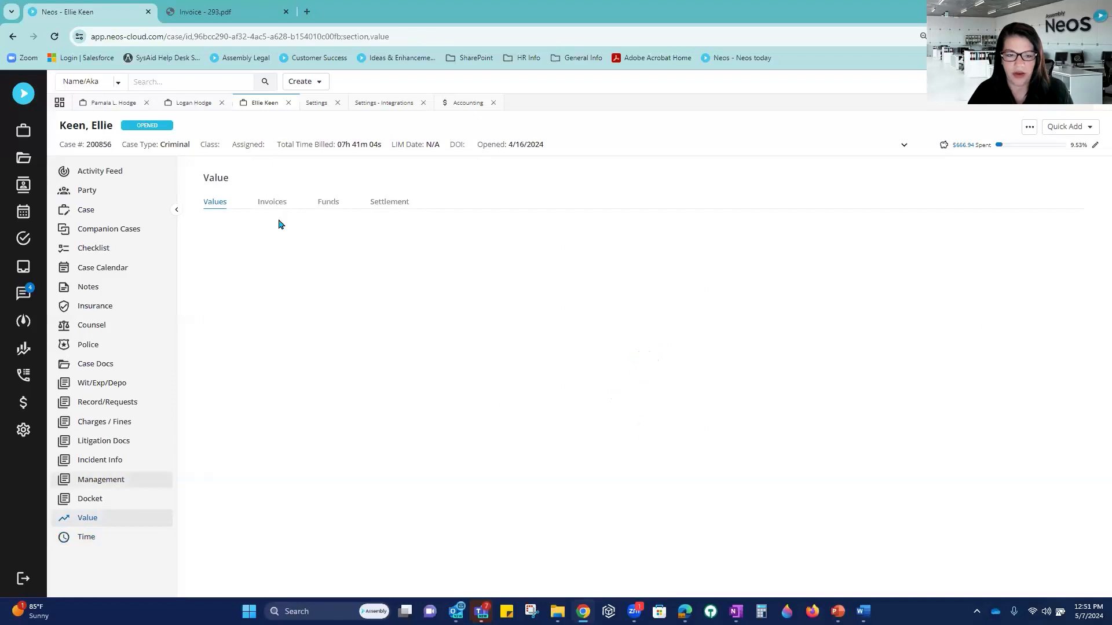
click(274, 203)
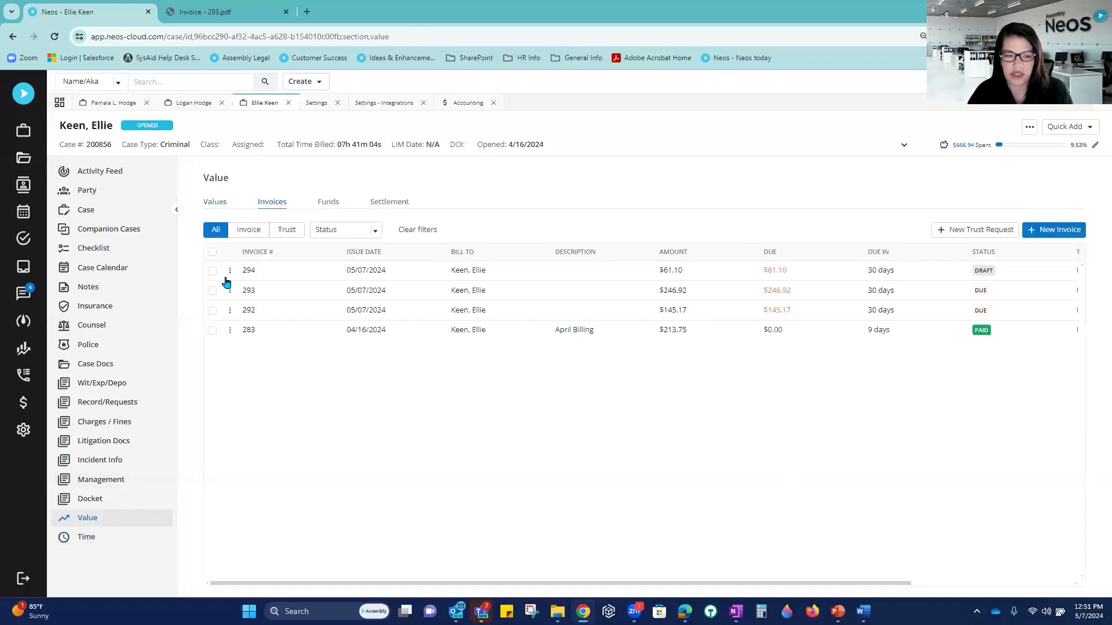
click(214, 203)
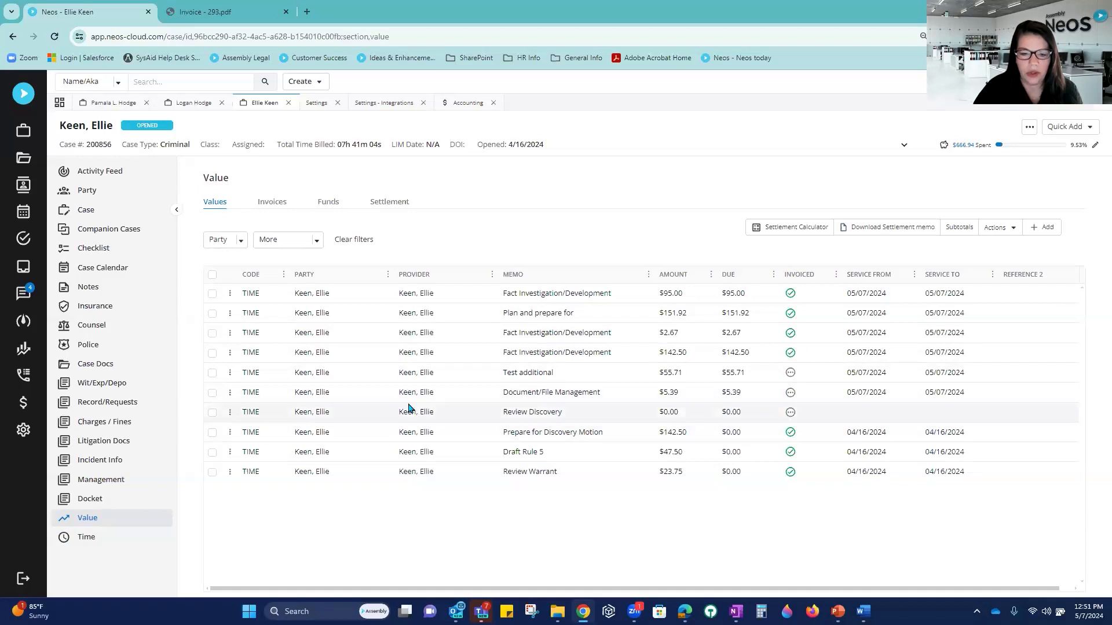
click(212, 374)
click(212, 414)
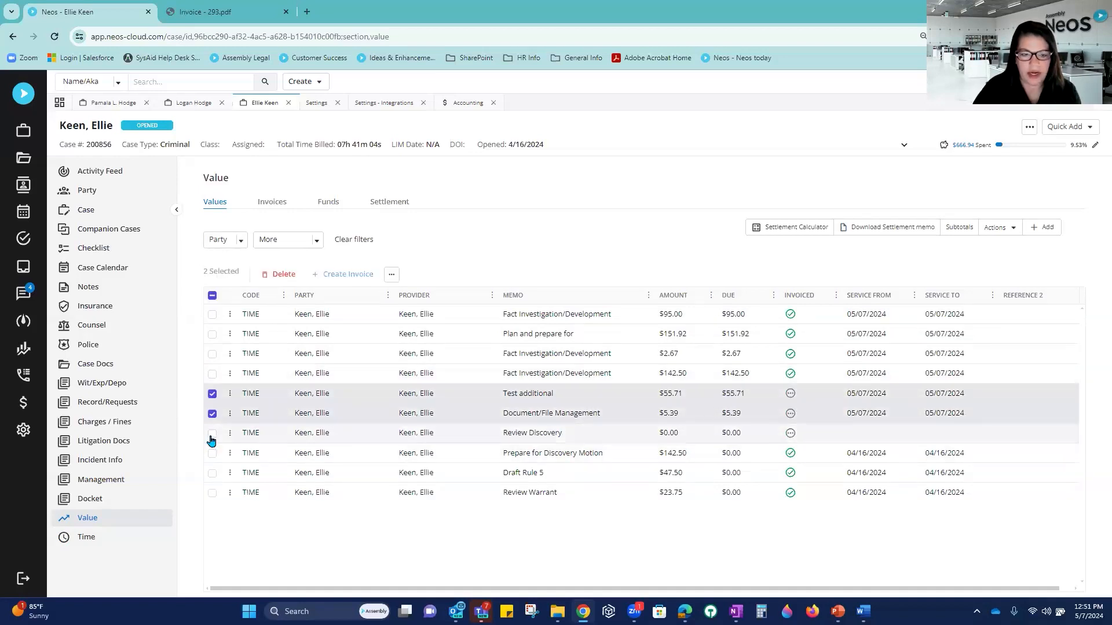
click(212, 434)
click(211, 435)
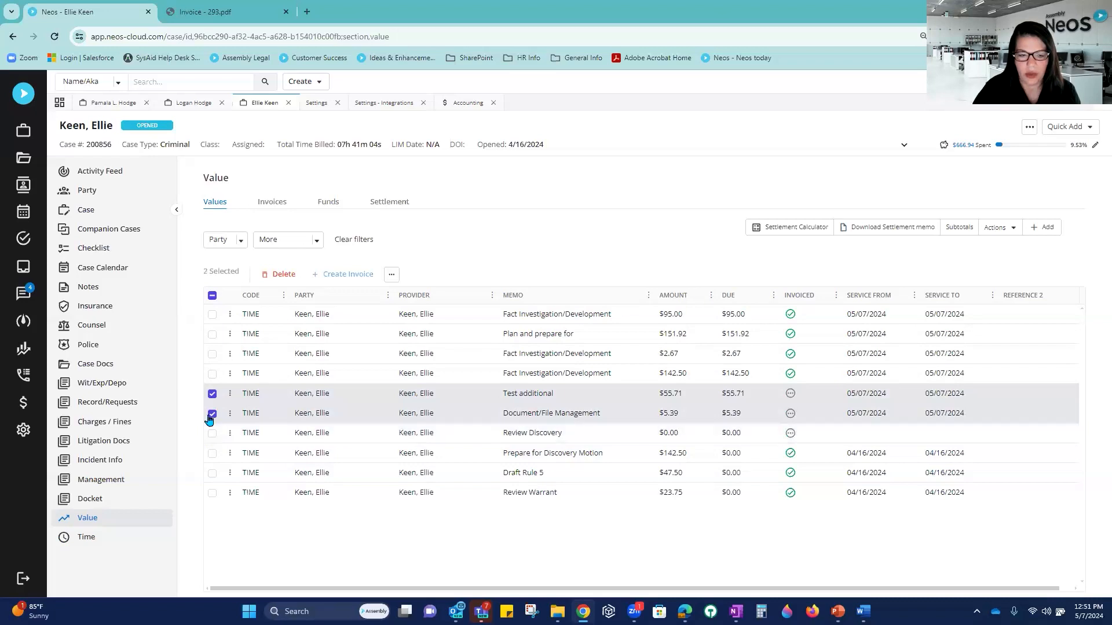
click(212, 414)
click(213, 395)
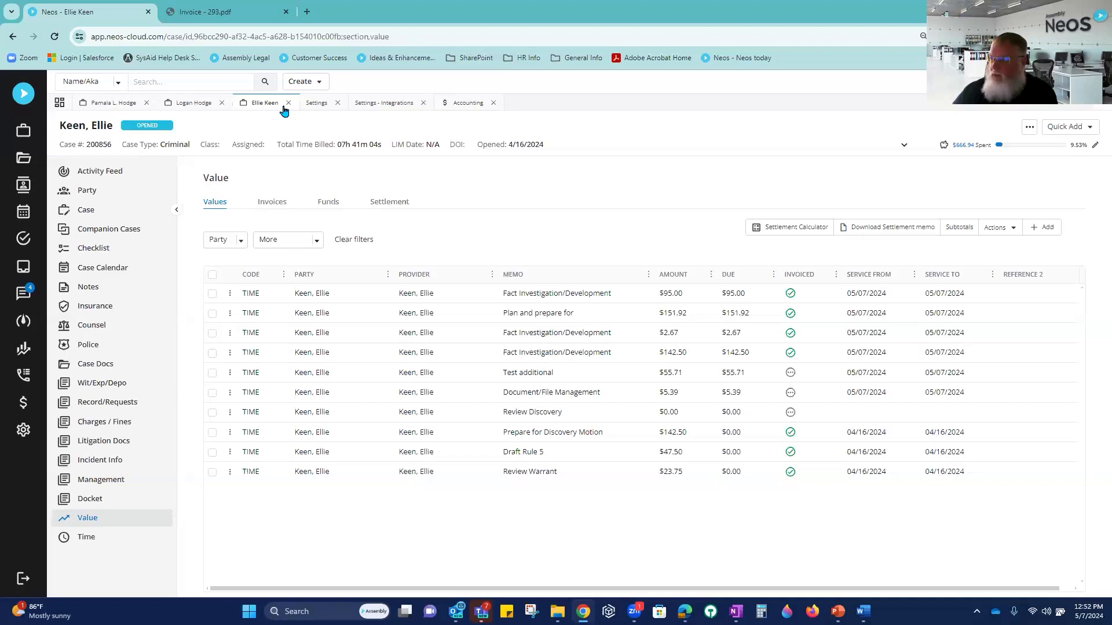
click(317, 105)
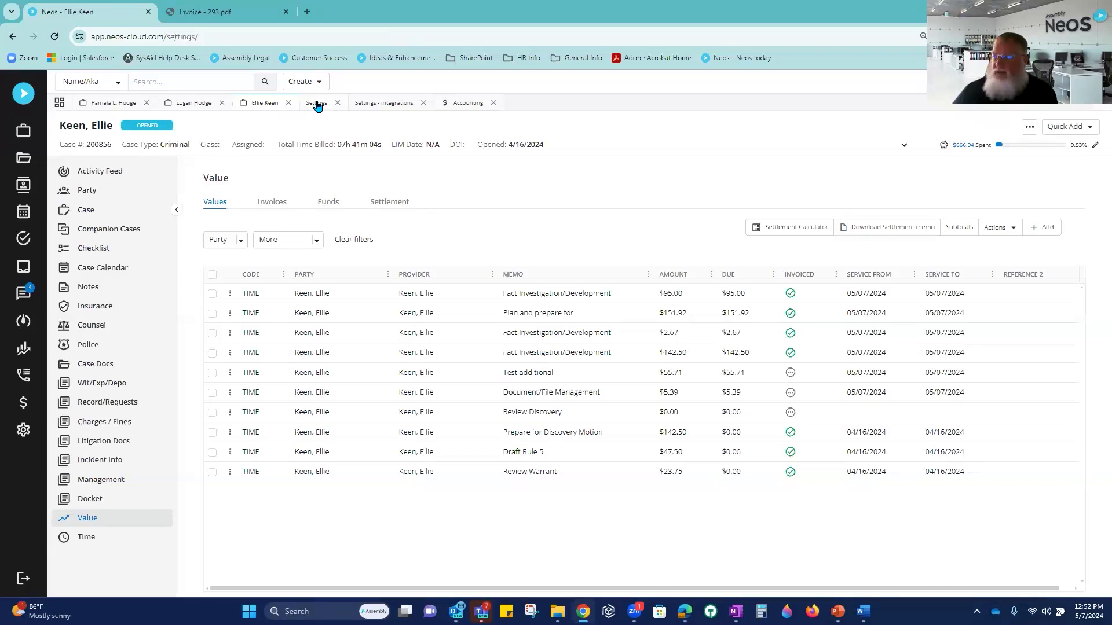
click(265, 103)
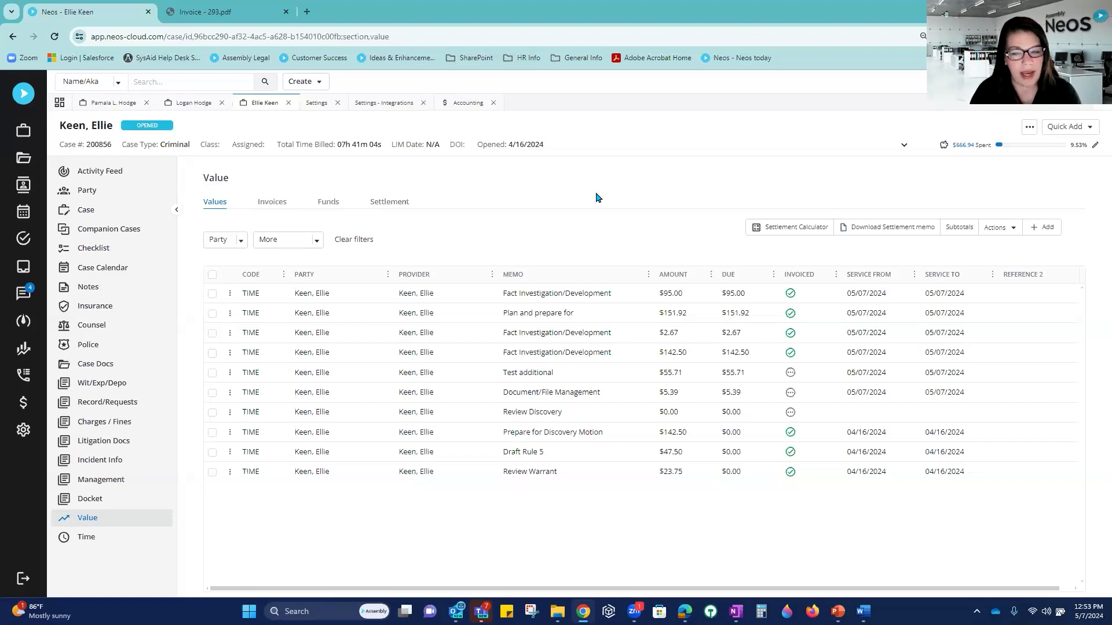
Step: Show the criminal case's Party page for the defendant with its Adding a Party help articles
click(121, 195)
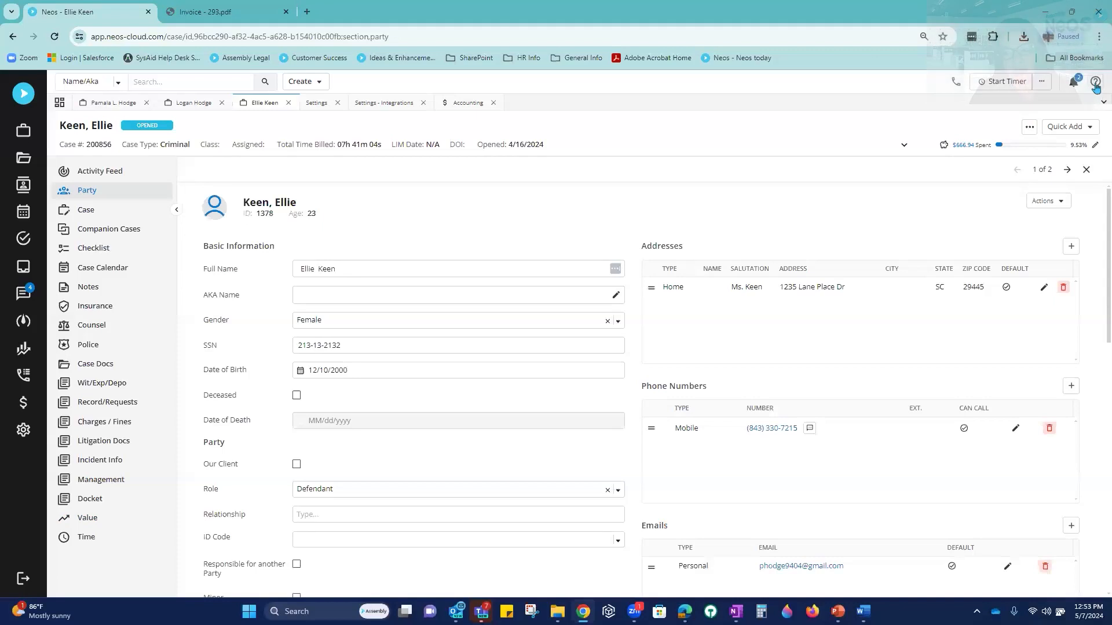
click(1095, 83)
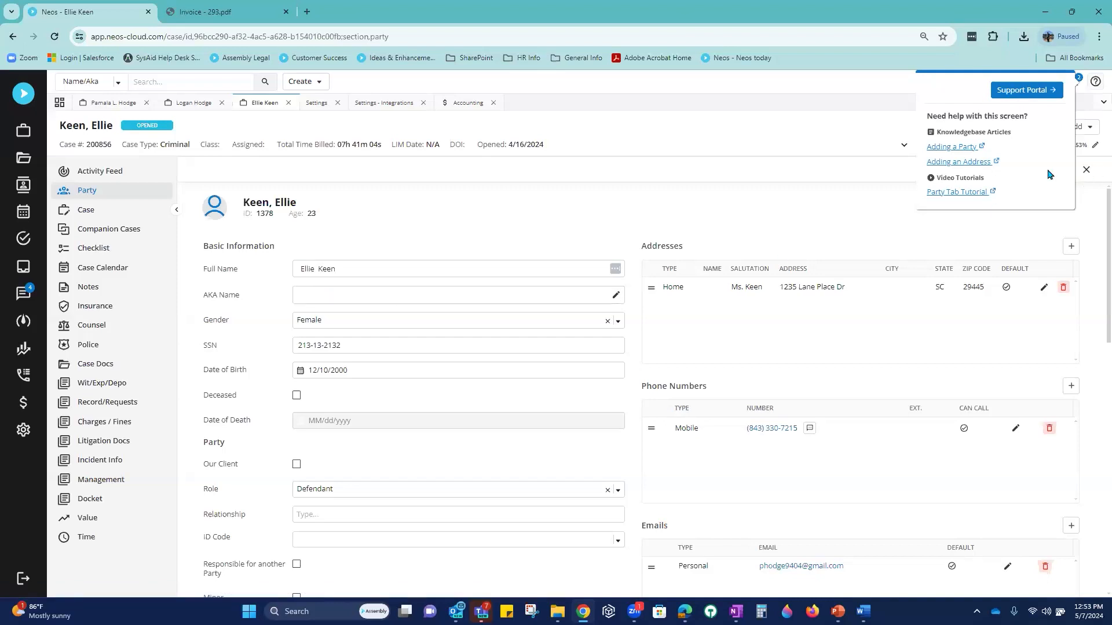
Step: Open the Adding a Party help article, then go back to the defendant's Party page in Neos
click(952, 148)
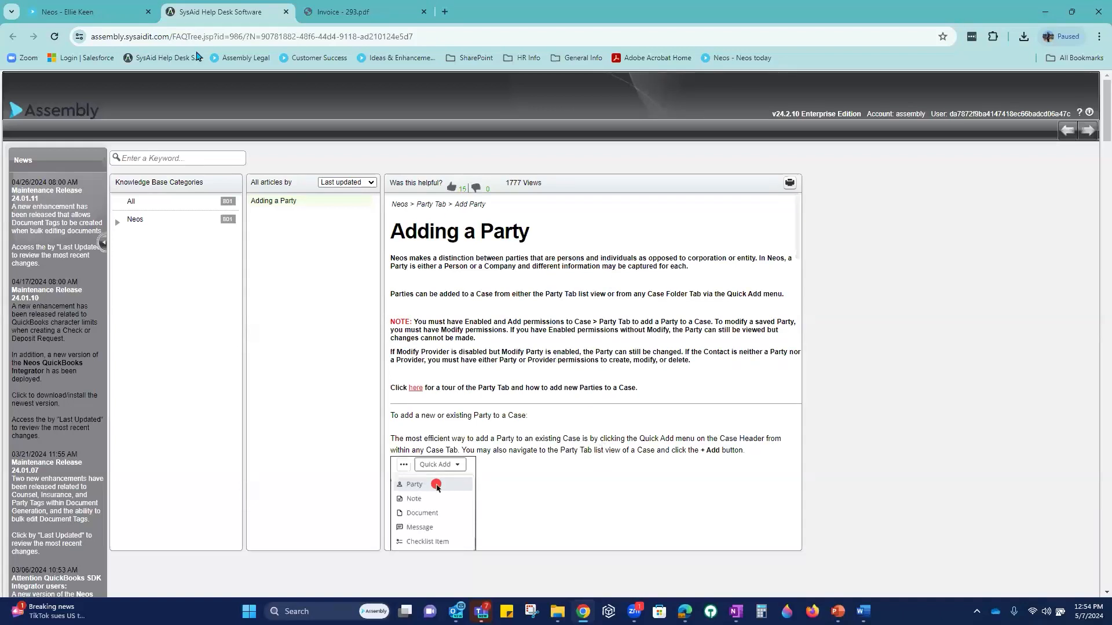
click(81, 11)
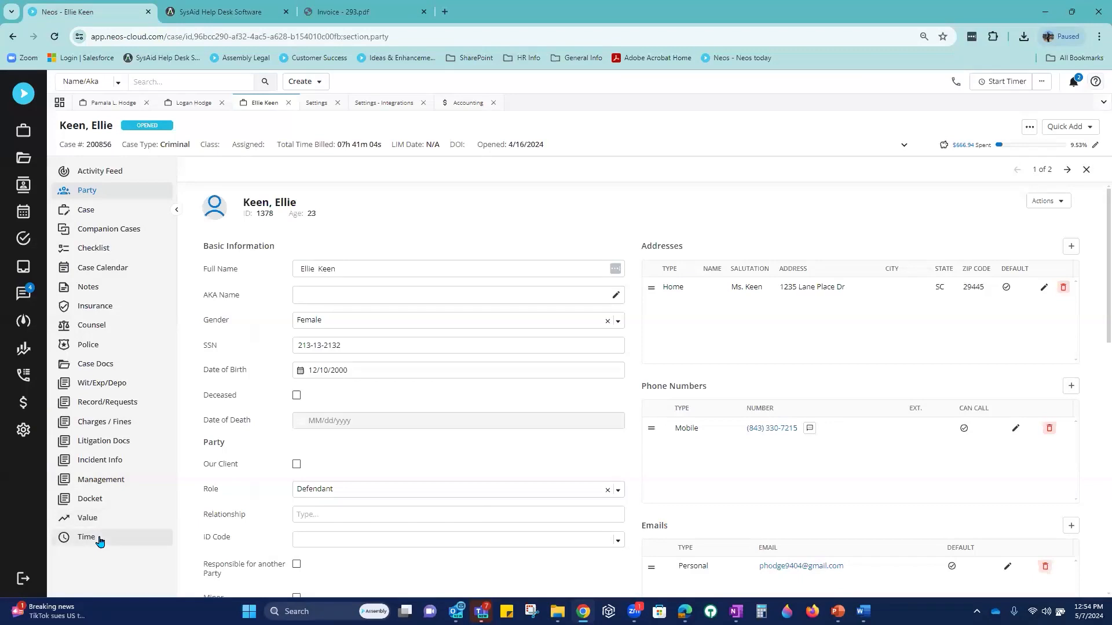
Step: Display the criminal case's invoice list alongside help listing three Value articles and a tutorial
click(105, 520)
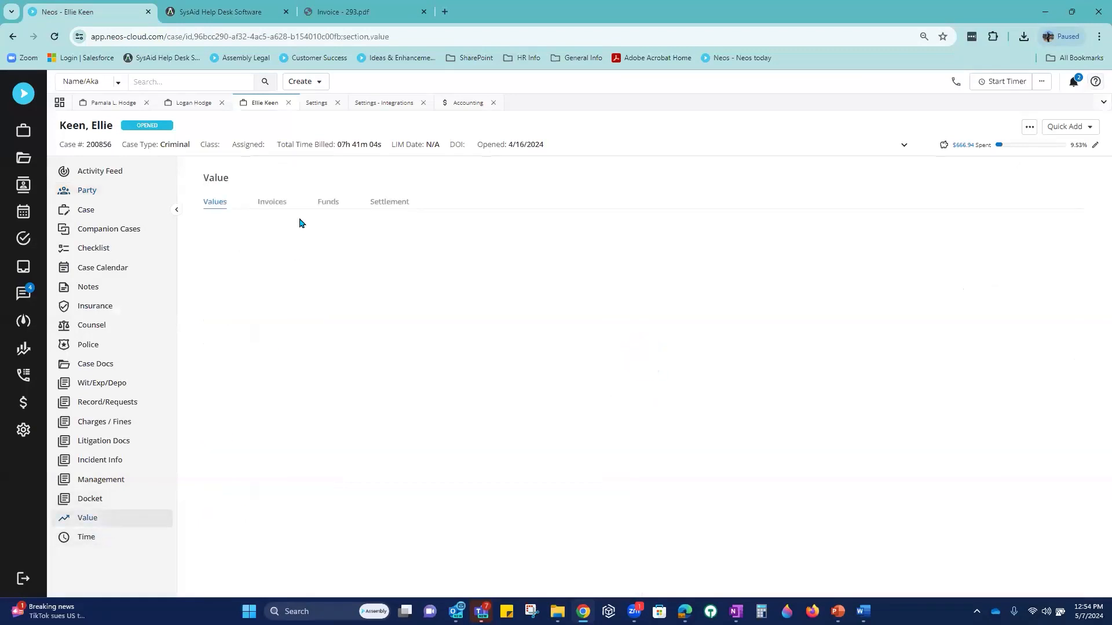
click(266, 206)
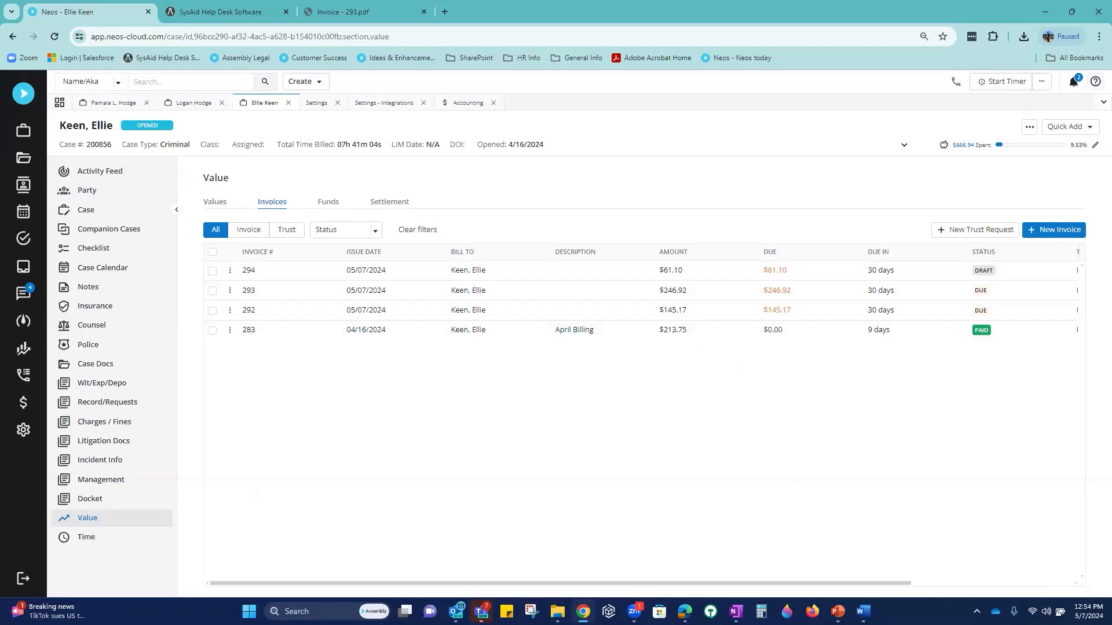
click(1095, 81)
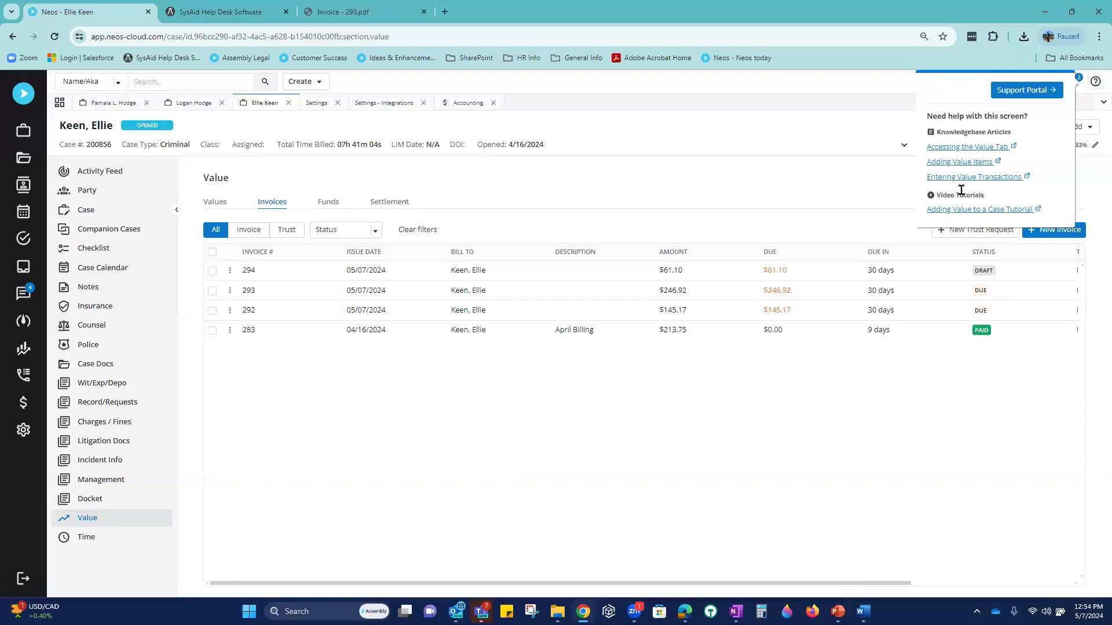
Step: Launch the Assembly Self-Service Portal for Neos from the help panel
click(1022, 90)
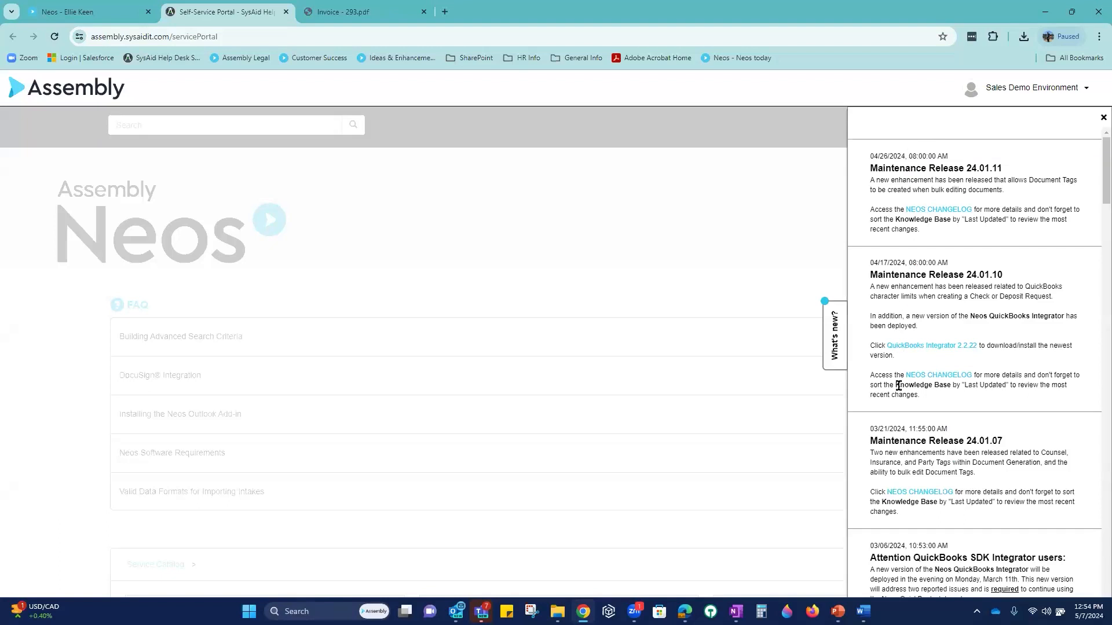
Step: Skim the Neos Changelog for releases 24.01.11, 24.01.10 and 24.01.07, then return to the portal
click(936, 211)
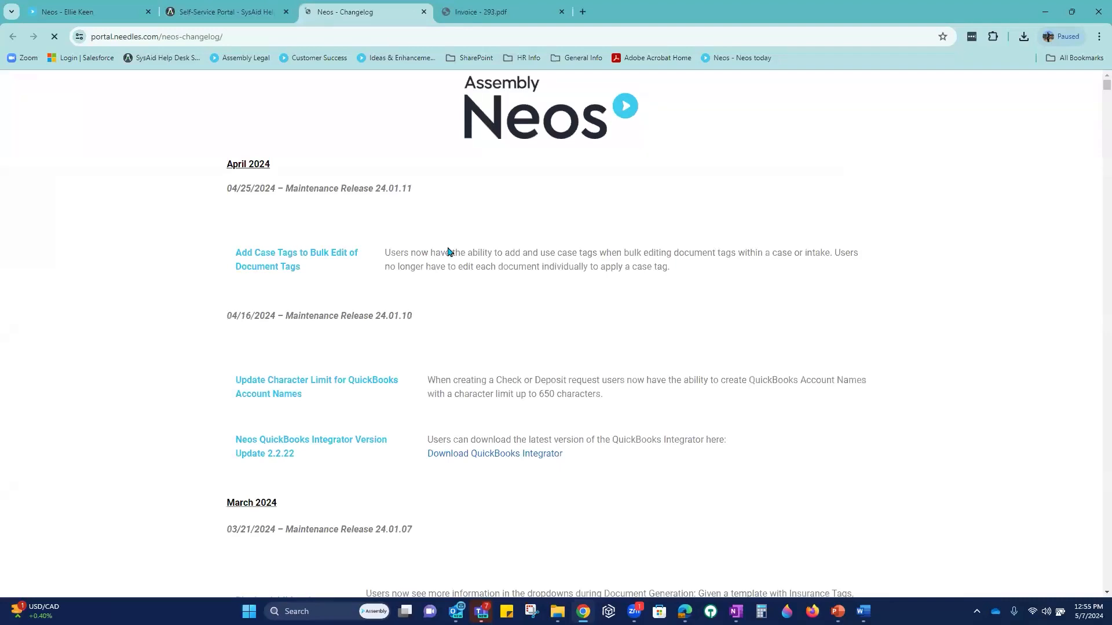
scroll(462, 276, down, 3)
scroll(462, 276, up, 5)
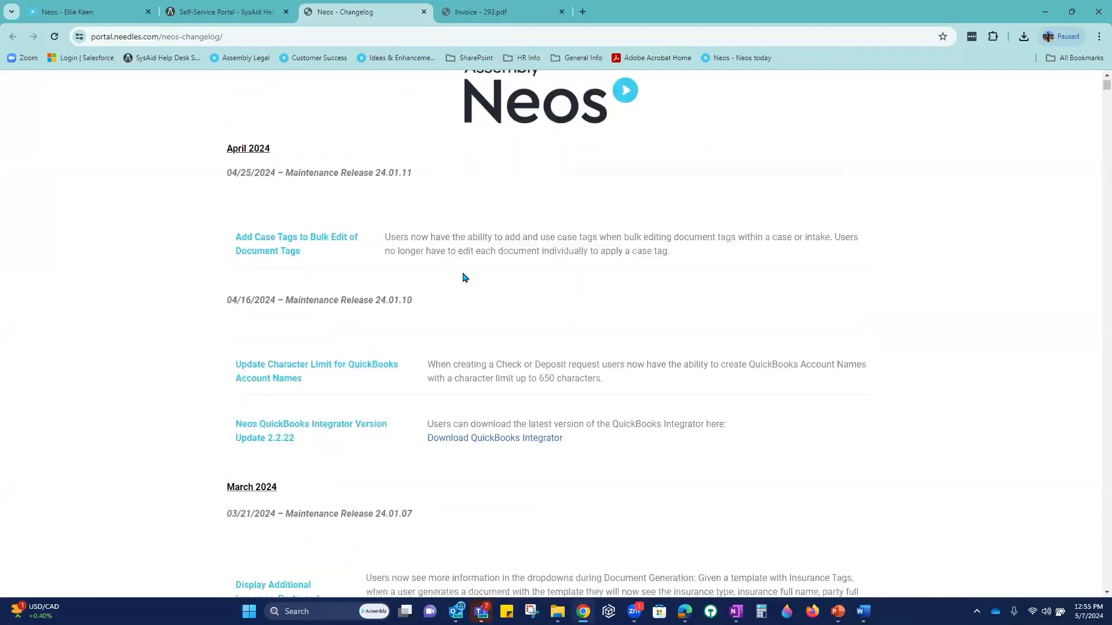
click(230, 14)
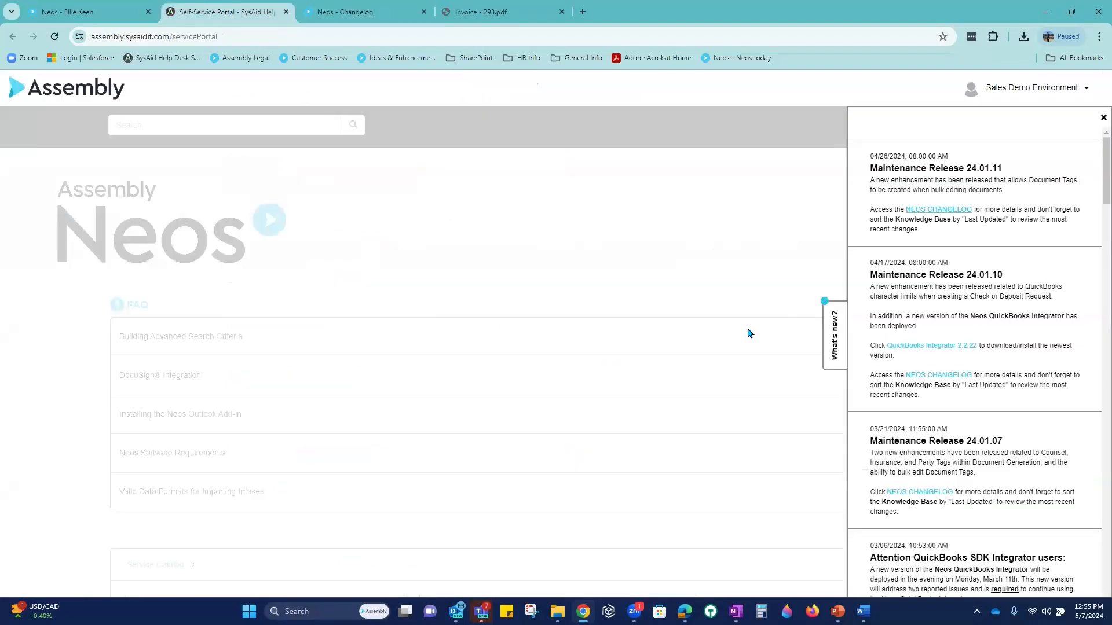
Step: Close the What's new release notes and open the Knowledge Base from the Service Catalog
click(832, 339)
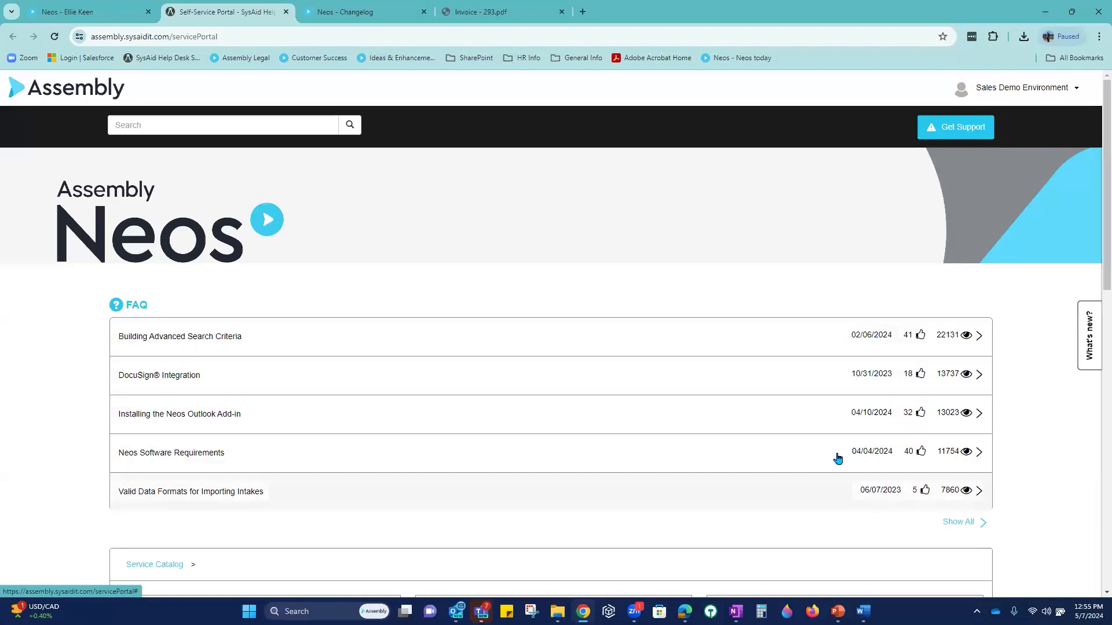
scroll(837, 458, down, 3)
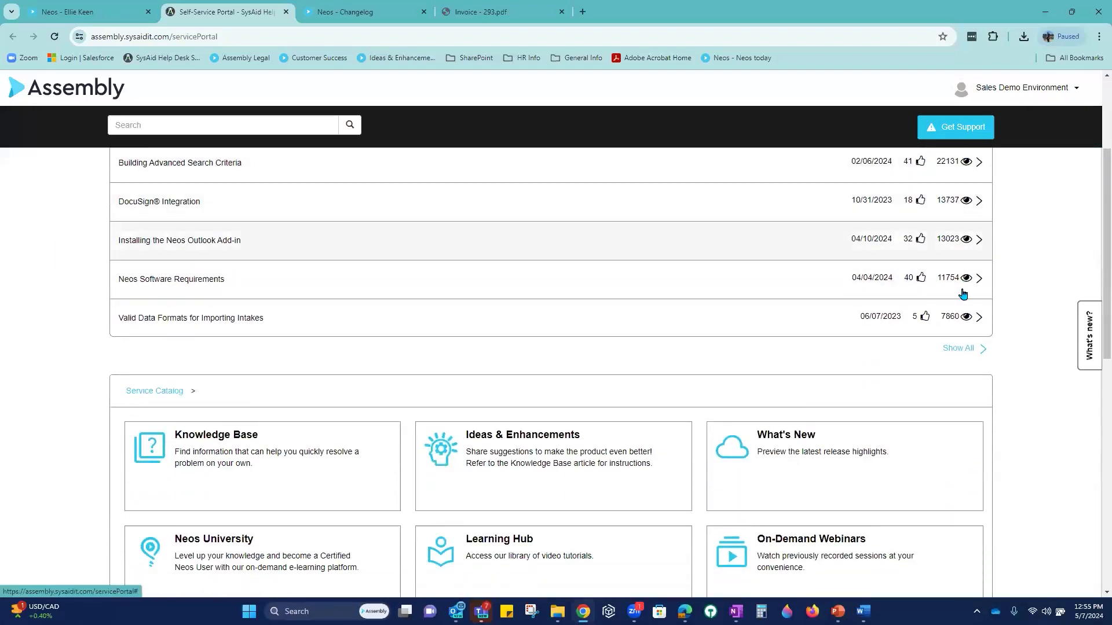
scroll(963, 315, down, 2)
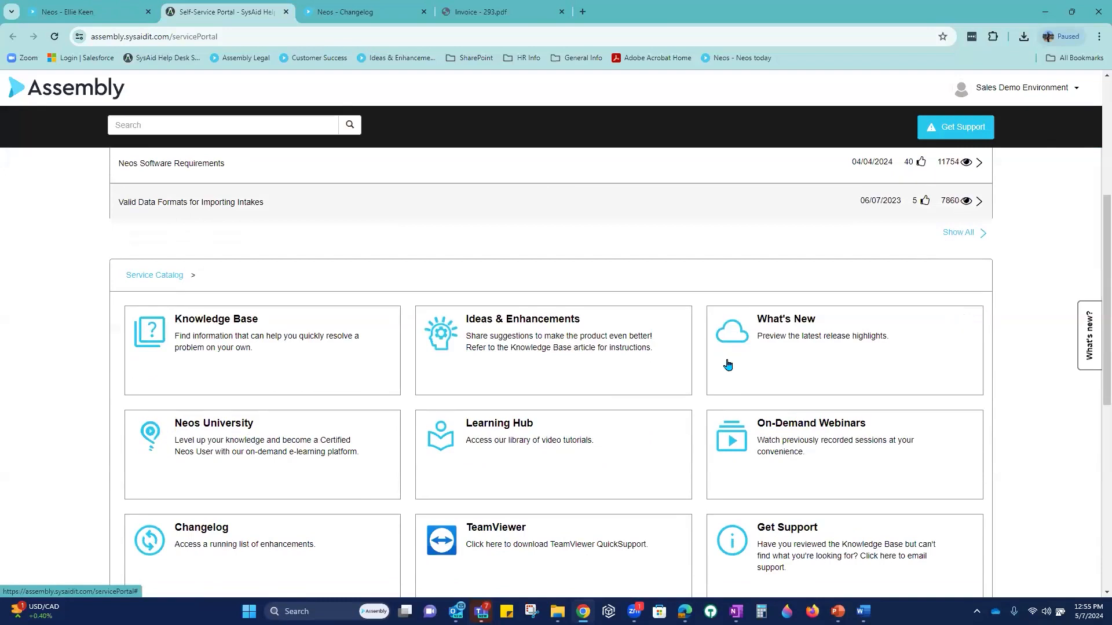
click(240, 347)
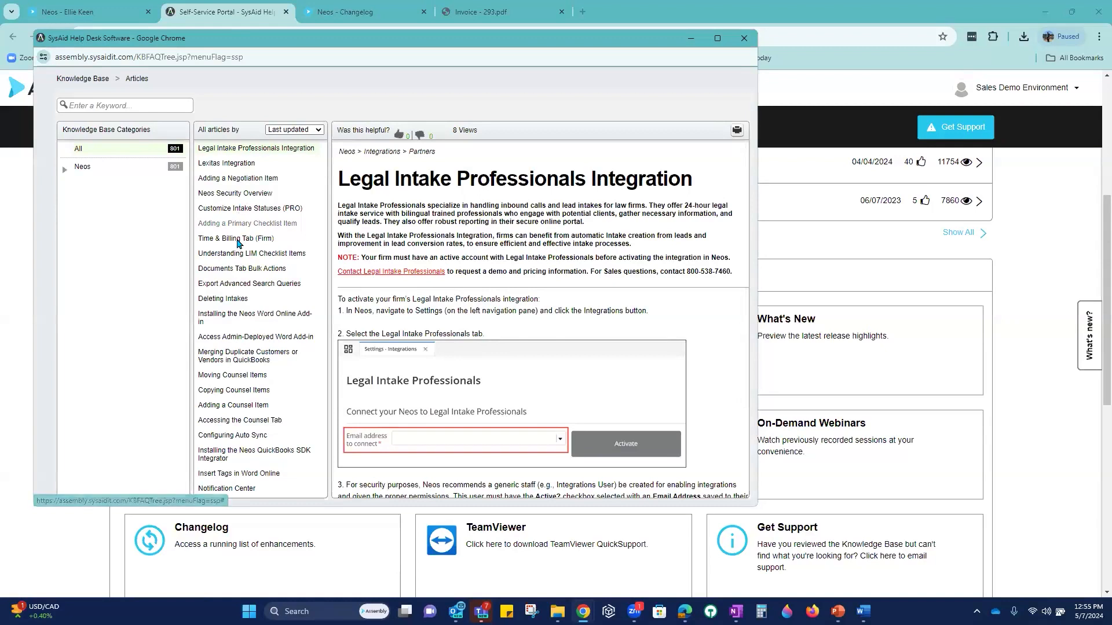
Step: Expand and browse the Neos article categories, then close the Knowledge Base window
click(65, 172)
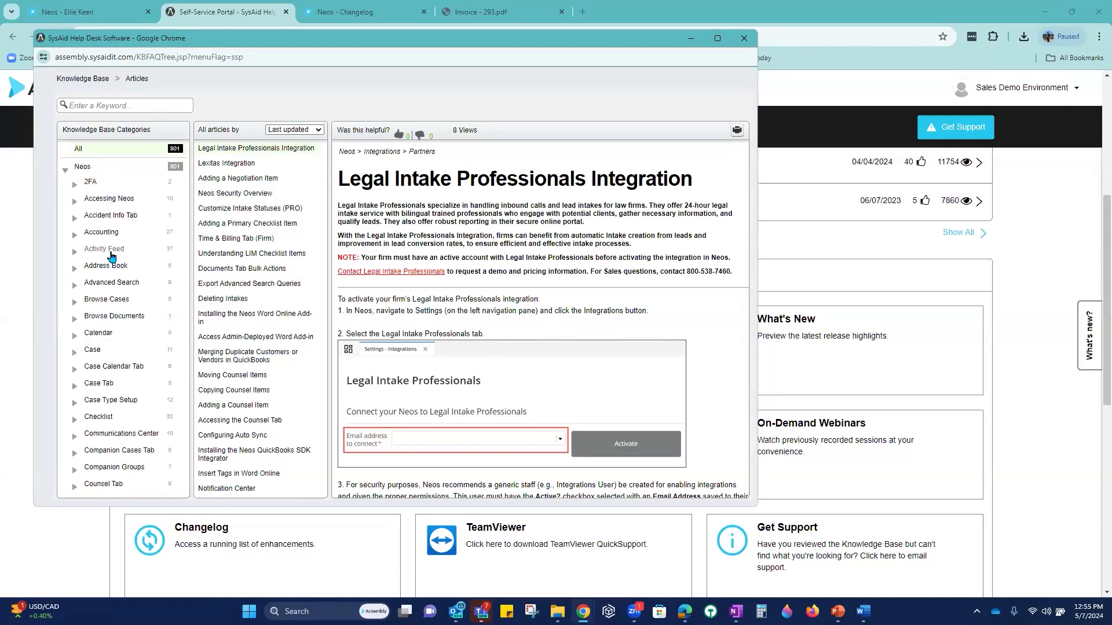
scroll(114, 423, down, 2)
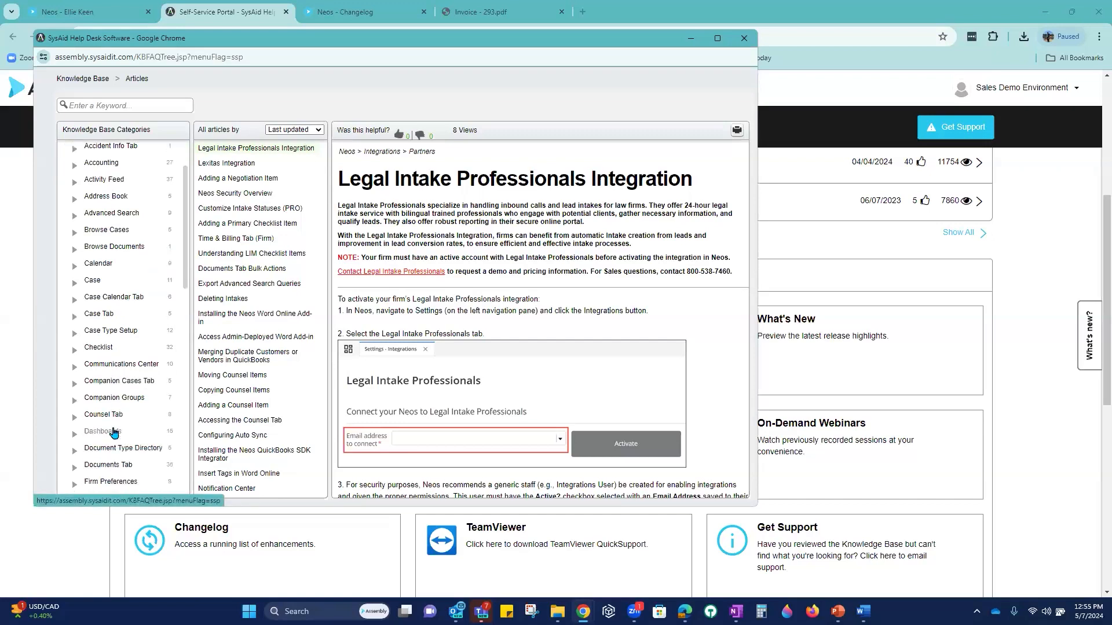
scroll(113, 434, down, 1)
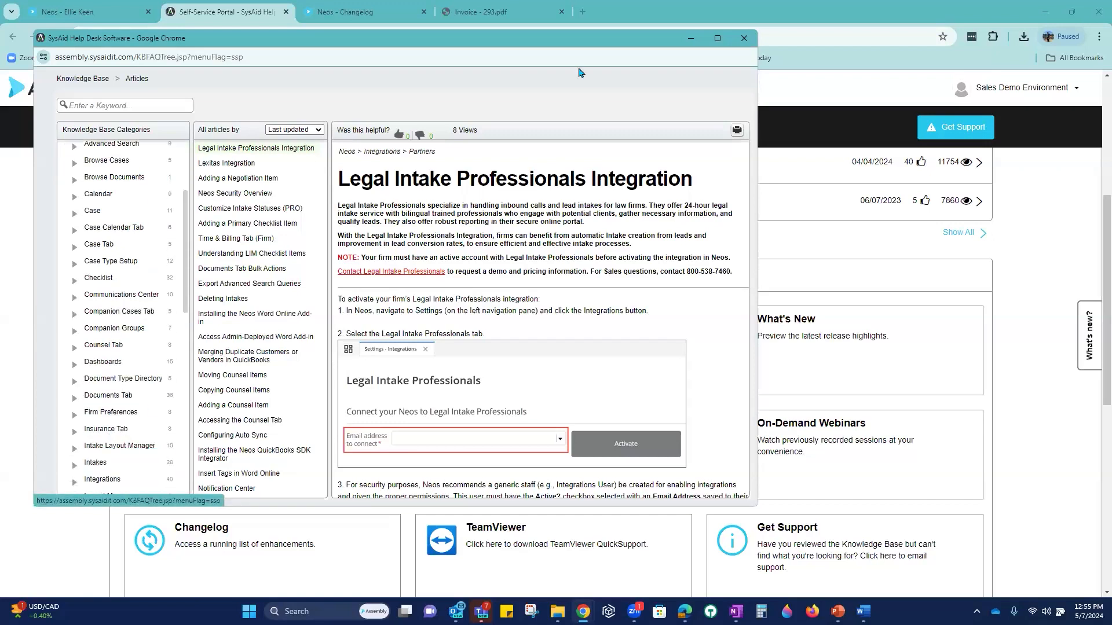
click(745, 39)
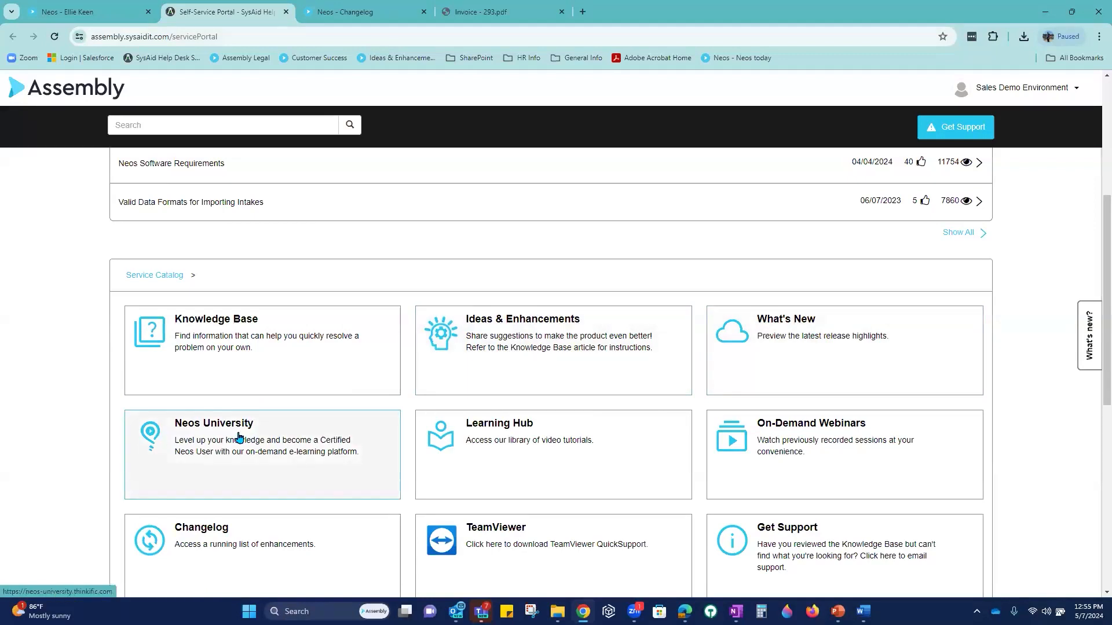
Step: Look over Neos University's free Beginner User and Administrator Training courses, then return to the portal catalog
click(259, 458)
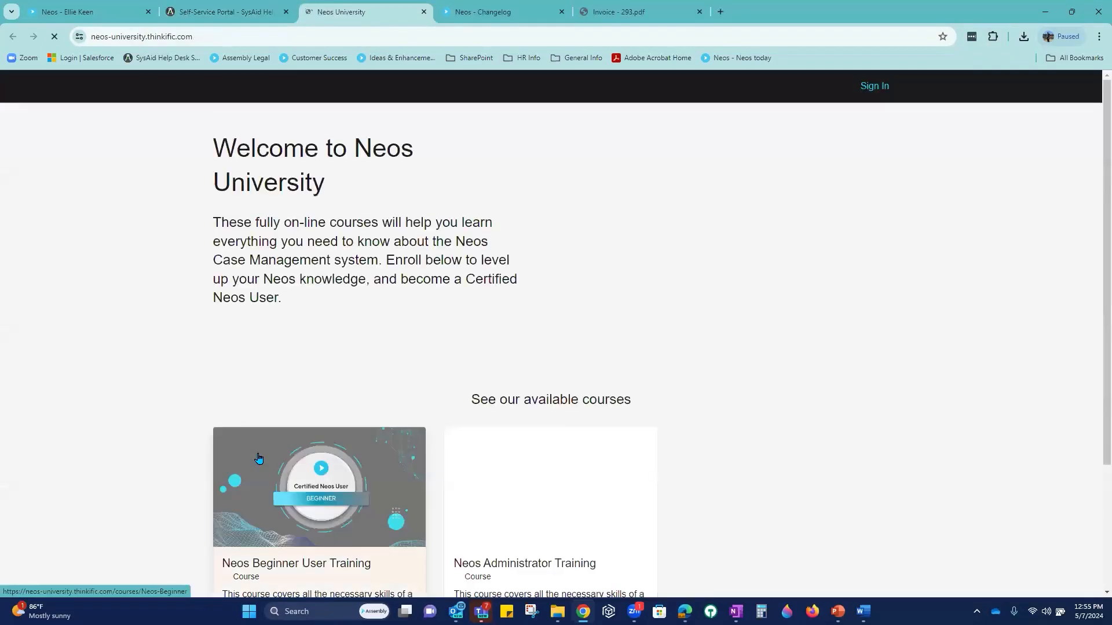
scroll(448, 391, down, 3)
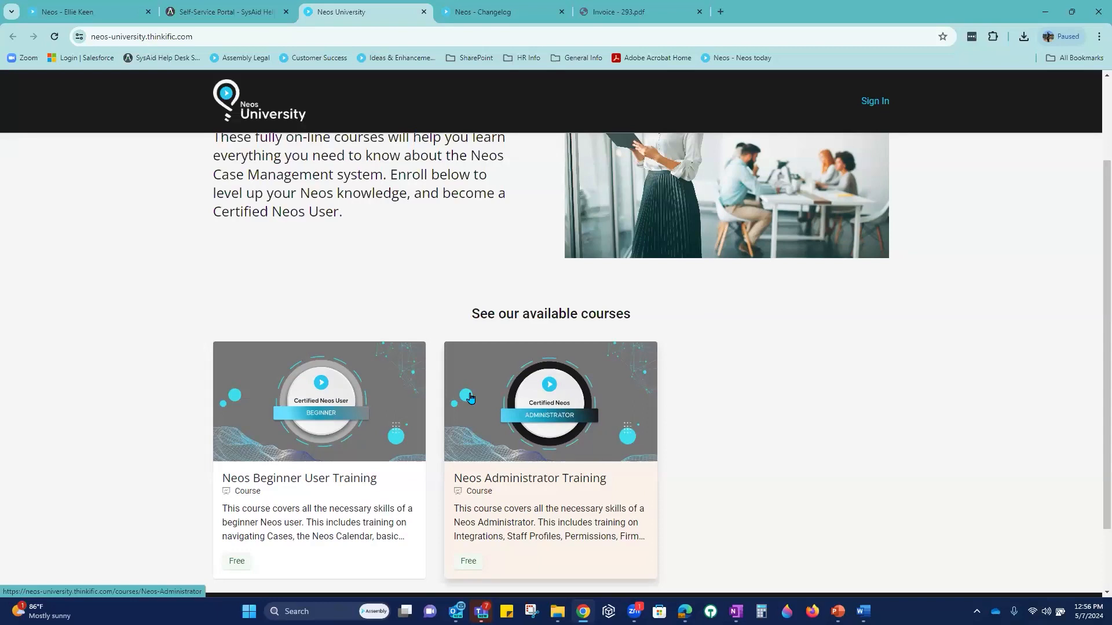
click(250, 14)
scroll(727, 389, down, 2)
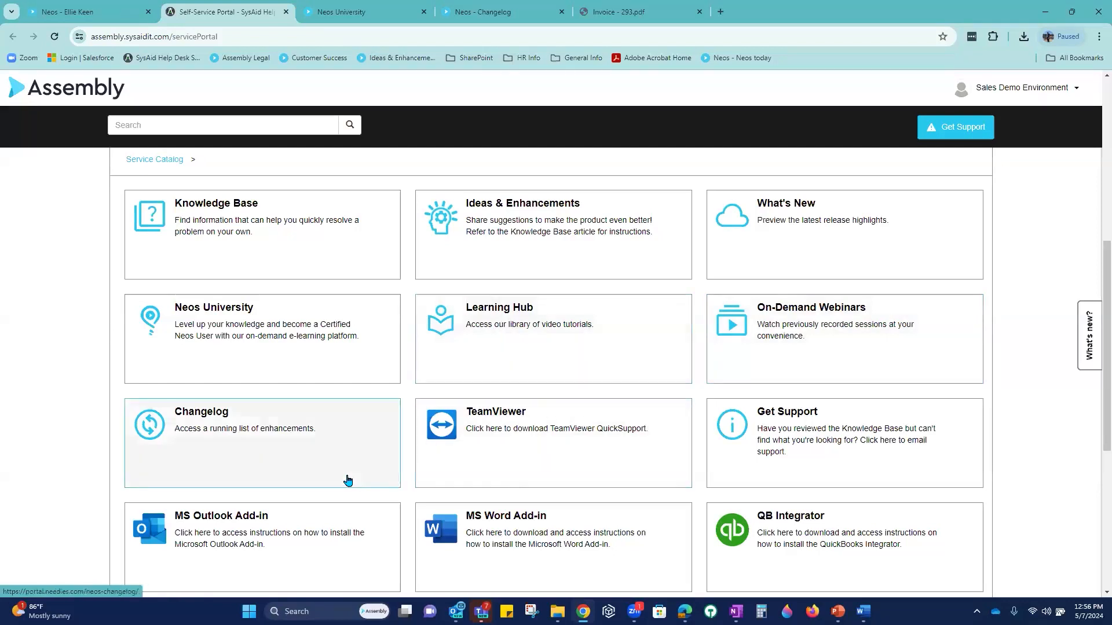
Step: Bring up a blank Submit Incident form from the Get Support tile
scroll(278, 469, down, 1)
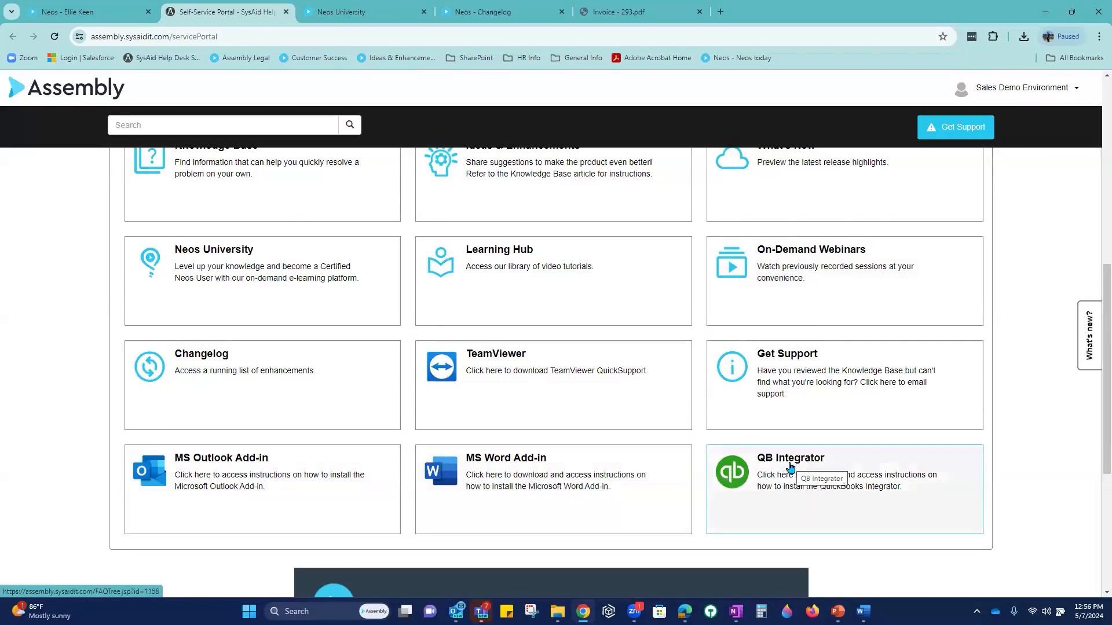
click(809, 378)
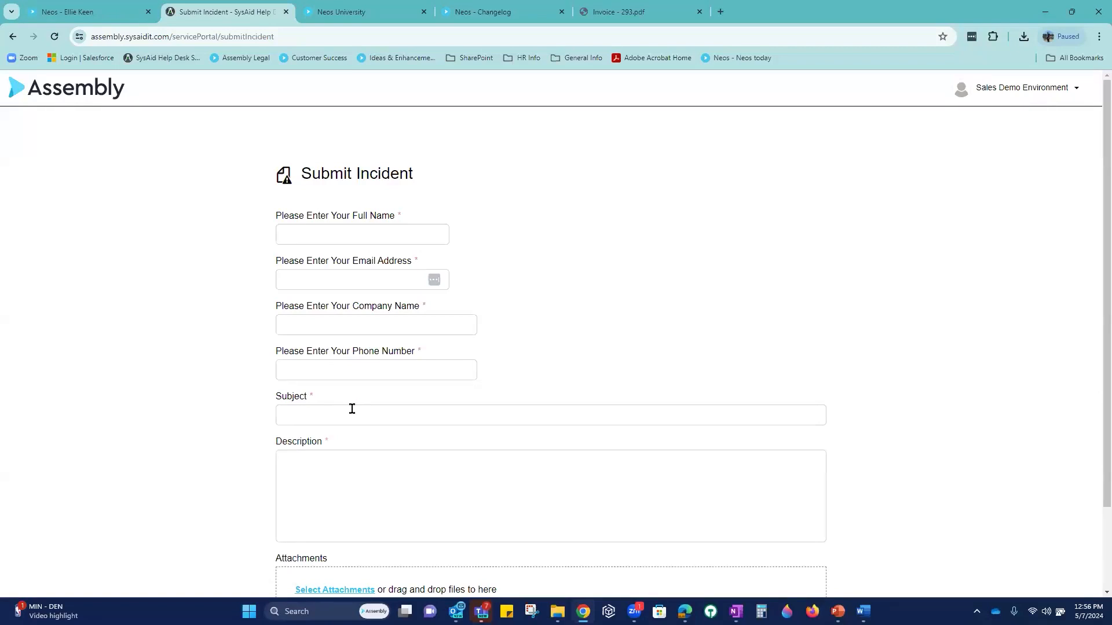
Step: Leave the support incident form unsubmitted and return to the case's invoices 294, 293, 292, 283 in Neos
click(327, 414)
scroll(321, 385, down, 2)
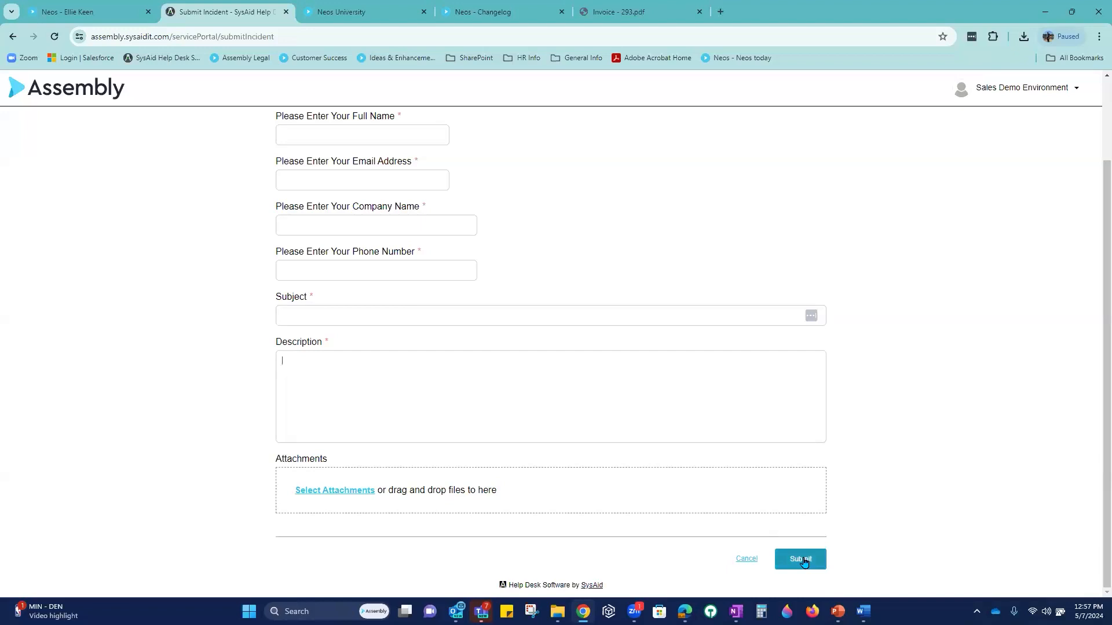
scroll(804, 561, up, 2)
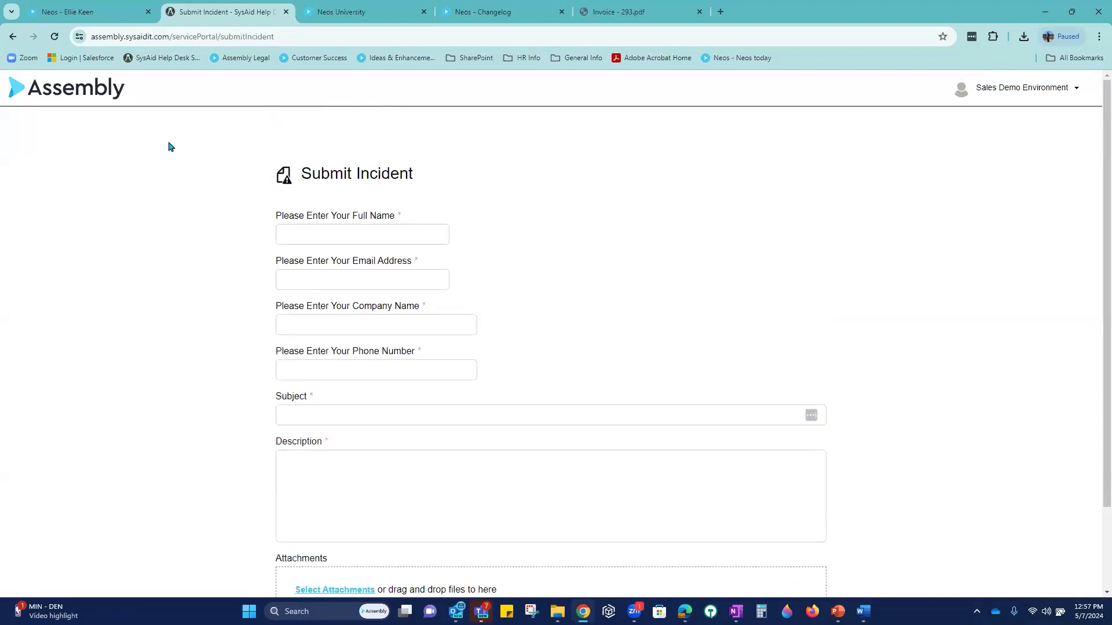
click(110, 22)
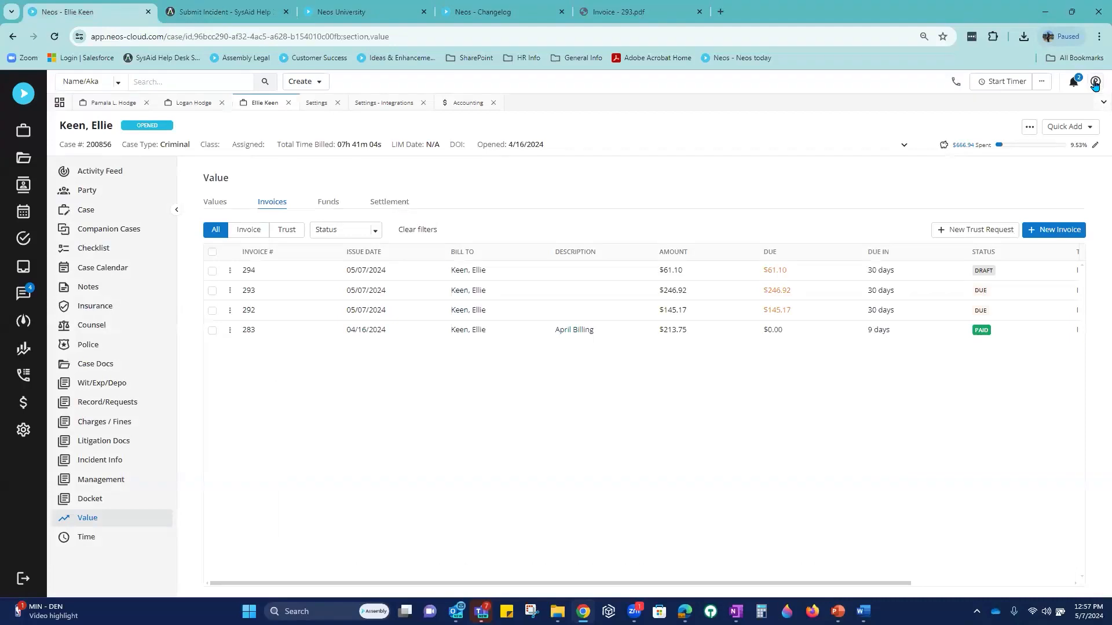
Step: Open the Support Portal from Neos help and browse its Service Catalog, video and FAQs
click(1094, 83)
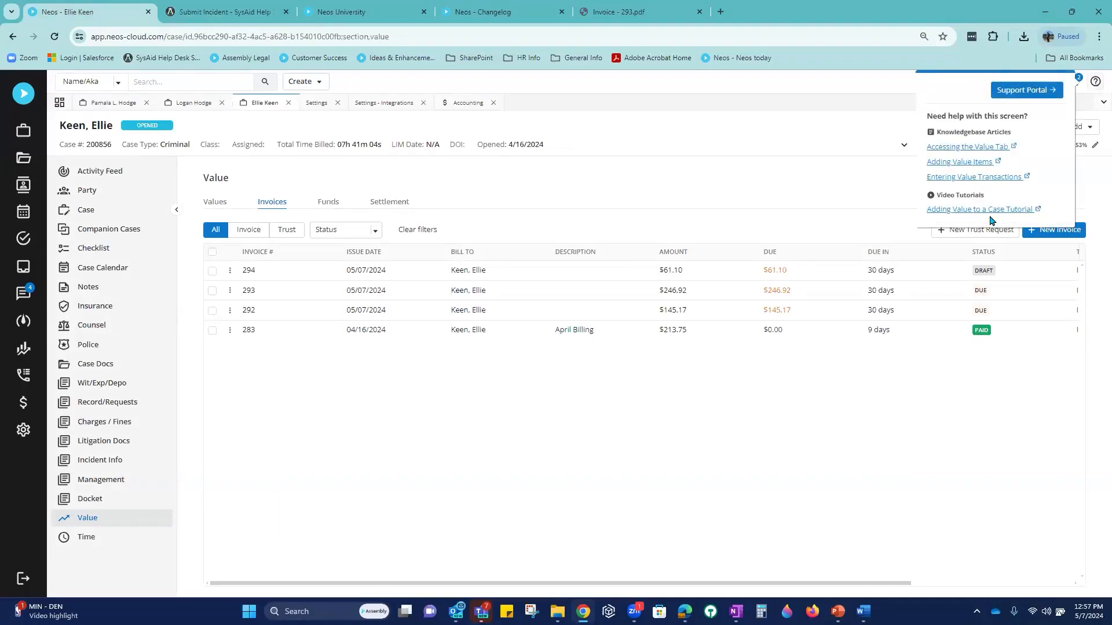
click(1035, 91)
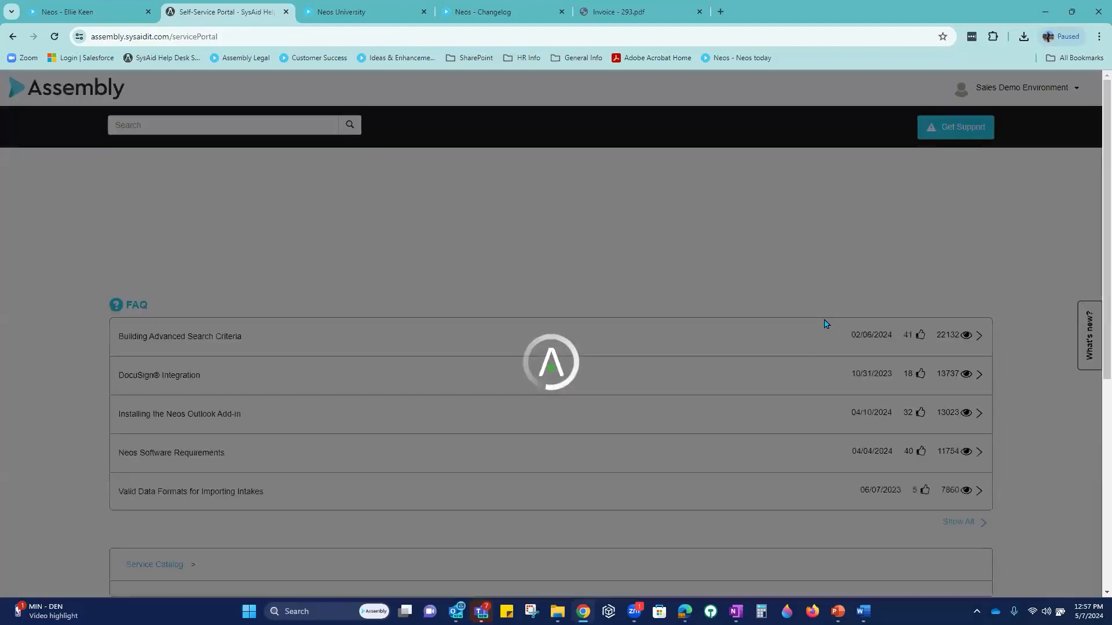
scroll(907, 314, down, 7)
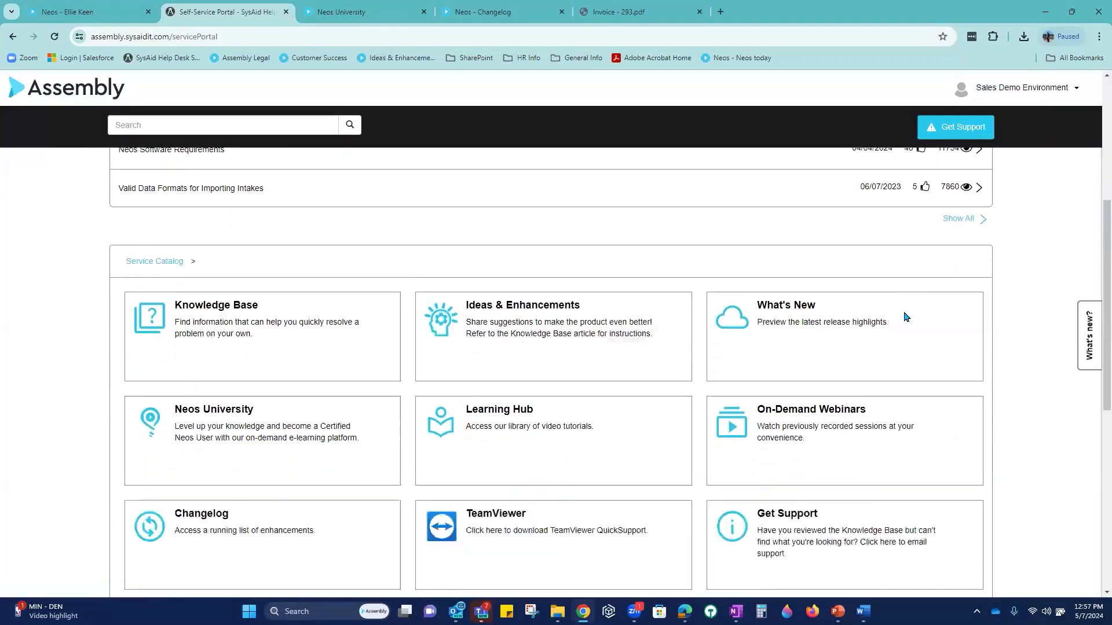
scroll(903, 318, down, 4)
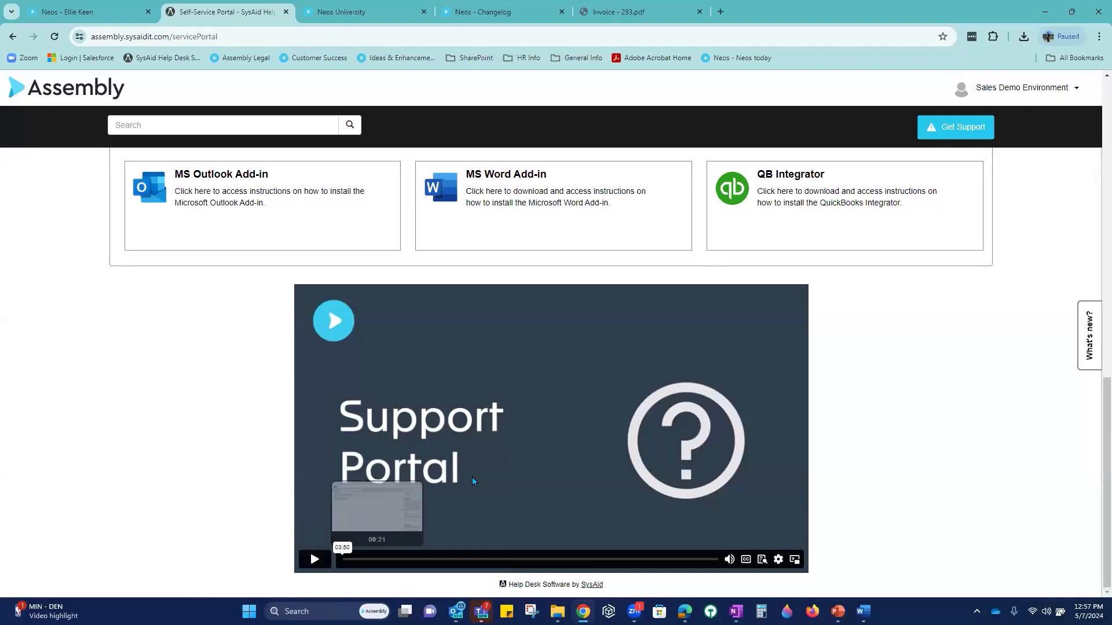
scroll(596, 448, up, 7)
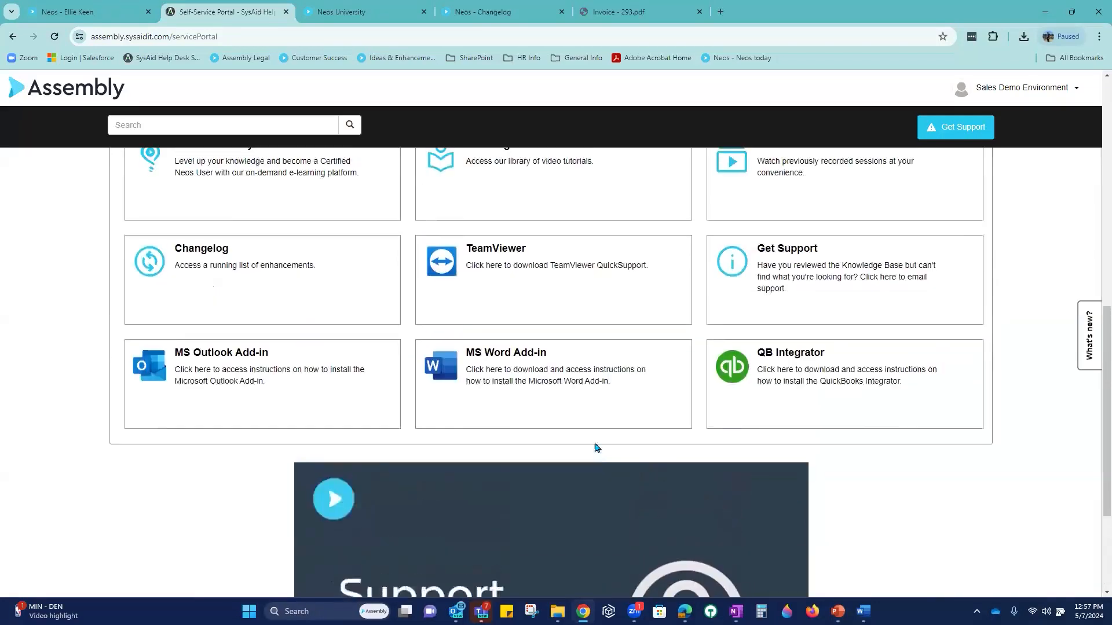
scroll(597, 448, up, 6)
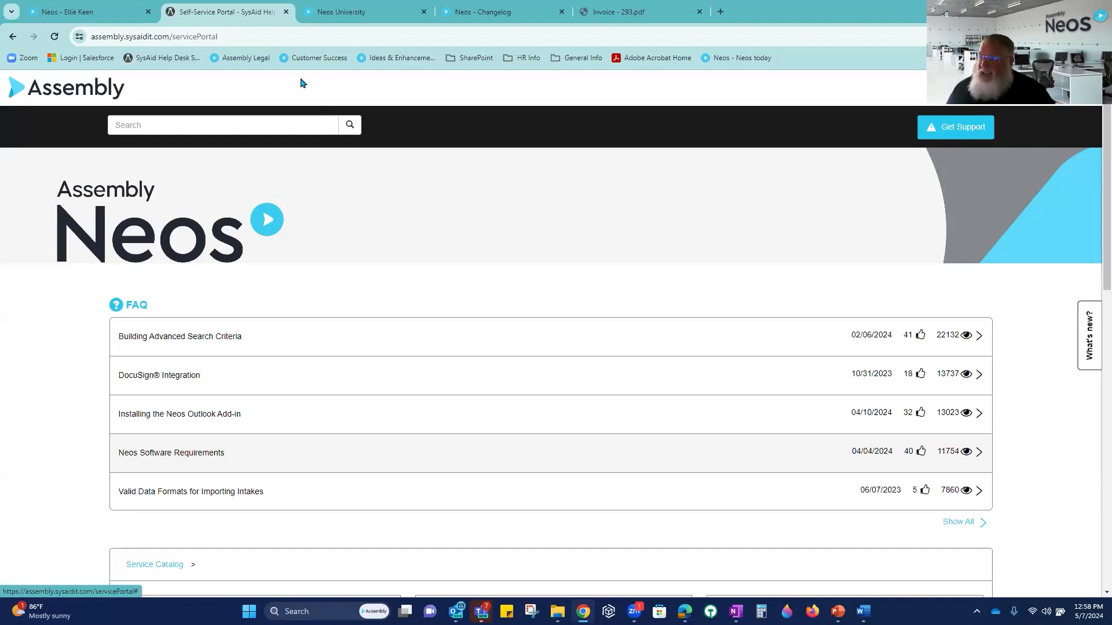
Step: Switch back to Neos on the criminal case's Value > Invoices page
click(74, 17)
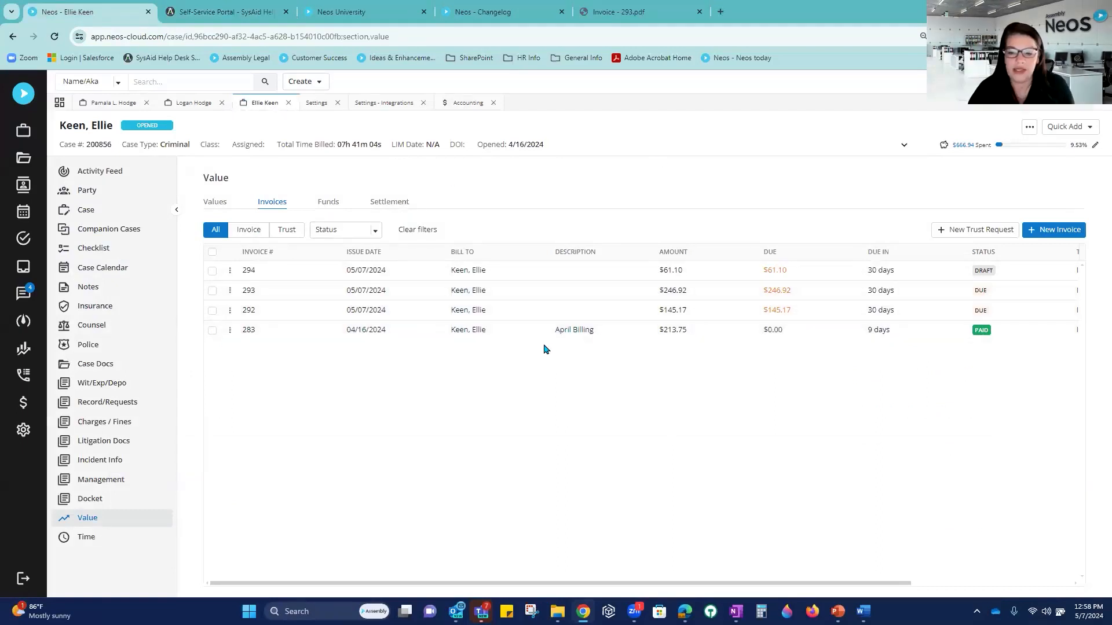
Step: Start a PDF download of invoice 283, then cancel it
click(229, 331)
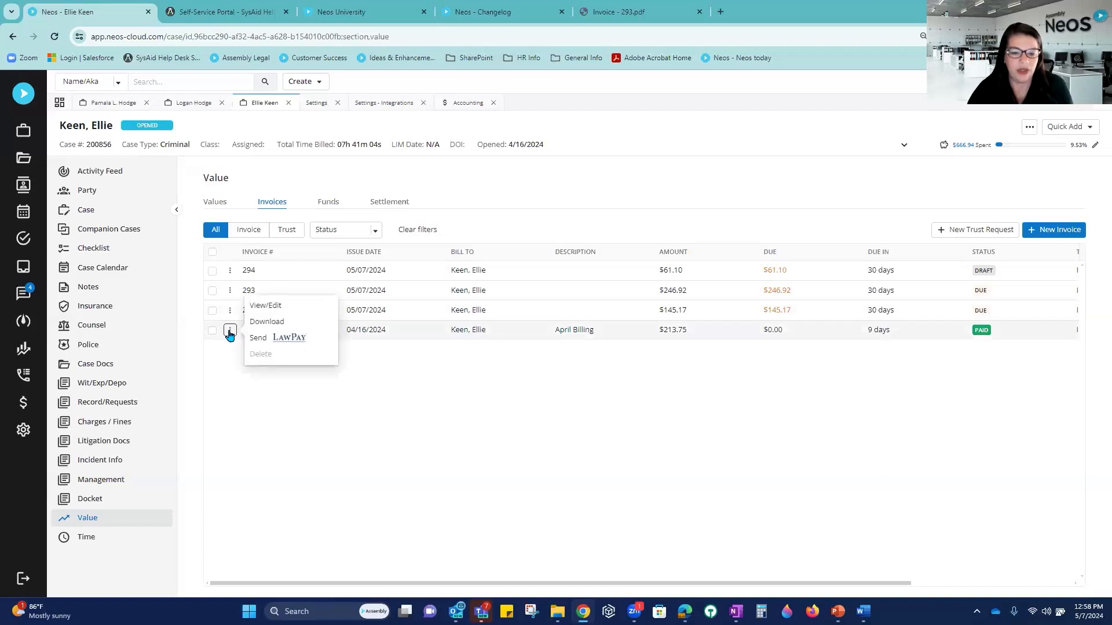
click(306, 323)
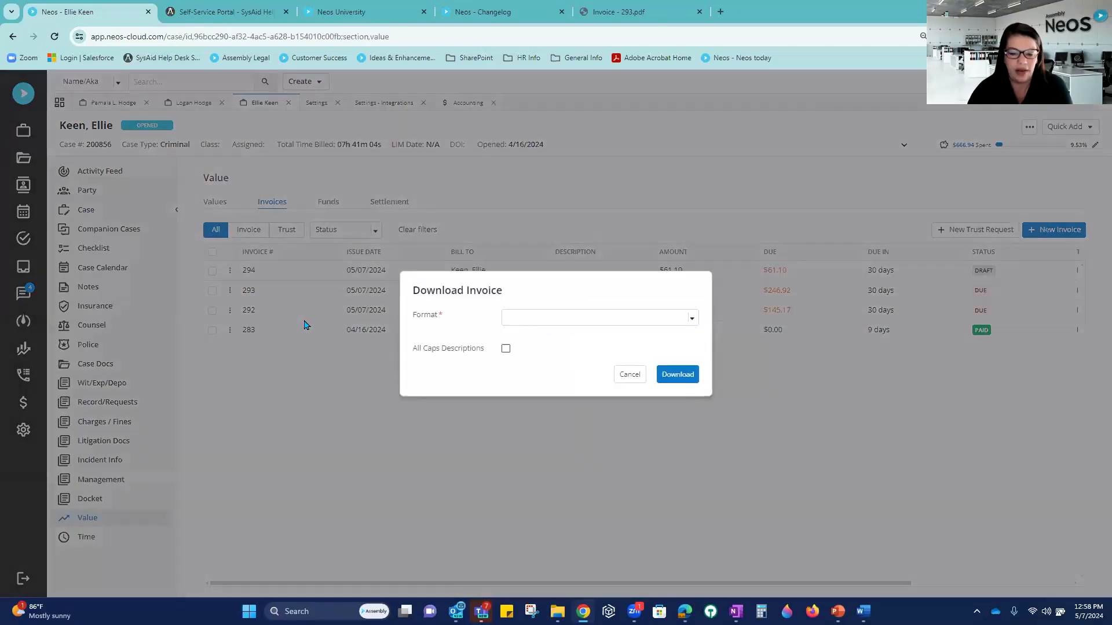
click(570, 318)
click(535, 363)
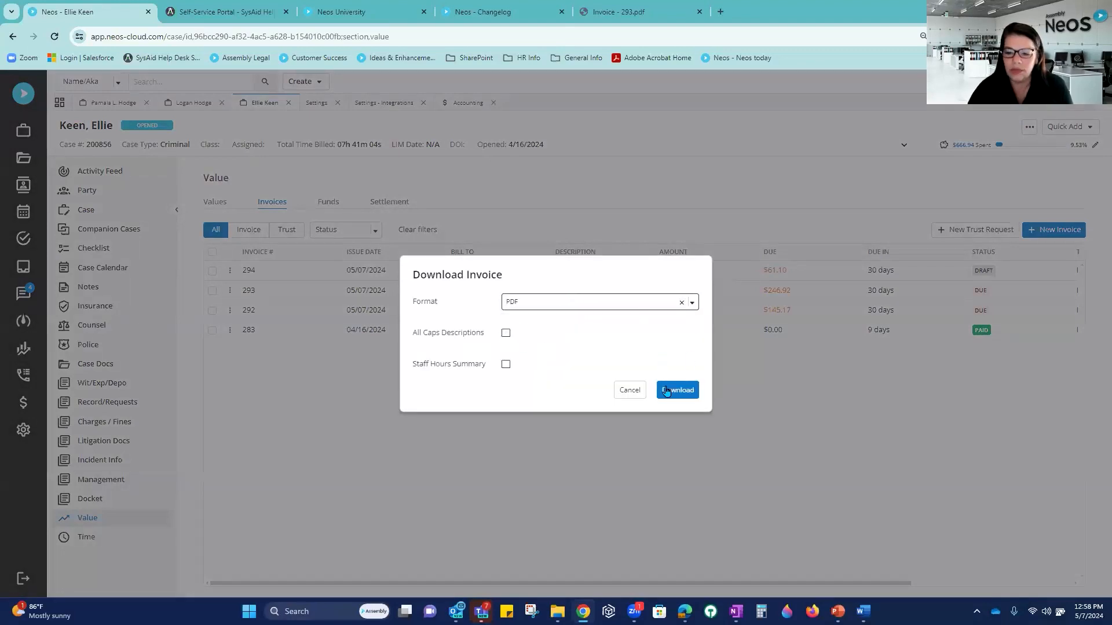
click(630, 390)
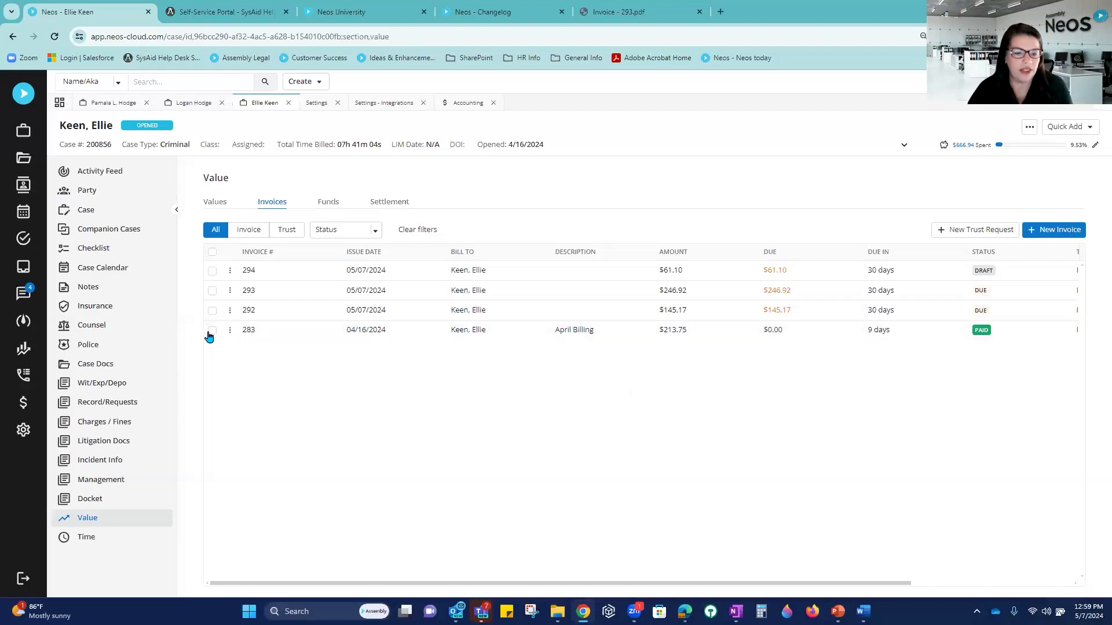
Step: Download invoice 283 in PDF format and open the downloaded file
click(229, 330)
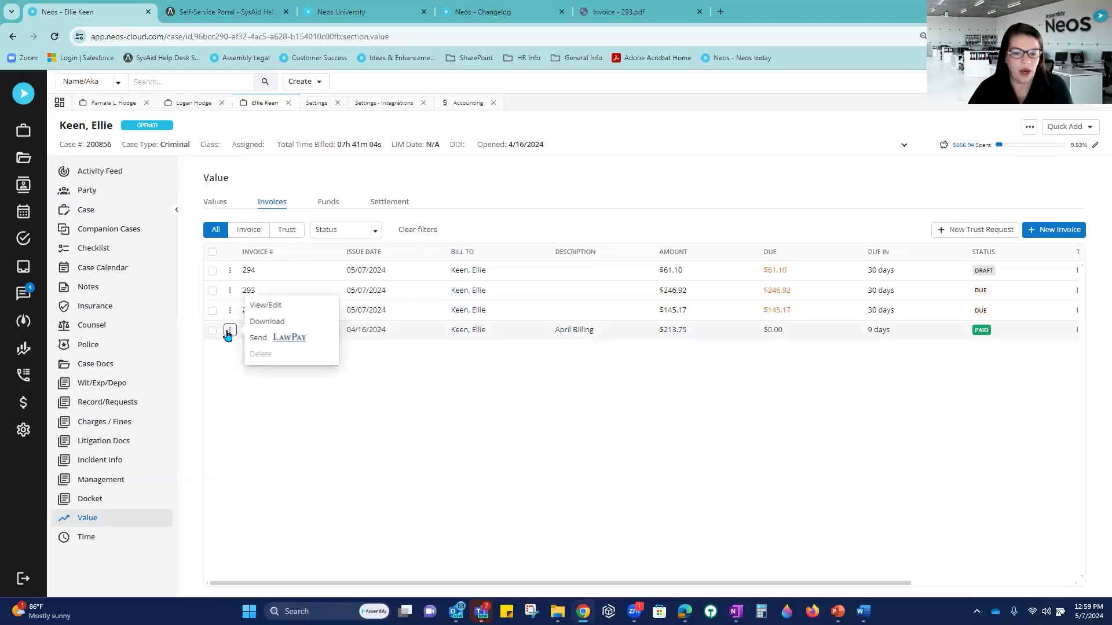
click(282, 321)
click(558, 318)
click(521, 362)
click(677, 390)
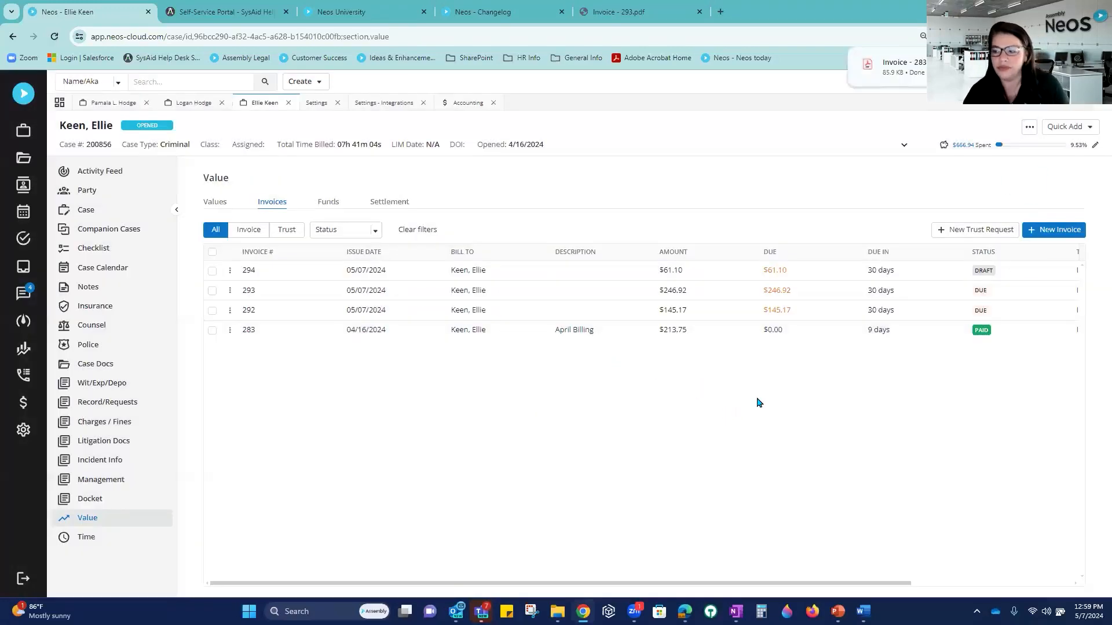
click(904, 65)
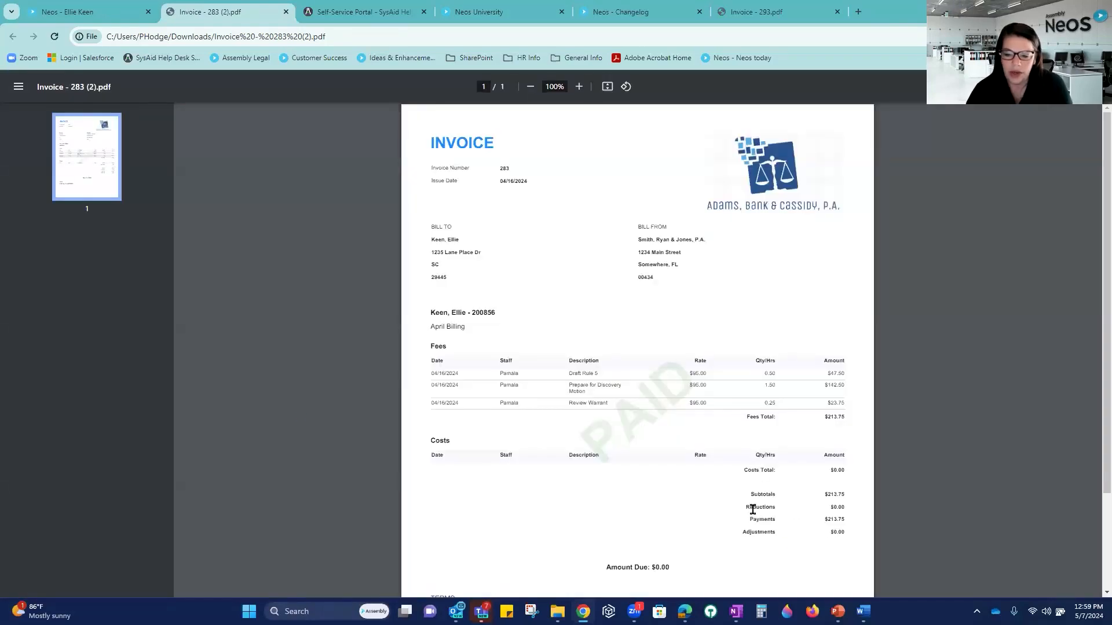
Step: Highlight the $213.75 Payments line on invoice 283's PDF, then close the PDF
drag(748, 517, 860, 519)
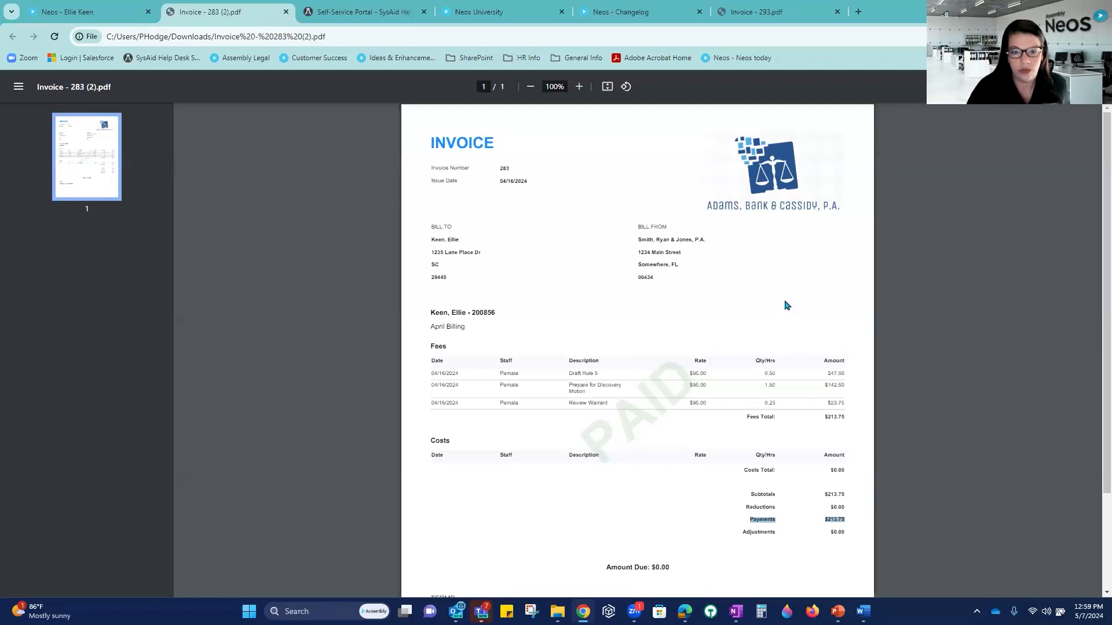
click(286, 13)
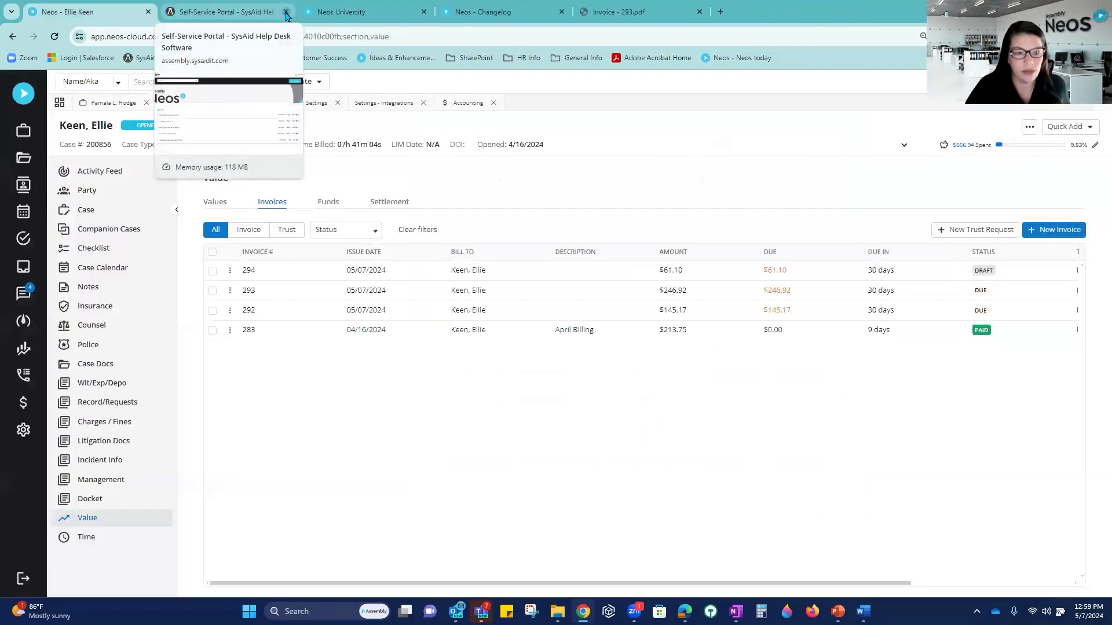
Step: Open the firm-wide Accounting invoice list and check the Generate Invoices date range without generating
click(21, 404)
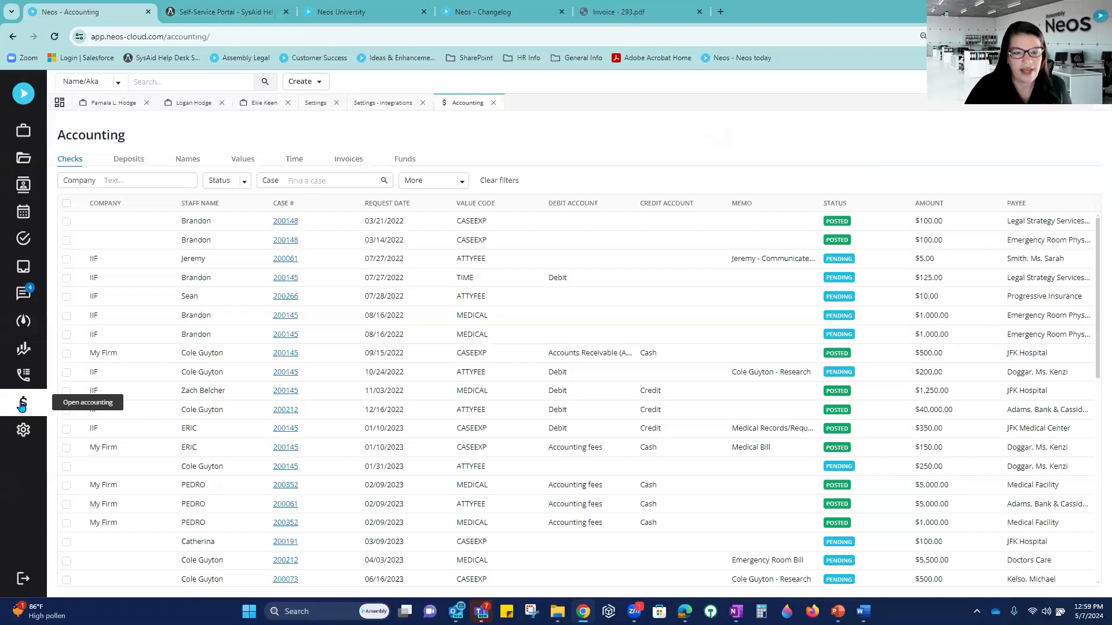
click(356, 159)
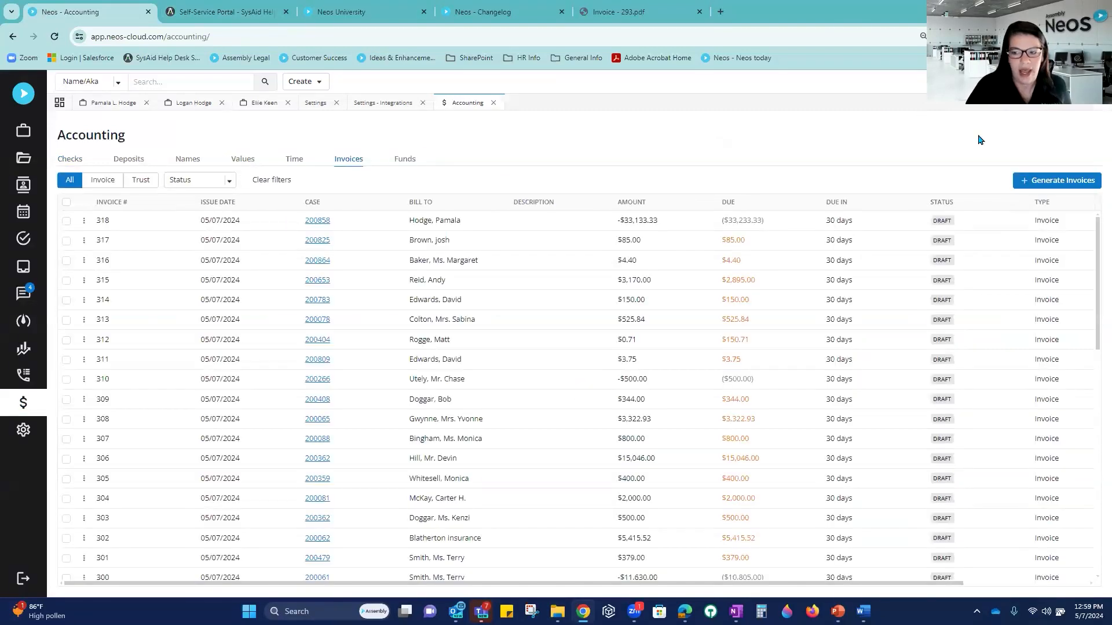
click(1039, 182)
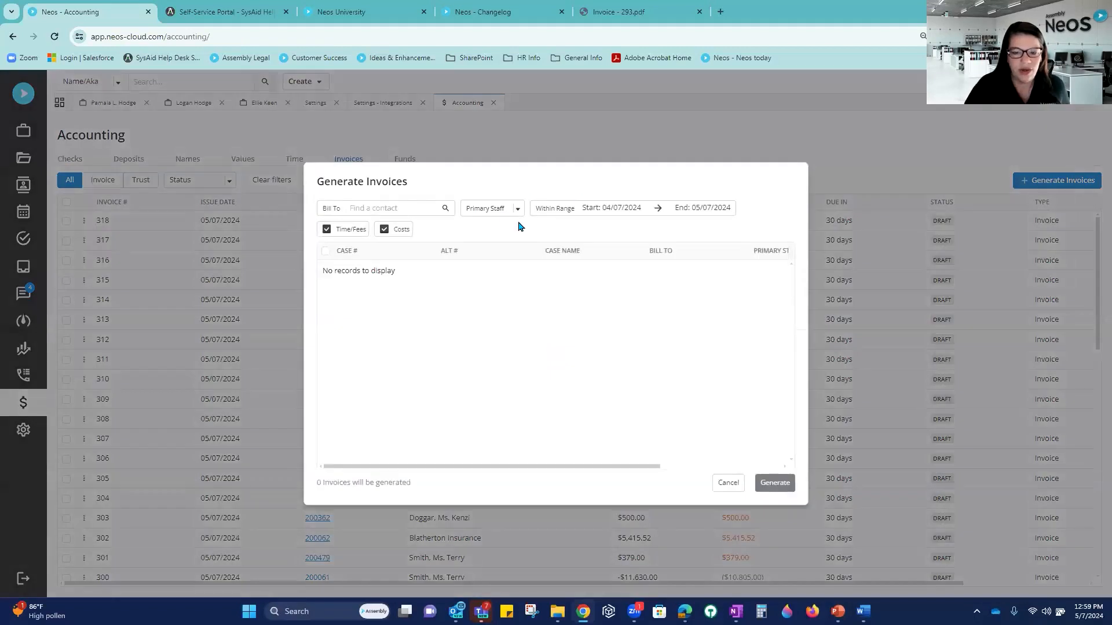
drag(539, 209, 755, 214)
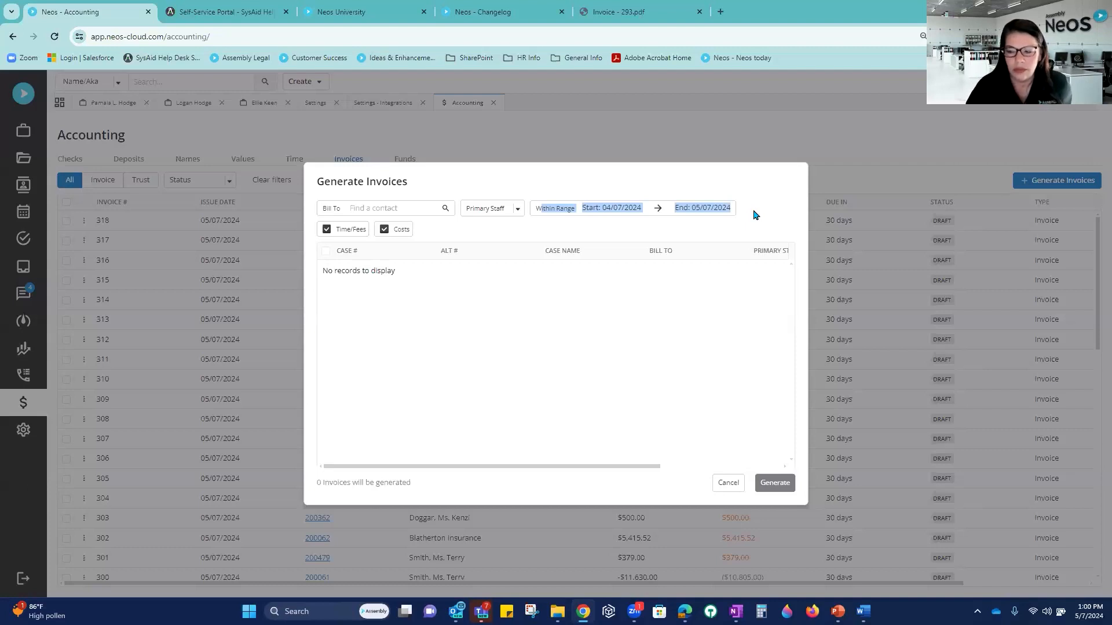
click(737, 489)
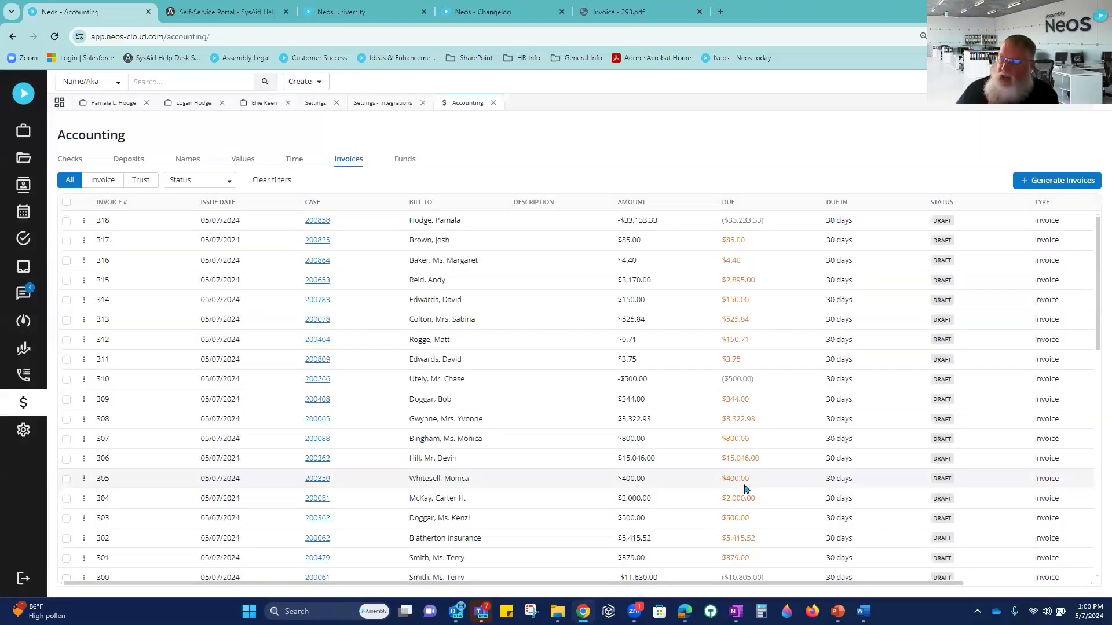